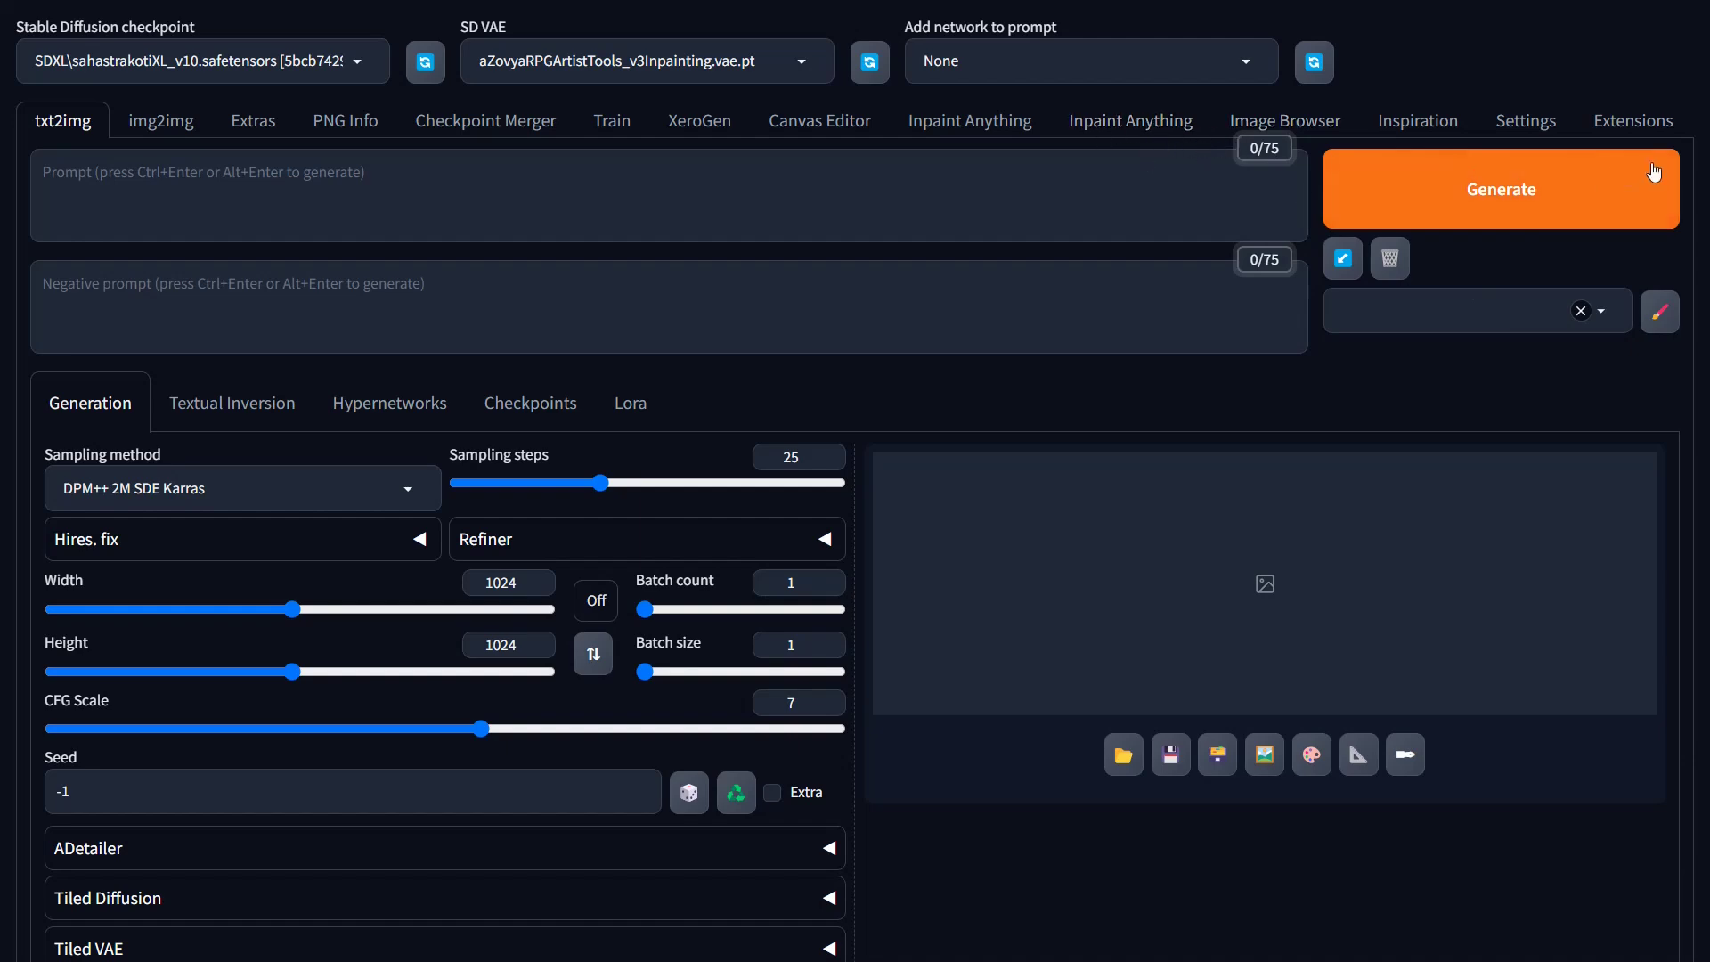
Step: Review the installed extensions, then switch to the Inpaint Anything page
{"action": "left_click", "coordinate": [1634, 123]}
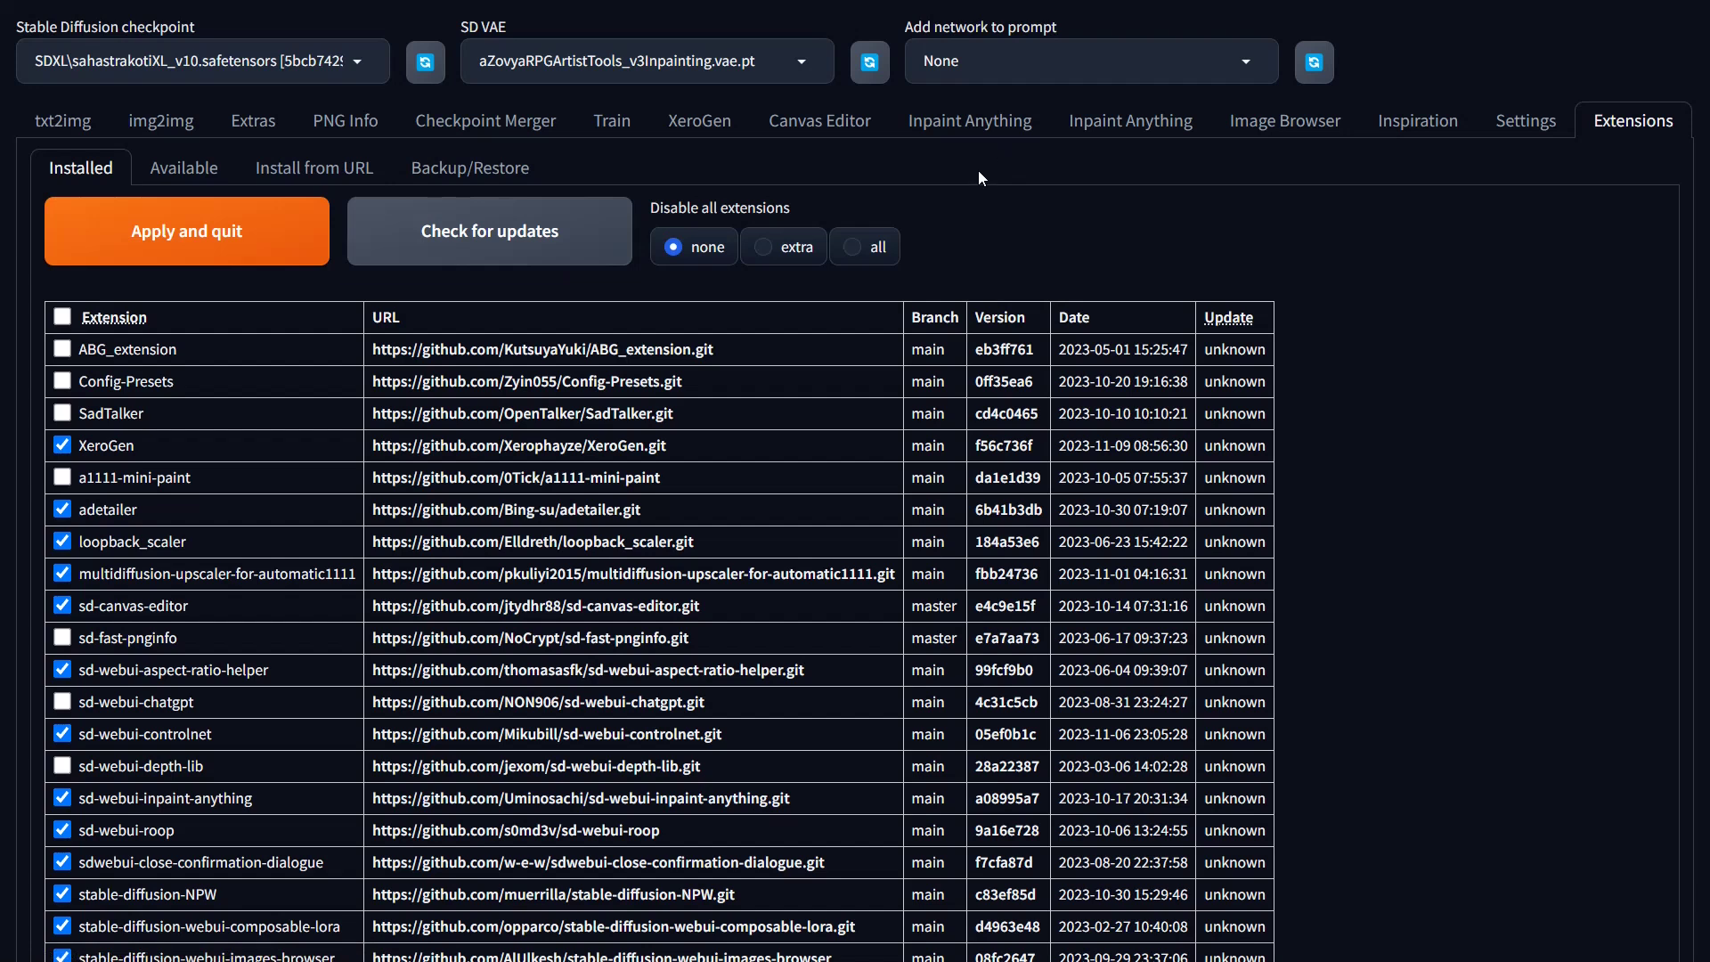
{"action": "left_click", "coordinate": [917, 130]}
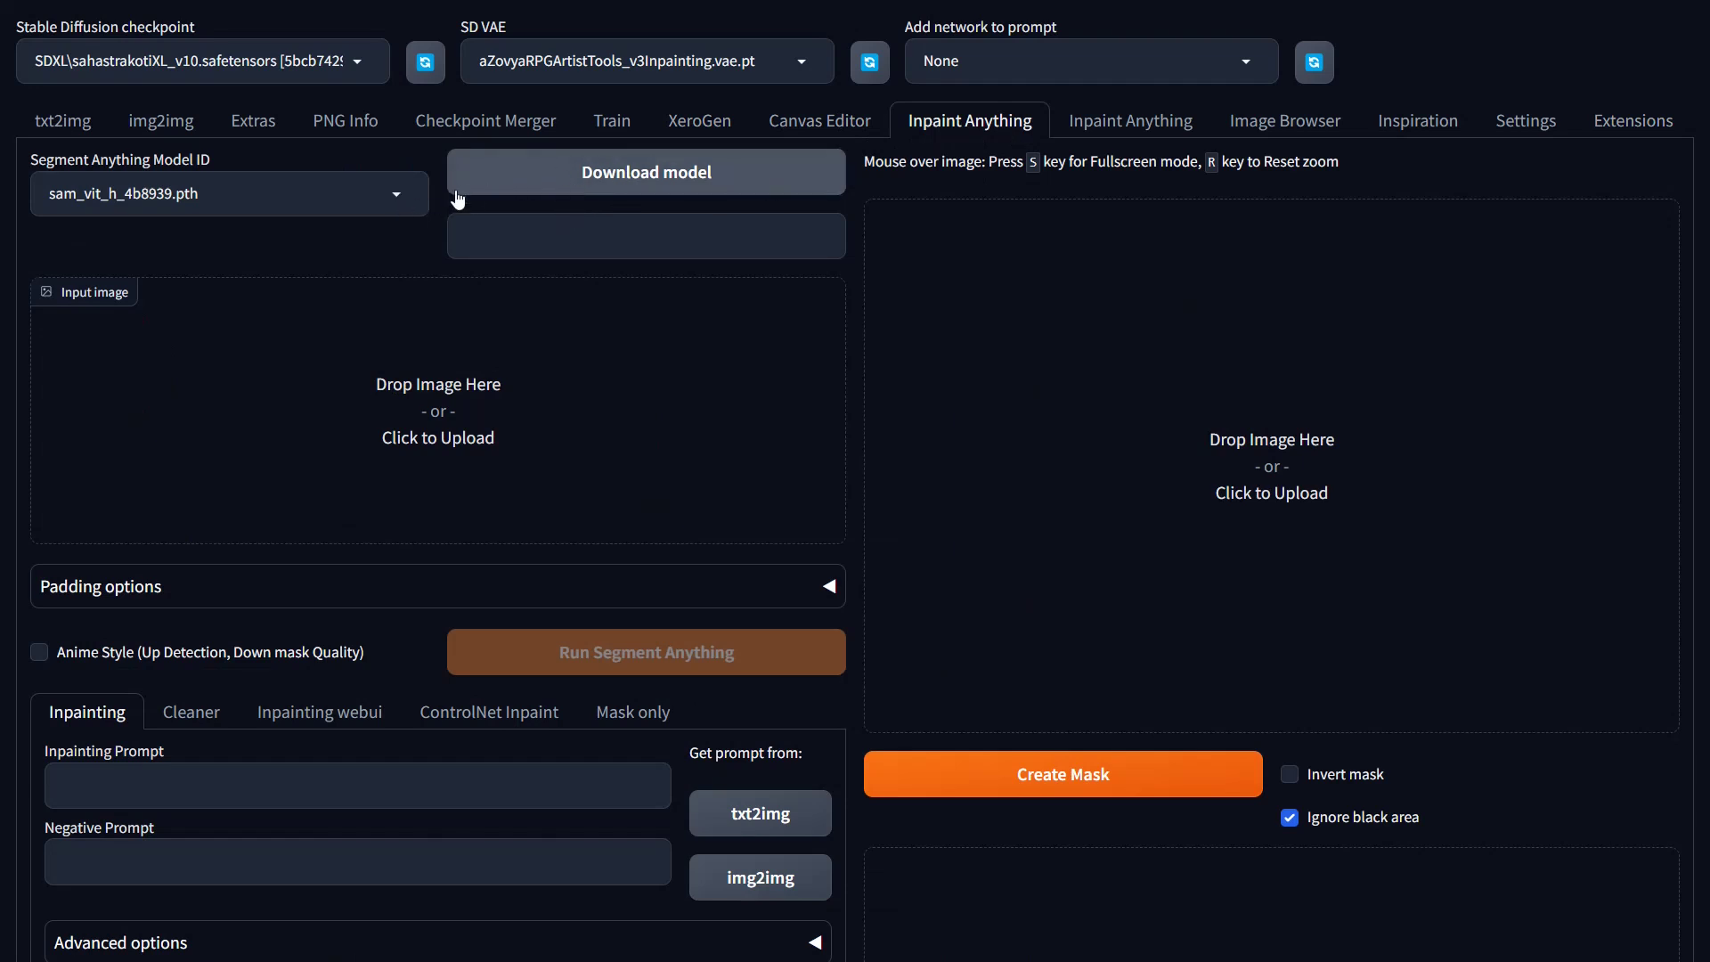
Step: Keep sam_vit_h_4b8939.pth as the segmentation model and drop in the puppy playroom image as input
{"action": "left_click", "coordinate": [401, 195]}
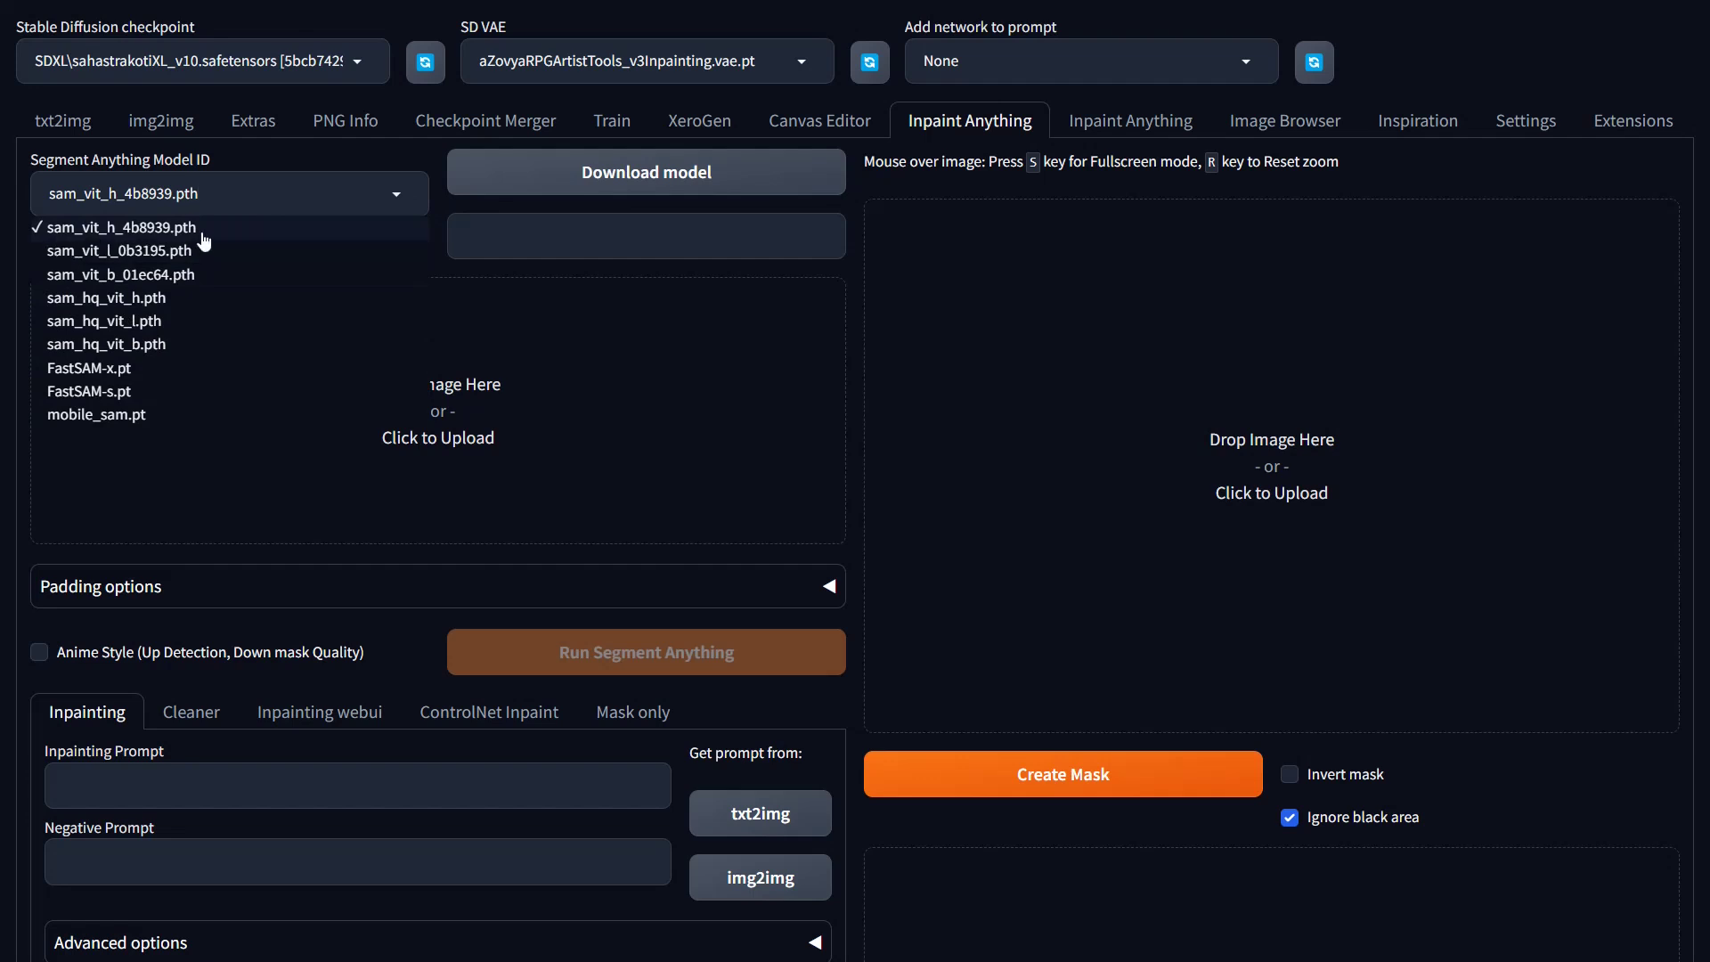
{"action": "left_click", "coordinate": [281, 158]}
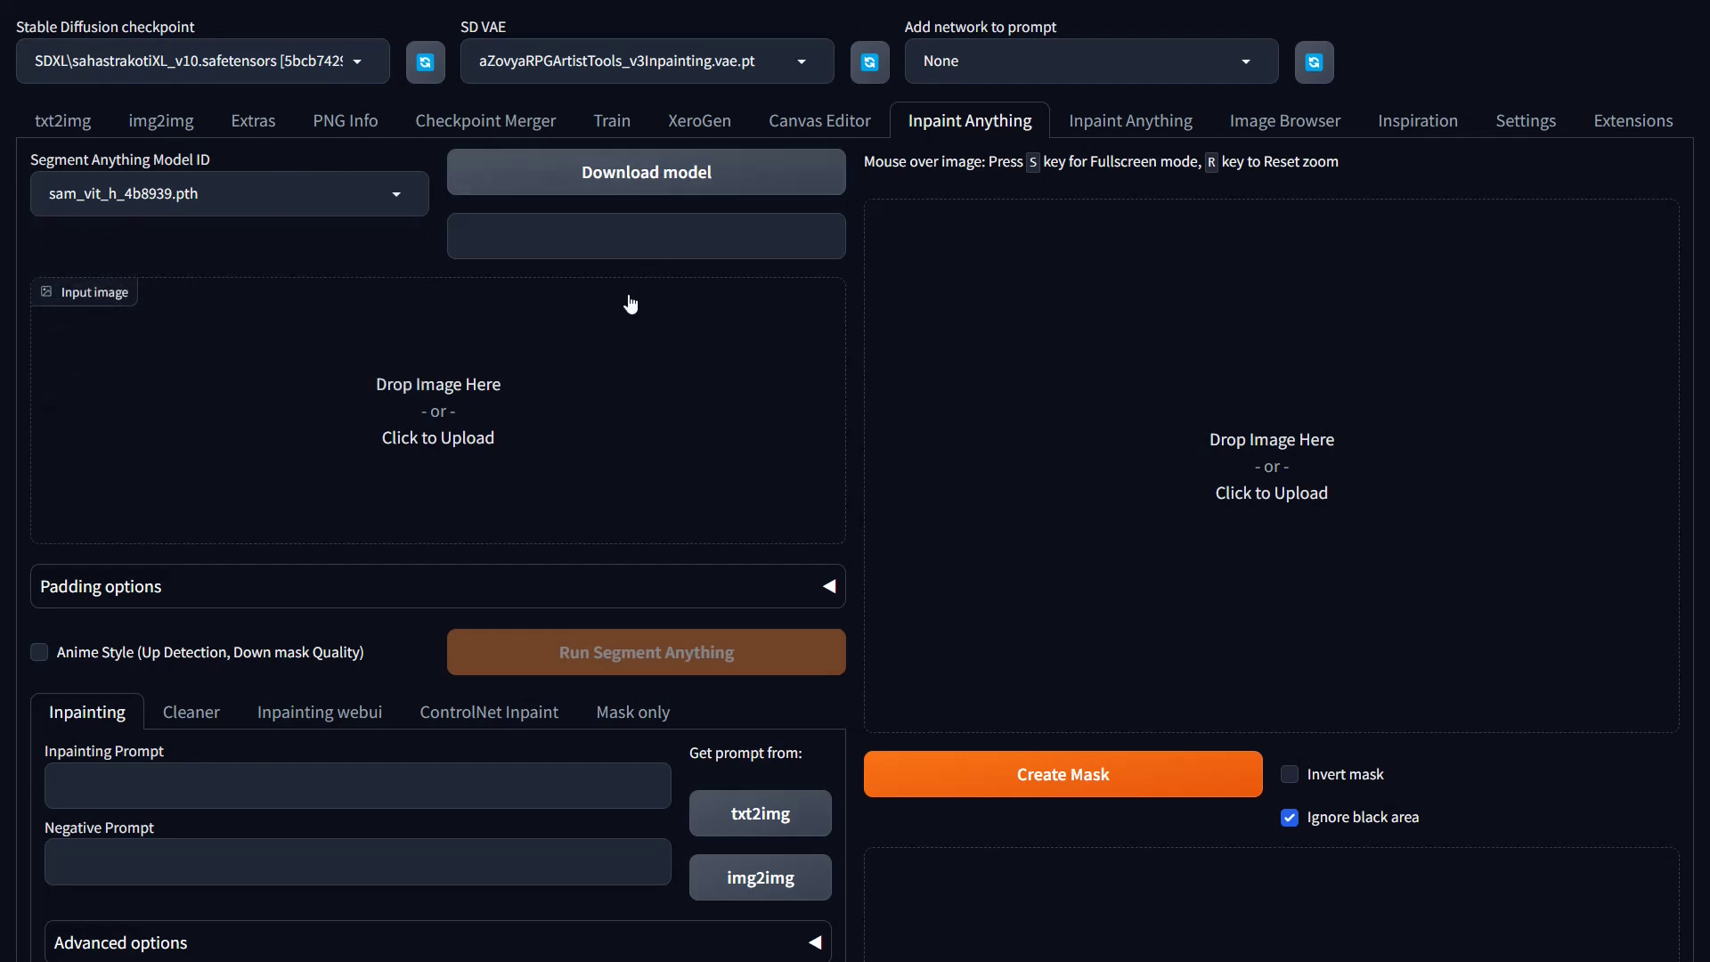
{"action": "left_click_drag", "start_coordinate": [630, 304], "coordinate": [631, 308]}
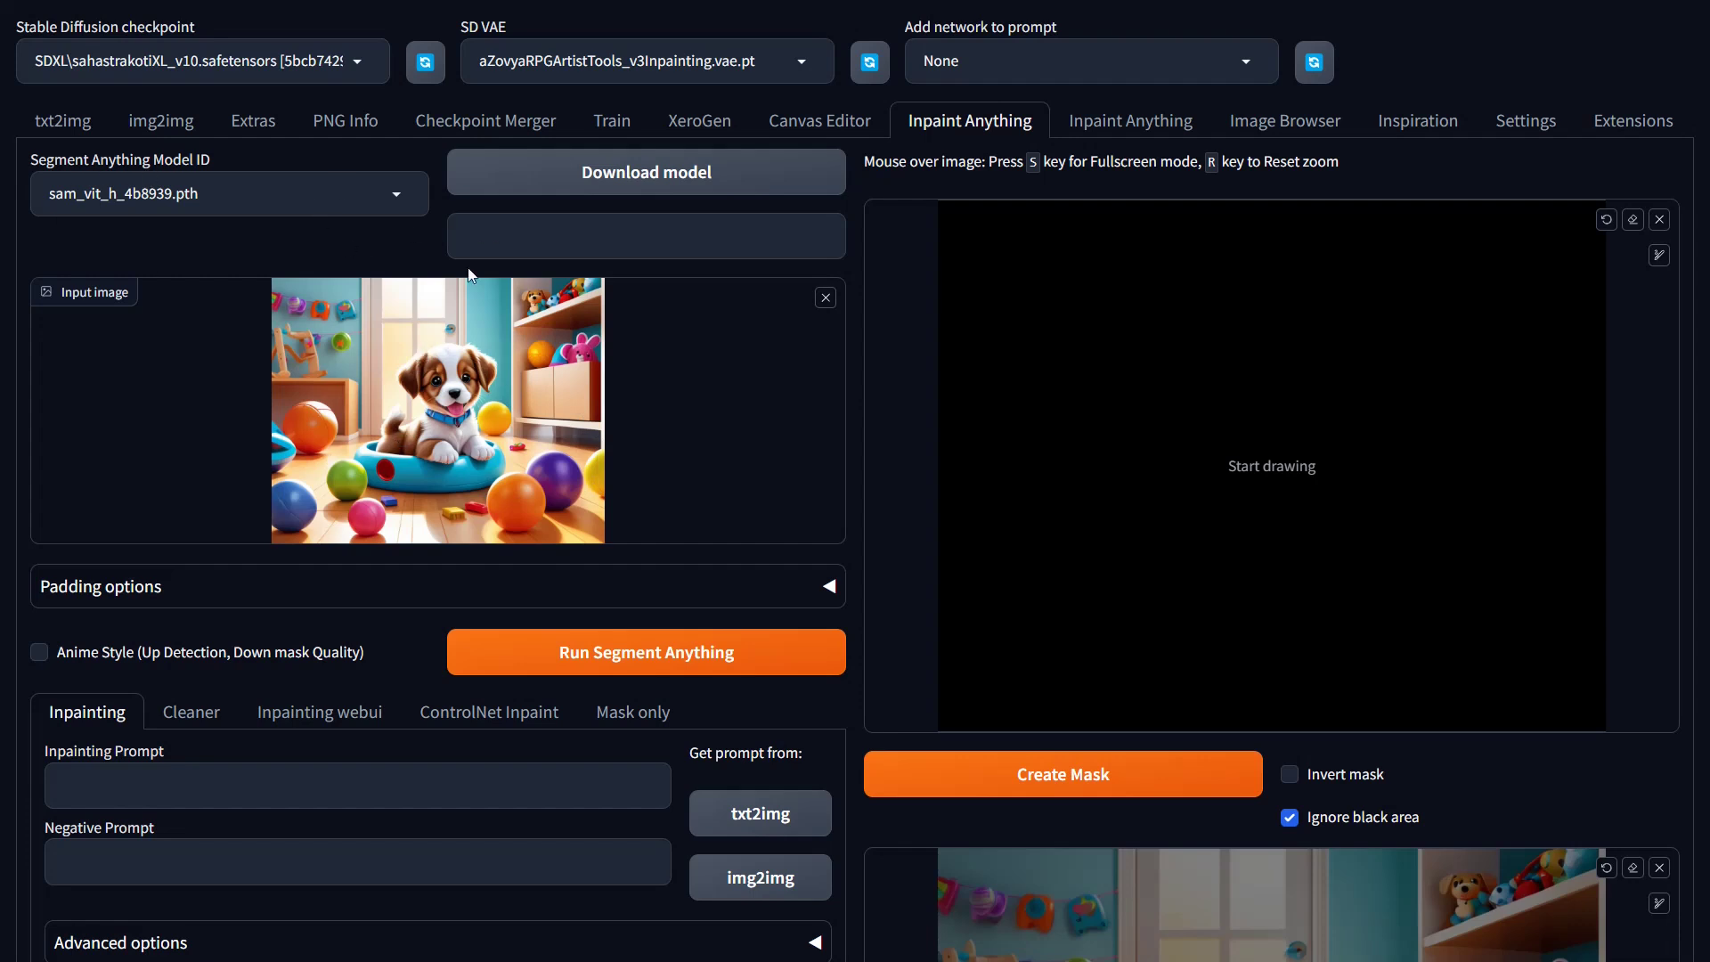
Step: Run Segment Anything on the puppy playroom image to get a colour-coded region map
{"action": "left_click", "coordinate": [638, 661]}
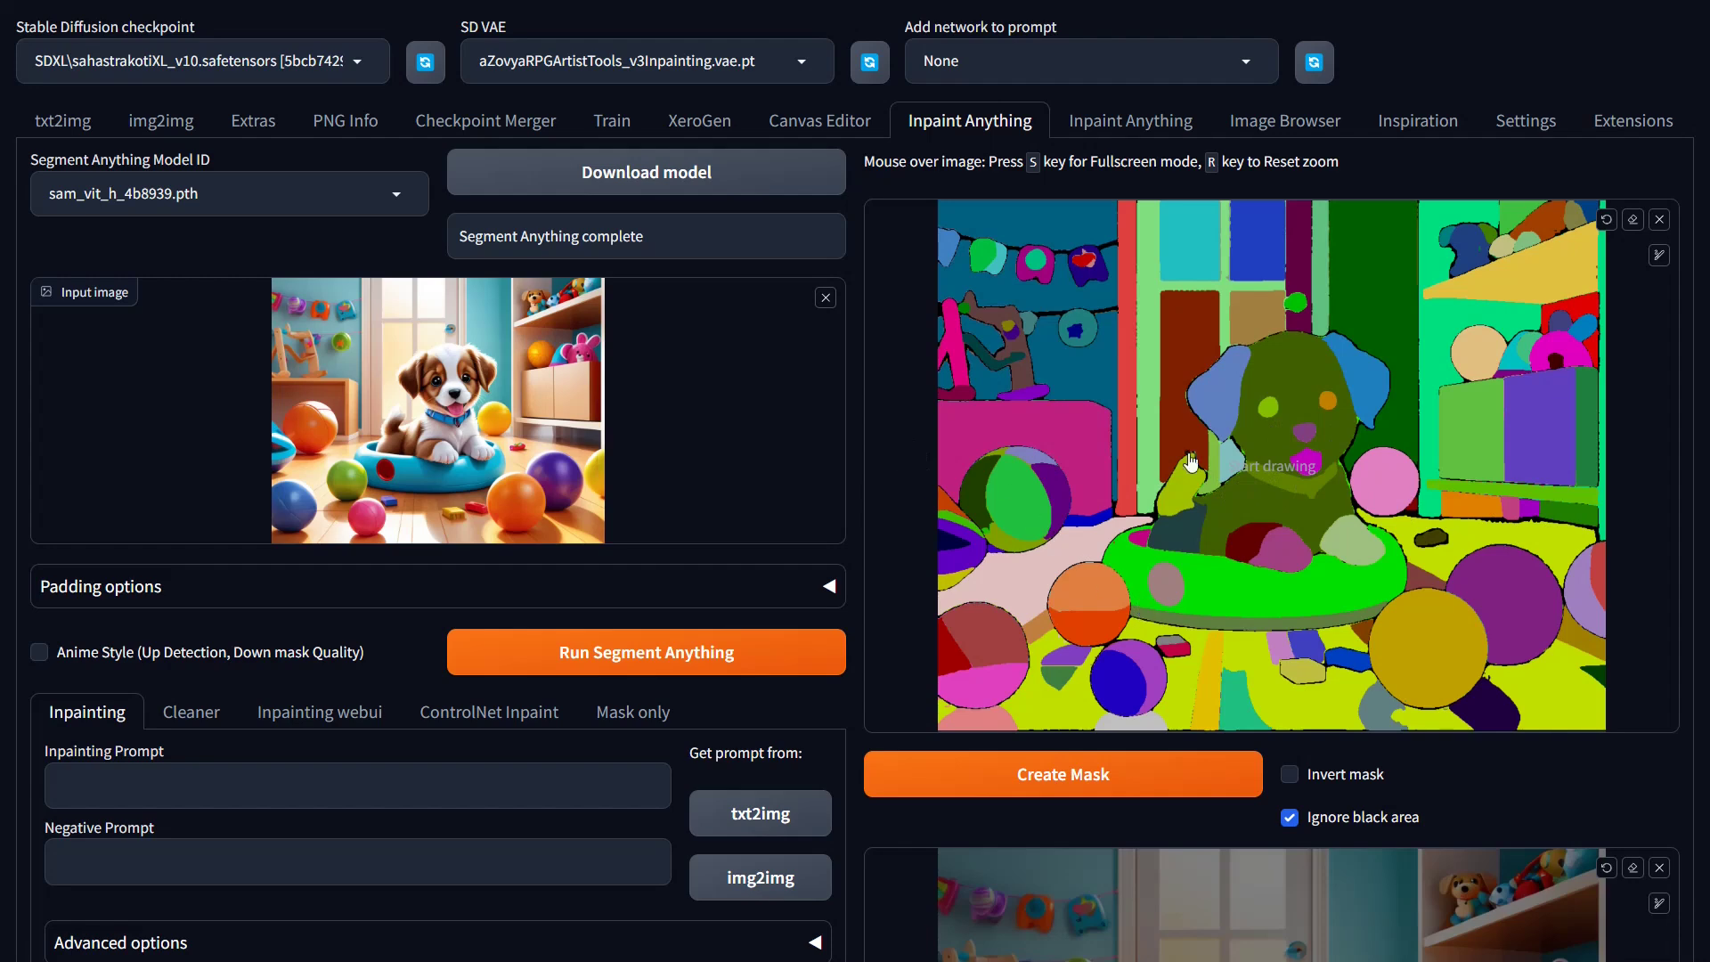
Step: Segment the puppy image with FastSAM-x.pt, then with sam_vit_b_01ec64.pth, to compare results
{"action": "left_click", "coordinate": [398, 194]}
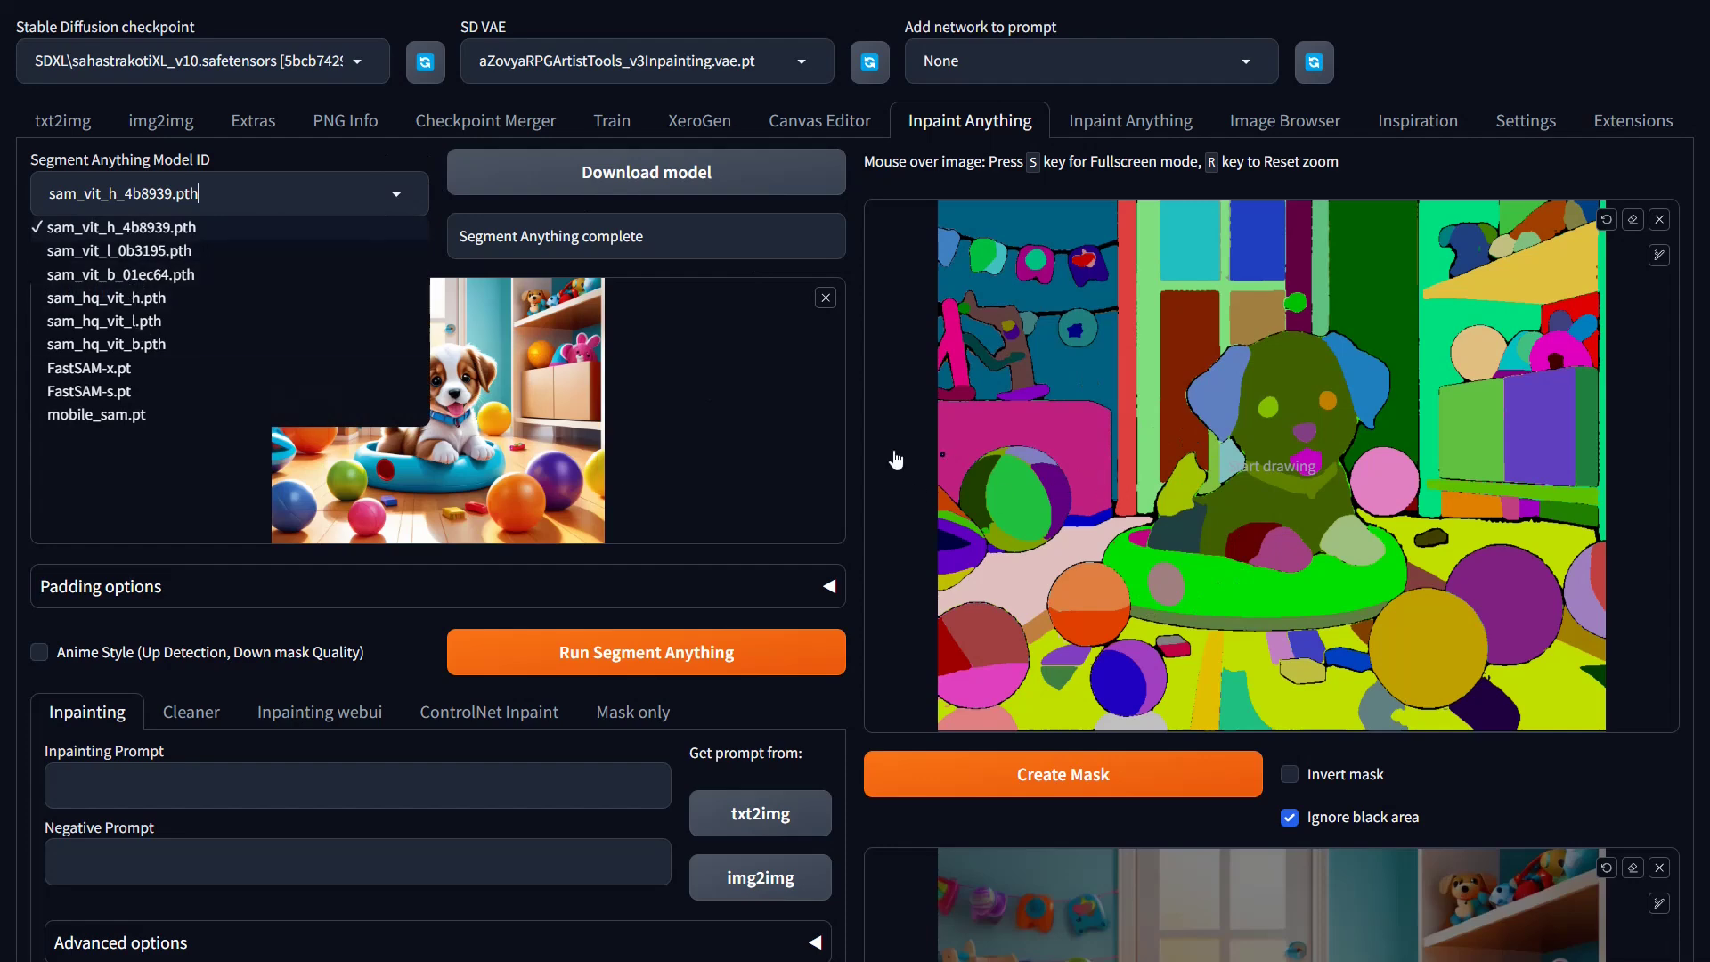
{"action": "left_click", "coordinate": [117, 376]}
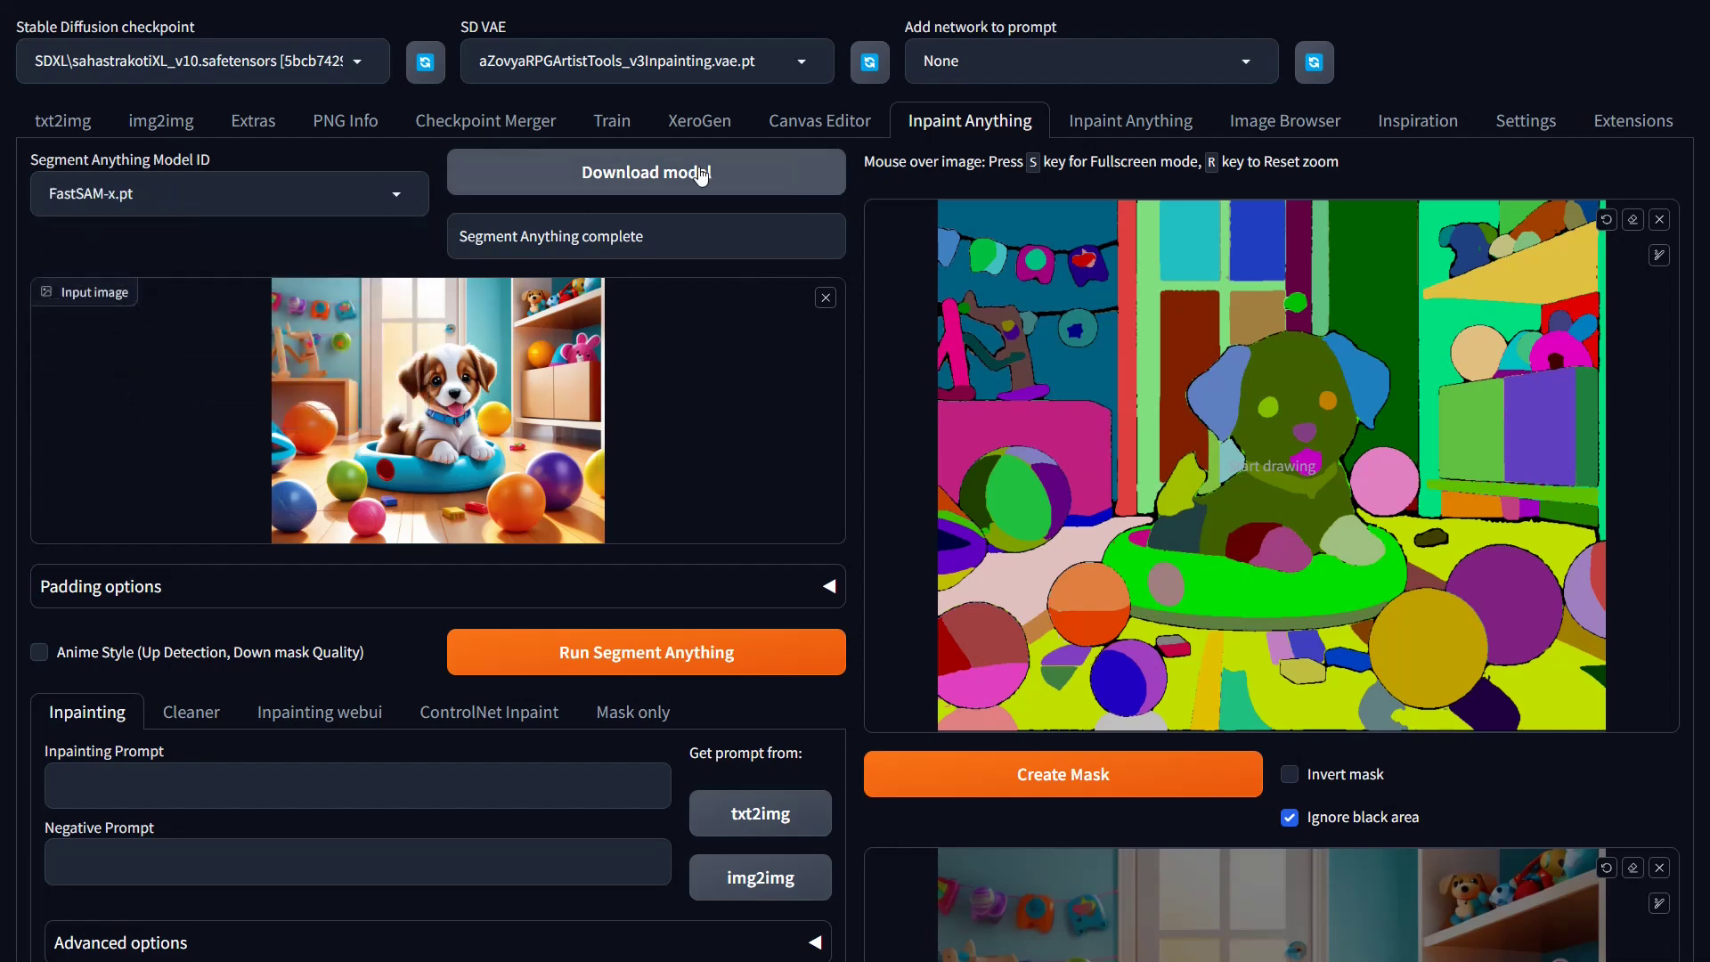
{"action": "left_click", "coordinate": [623, 653]}
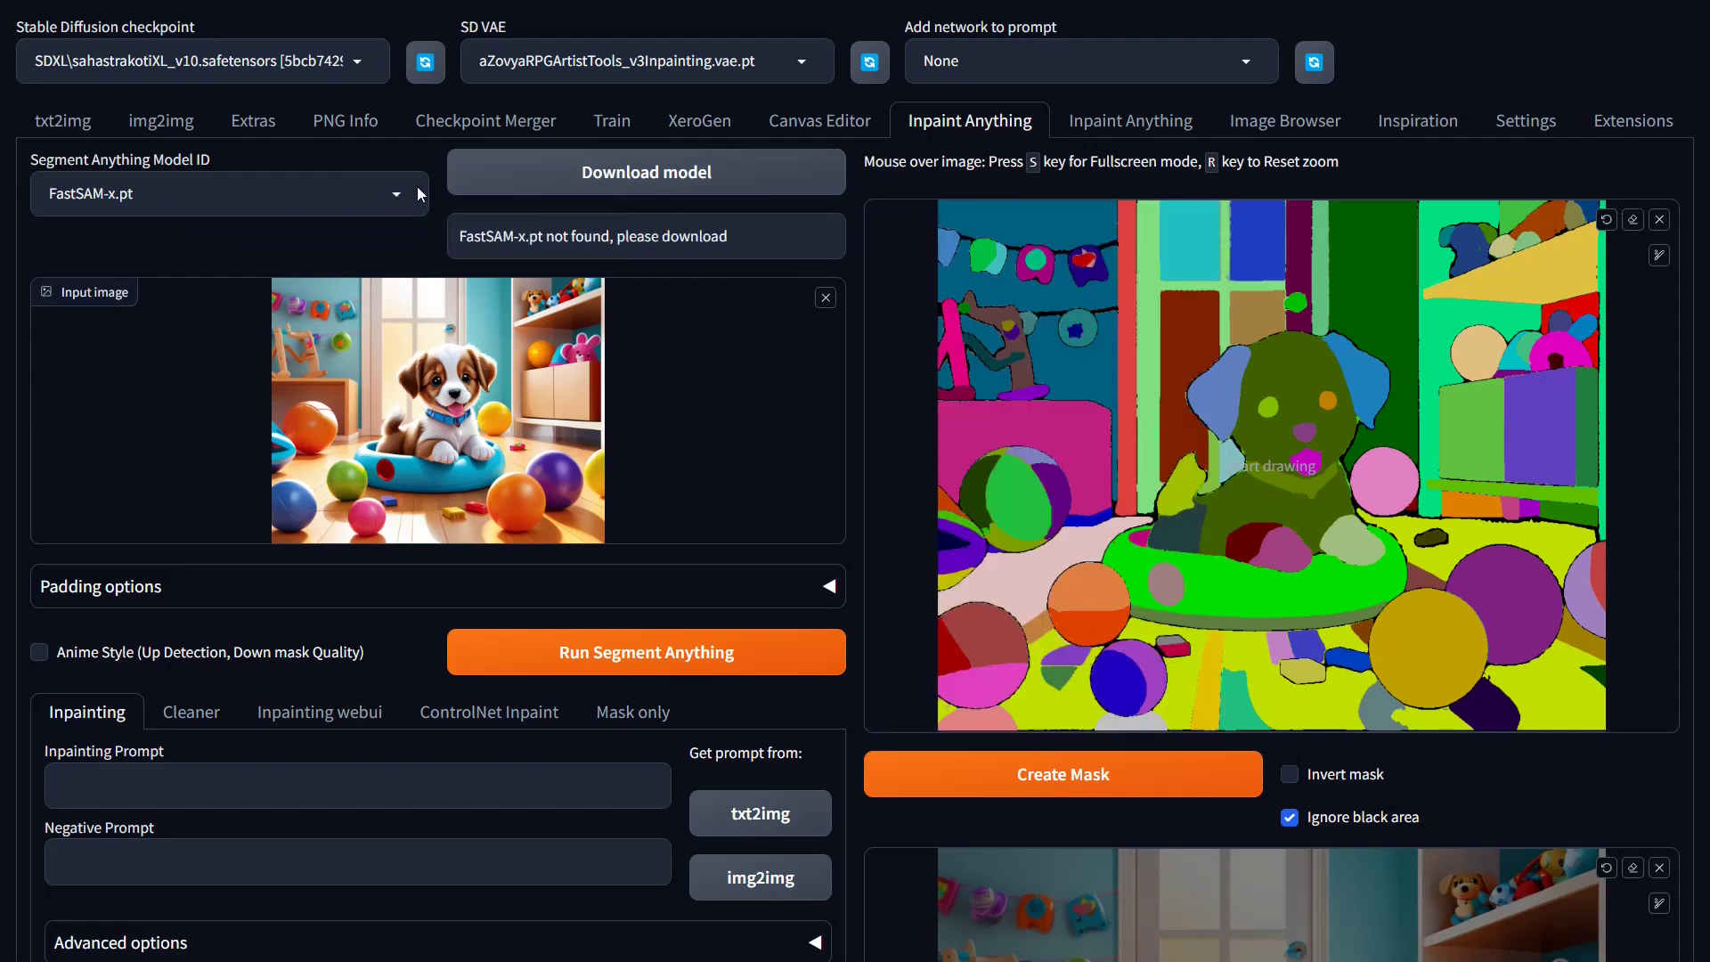
{"action": "left_click", "coordinate": [417, 188]}
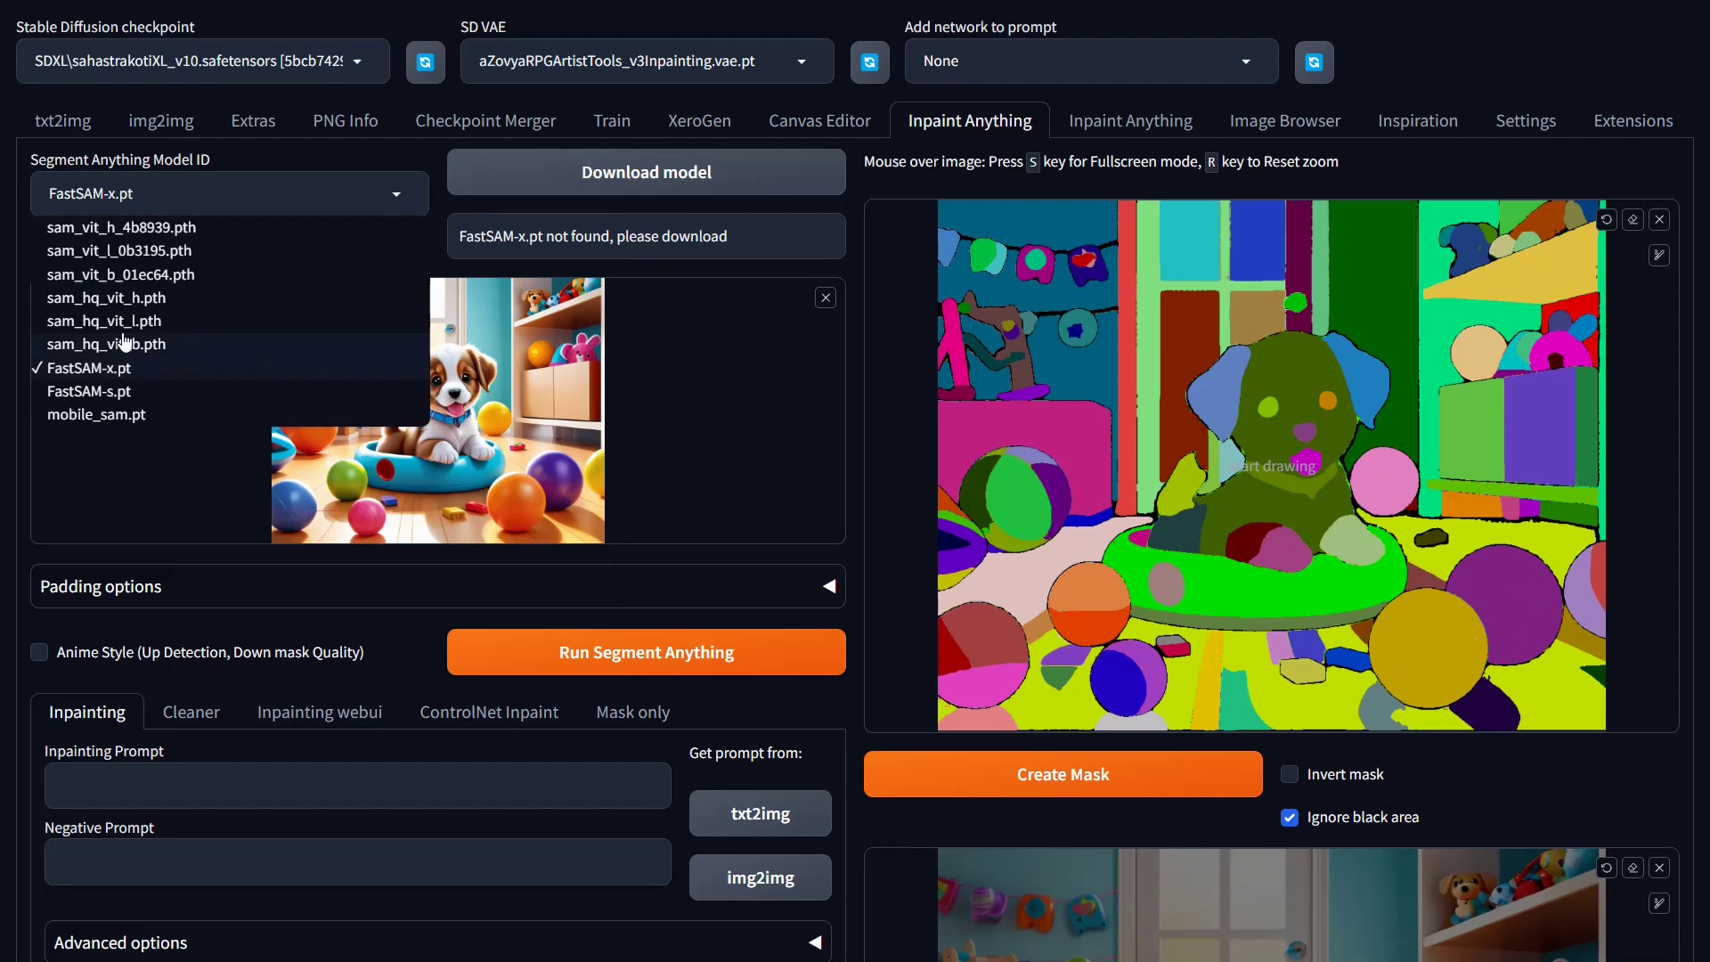
{"action": "left_click", "coordinate": [120, 274]}
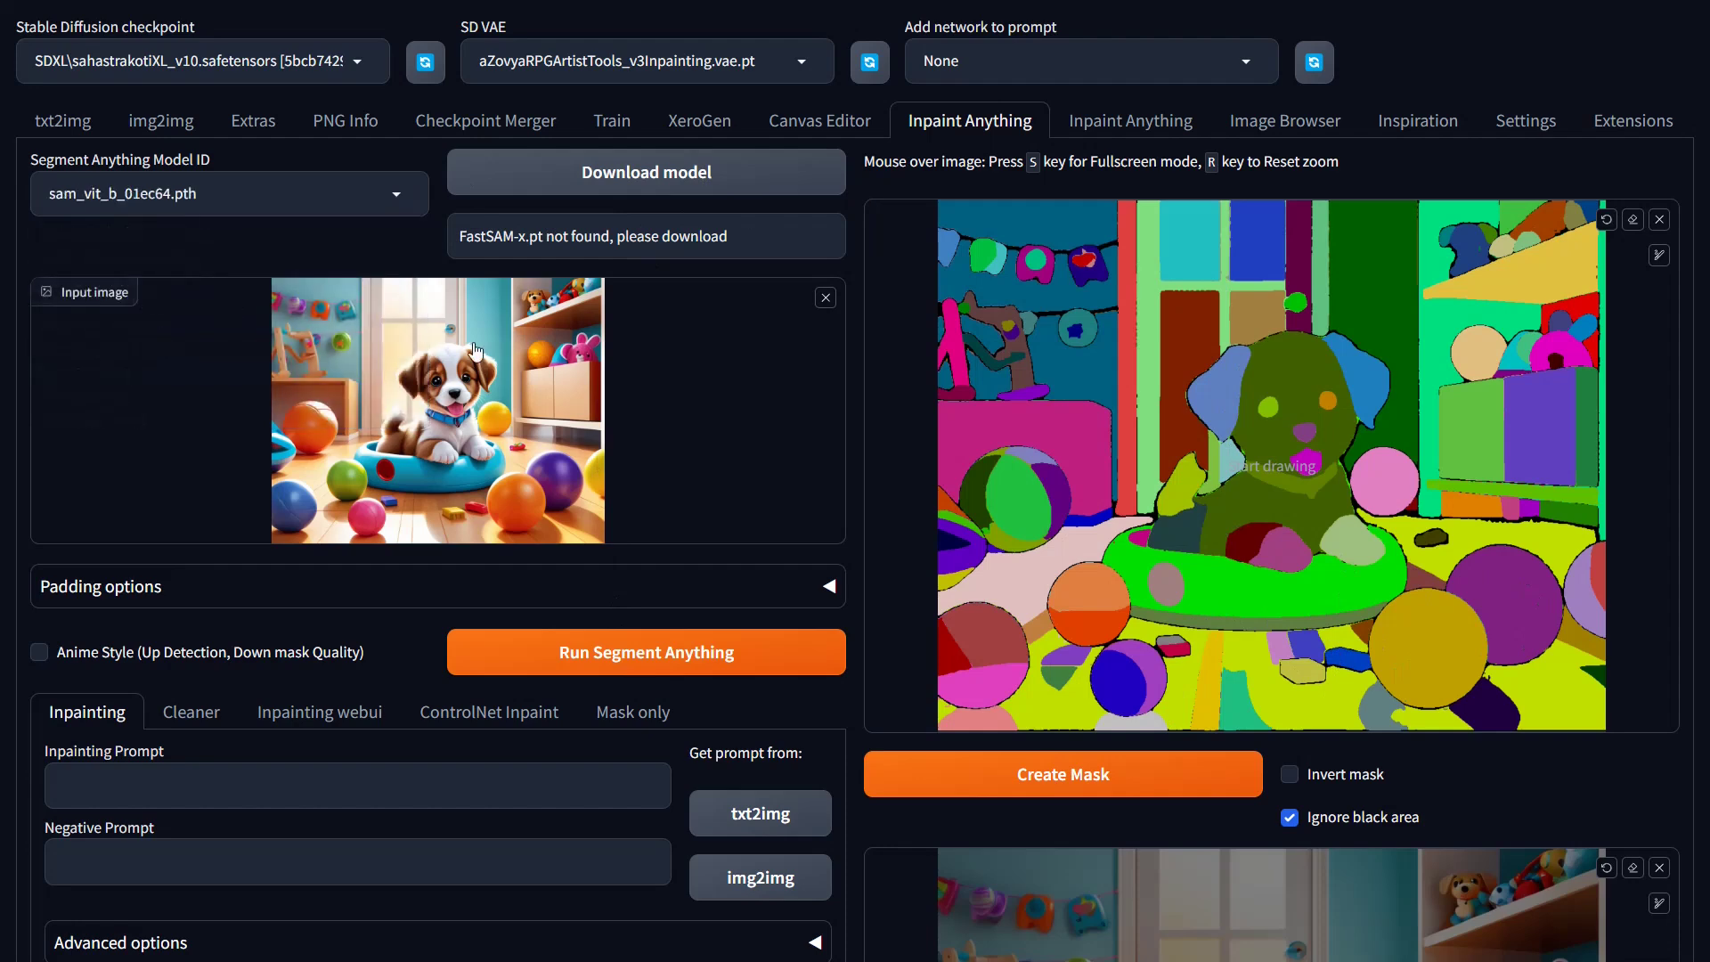
{"action": "left_click", "coordinate": [693, 677]}
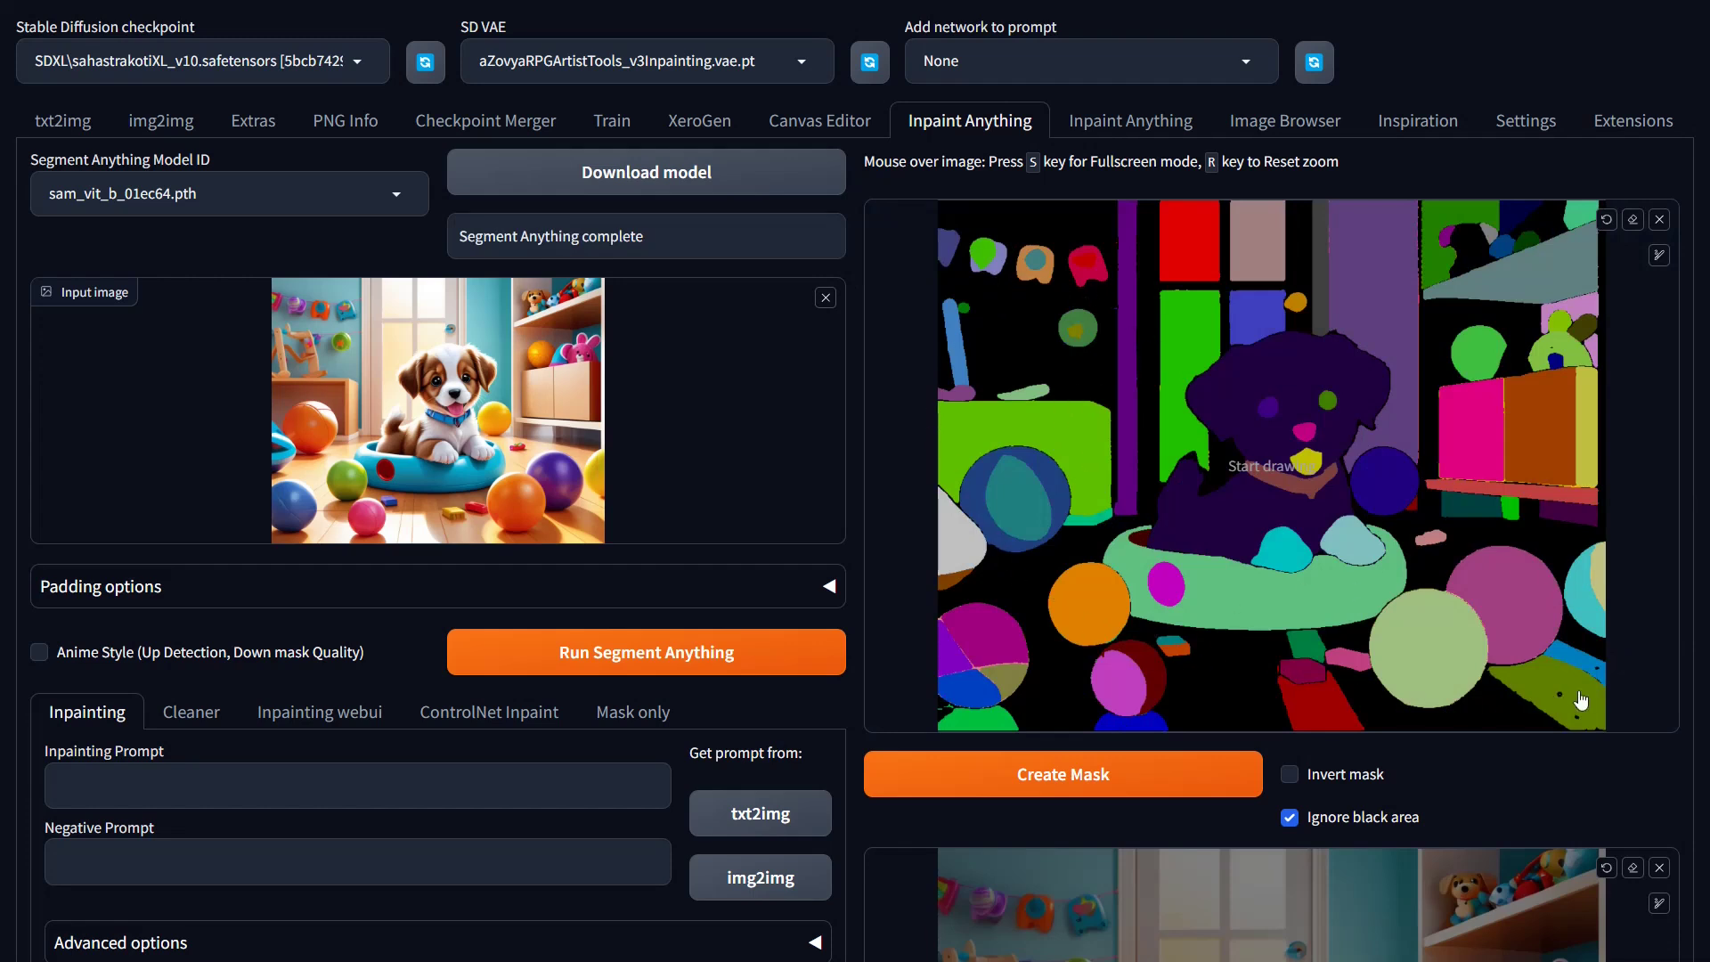
Step: Switch back to sam_vit_h_4b8939.pth and rerun Segment Anything
{"action": "left_click", "coordinate": [402, 198]}
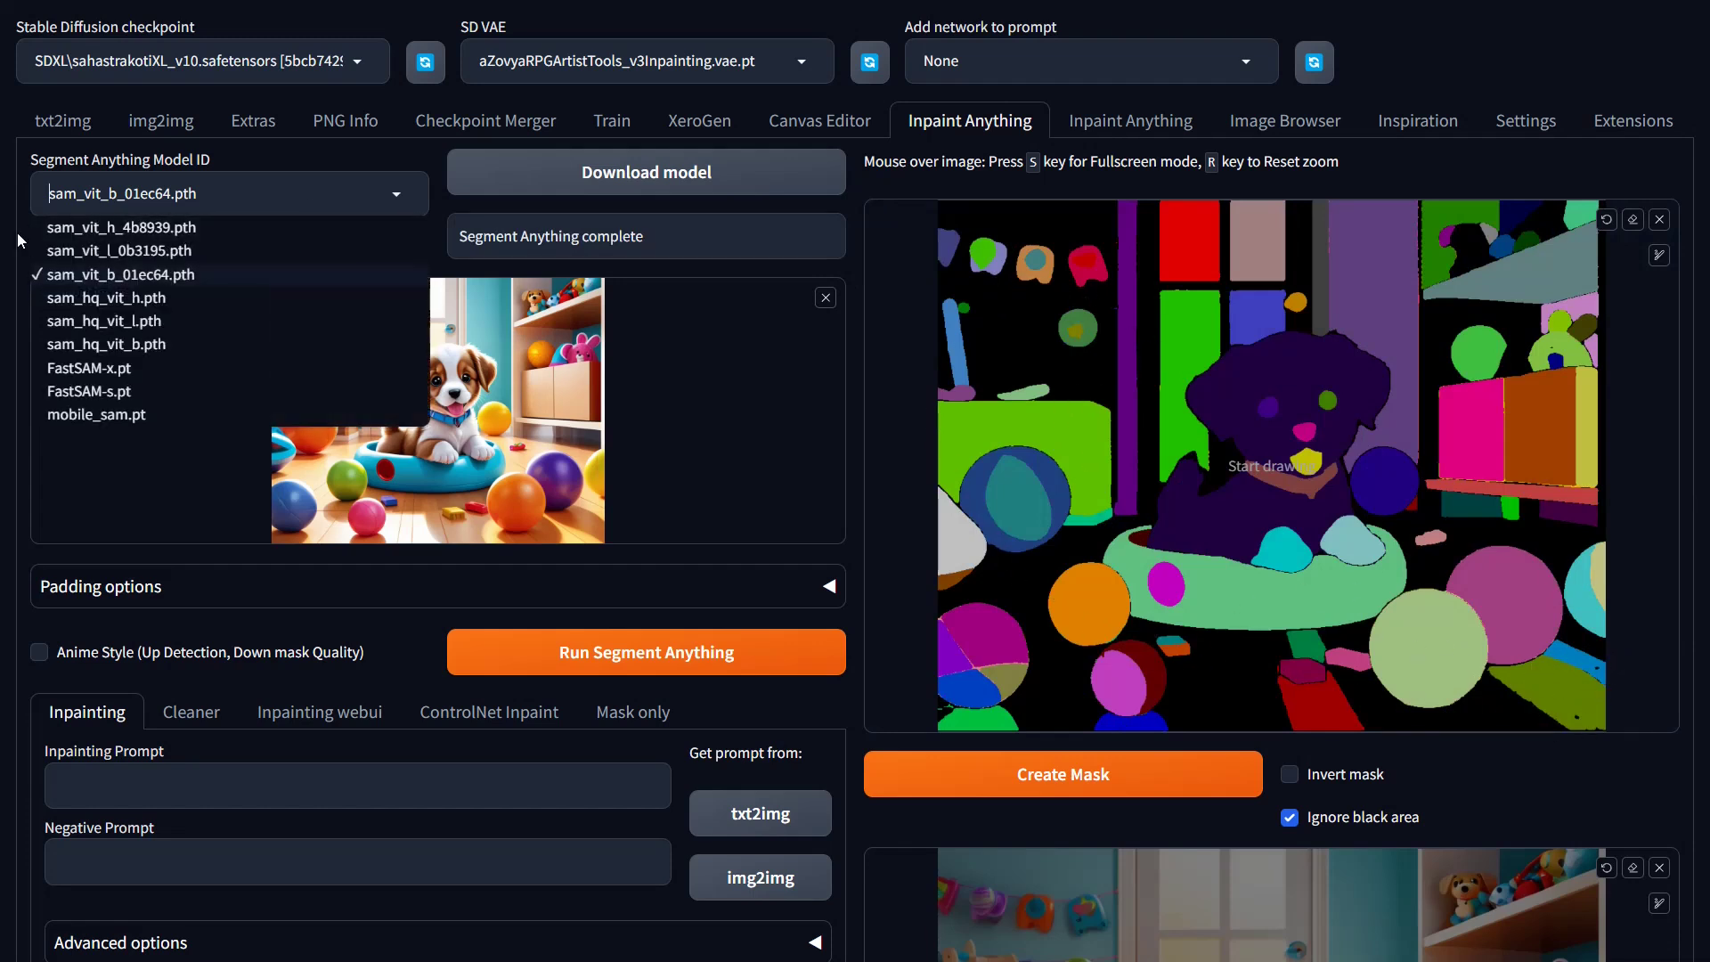
{"action": "left_click", "coordinate": [98, 233]}
{"action": "left_click", "coordinate": [664, 664]}
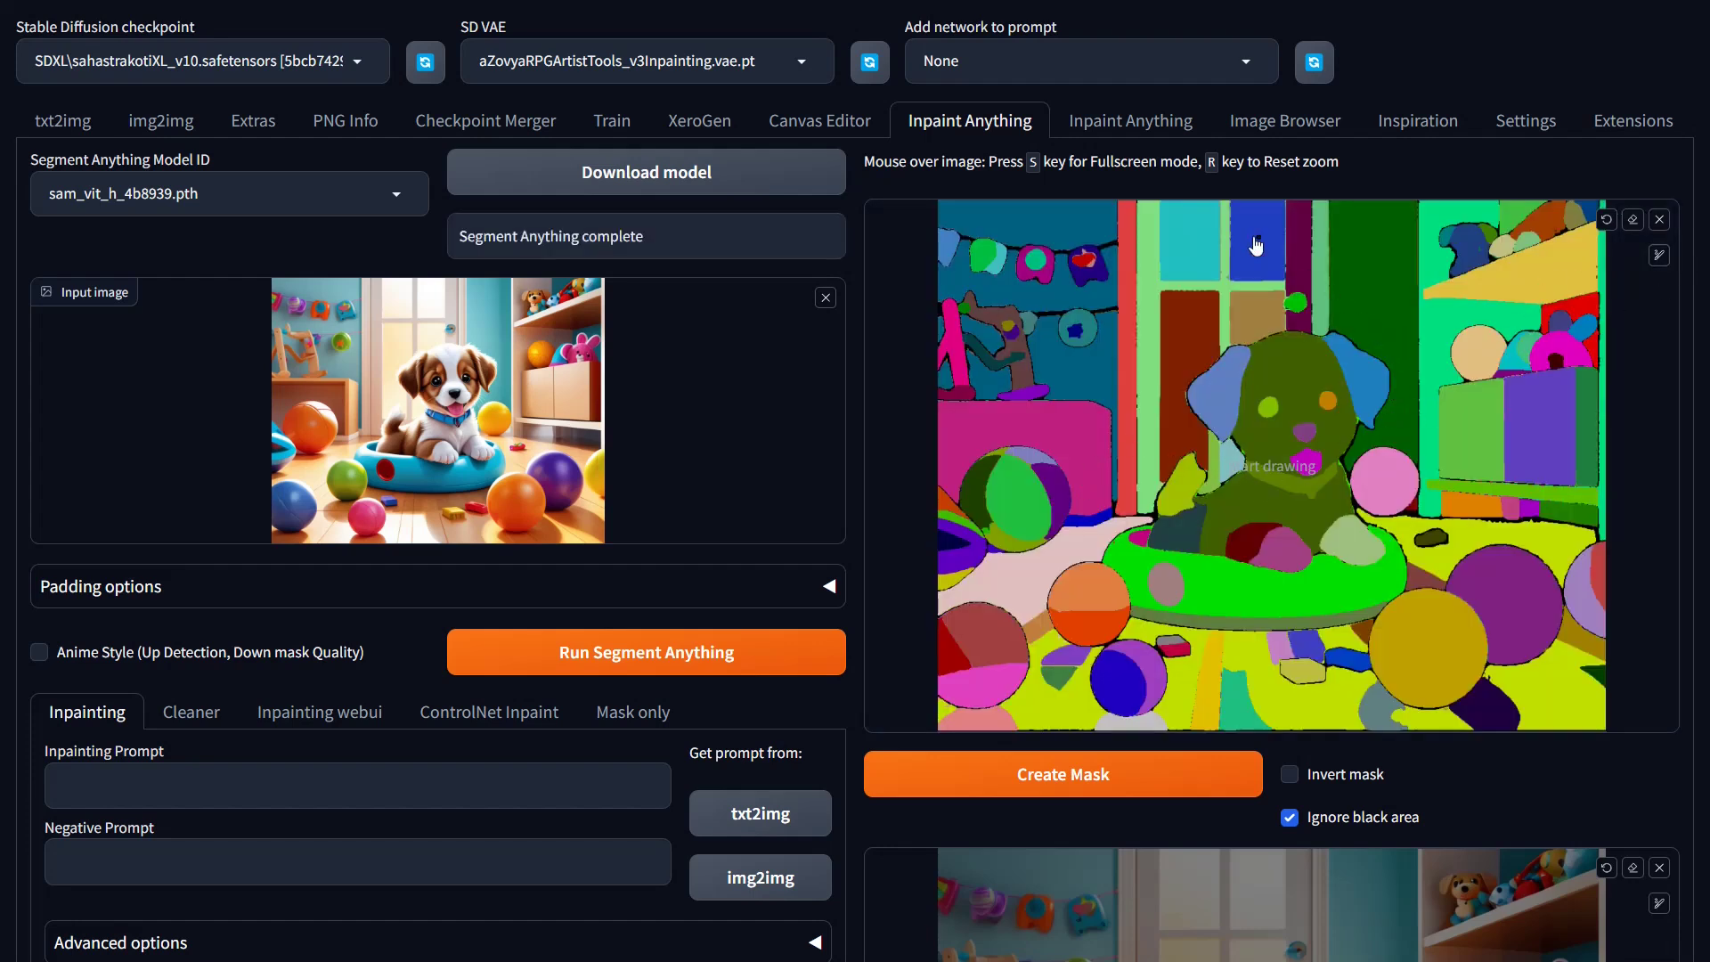
Step: Enlarge the brush, paint a test stroke around the dog bed, clear it, and shrink the brush
{"action": "left_click", "coordinate": [1659, 256]}
{"action": "left_click_drag", "start_coordinate": [1520, 255], "coordinate": [1572, 256]}
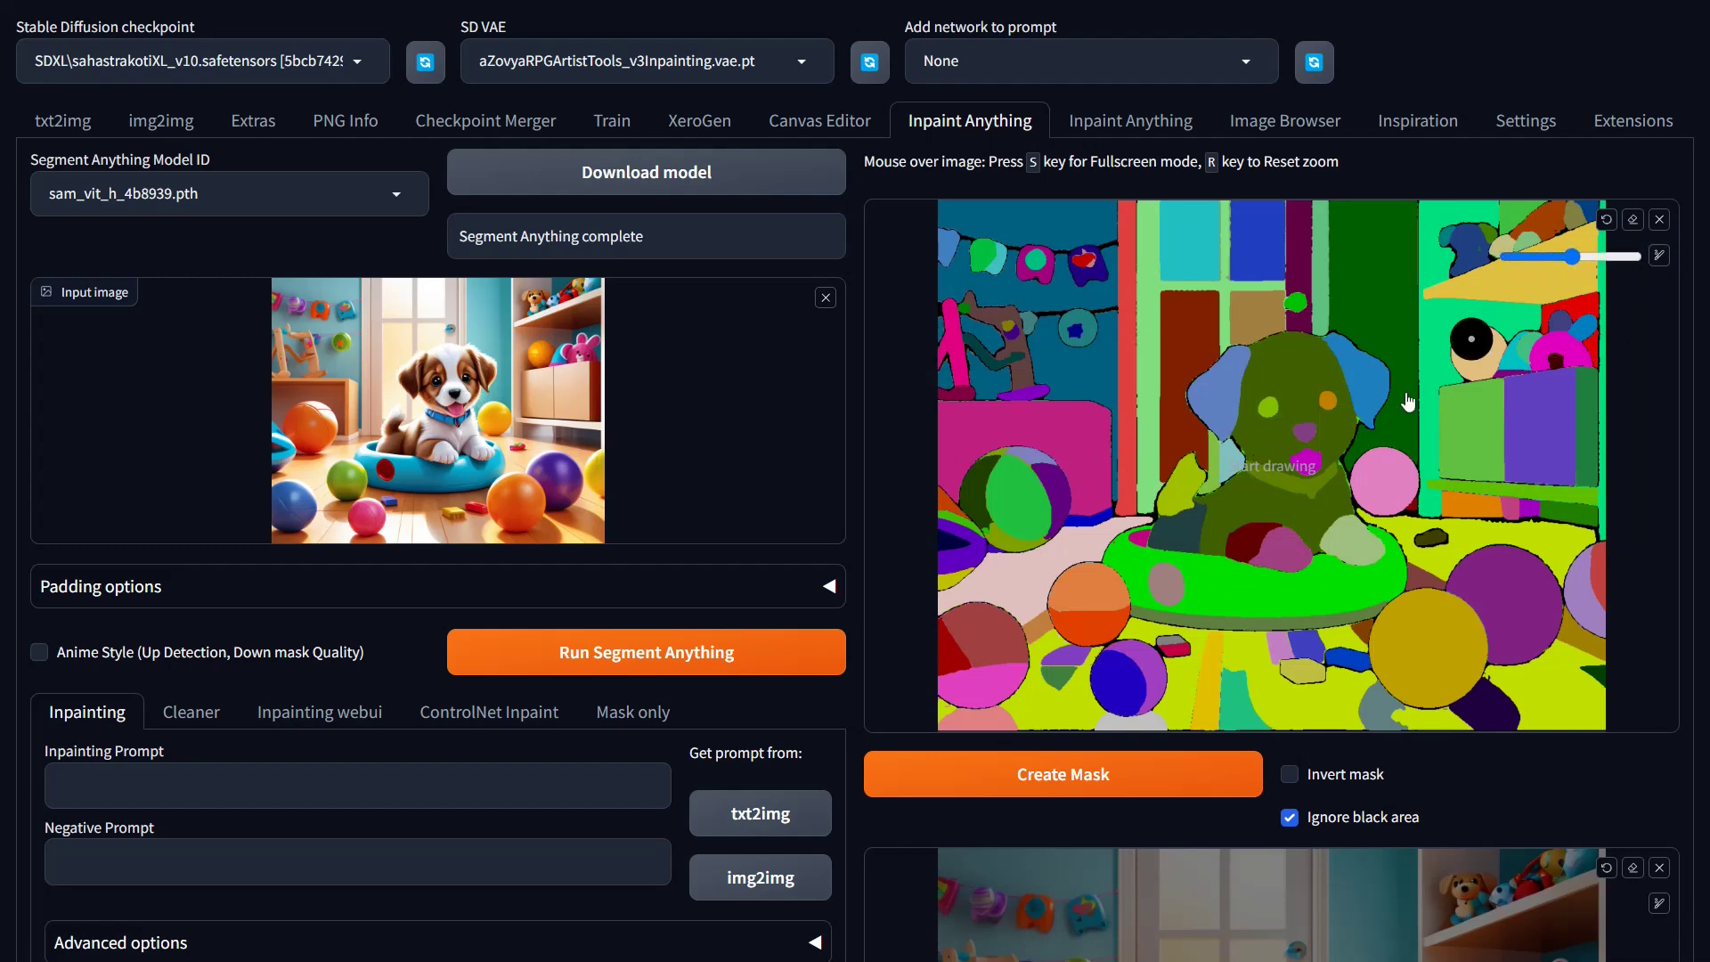
{"action": "mouse_move", "coordinate": [1345, 650]}
{"action": "left_mouse_down"}
{"action": "mouse_move", "coordinate": [1309, 679]}
{"action": "mouse_move", "coordinate": [1349, 650]}
{"action": "mouse_move", "coordinate": [1305, 677]}
{"action": "mouse_move", "coordinate": [1262, 659]}
{"action": "mouse_move", "coordinate": [1318, 669]}
{"action": "mouse_move", "coordinate": [1291, 697]}
{"action": "mouse_move", "coordinate": [1160, 685]}
{"action": "mouse_move", "coordinate": [1109, 674]}
{"action": "mouse_move", "coordinate": [1112, 657]}
{"action": "mouse_move", "coordinate": [1158, 656]}
{"action": "mouse_move", "coordinate": [1174, 686]}
{"action": "mouse_move", "coordinate": [1132, 684]}
{"action": "left_mouse_up"}
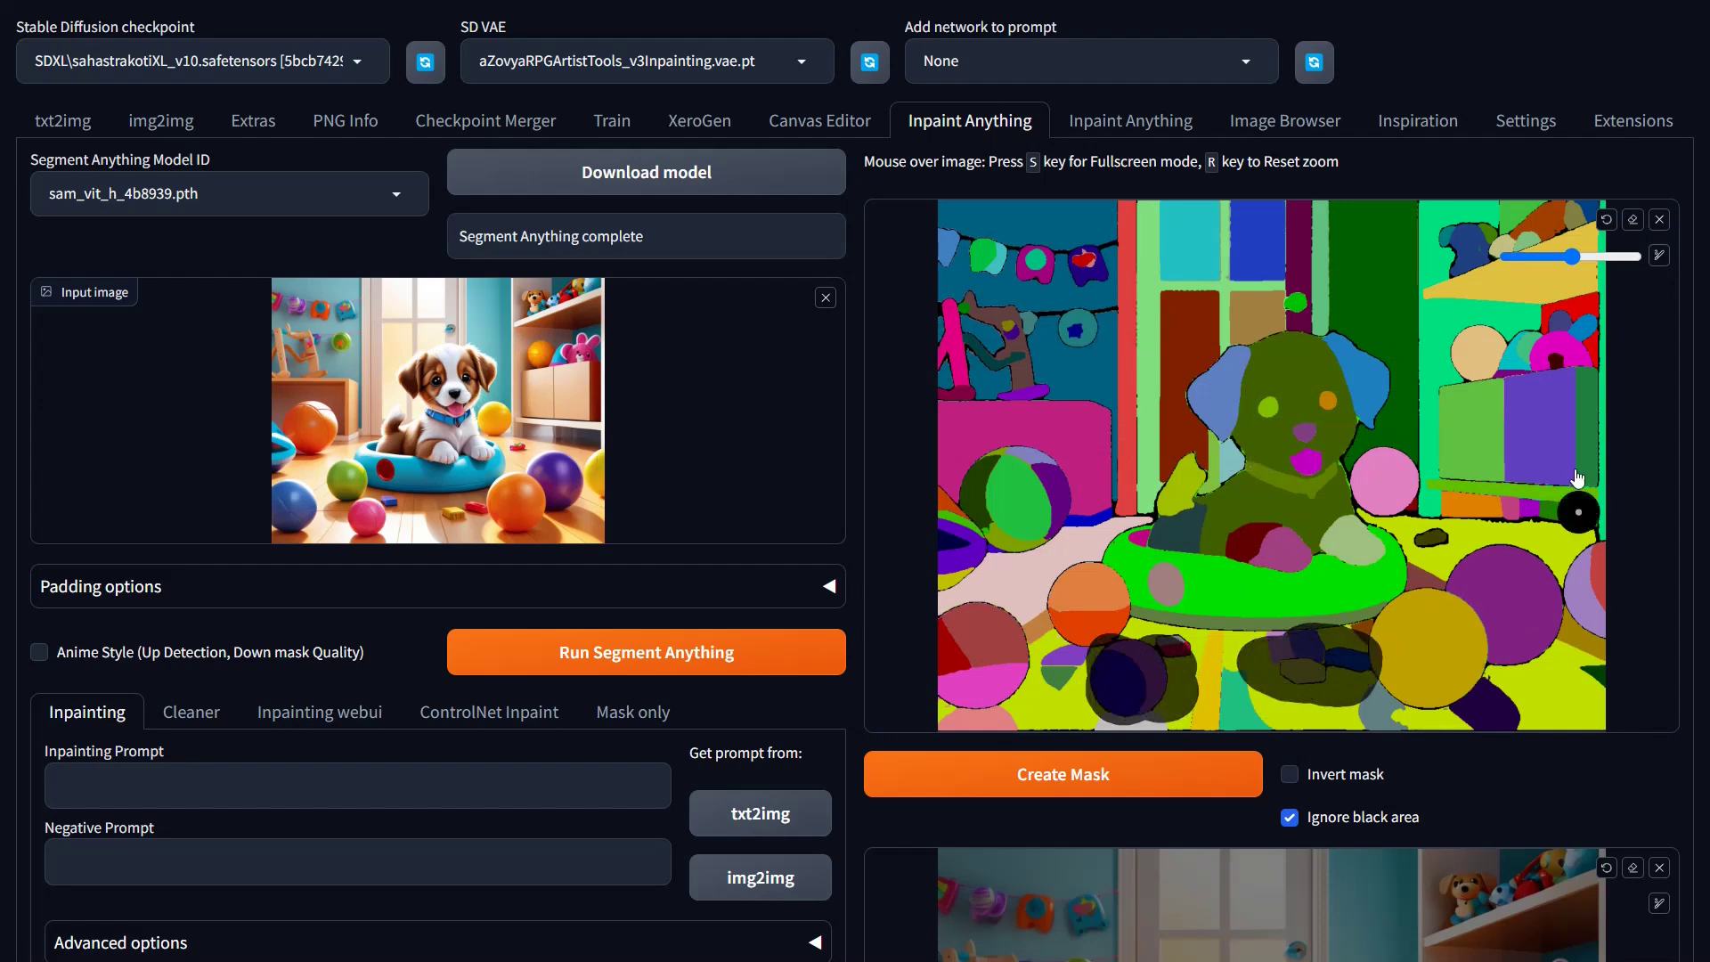
{"action": "left_click", "coordinate": [1634, 223]}
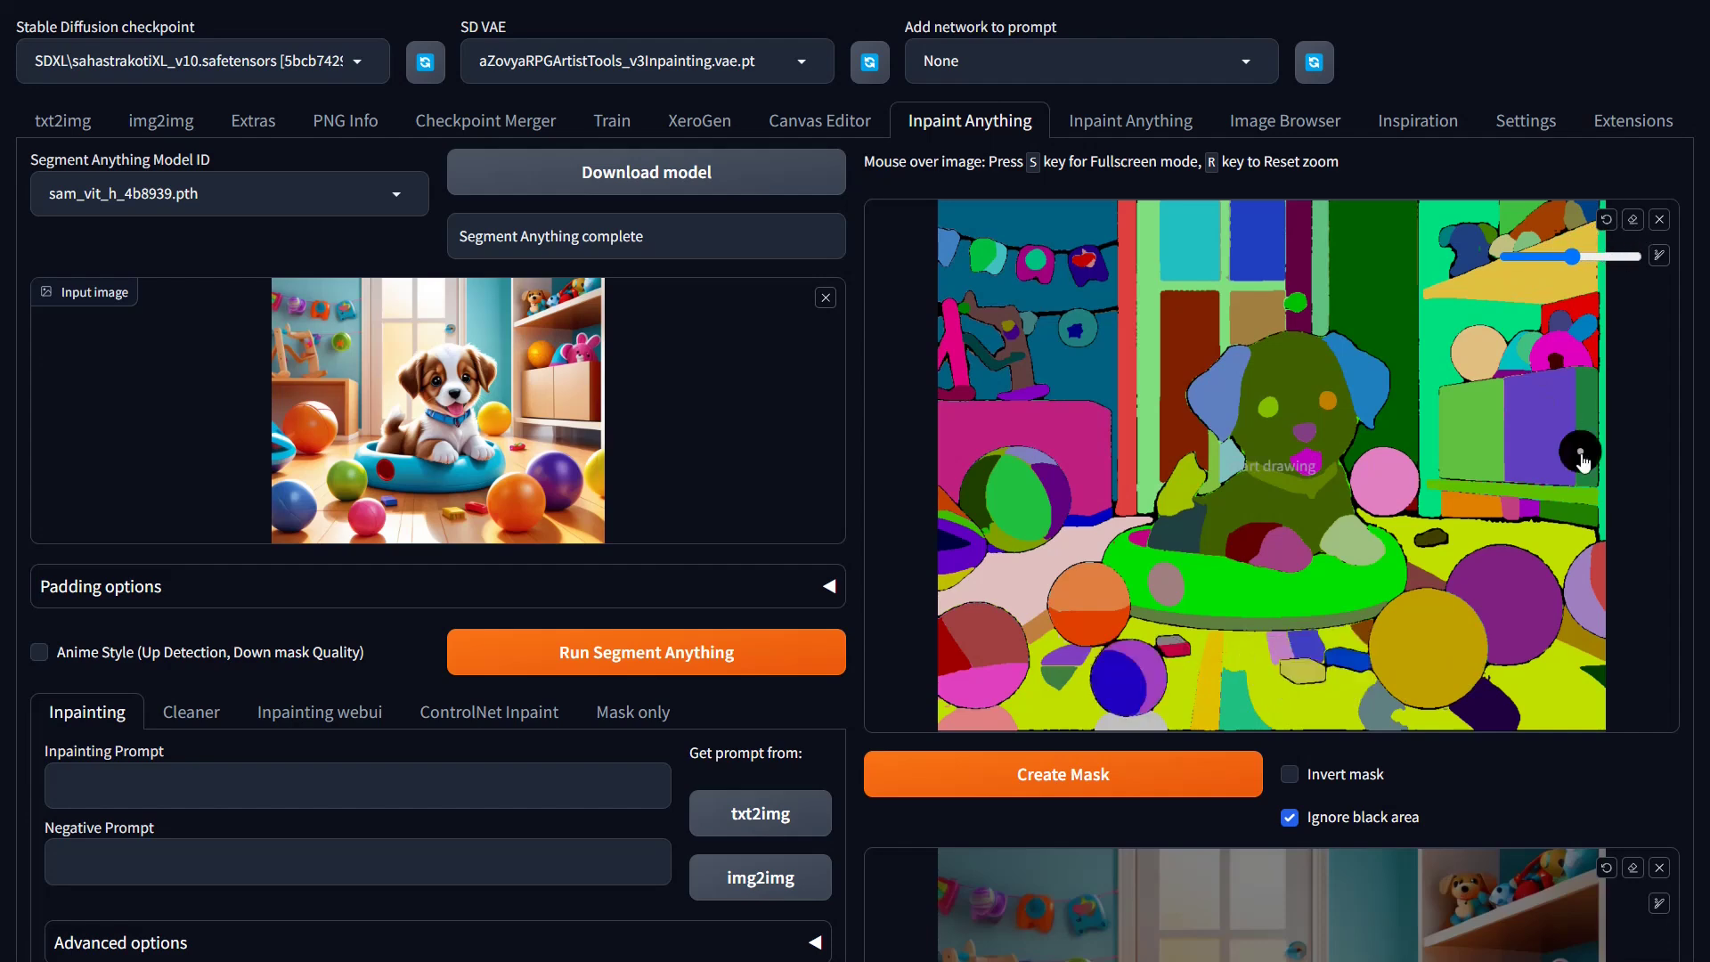
{"action": "left_click_drag", "start_coordinate": [1572, 256], "coordinate": [1525, 264]}
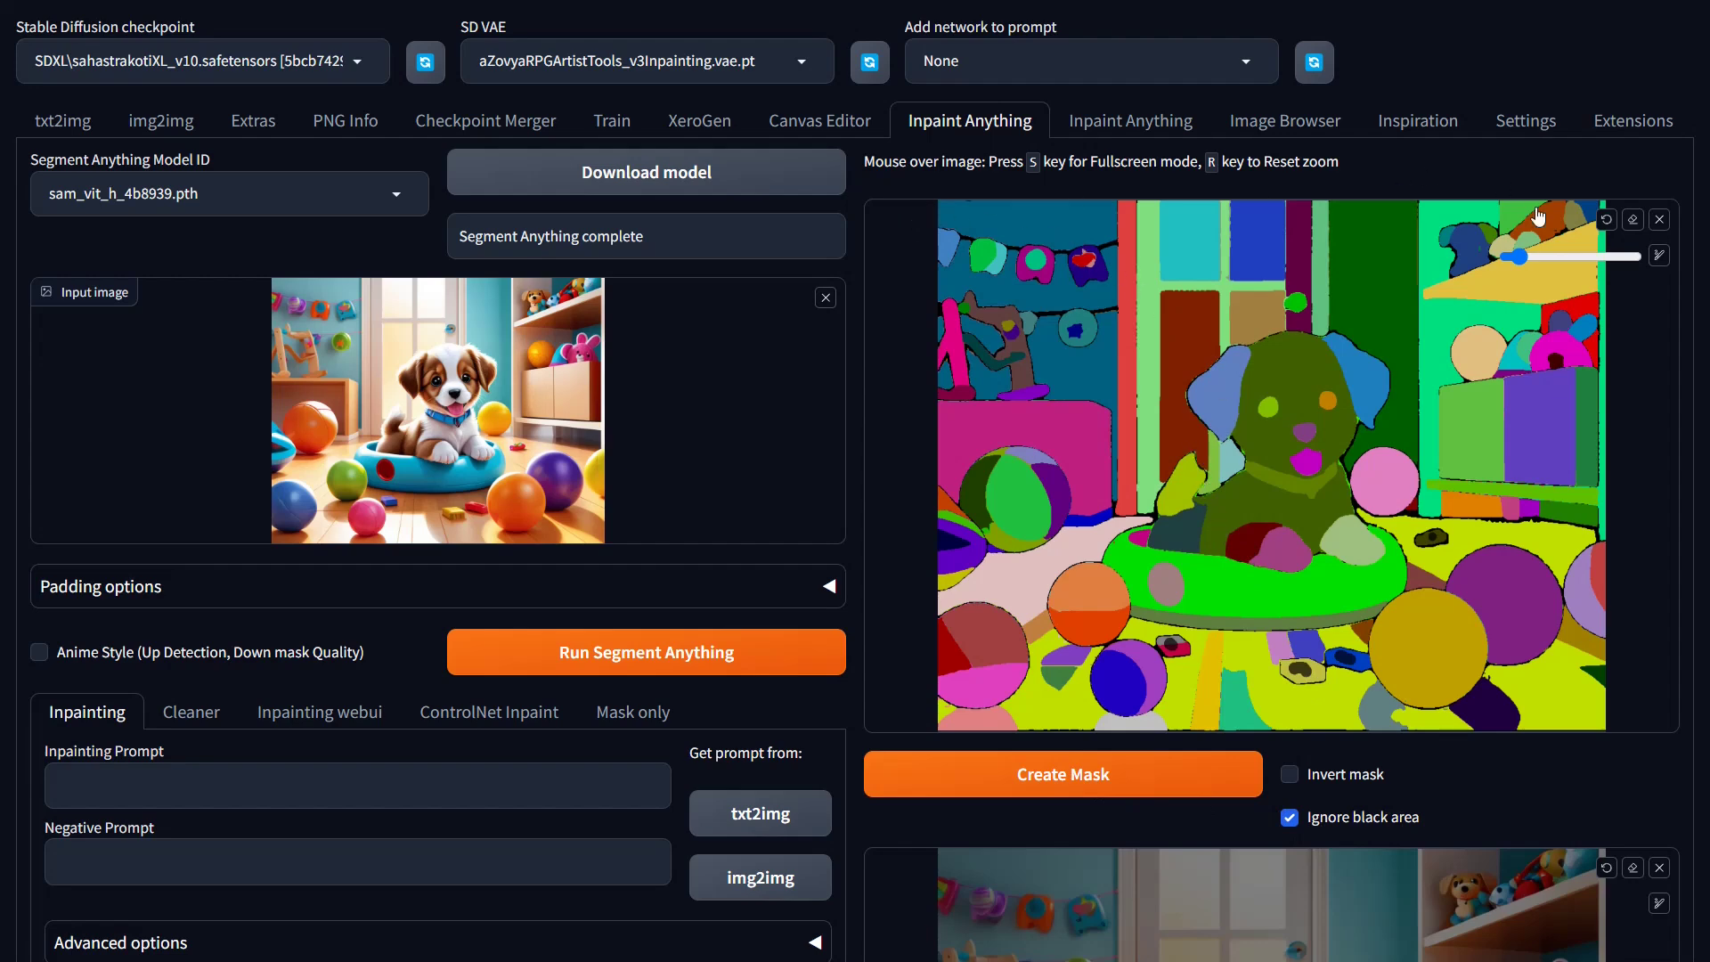
Step: Try several points on the segment map, settling on the green dog bed region
{"action": "left_click", "coordinate": [1067, 572]}
{"action": "left_click", "coordinate": [1330, 541]}
{"action": "left_click", "coordinate": [945, 492]}
{"action": "left_click", "coordinate": [1235, 602]}
Step: Clear the old mask image and create a new mask from the marked dog bed region
{"action": "scroll", "coordinate": [1137, 672], "scroll_direction": "down", "scroll_amount": 2}
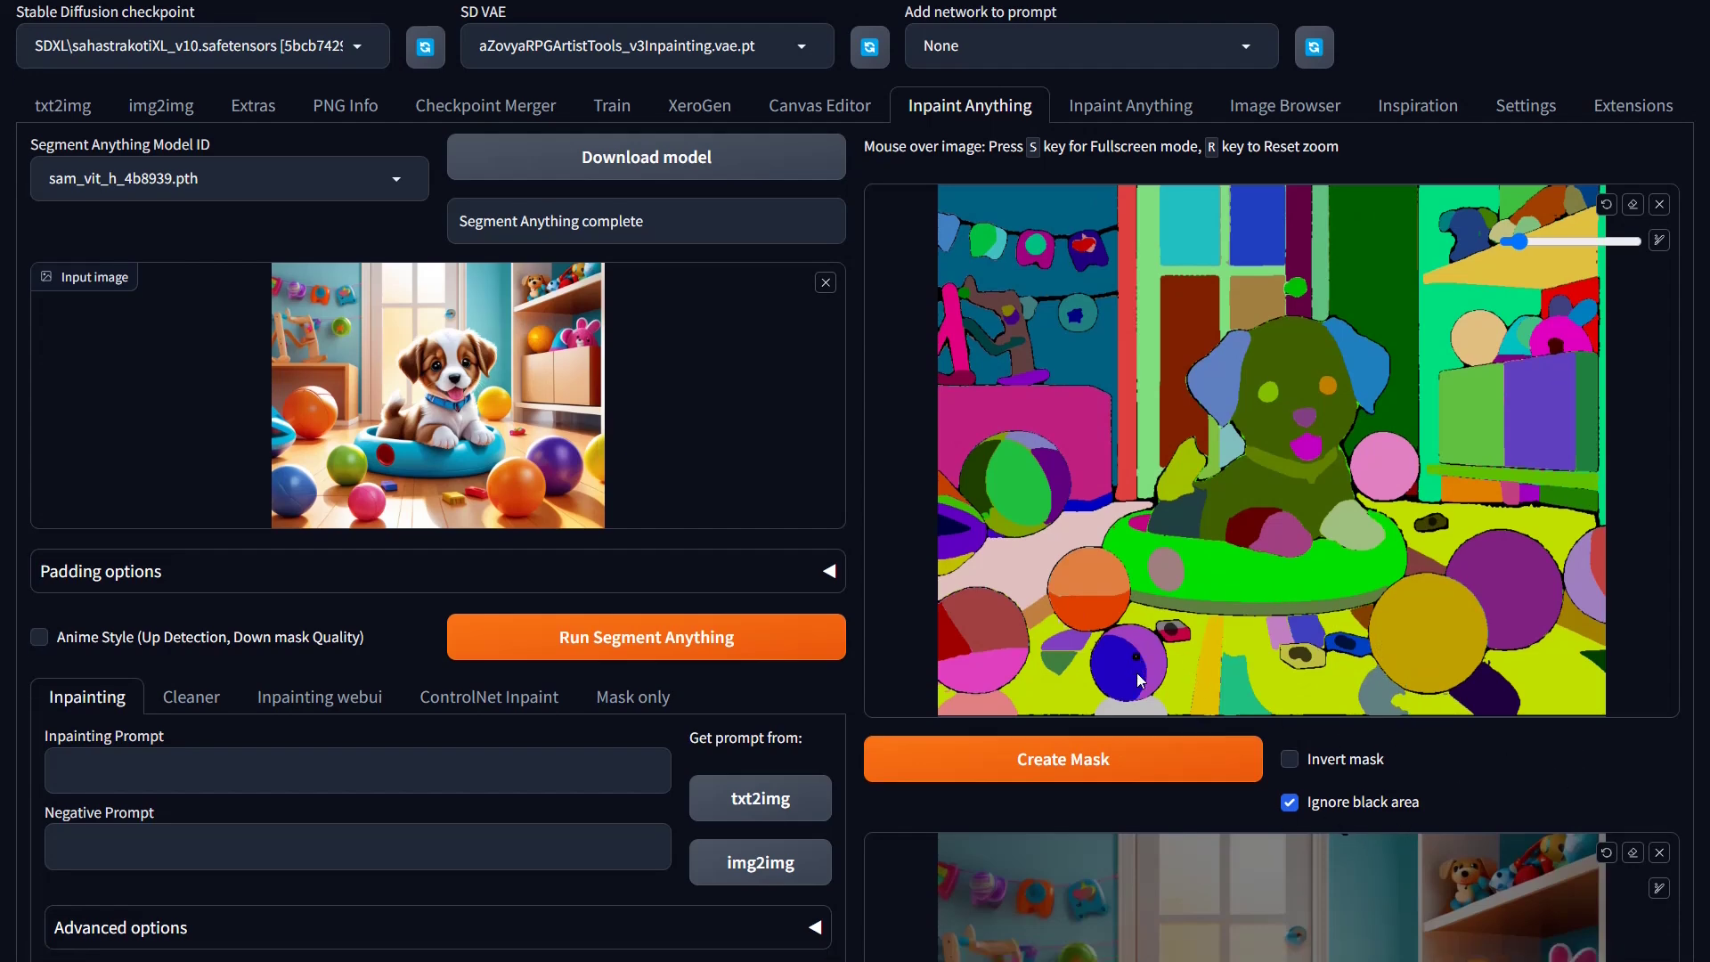
{"action": "scroll", "coordinate": [1110, 614], "scroll_direction": "down", "scroll_amount": 2}
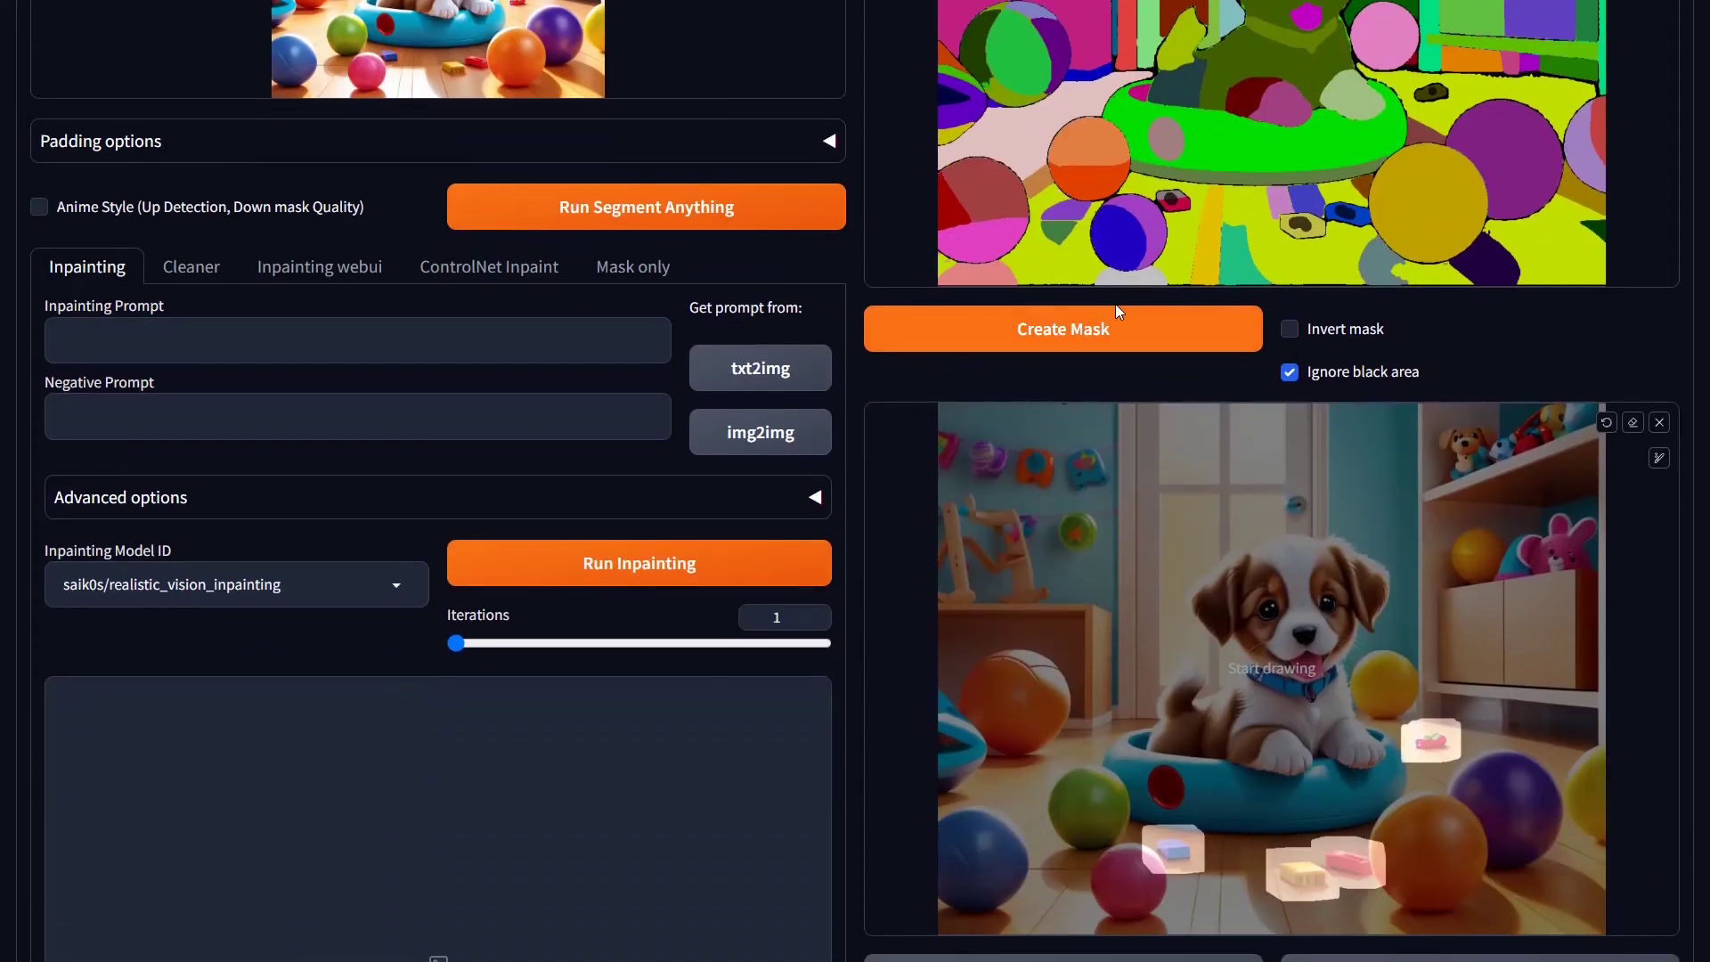
{"action": "scroll", "coordinate": [1349, 660], "scroll_direction": "down", "scroll_amount": 1}
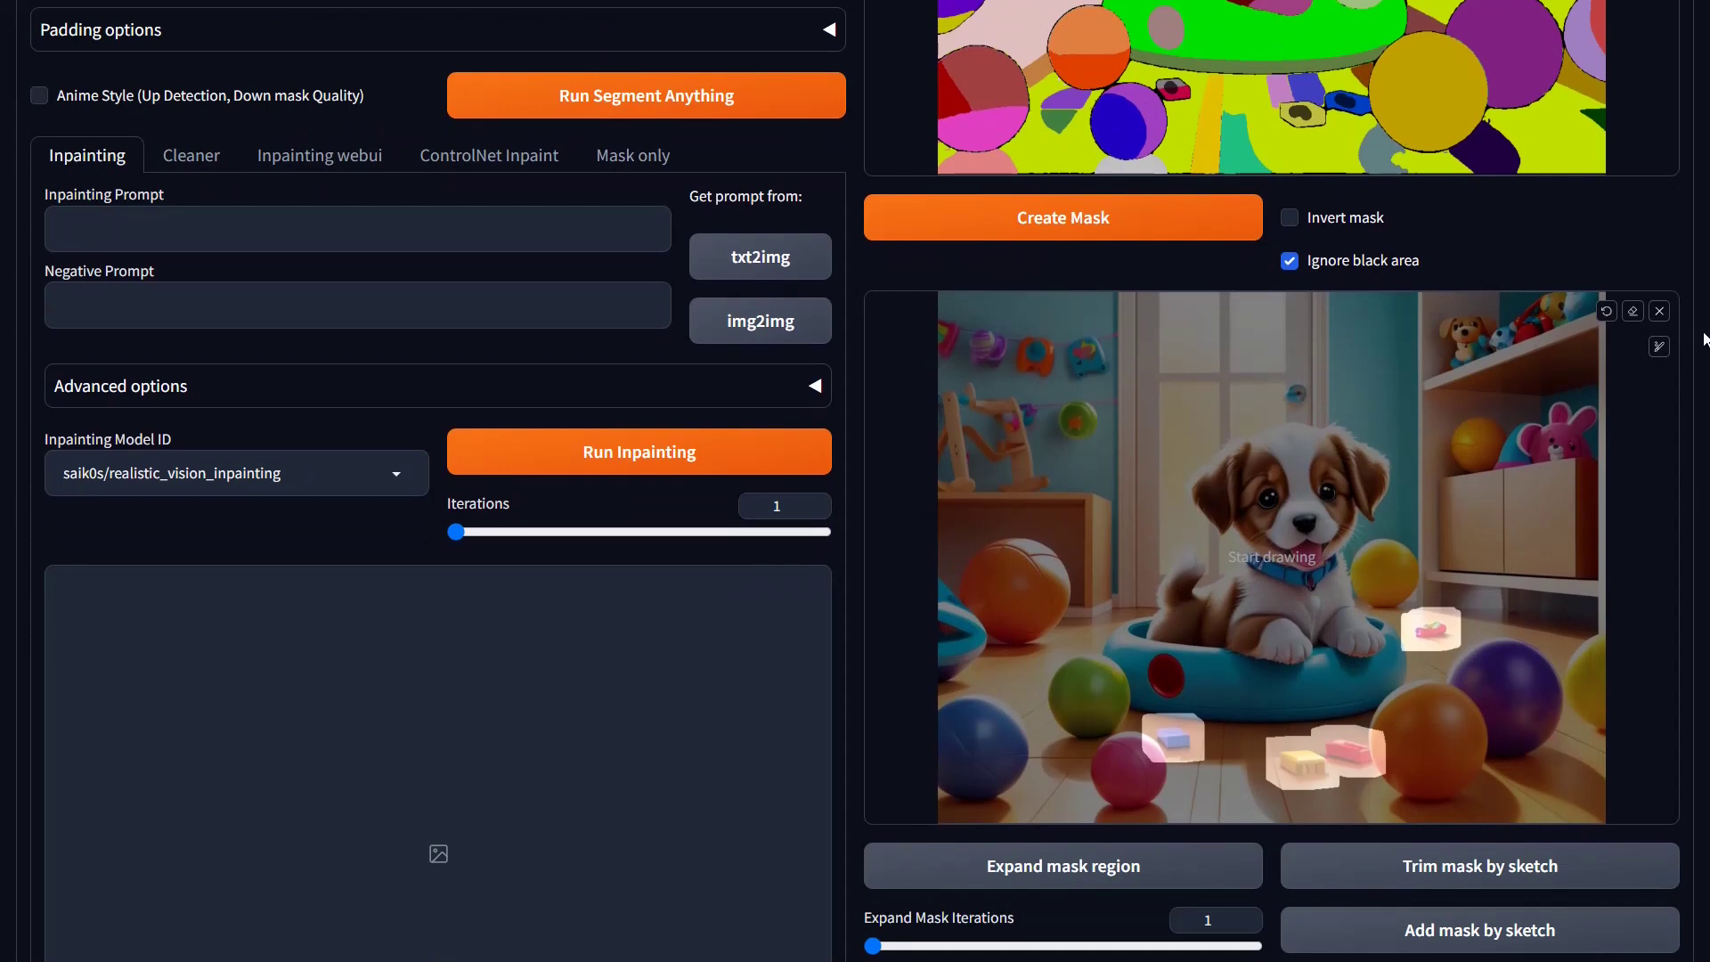
{"action": "left_click", "coordinate": [1659, 311]}
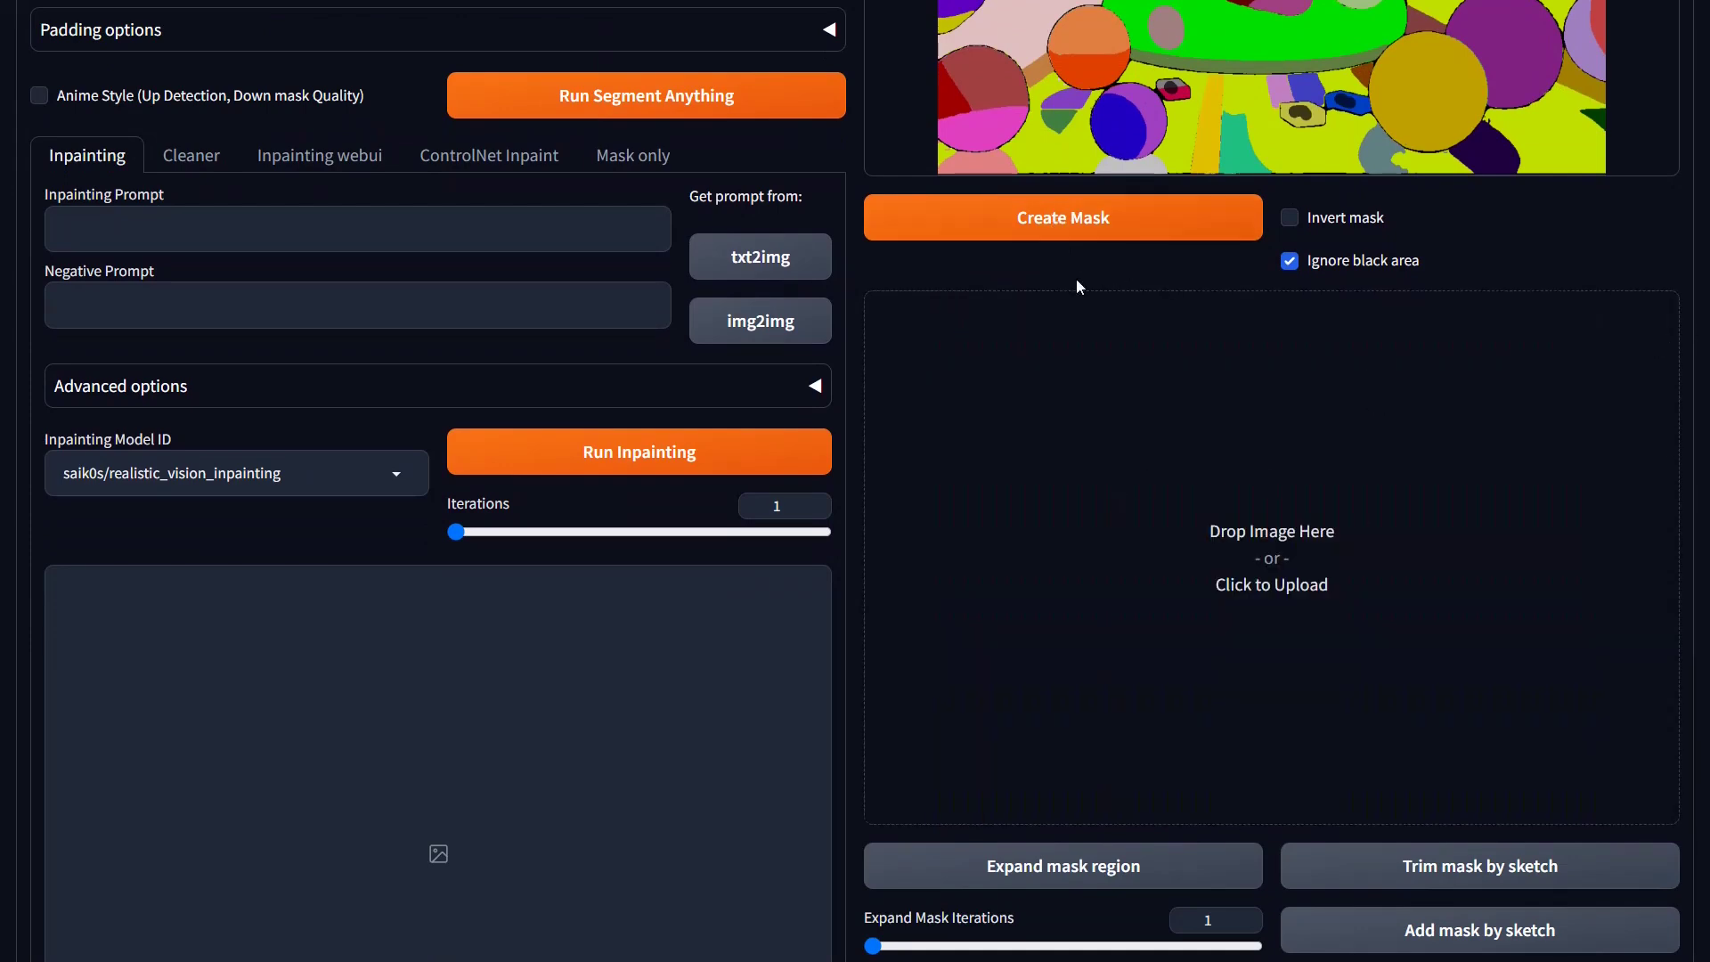
{"action": "left_click", "coordinate": [1078, 228]}
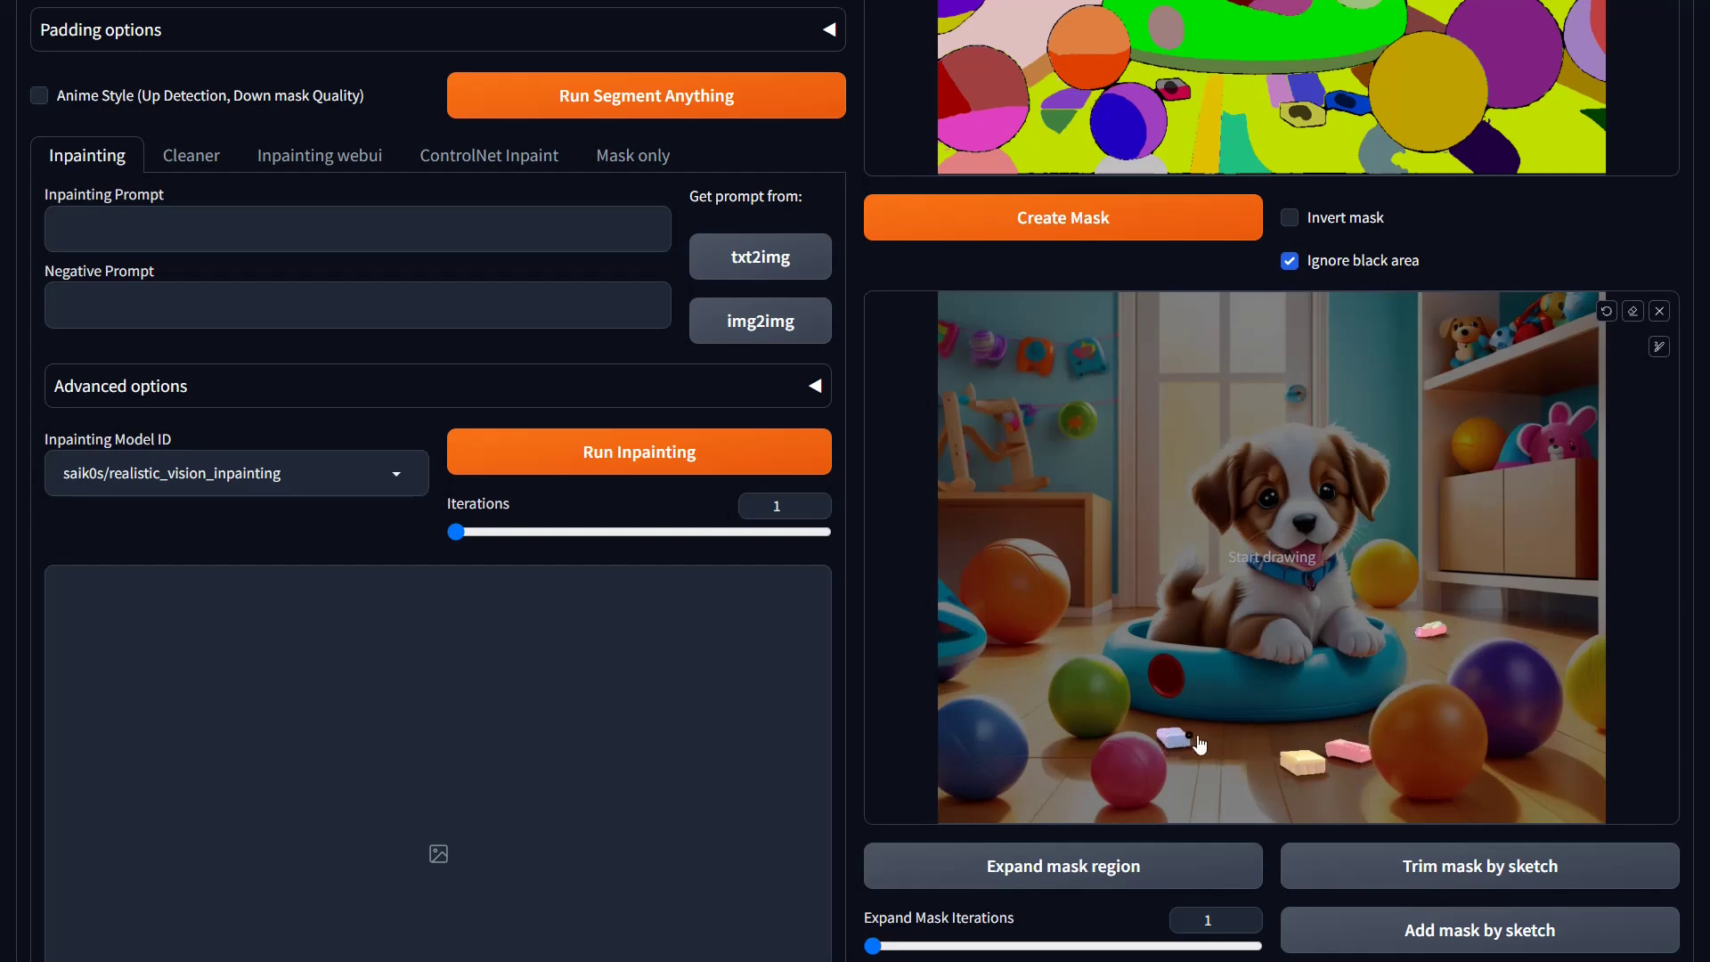
{"action": "scroll", "coordinate": [1236, 535], "scroll_direction": "up", "scroll_amount": 6}
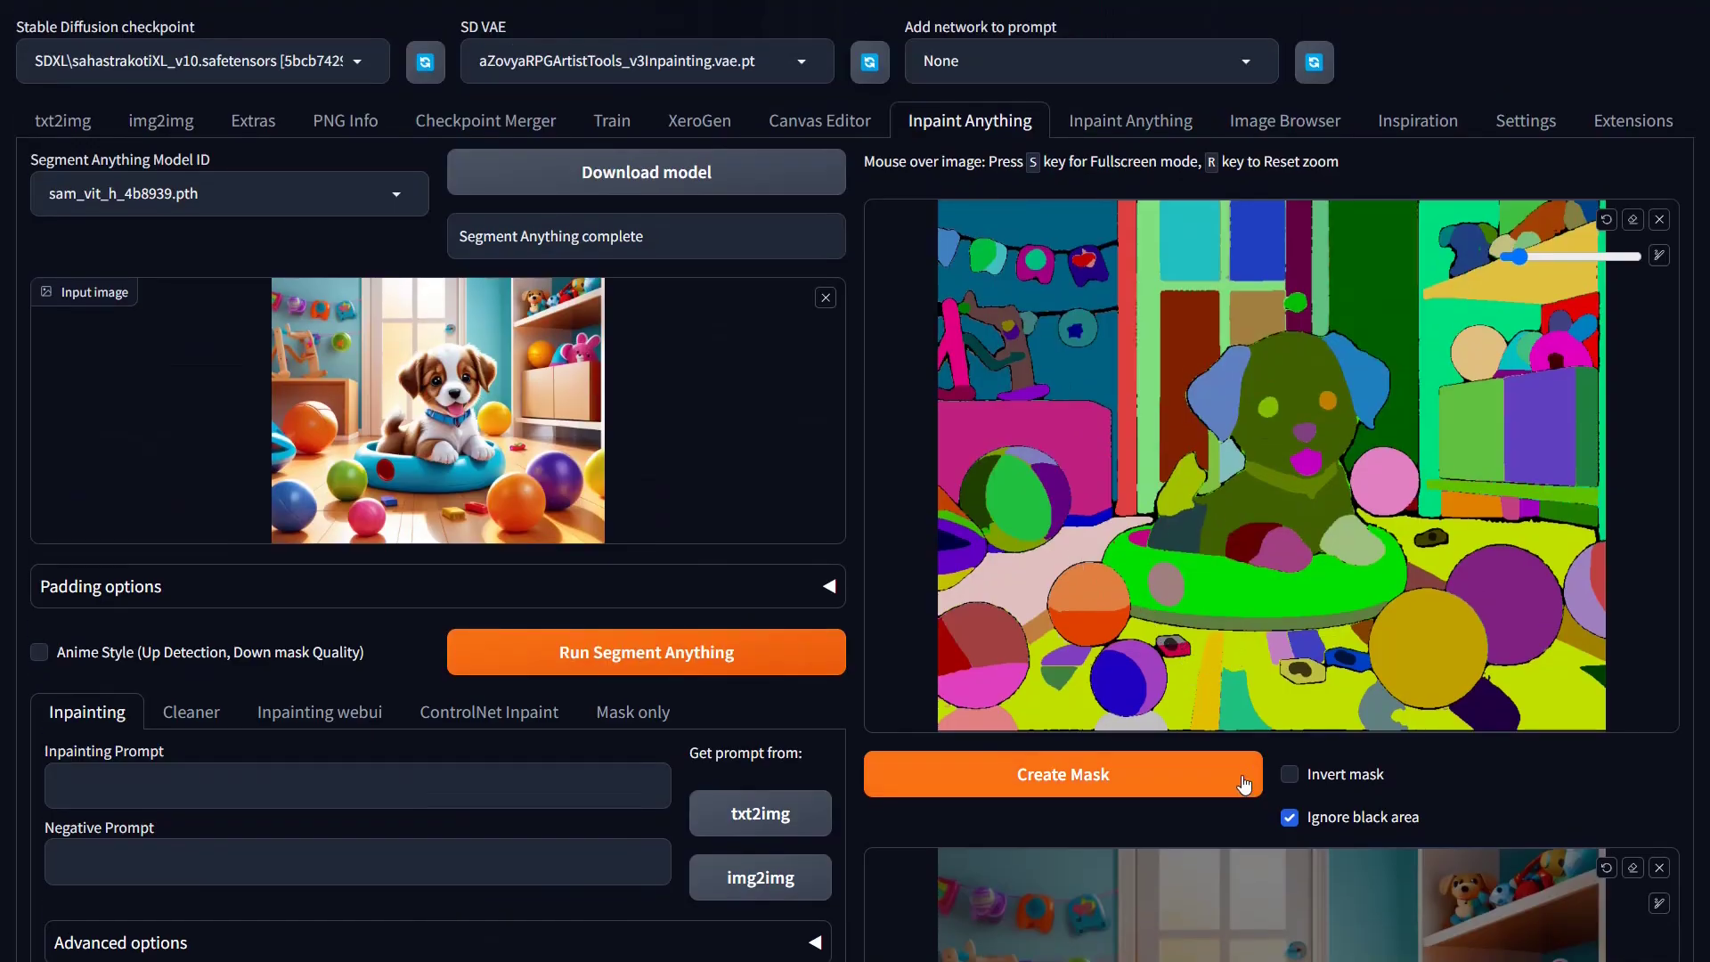
{"action": "scroll", "coordinate": [1301, 741], "scroll_direction": "down", "scroll_amount": 6}
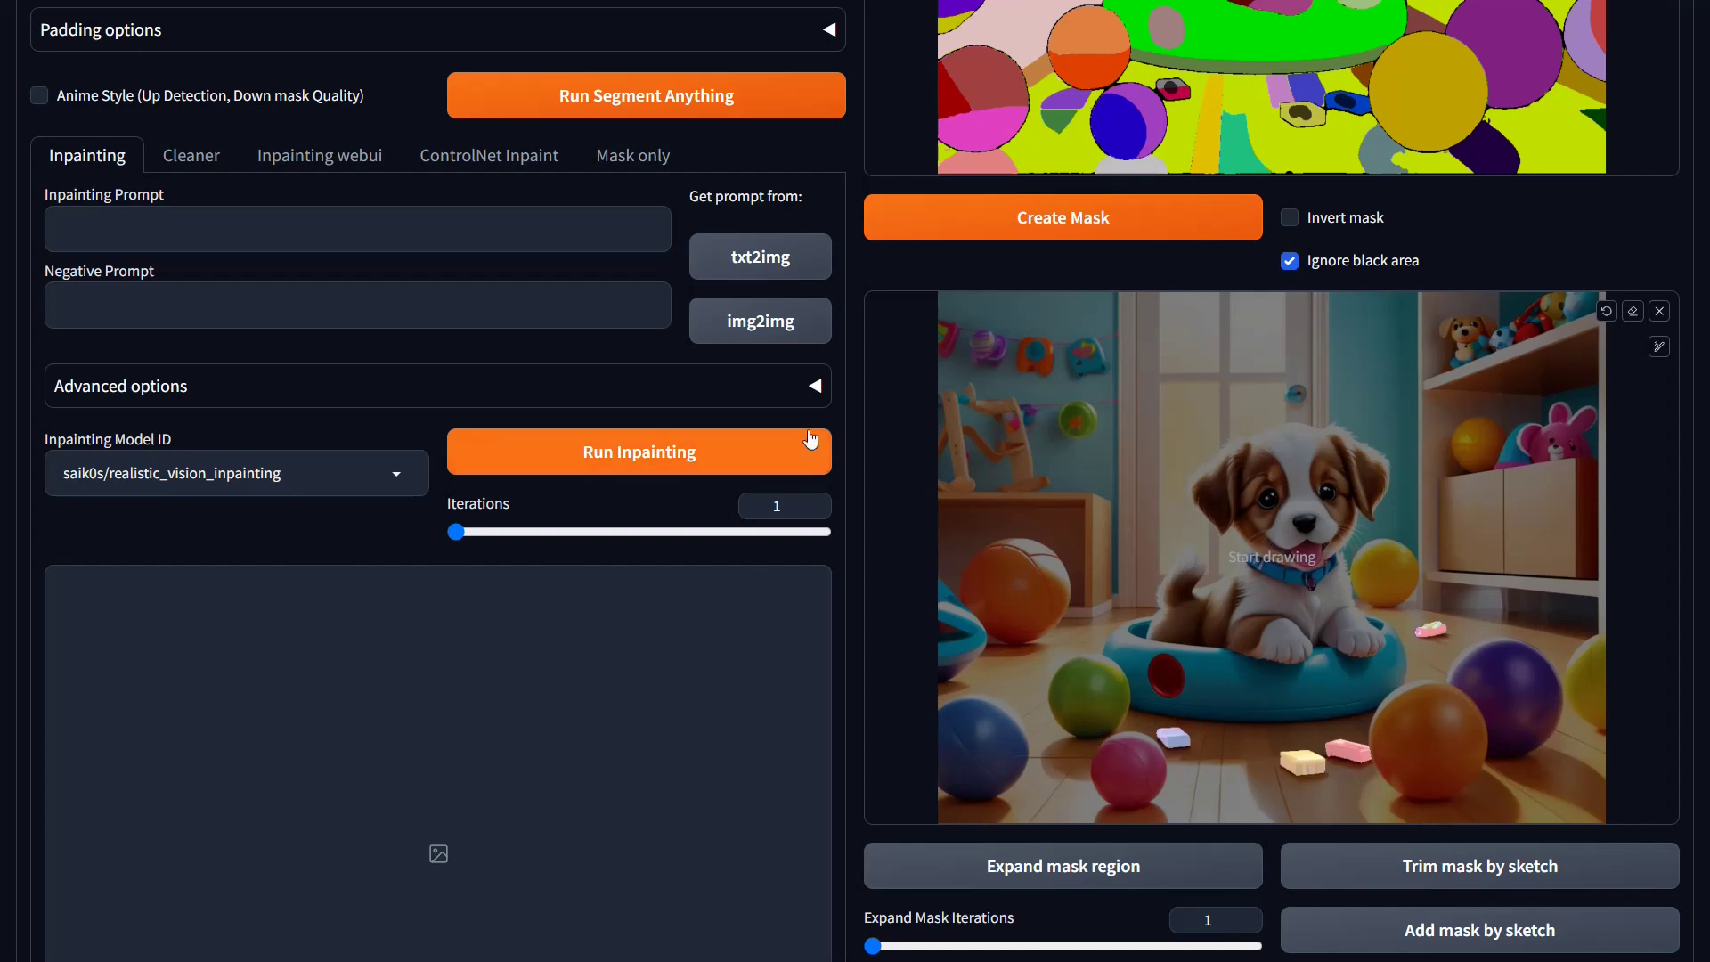
Step: Erase the masked area with the Cleaner using the lama model
{"action": "left_click", "coordinate": [186, 158]}
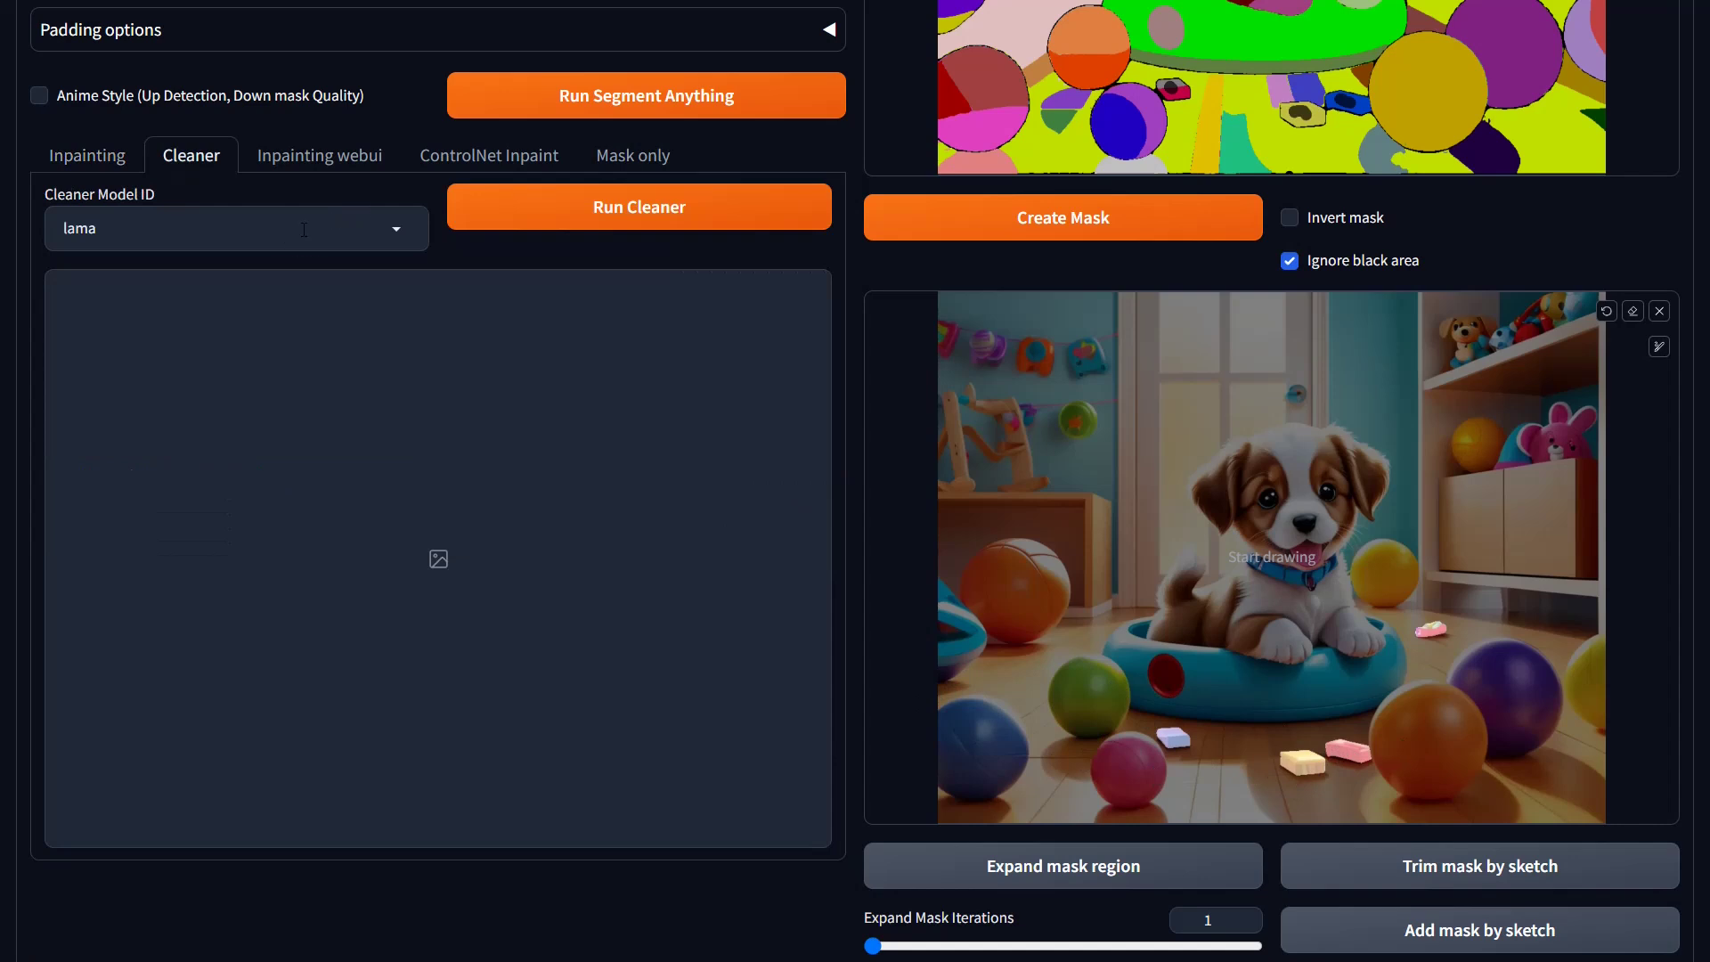
{"action": "left_click", "coordinate": [396, 233]}
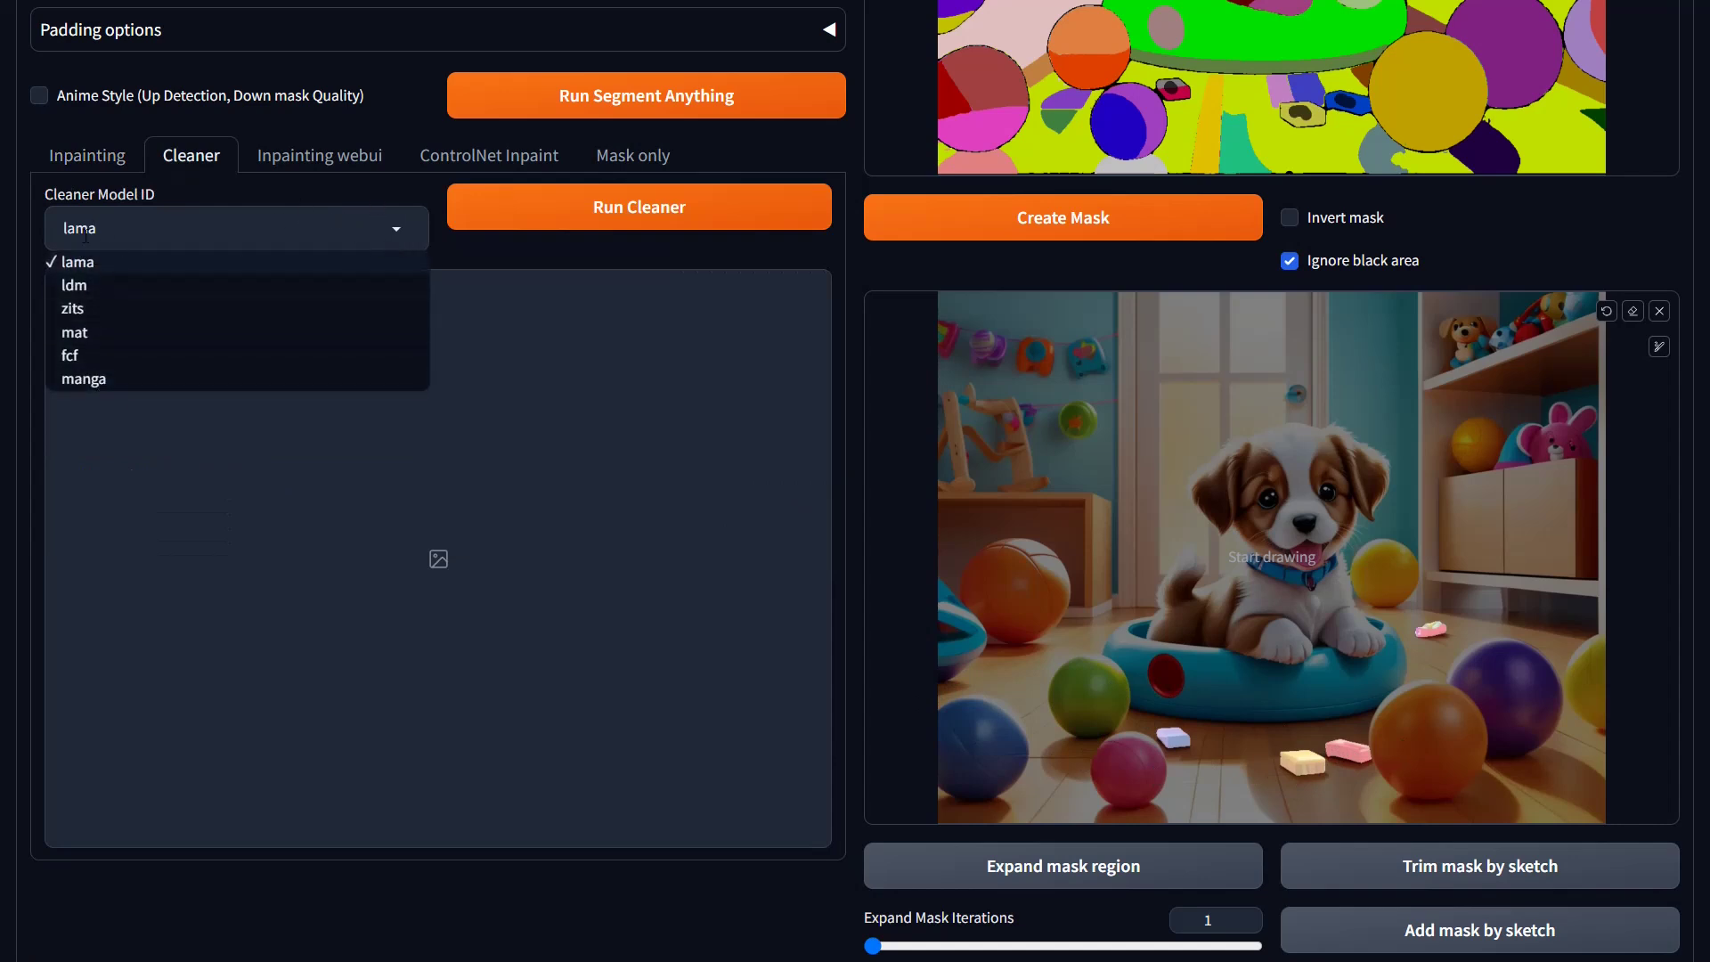
{"action": "left_click", "coordinate": [608, 203]}
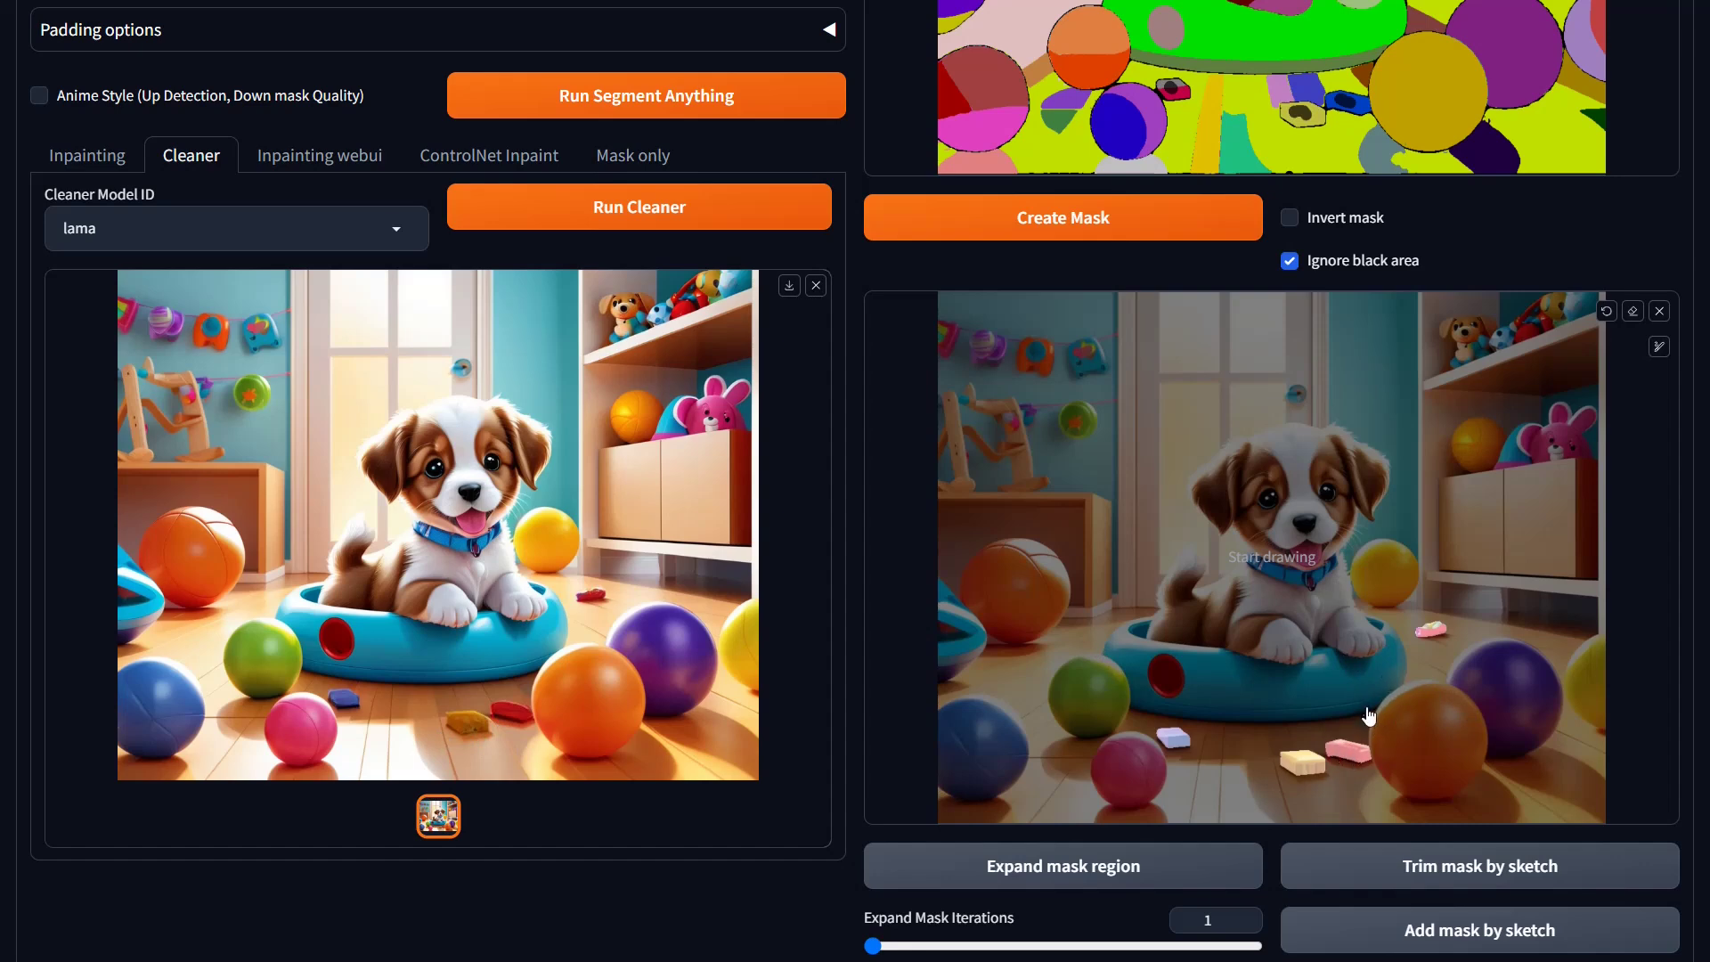
{"action": "scroll", "coordinate": [1377, 753], "scroll_direction": "down", "scroll_amount": 3}
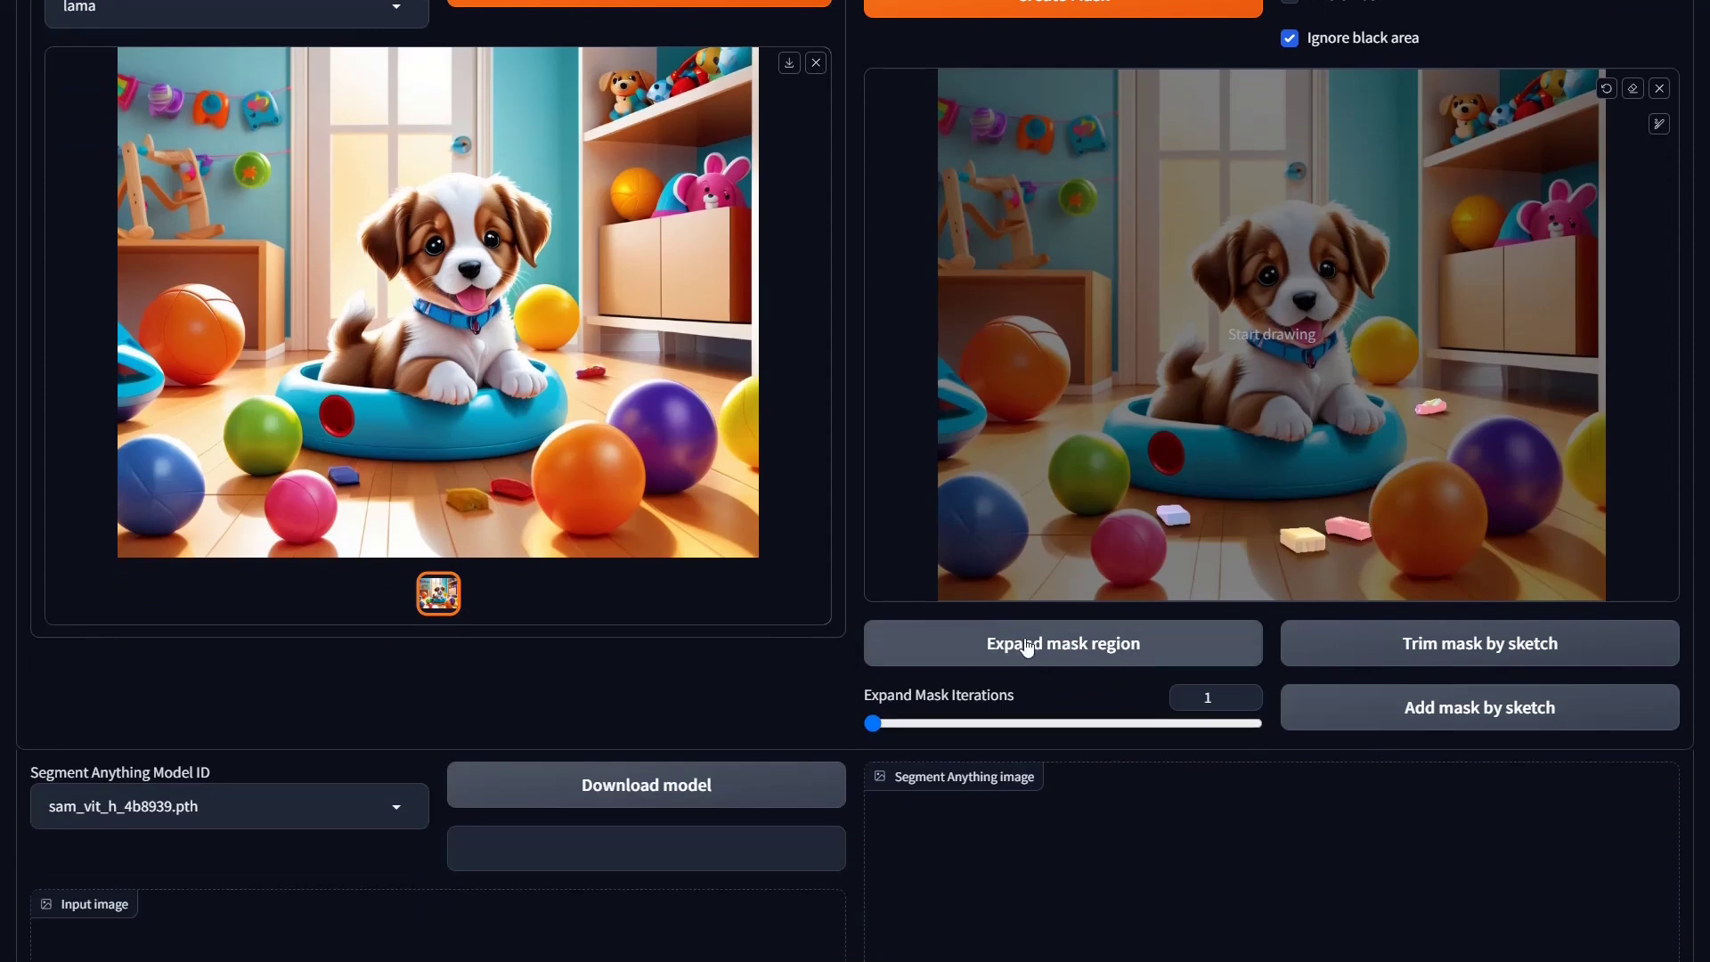
Step: Expand the mask around the toy blocks, raising the expansion iterations
{"action": "left_click", "coordinate": [1085, 660]}
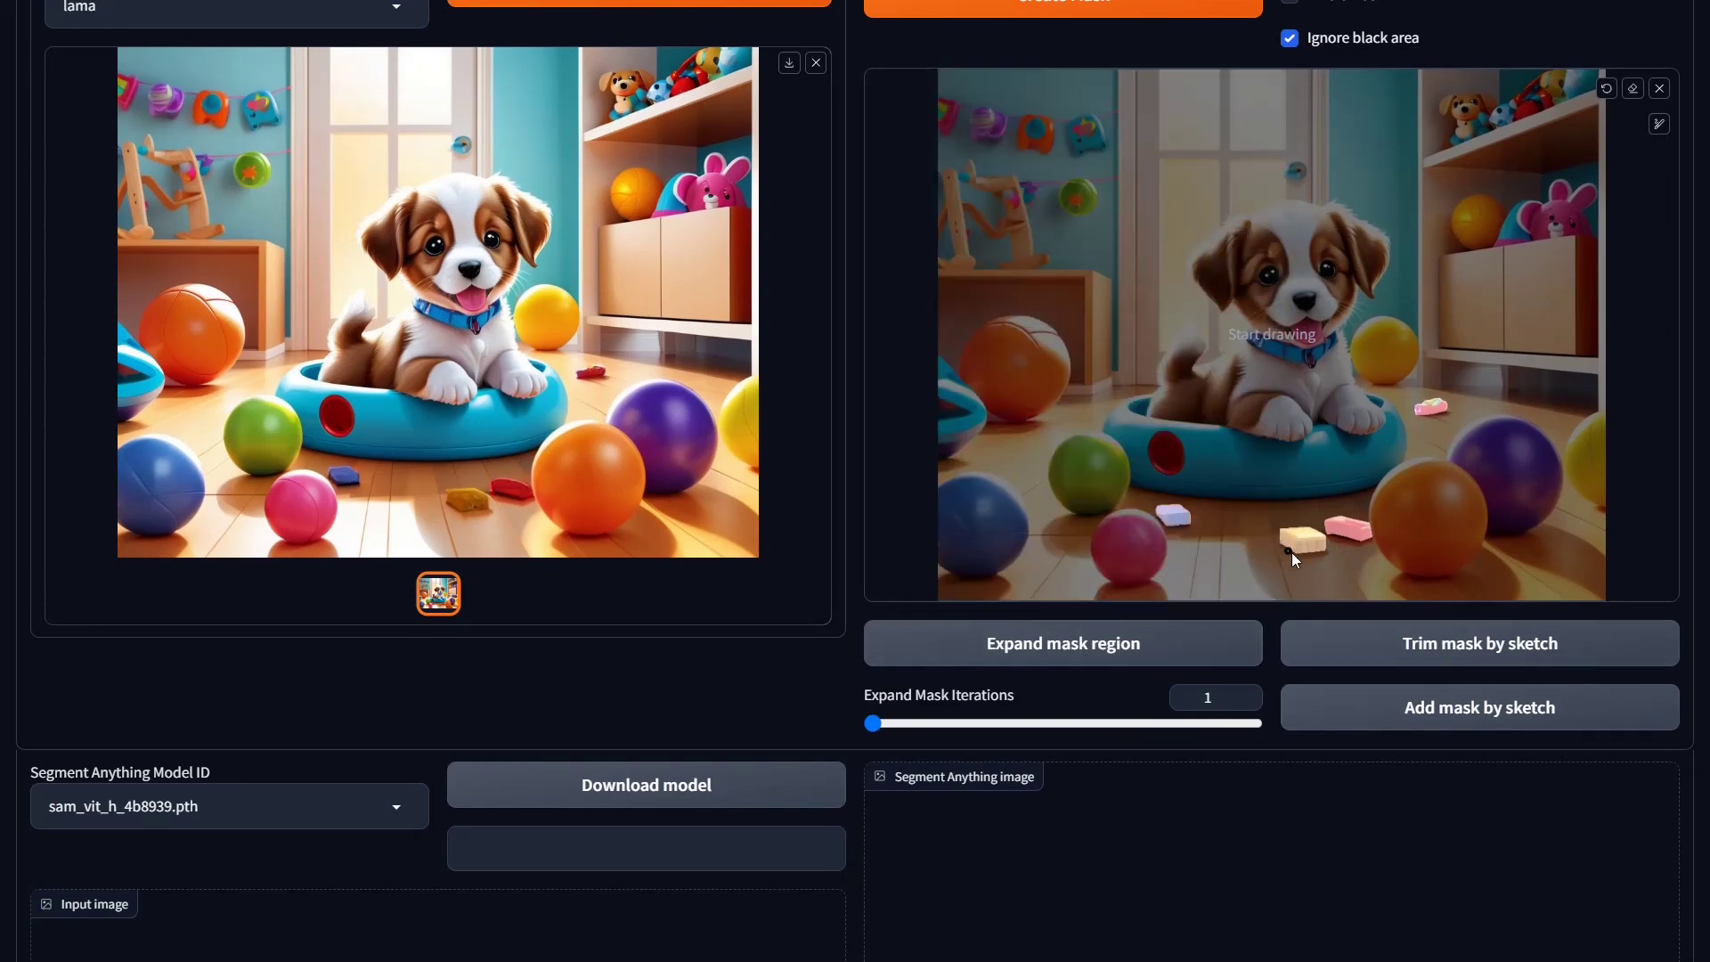
{"action": "left_click", "coordinate": [1083, 657]}
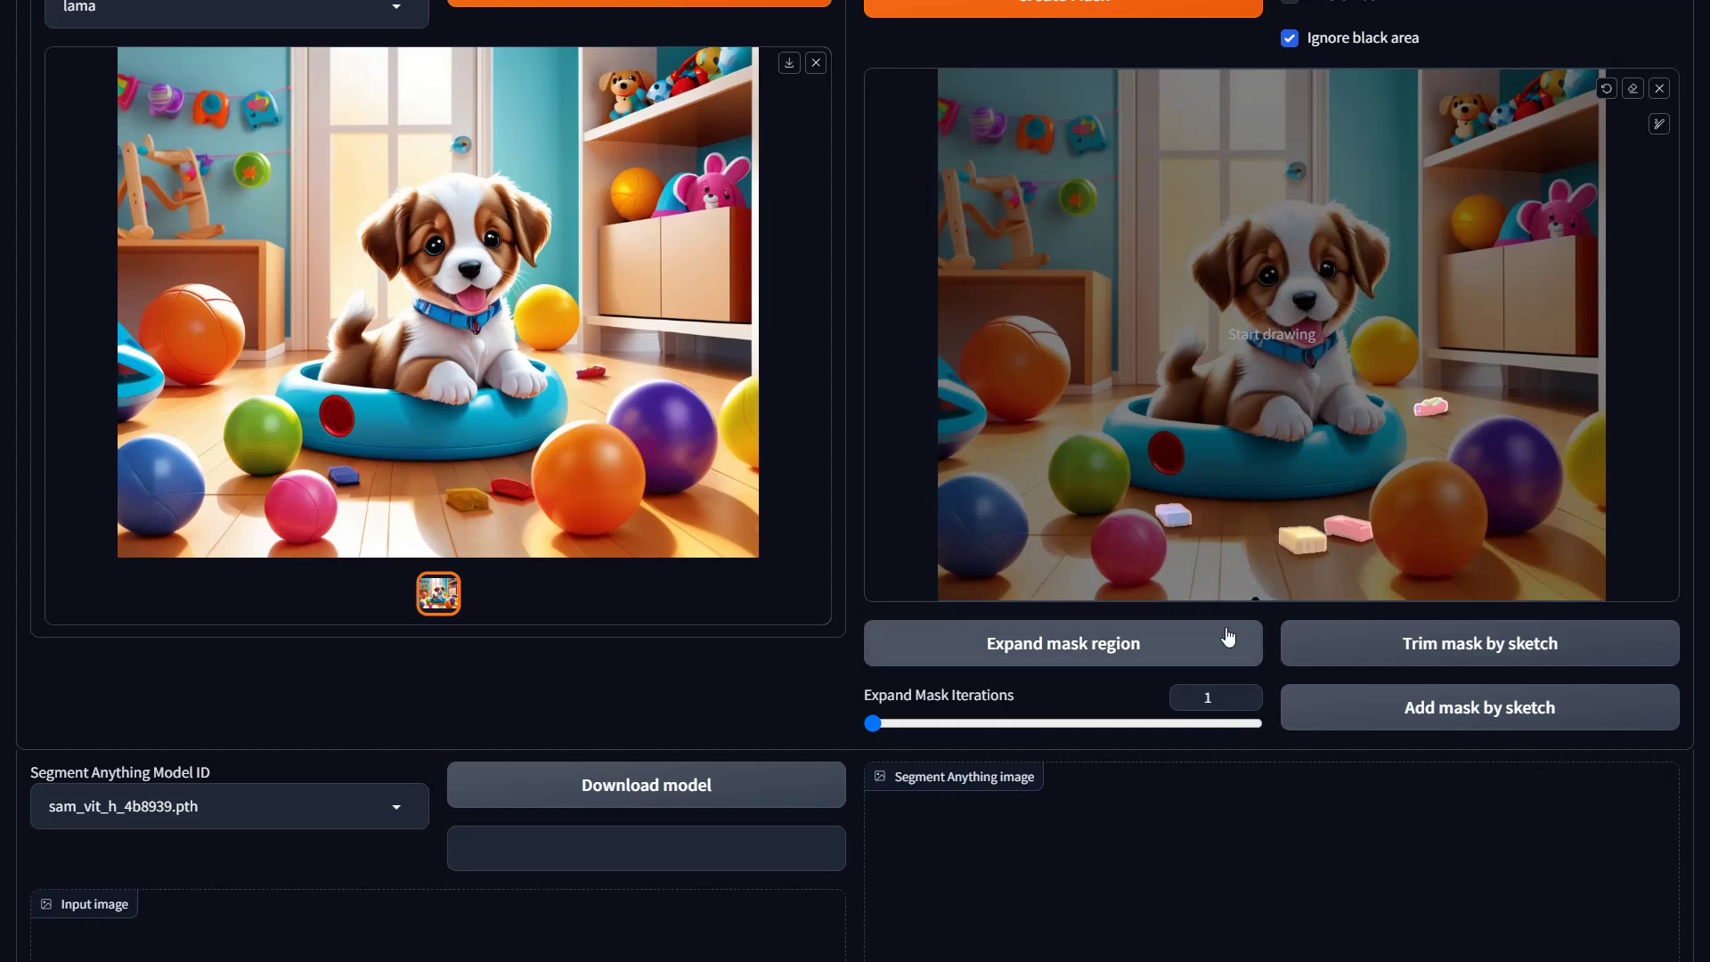
{"action": "left_click_drag", "start_coordinate": [875, 725], "coordinate": [878, 725]}
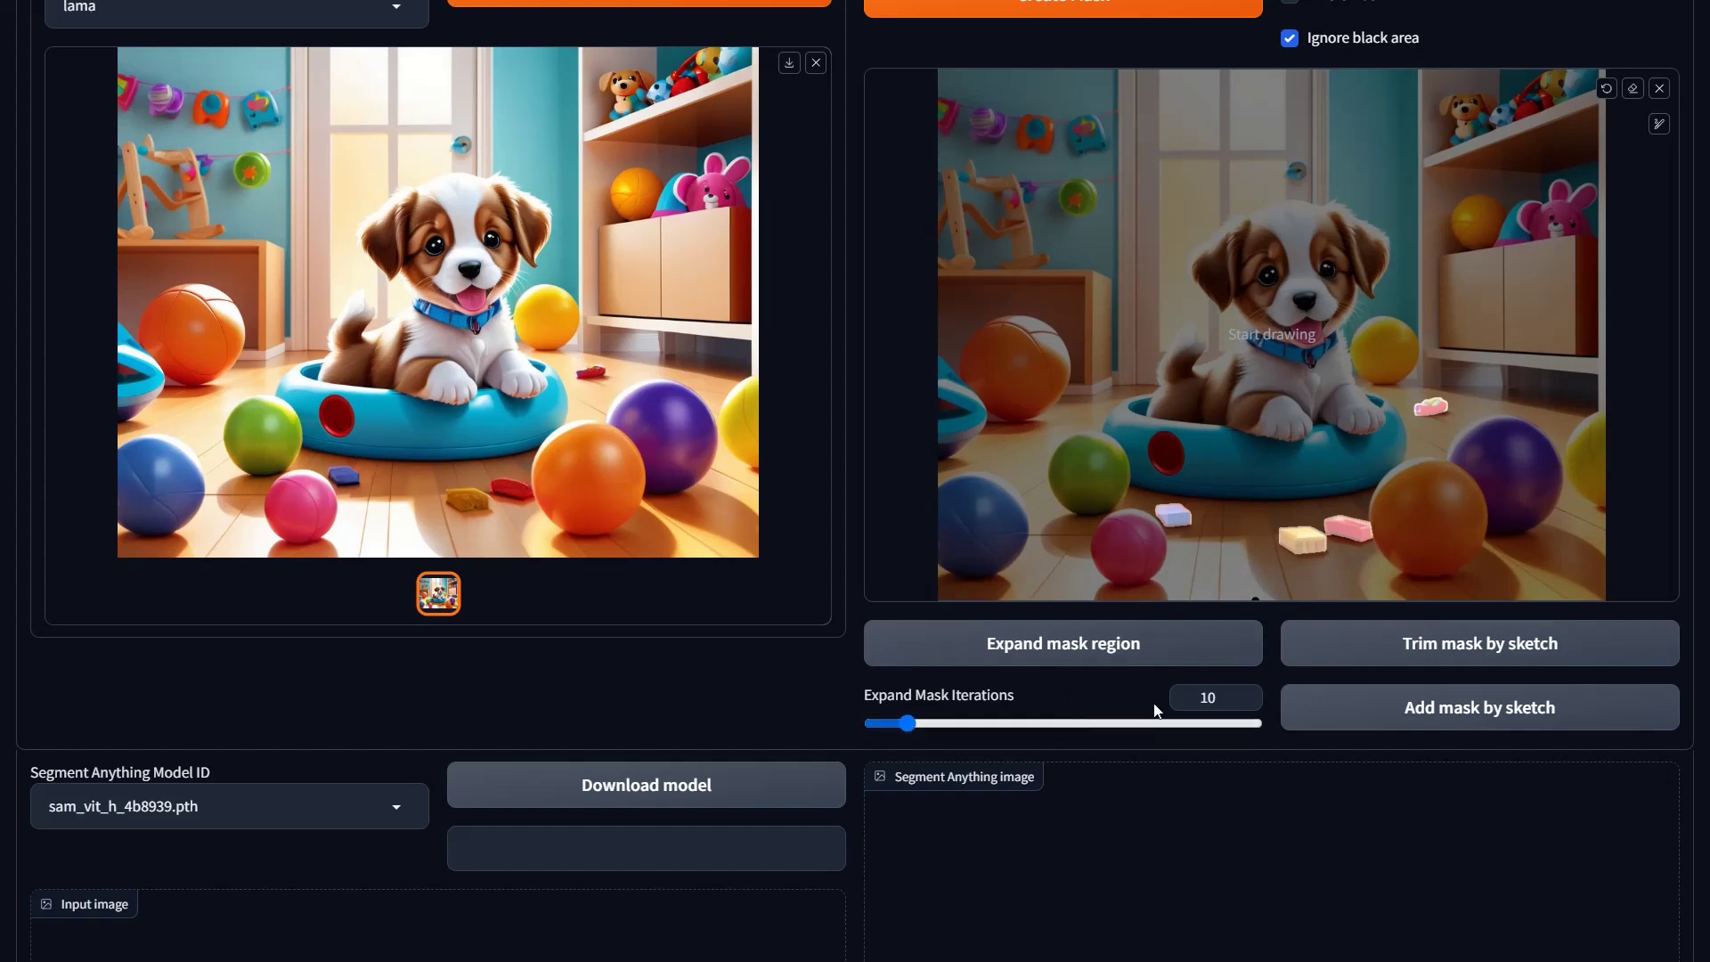
{"action": "left_click", "coordinate": [1103, 651]}
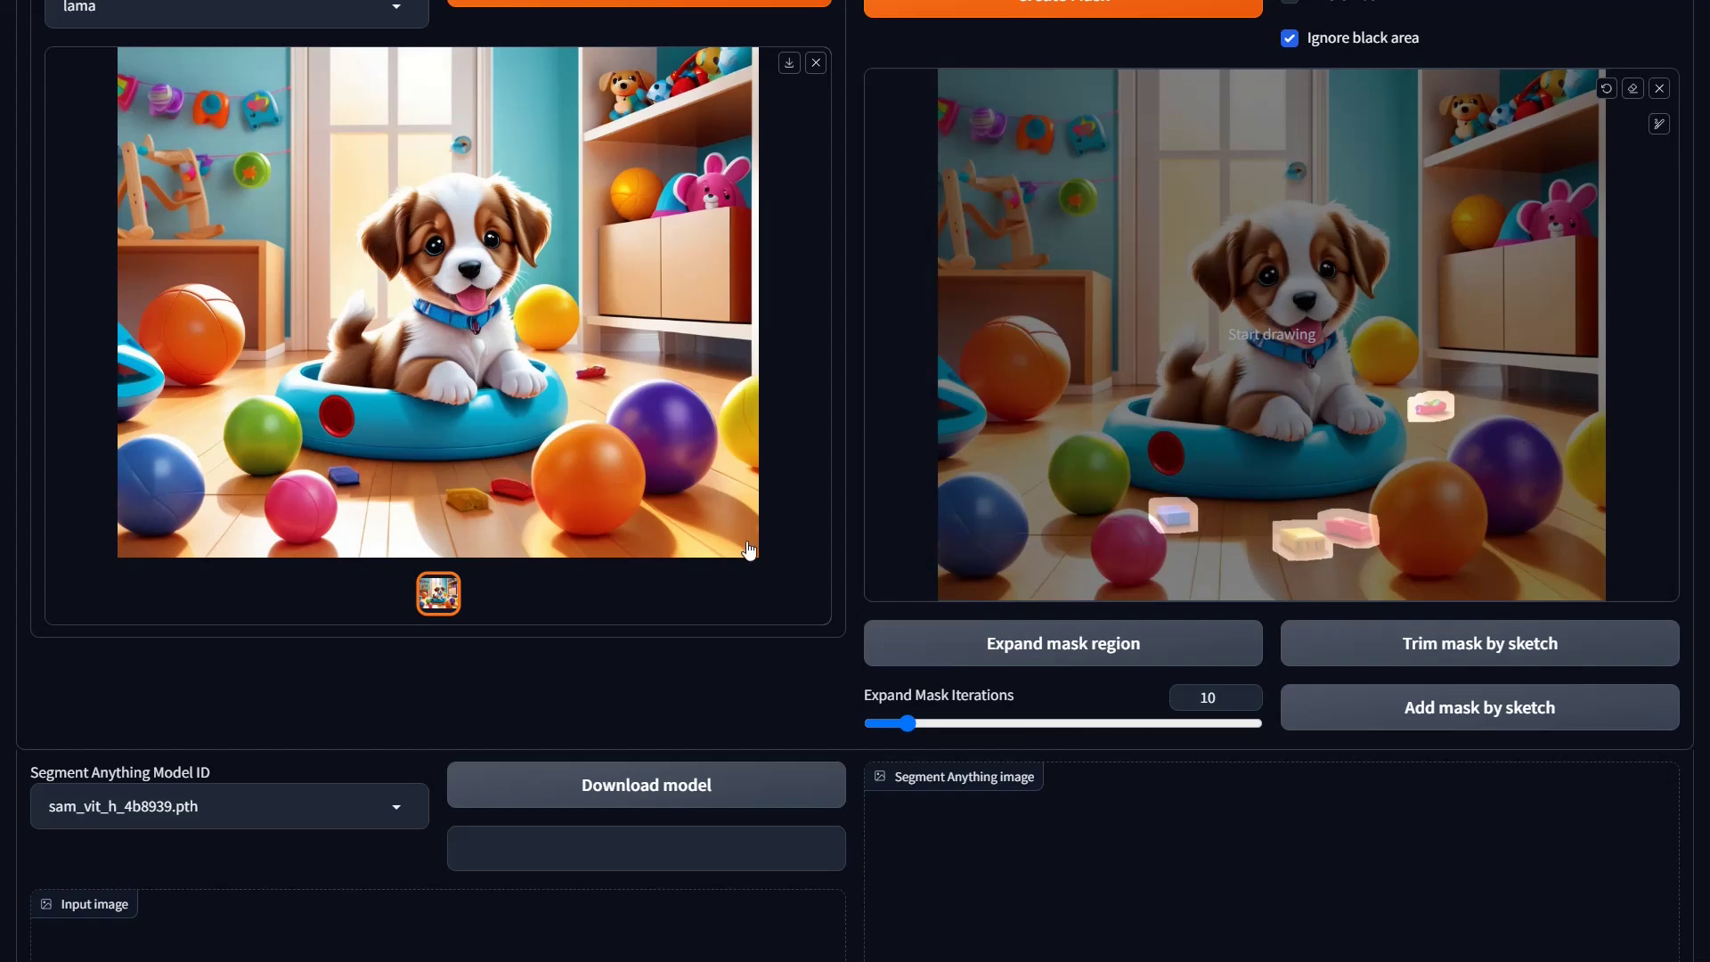
Step: Run the lama Cleaner to erase the expanded toy-block mask from the floor
{"action": "scroll", "coordinate": [677, 423], "scroll_direction": "up", "scroll_amount": 3}
{"action": "left_click", "coordinate": [609, 214]}
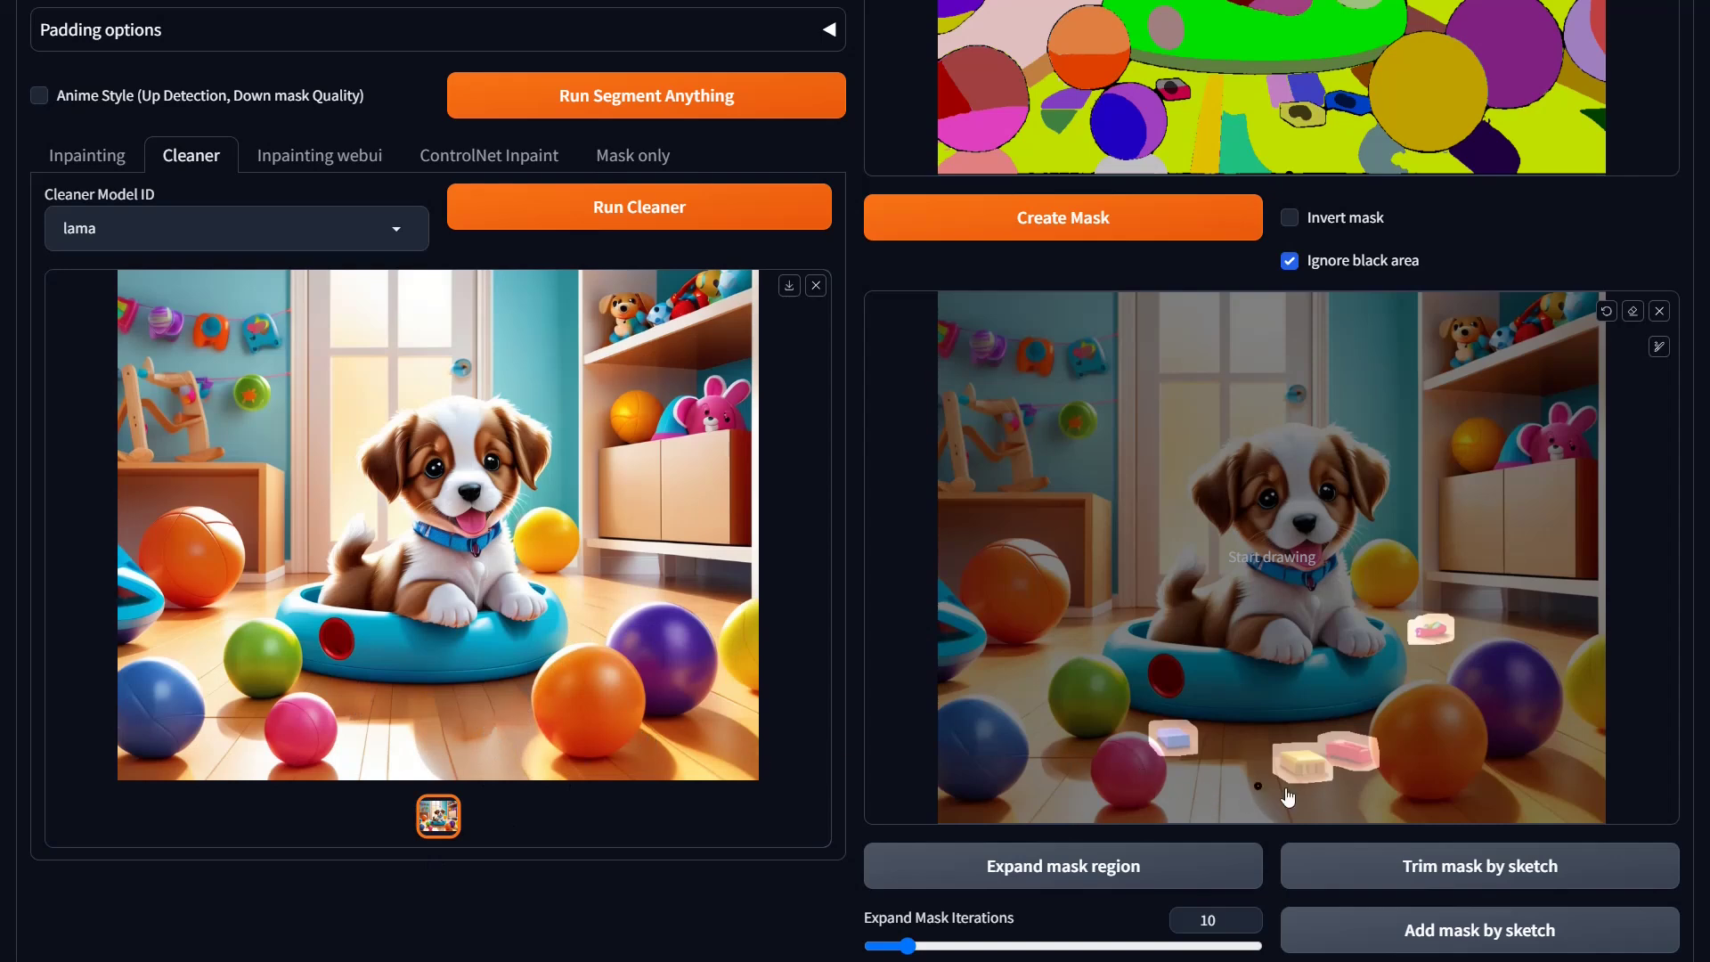
{"action": "scroll", "coordinate": [1368, 773], "scroll_direction": "down", "scroll_amount": 2}
{"action": "scroll", "coordinate": [1370, 775], "scroll_direction": "down", "scroll_amount": 1}
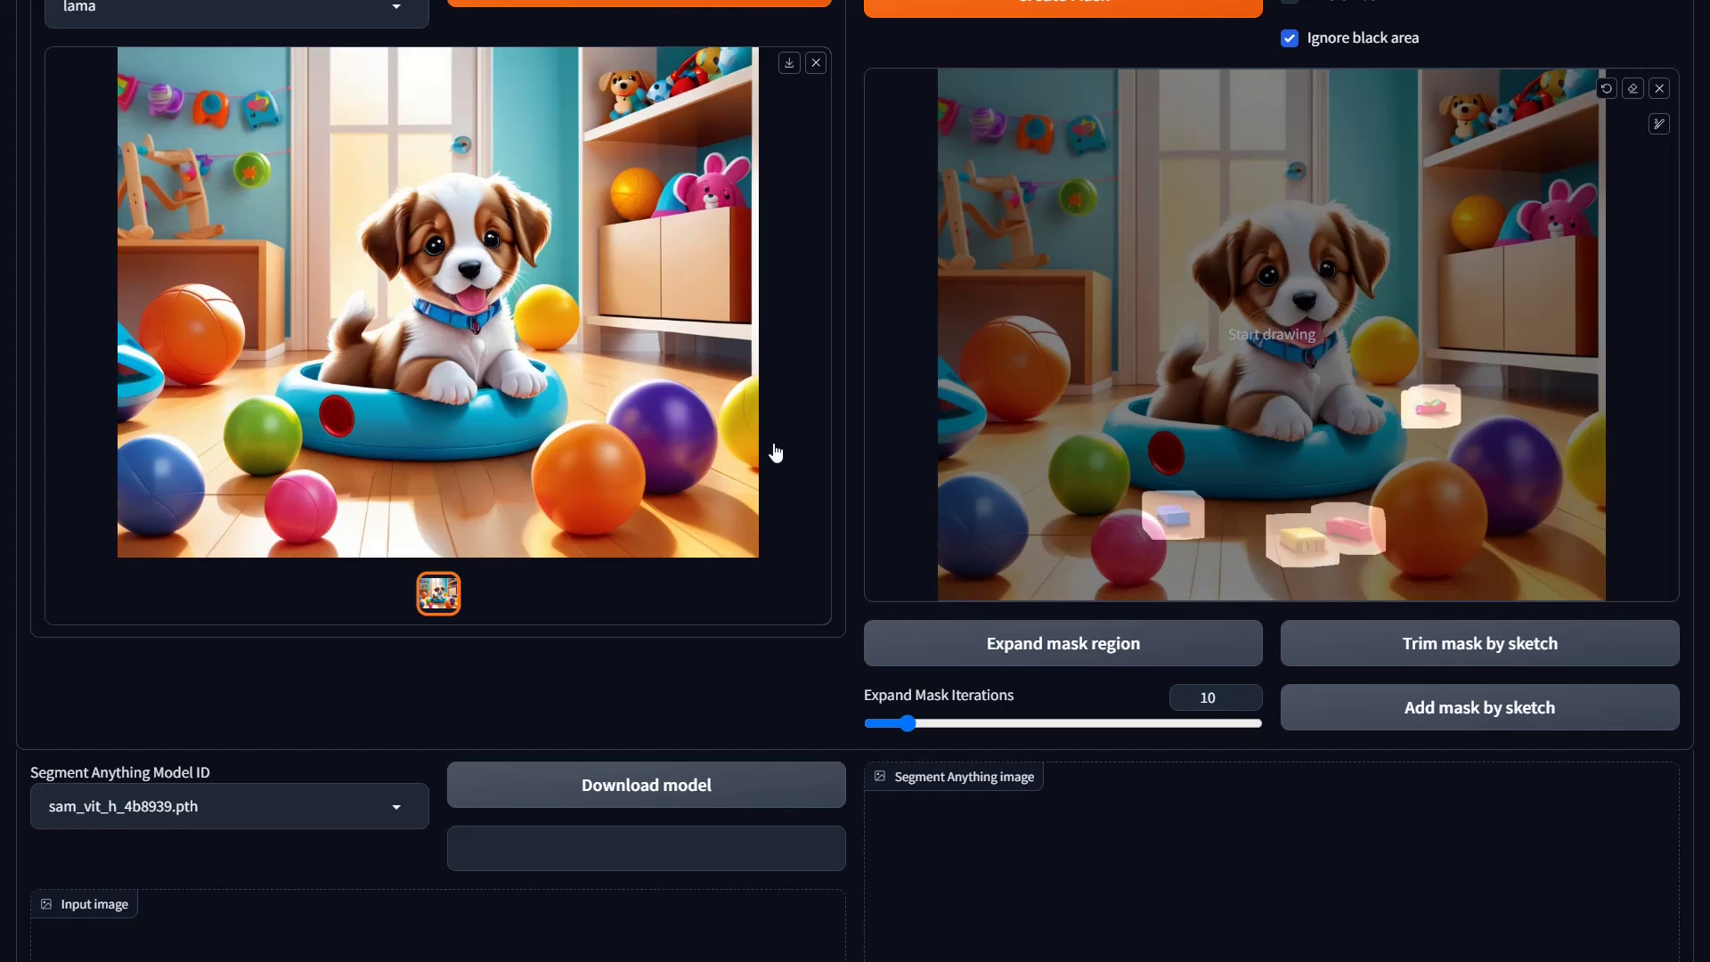
Step: Run the lama Cleaner again on the toy-block mask for a fresh cleaned image
{"action": "scroll", "coordinate": [771, 451], "scroll_direction": "up", "scroll_amount": 3}
{"action": "left_click", "coordinate": [655, 230]}
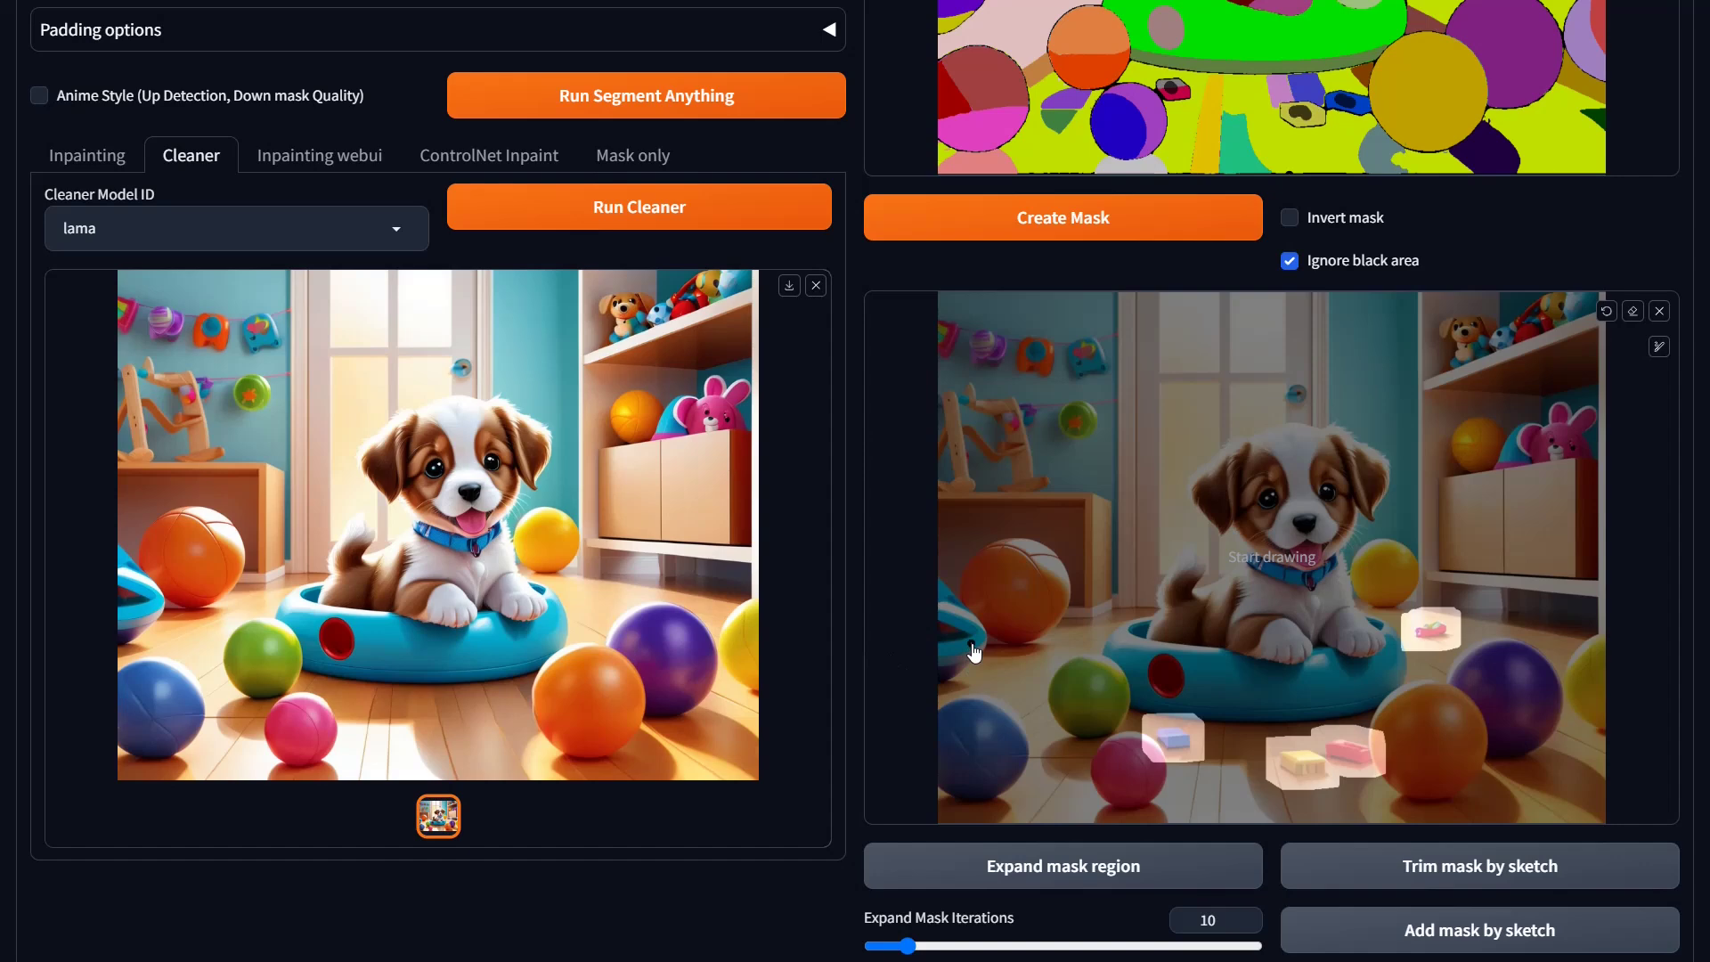
{"action": "scroll", "coordinate": [973, 653], "scroll_direction": "down", "scroll_amount": 3}
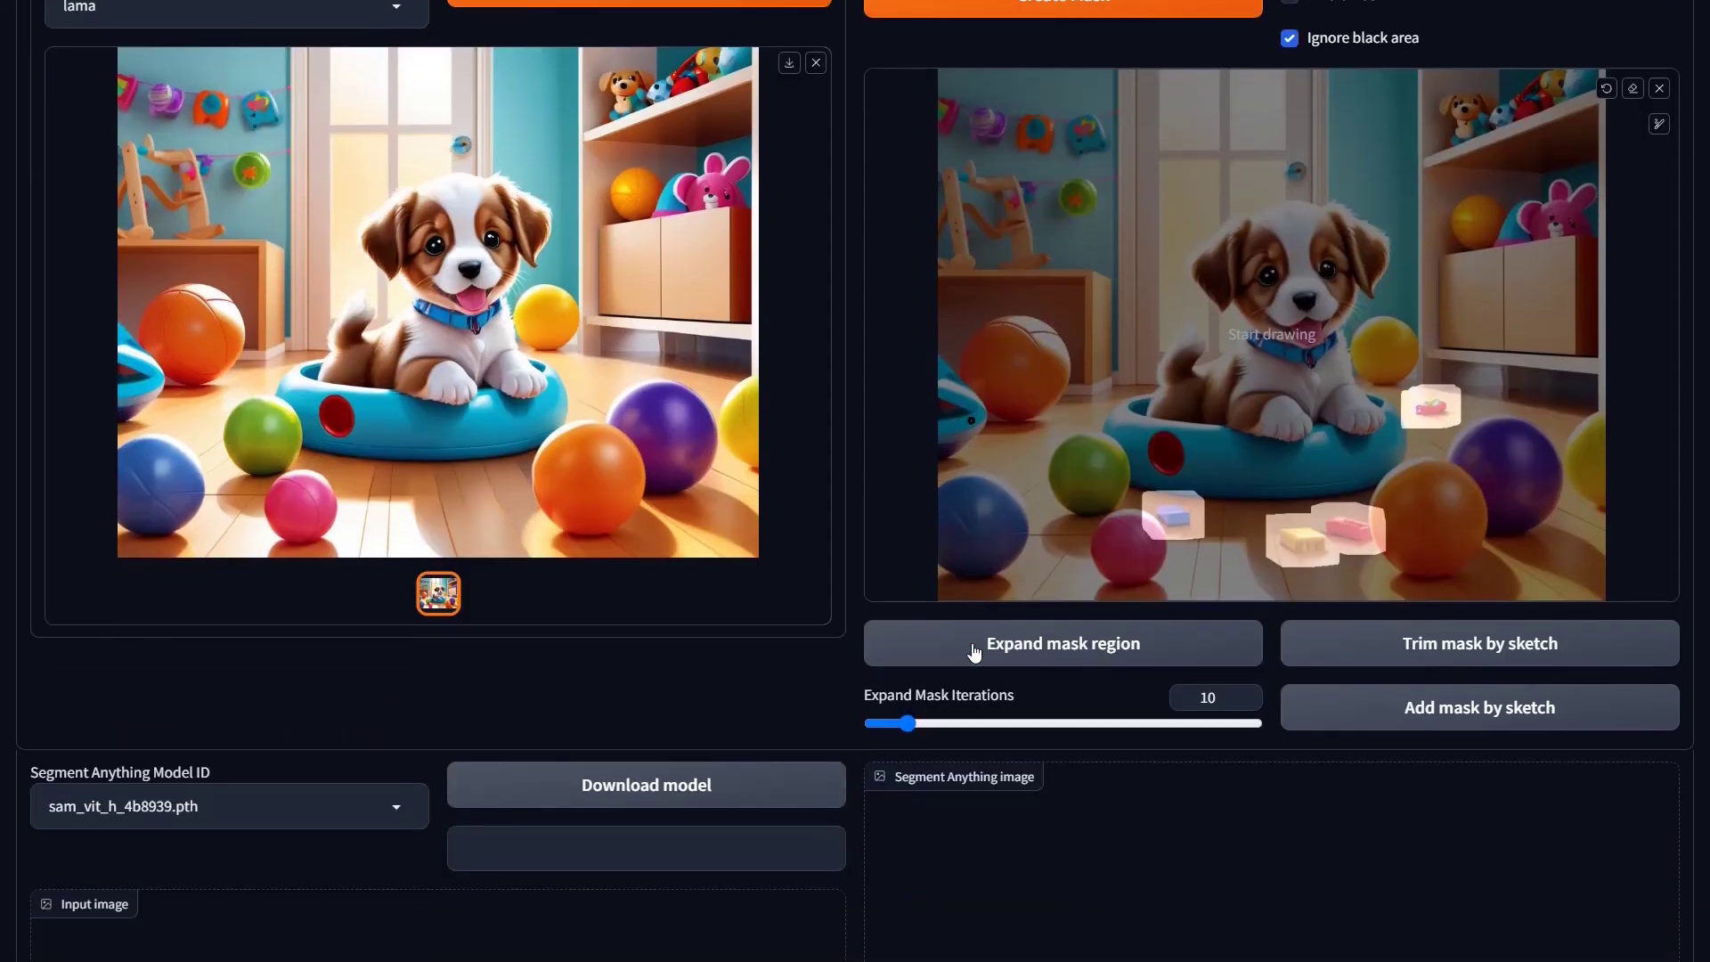
{"action": "scroll", "coordinate": [437, 640], "scroll_direction": "down", "scroll_amount": 3}
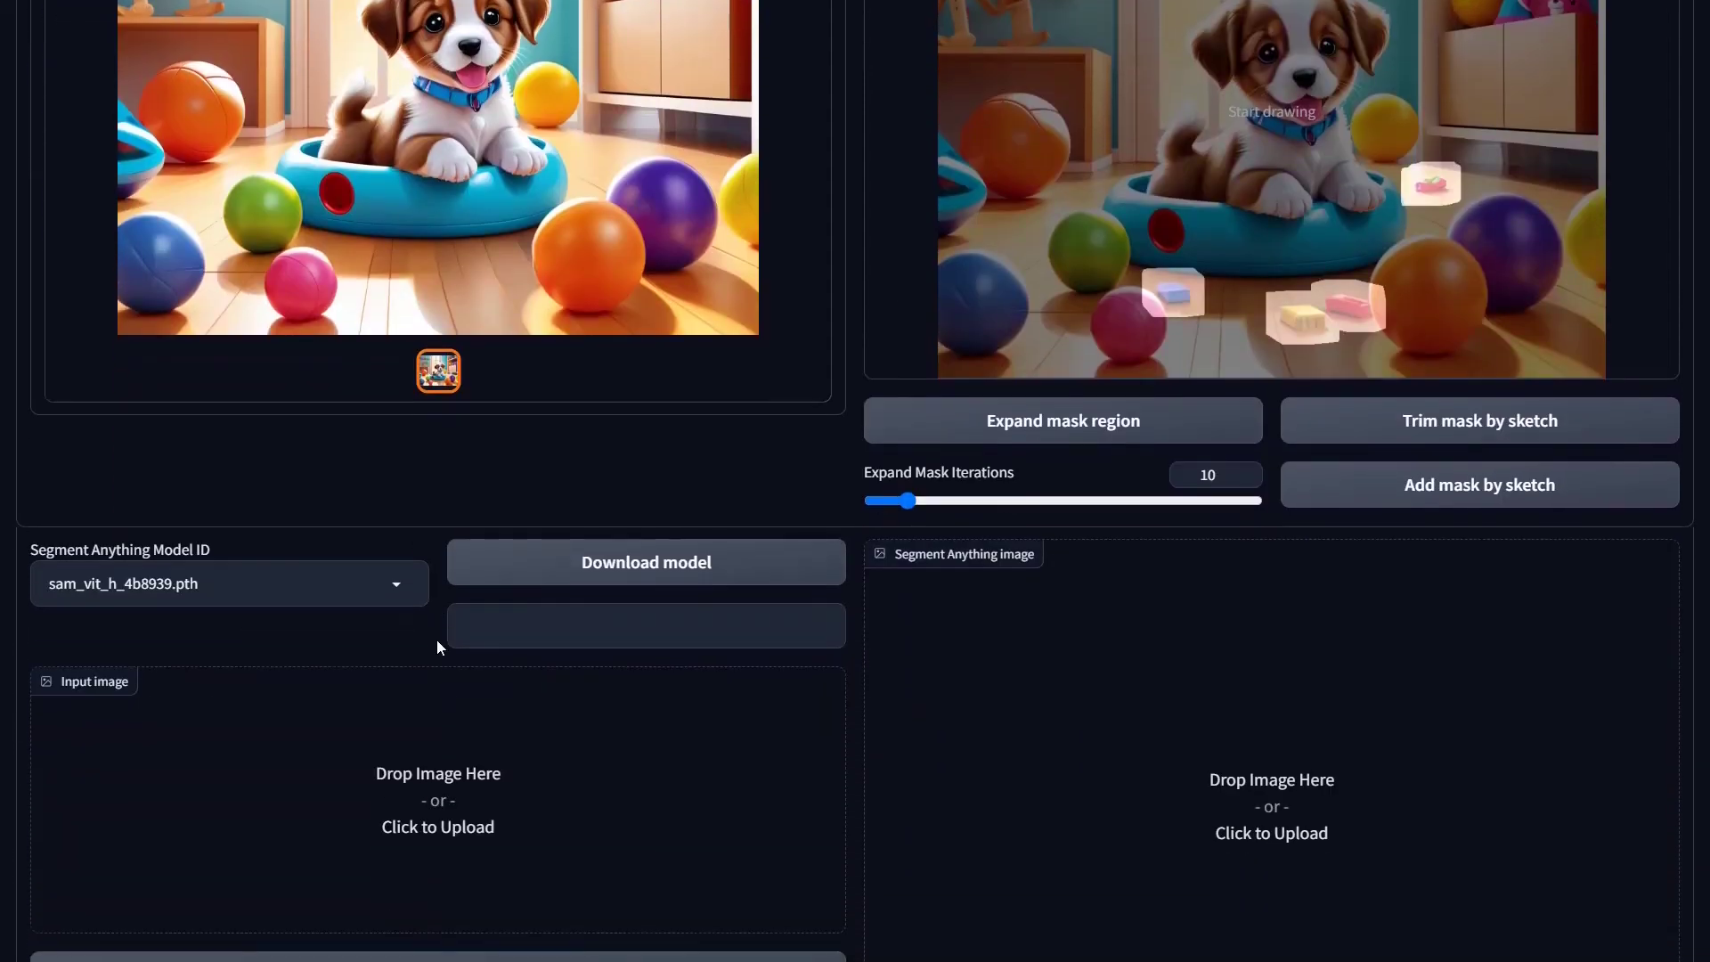
{"action": "scroll", "coordinate": [595, 638], "scroll_direction": "down", "scroll_amount": 8}
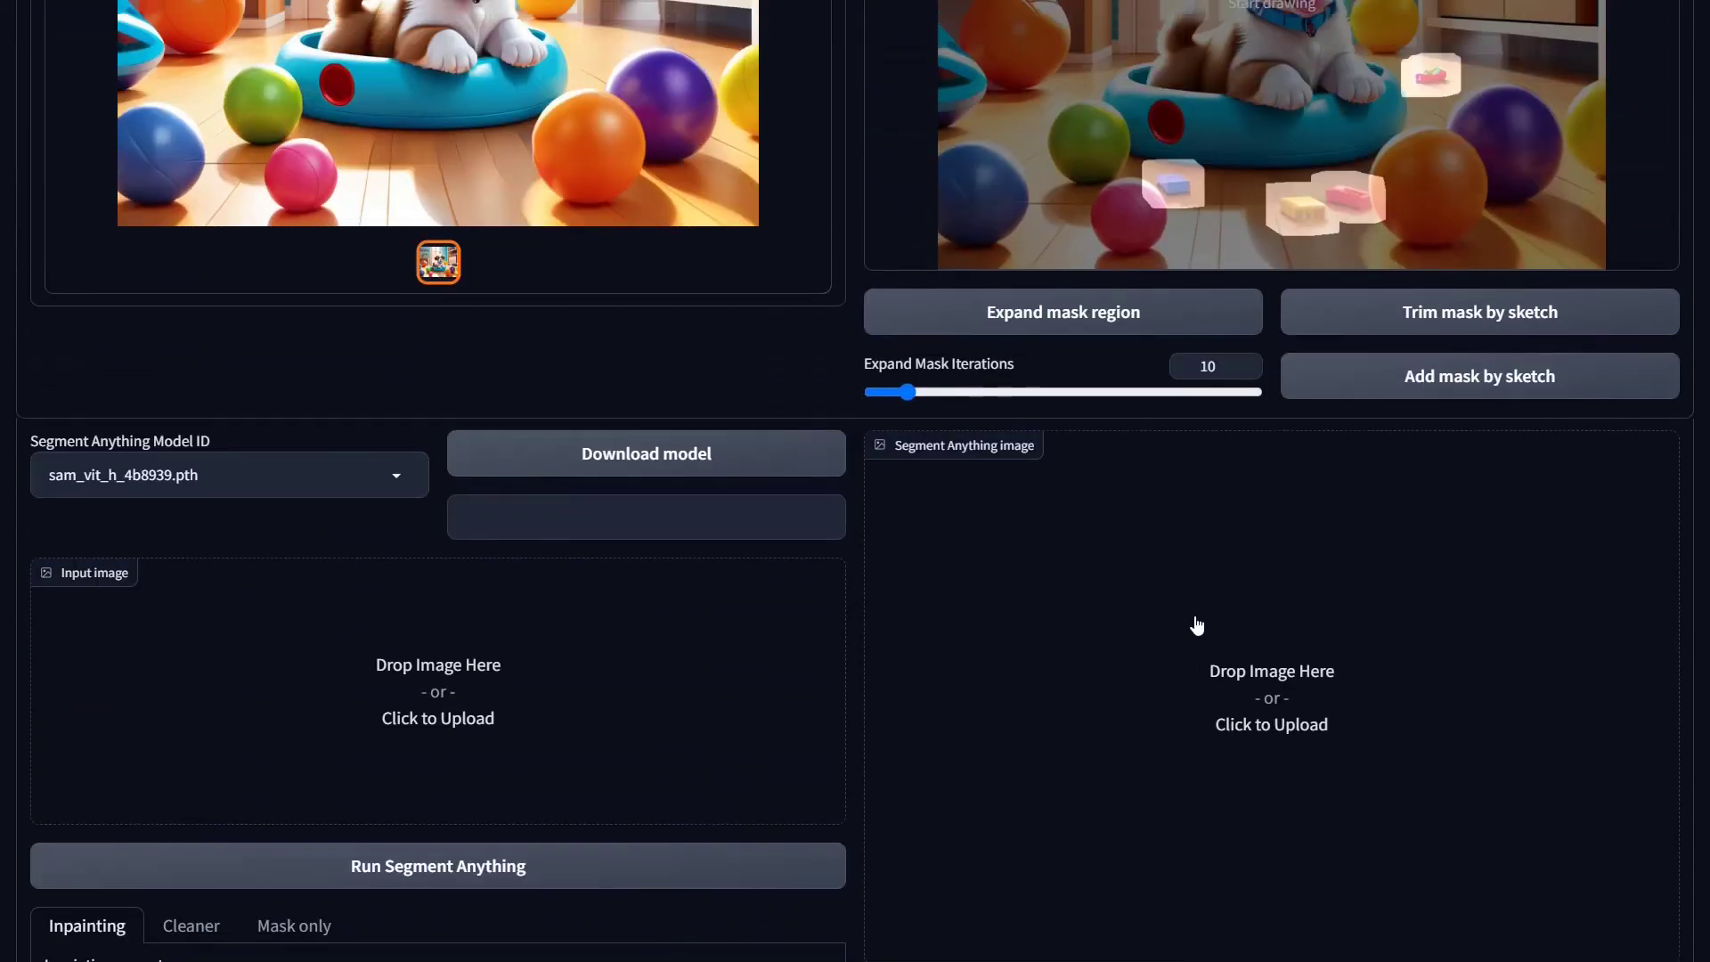
{"action": "scroll", "coordinate": [1196, 622], "scroll_direction": "up", "scroll_amount": 5}
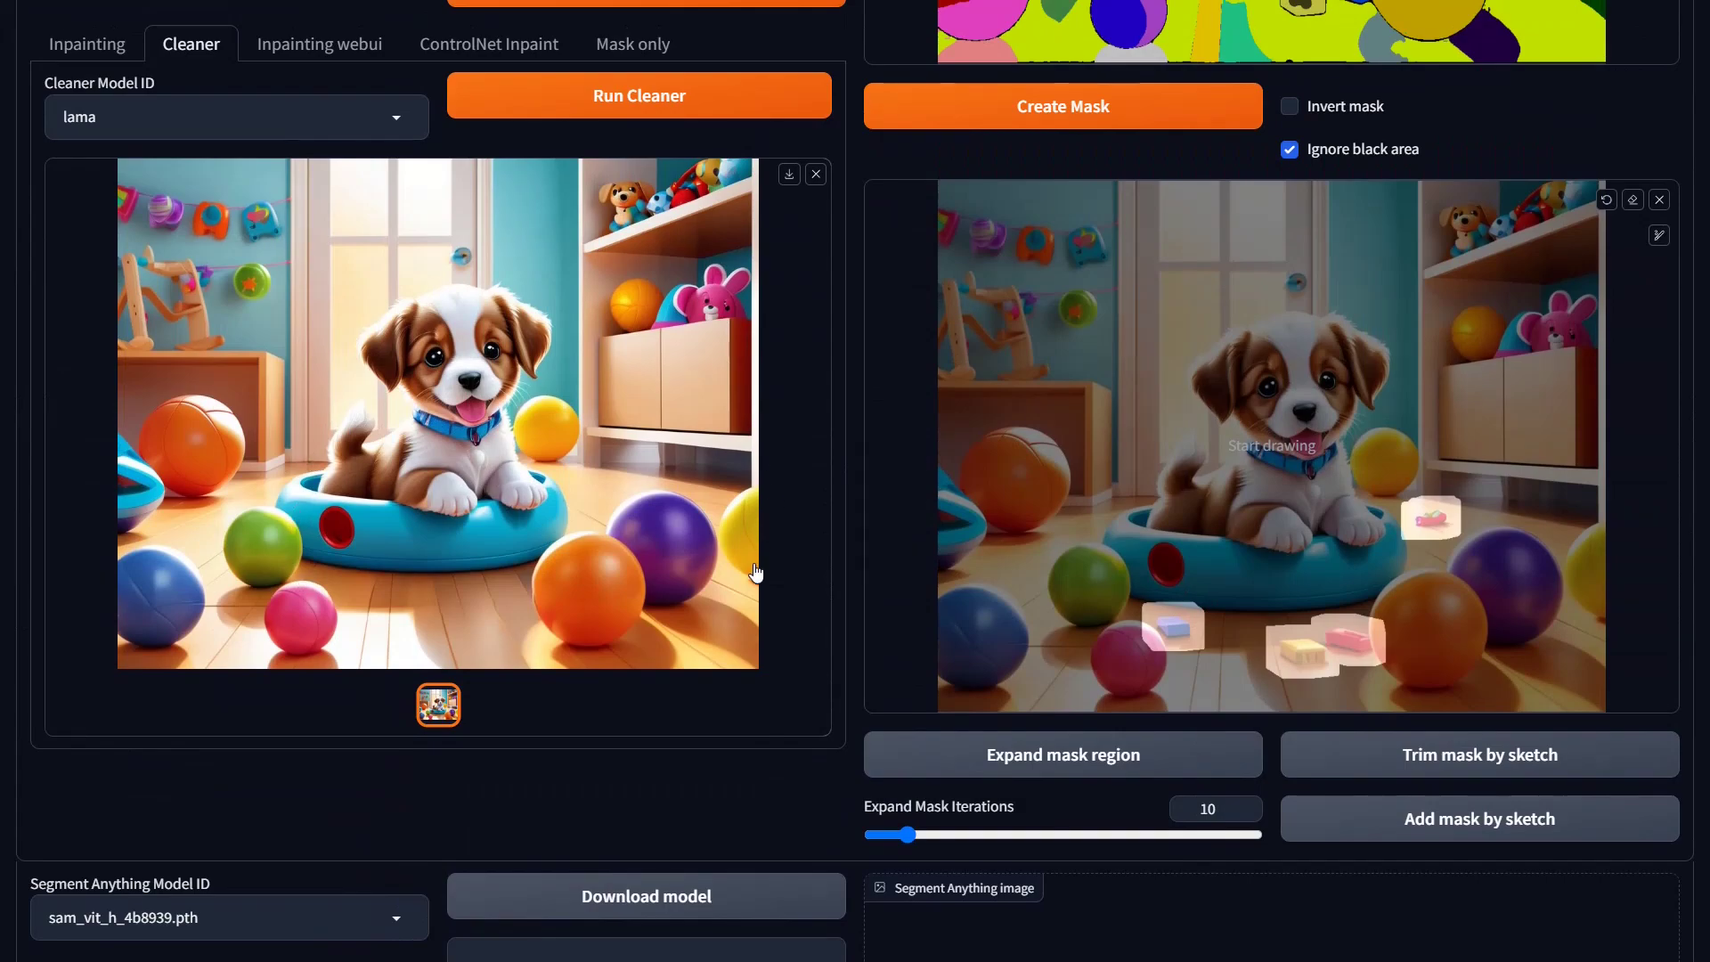
Step: Reload the input image so the segmentation map and mask preview update to the cleaned playroom picture
{"action": "scroll", "coordinate": [756, 572], "scroll_direction": "up", "scroll_amount": 8}
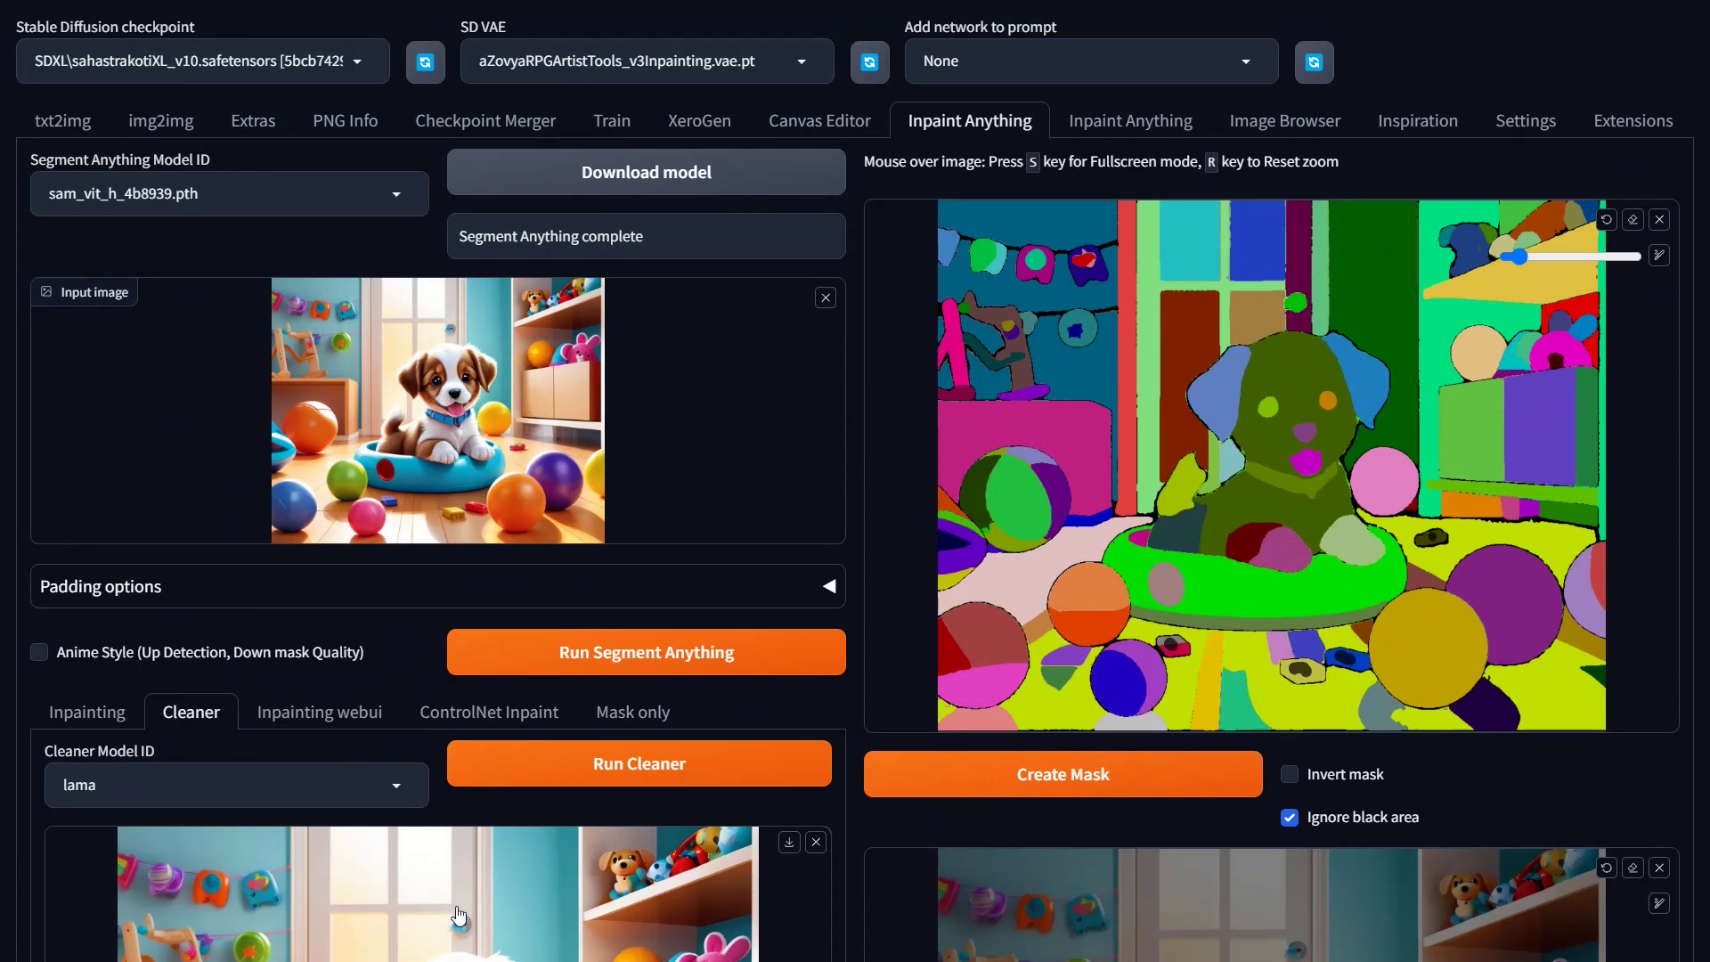
{"action": "left_click", "coordinate": [493, 418]}
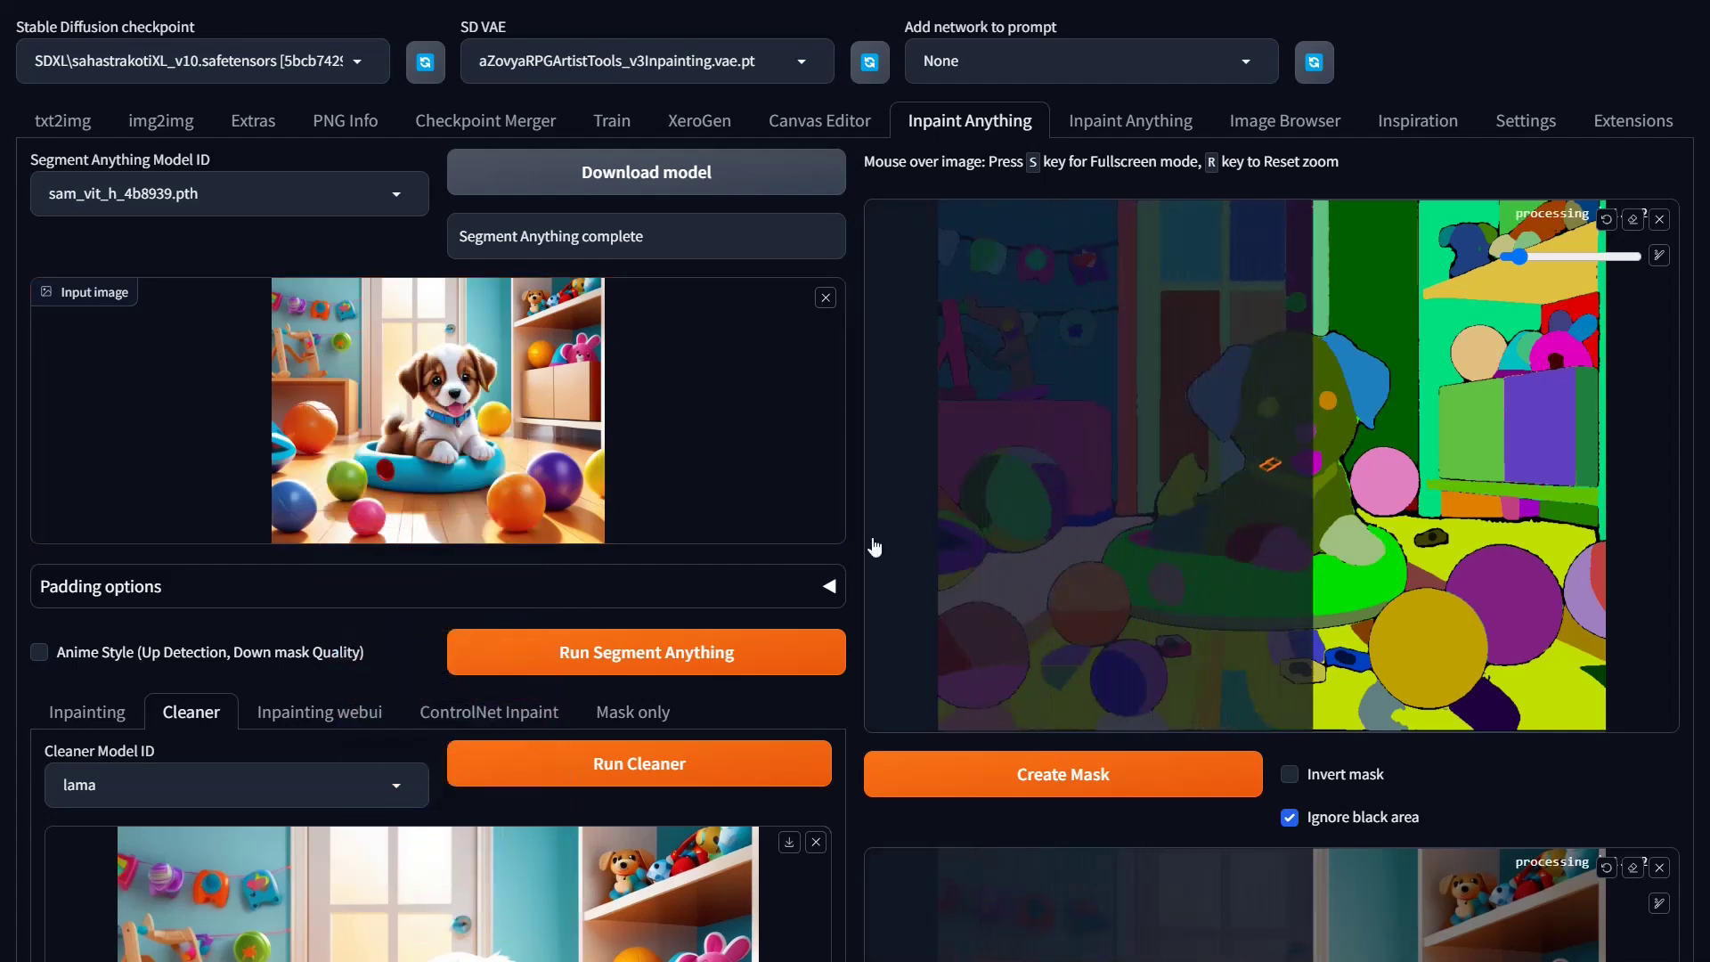
{"action": "scroll", "coordinate": [525, 798], "scroll_direction": "down", "scroll_amount": 3}
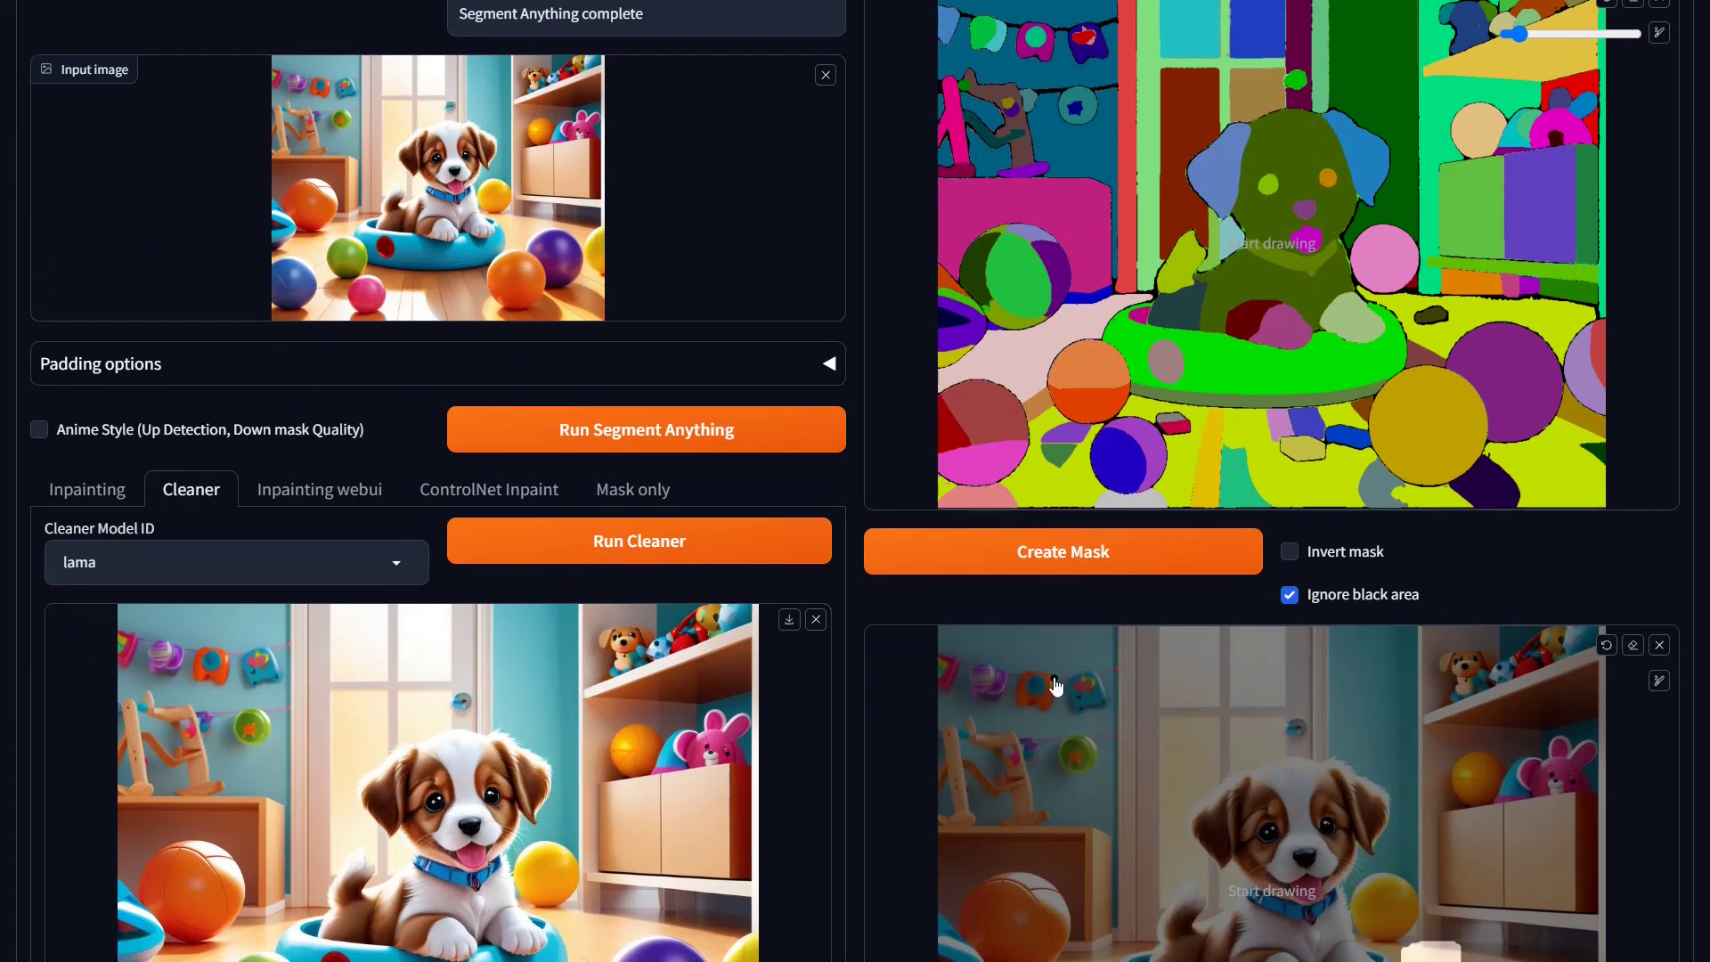
{"action": "scroll", "coordinate": [634, 681], "scroll_direction": "up", "scroll_amount": 2}
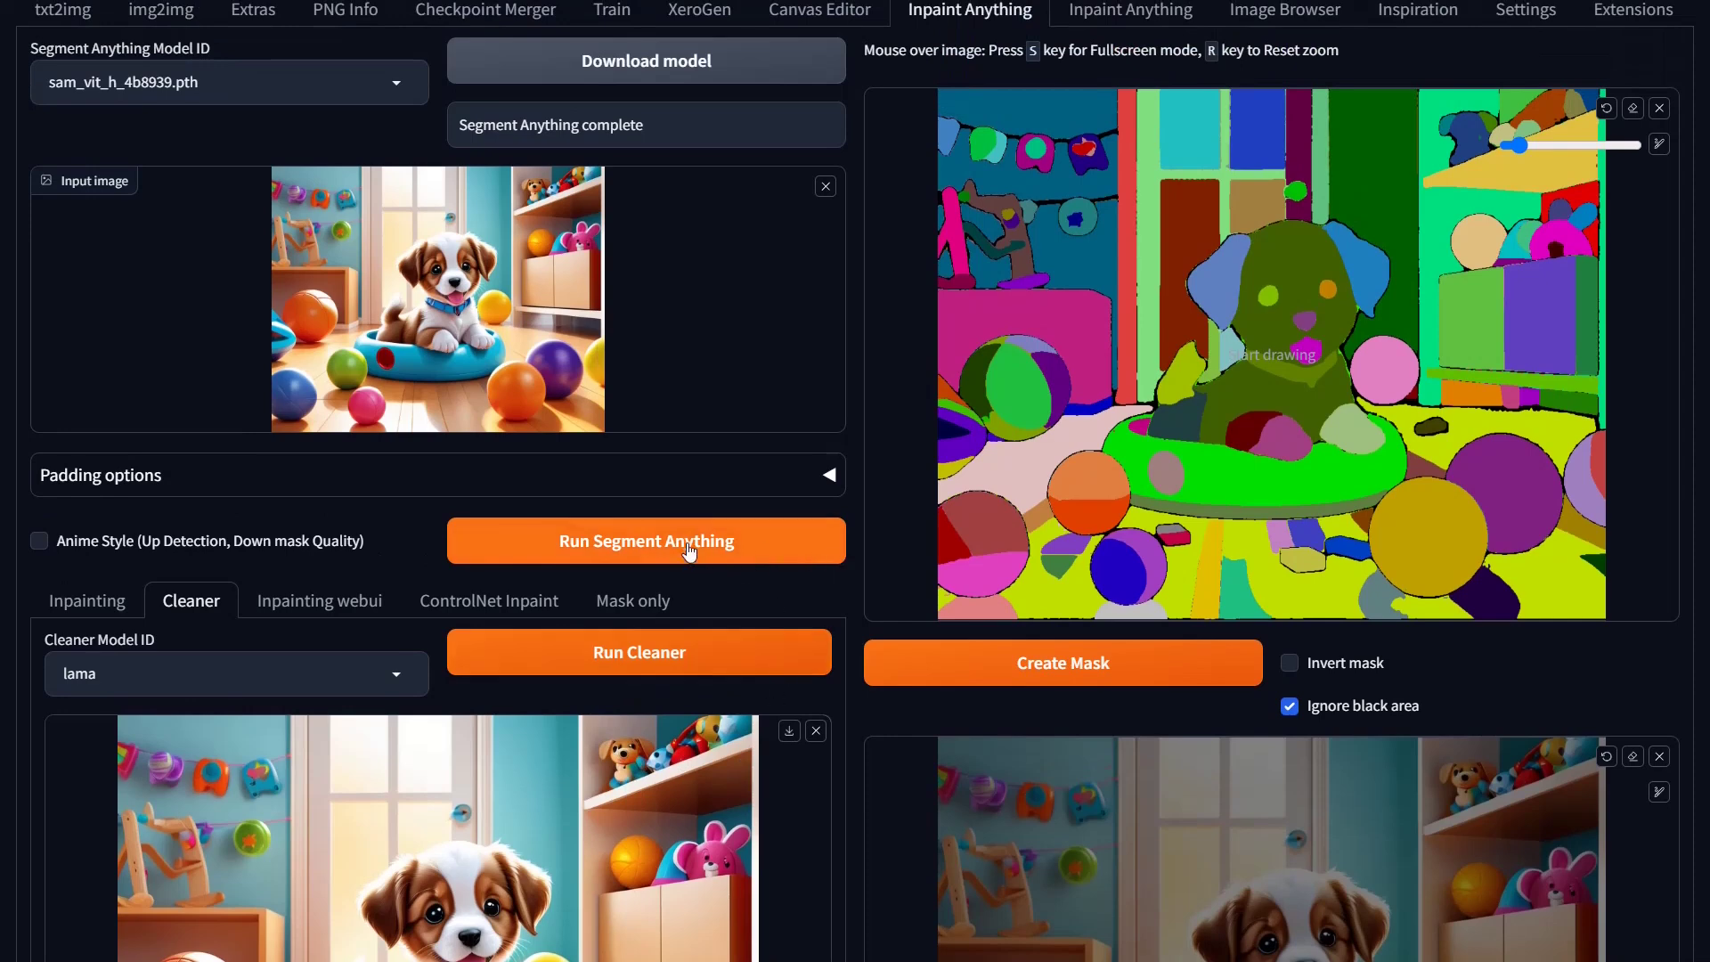
Step: Rerun Segment Anything on the lama-cleaned puppy image for a fresh colour-coded segment map
{"action": "left_click", "coordinate": [740, 543]}
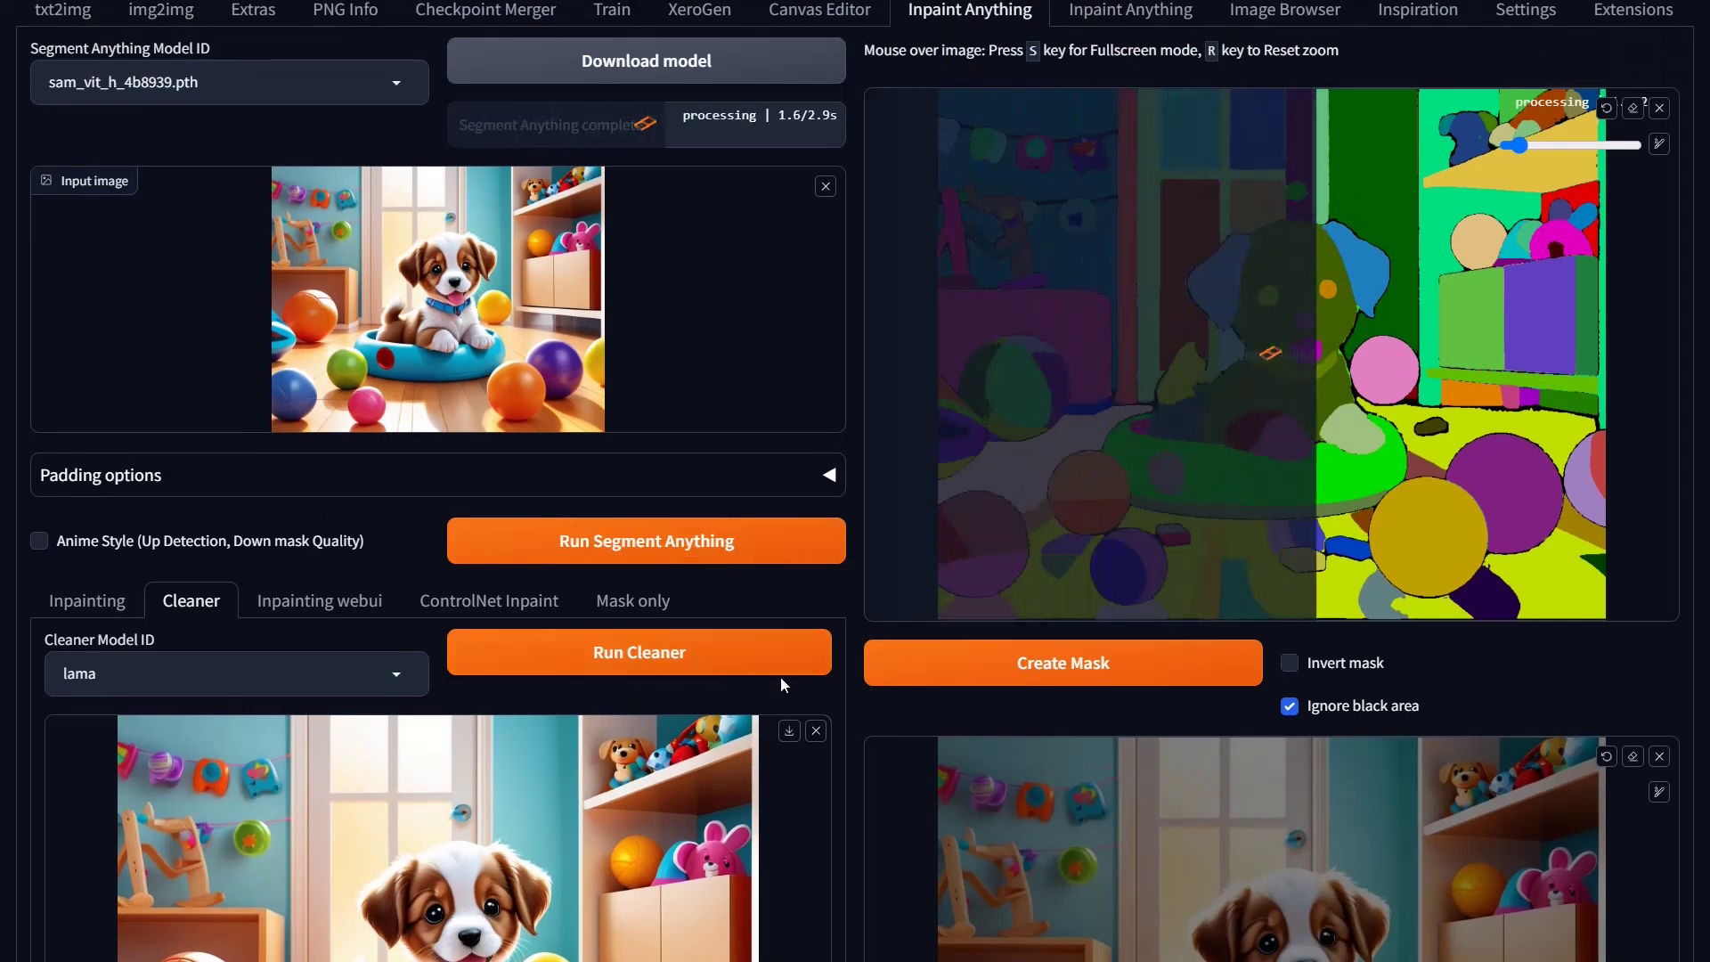
{"action": "scroll", "coordinate": [788, 792], "scroll_direction": "up", "scroll_amount": 2}
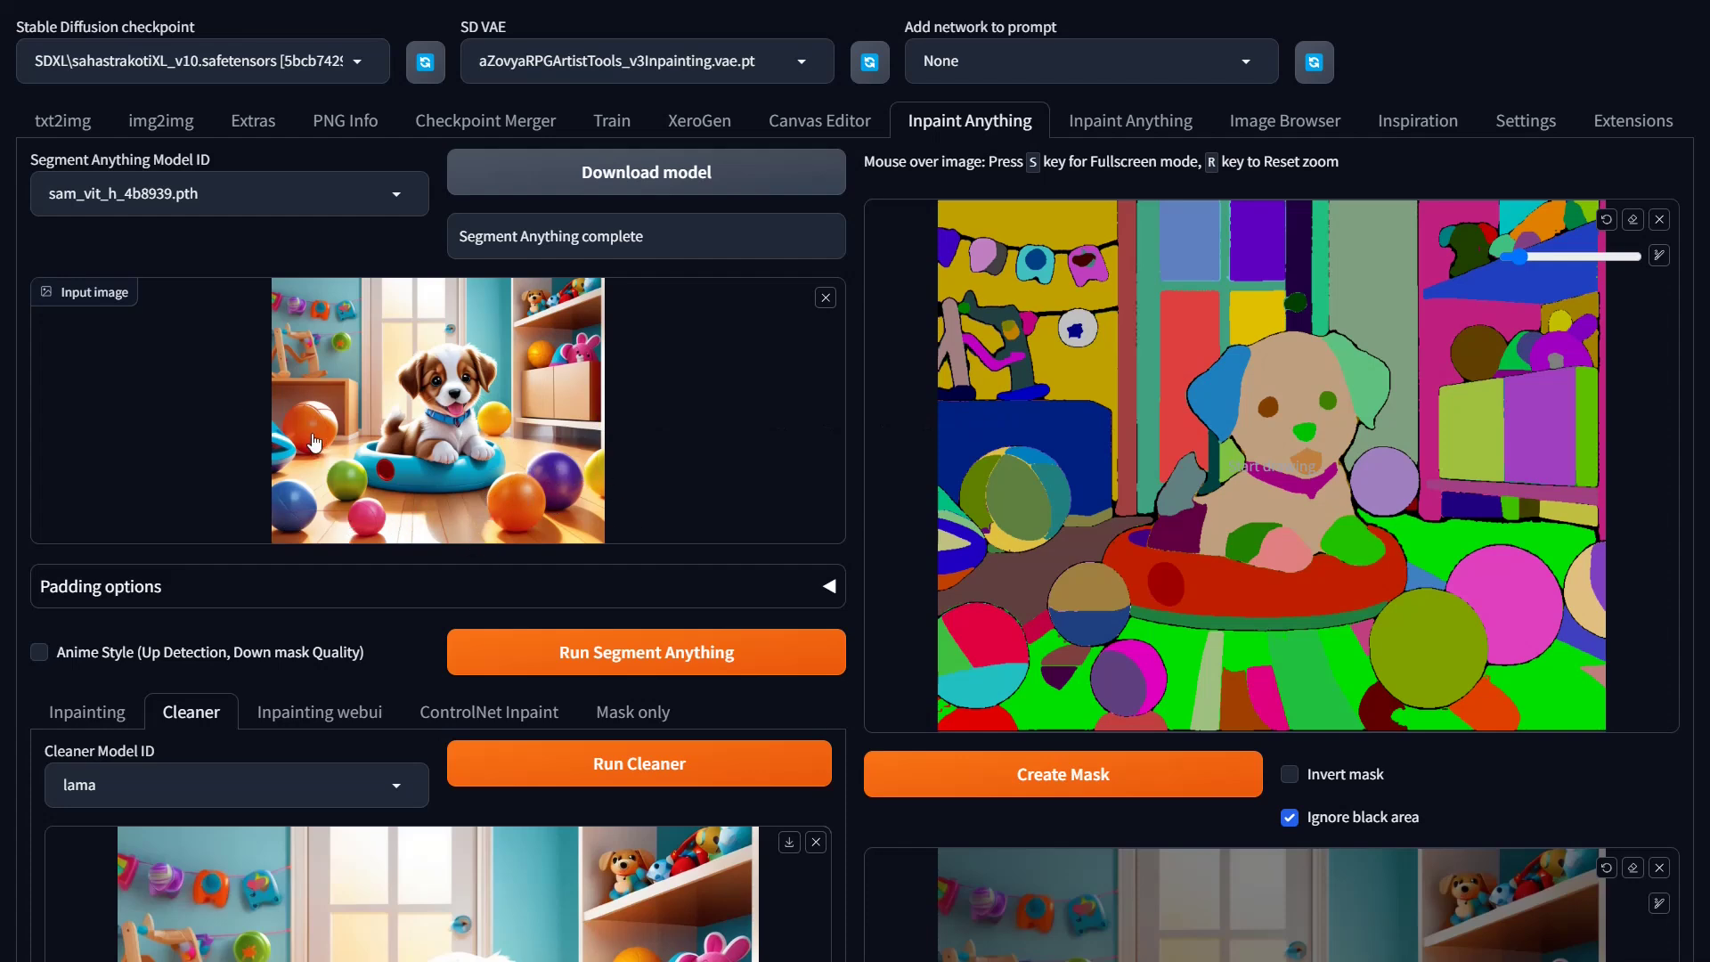
Step: Sketch over the orange ball on the left of the segment map and create a mask from it
{"action": "left_click", "coordinate": [1008, 486]}
{"action": "left_click", "coordinate": [1001, 540]}
{"action": "left_click", "coordinate": [1030, 514]}
{"action": "mouse_move", "coordinate": [1001, 545]}
{"action": "left_mouse_down"}
{"action": "mouse_move", "coordinate": [1055, 506]}
{"action": "mouse_move", "coordinate": [1034, 464]}
{"action": "mouse_move", "coordinate": [1003, 456]}
{"action": "mouse_move", "coordinate": [988, 523]}
{"action": "left_mouse_up"}
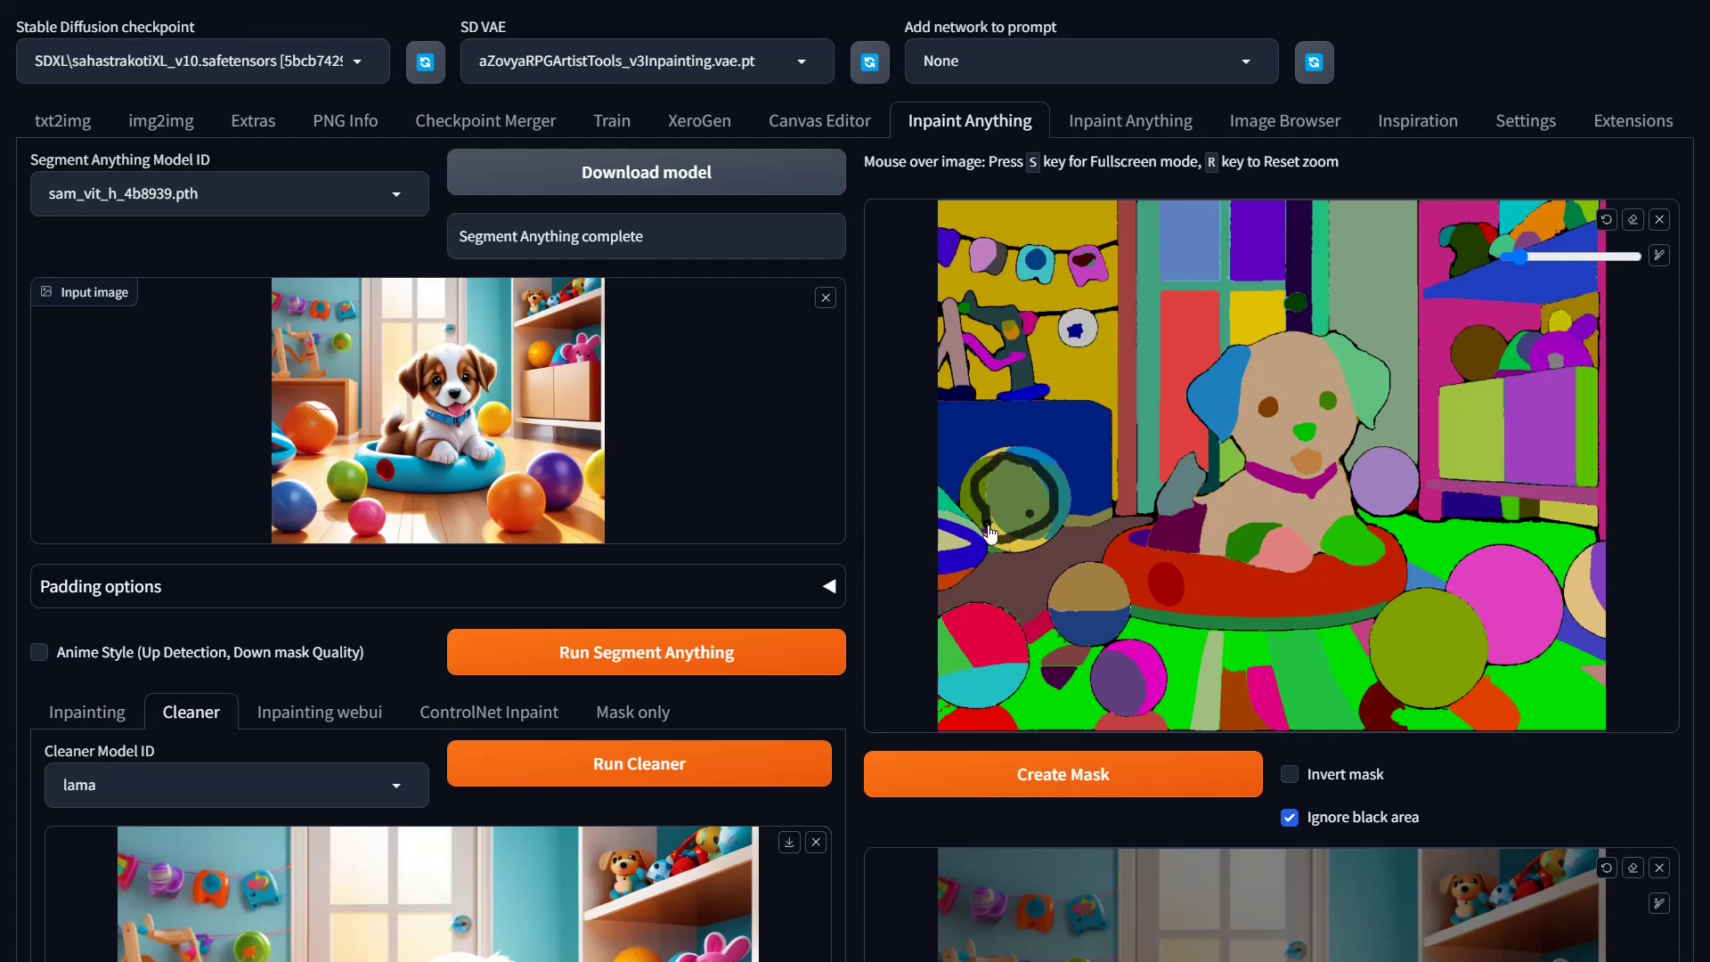
{"action": "left_click", "coordinate": [1078, 771]}
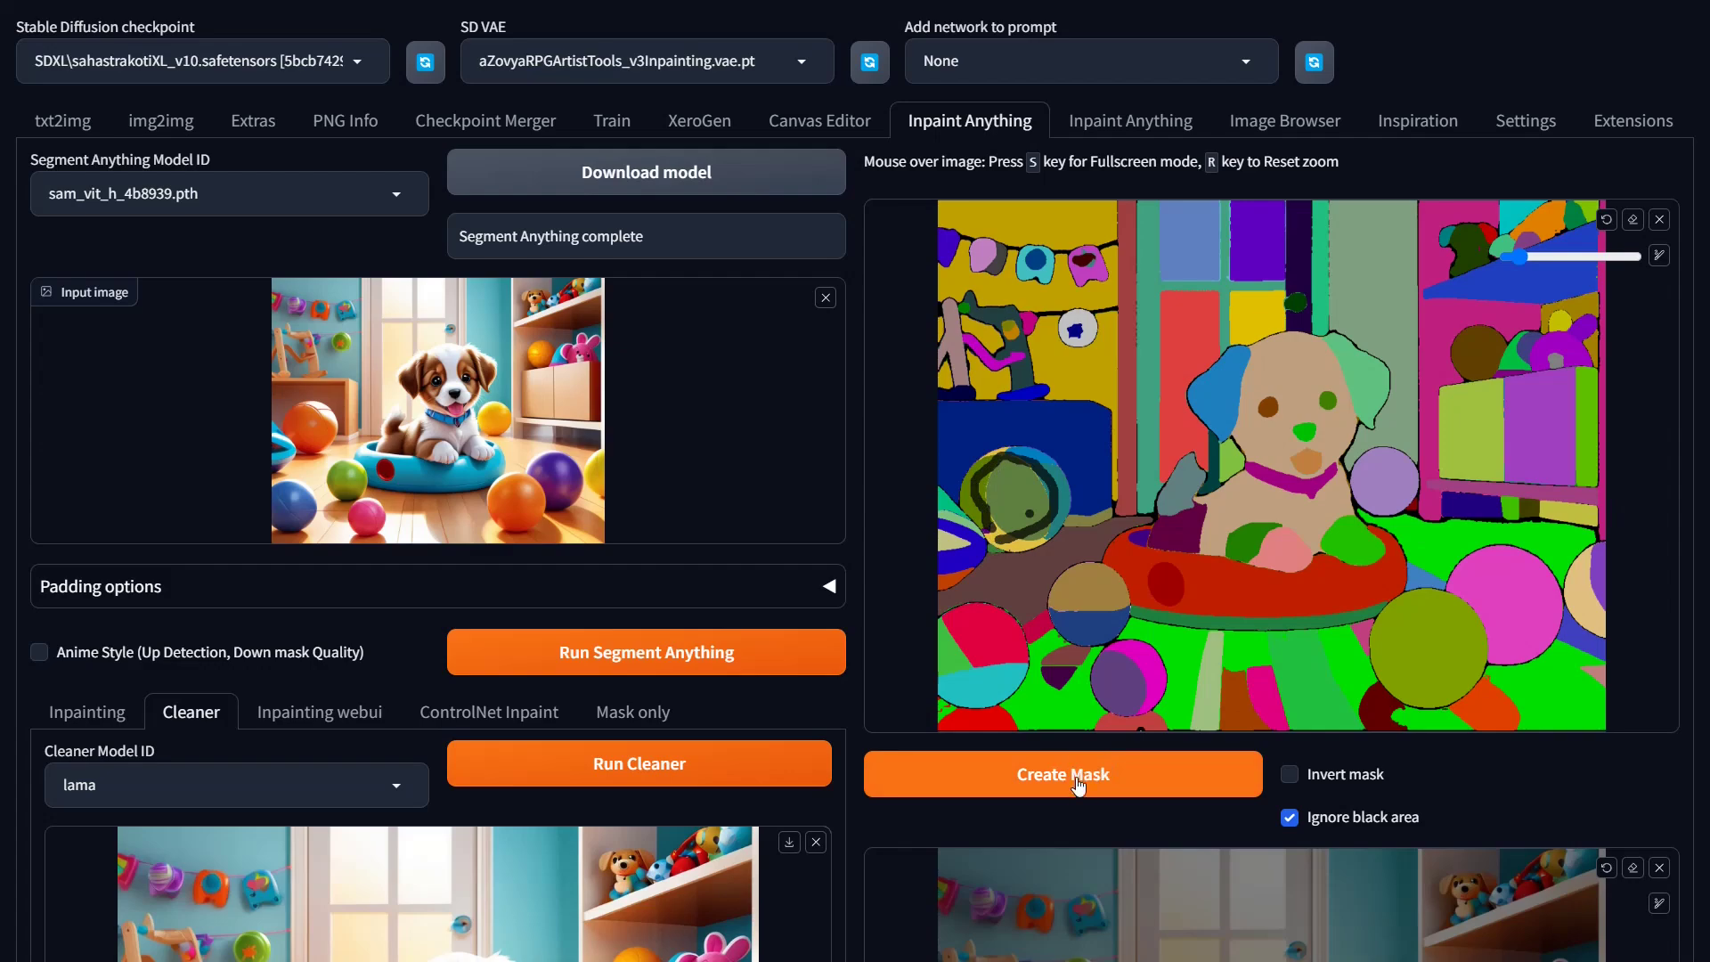
Step: Expand the ball mask with Expand Mask Iterations set to 4
{"action": "scroll", "coordinate": [1514, 571], "scroll_direction": "down", "scroll_amount": 6}
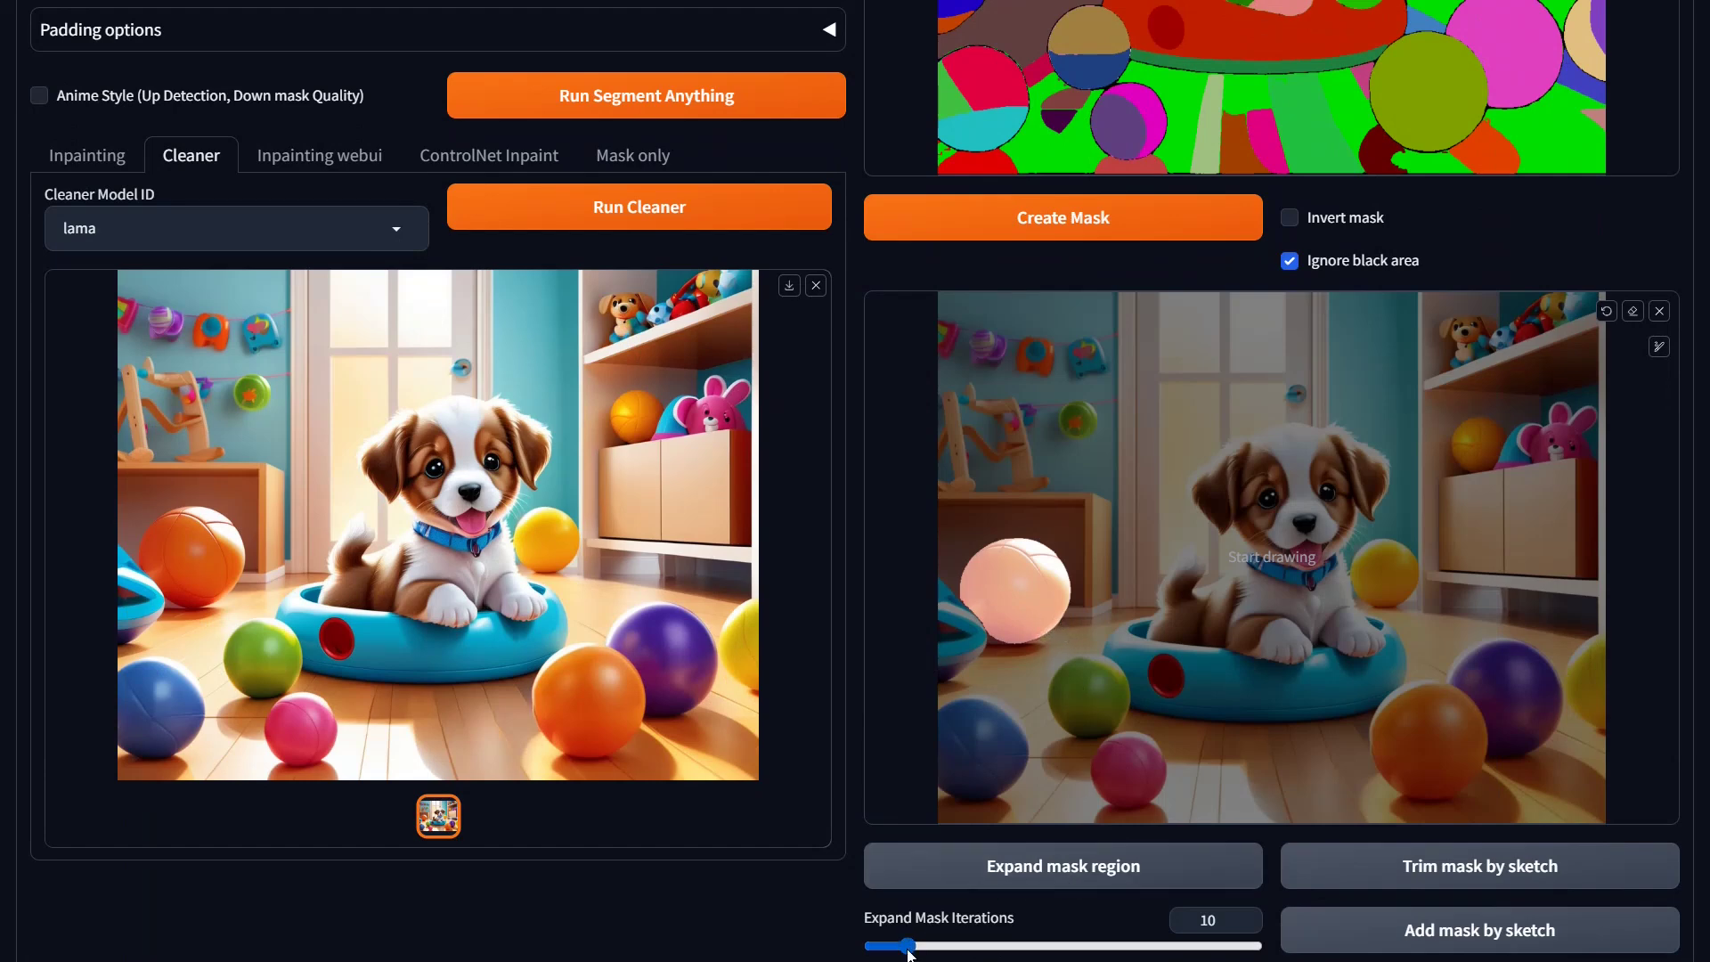
{"action": "left_click_drag", "start_coordinate": [909, 946], "coordinate": [885, 954]}
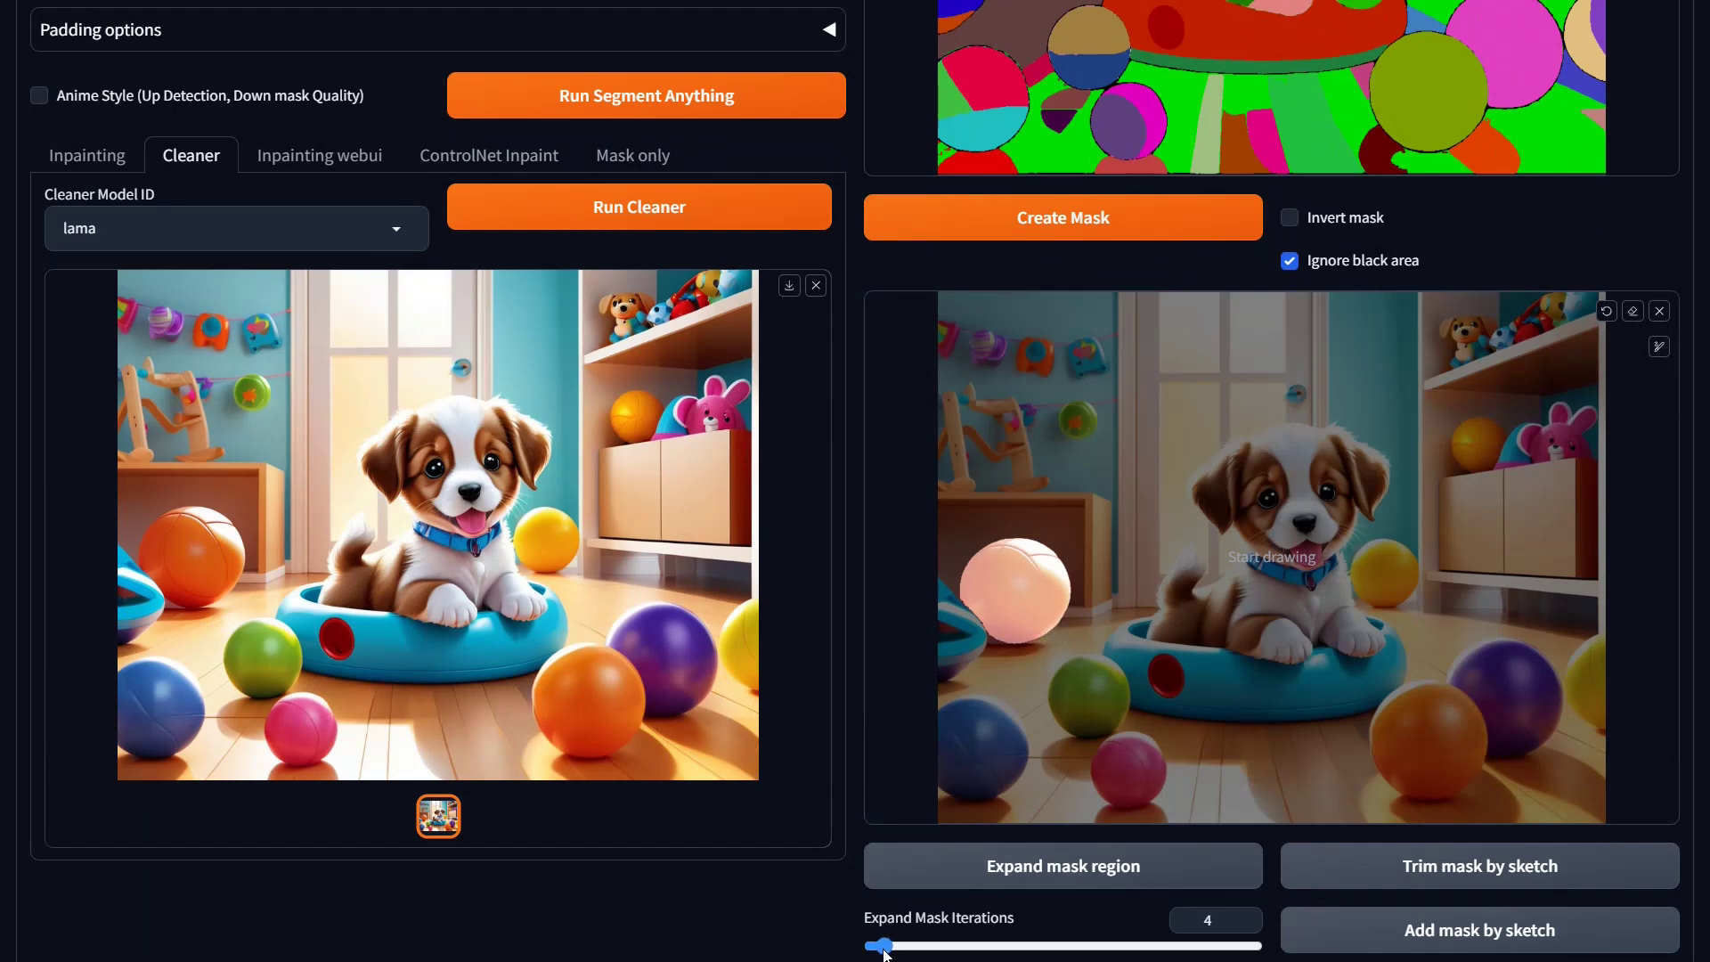
{"action": "left_click", "coordinate": [1015, 882]}
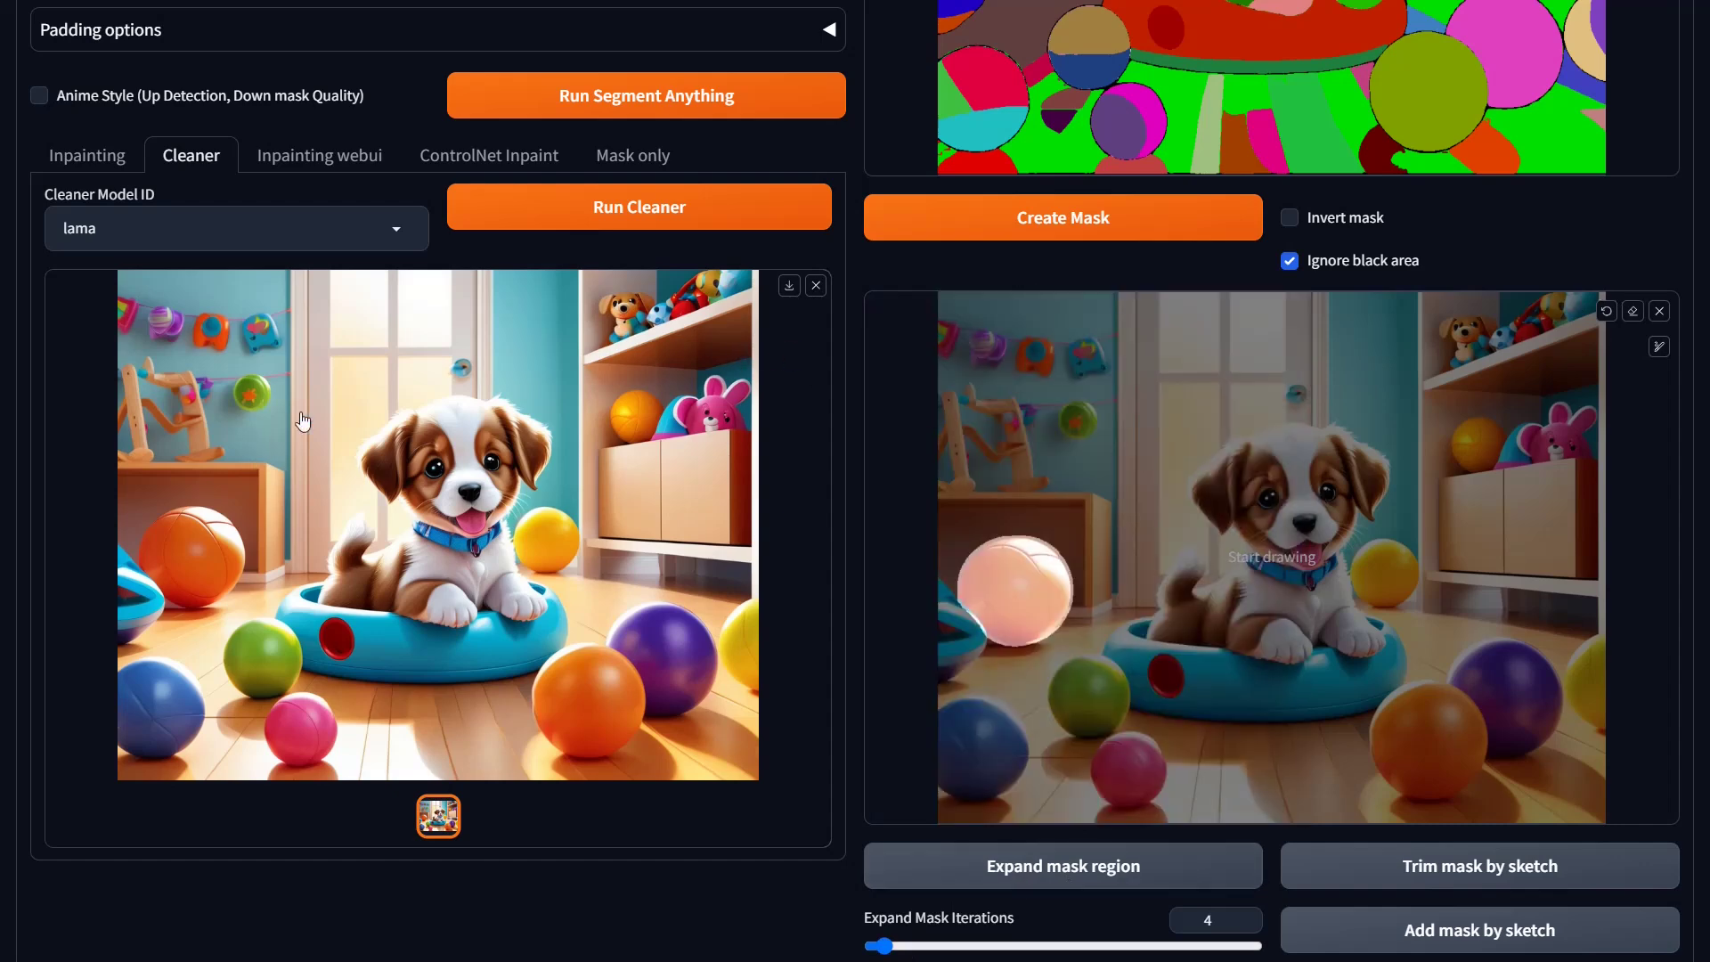
{"action": "scroll", "coordinate": [436, 437], "scroll_direction": "up", "scroll_amount": 3}
{"action": "scroll", "coordinate": [434, 443], "scroll_direction": "down", "scroll_amount": 6}
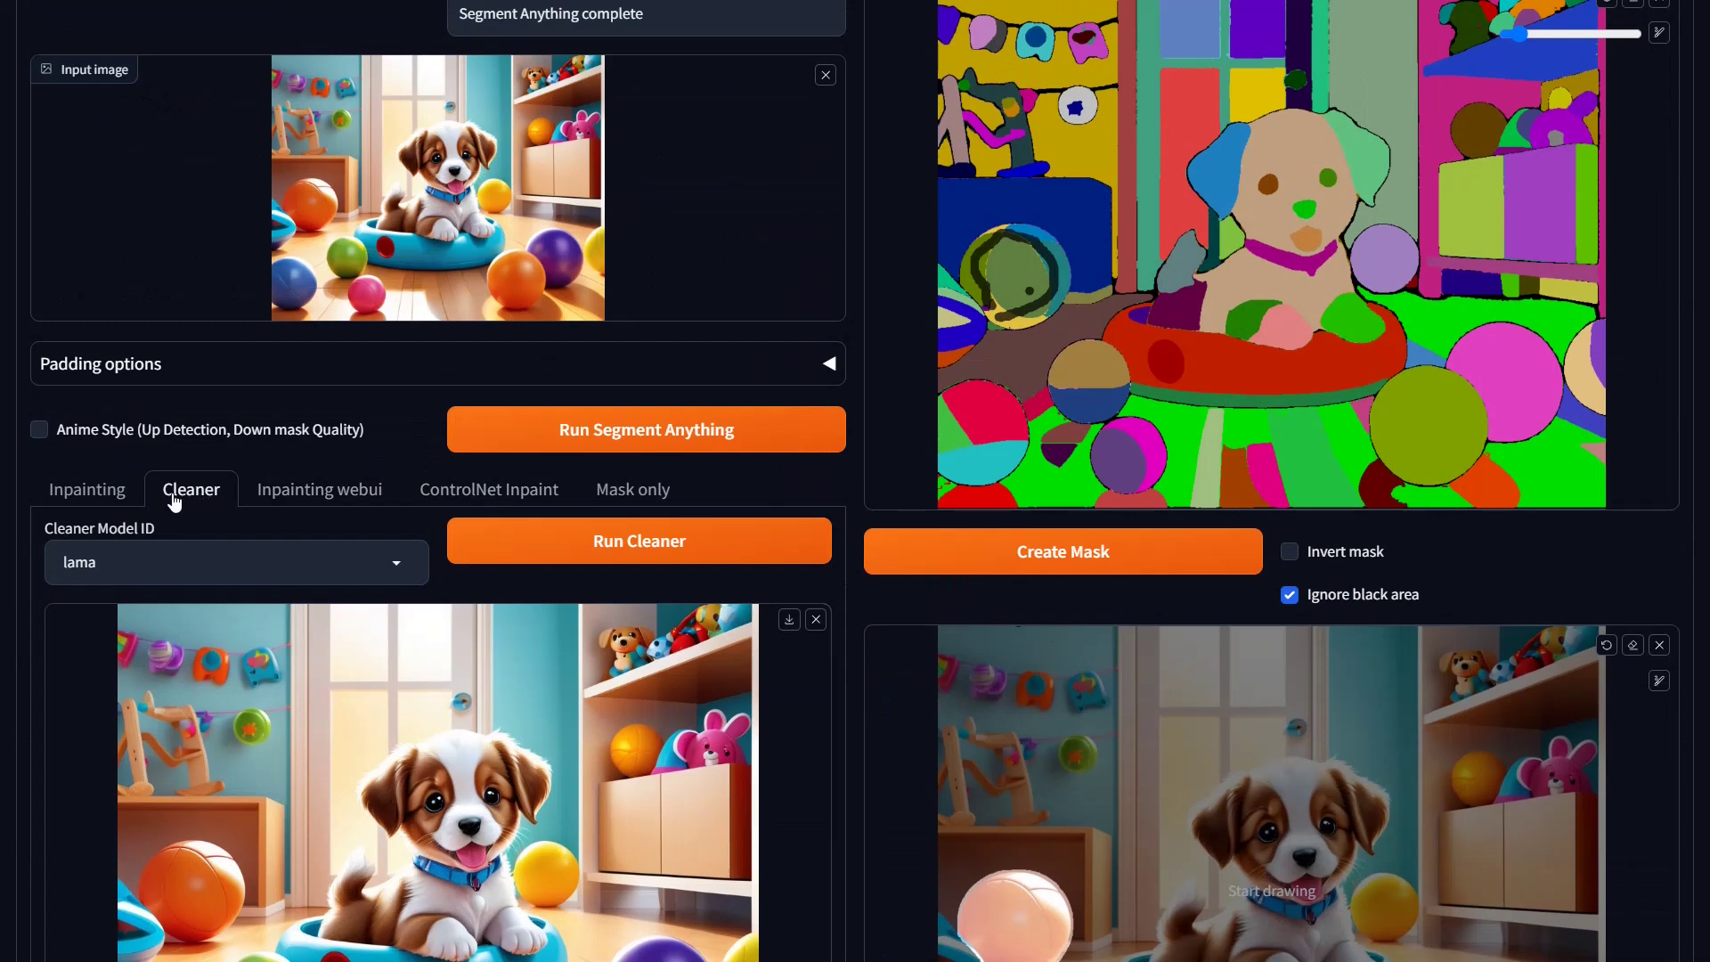
Step: Set the Inpainting prompt to 'Red rubber ball' with the Uminosachi/revAnimated_v121Inp-inpainting model
{"action": "left_click", "coordinate": [103, 499]}
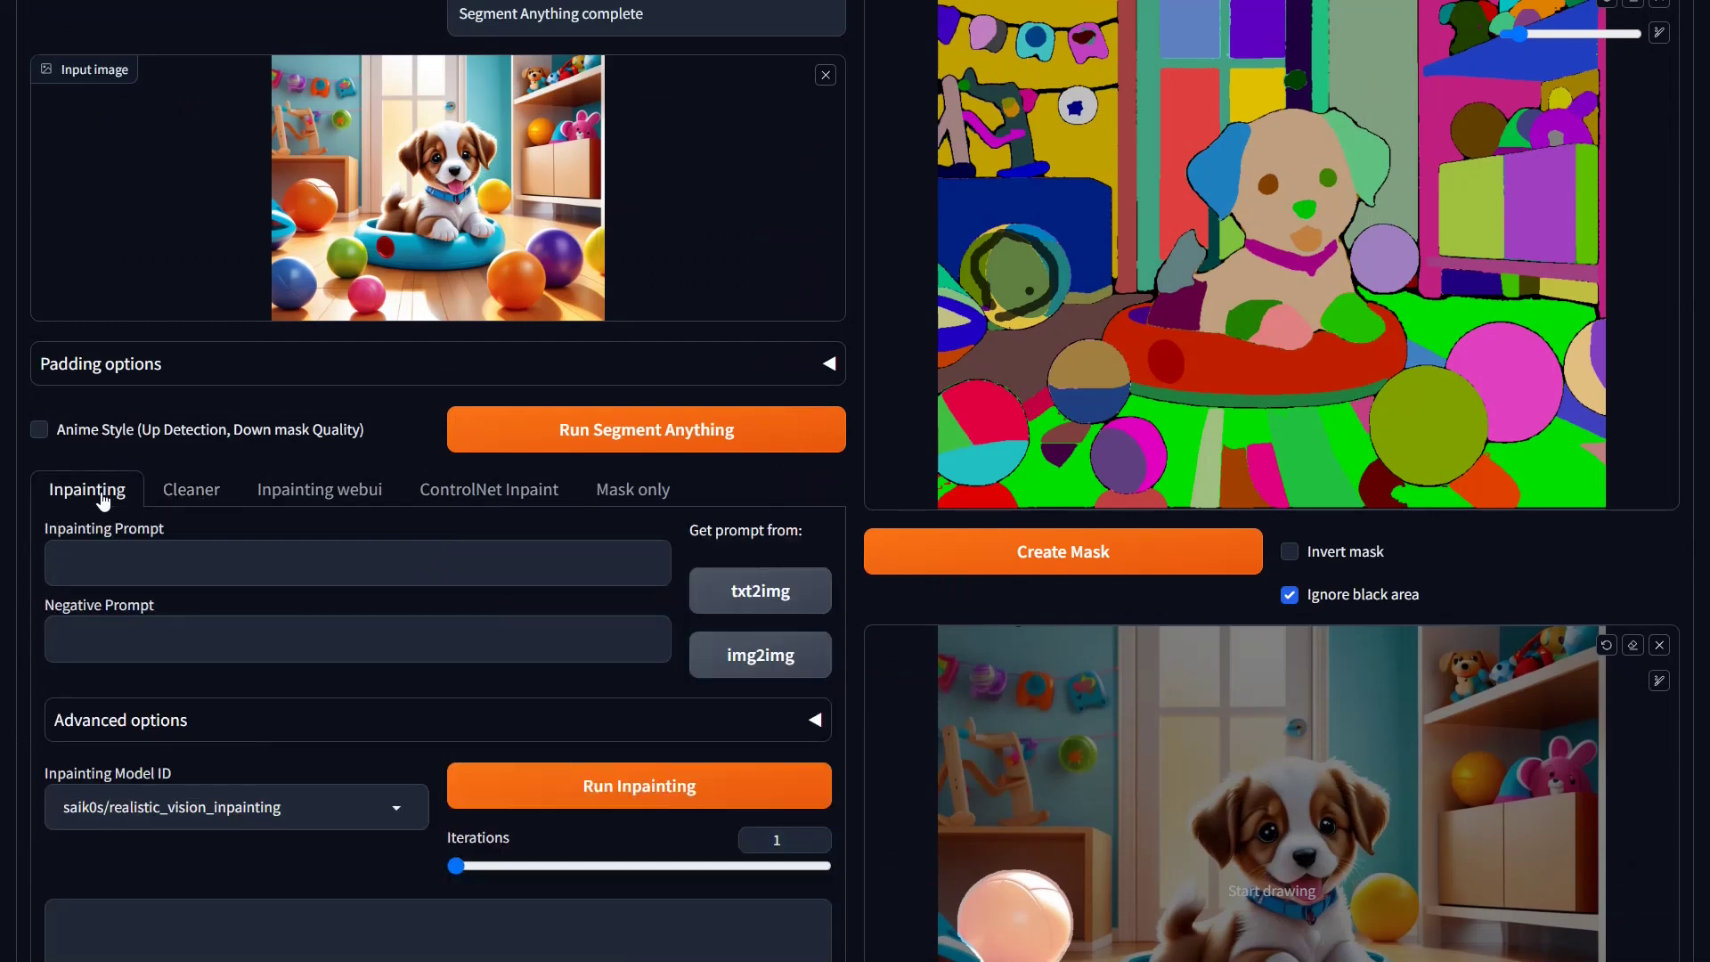
{"action": "left_click", "coordinate": [110, 567]}
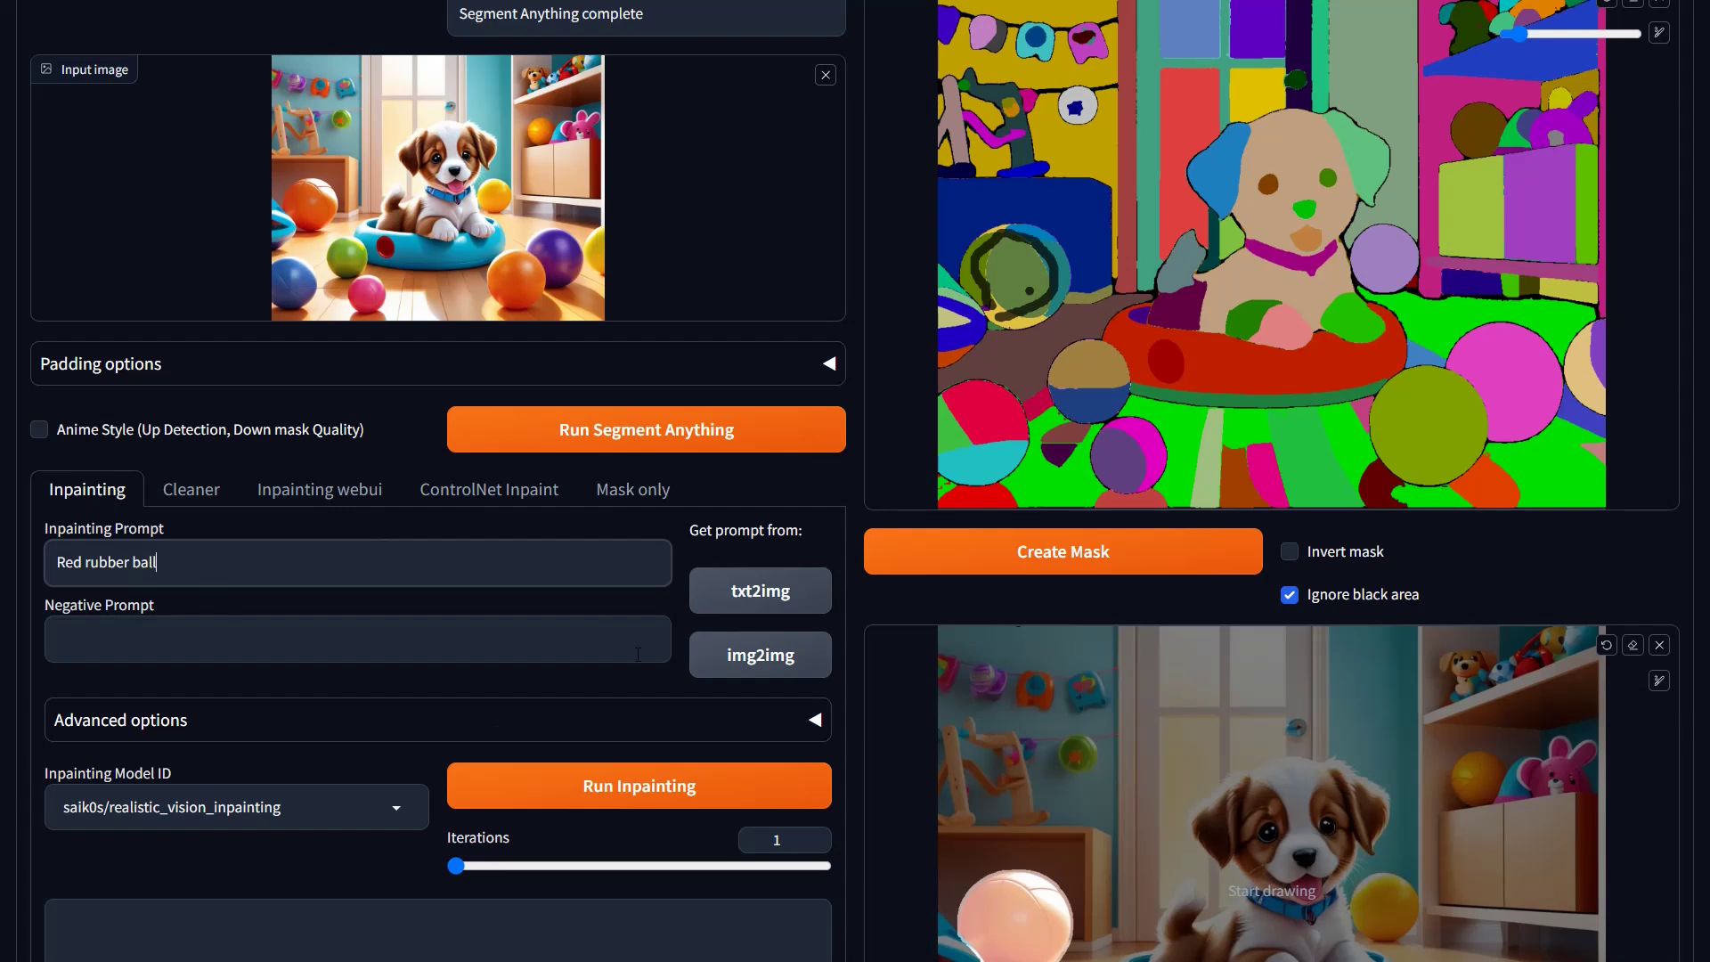
{"action": "scroll", "coordinate": [286, 734], "scroll_direction": "down", "scroll_amount": 1}
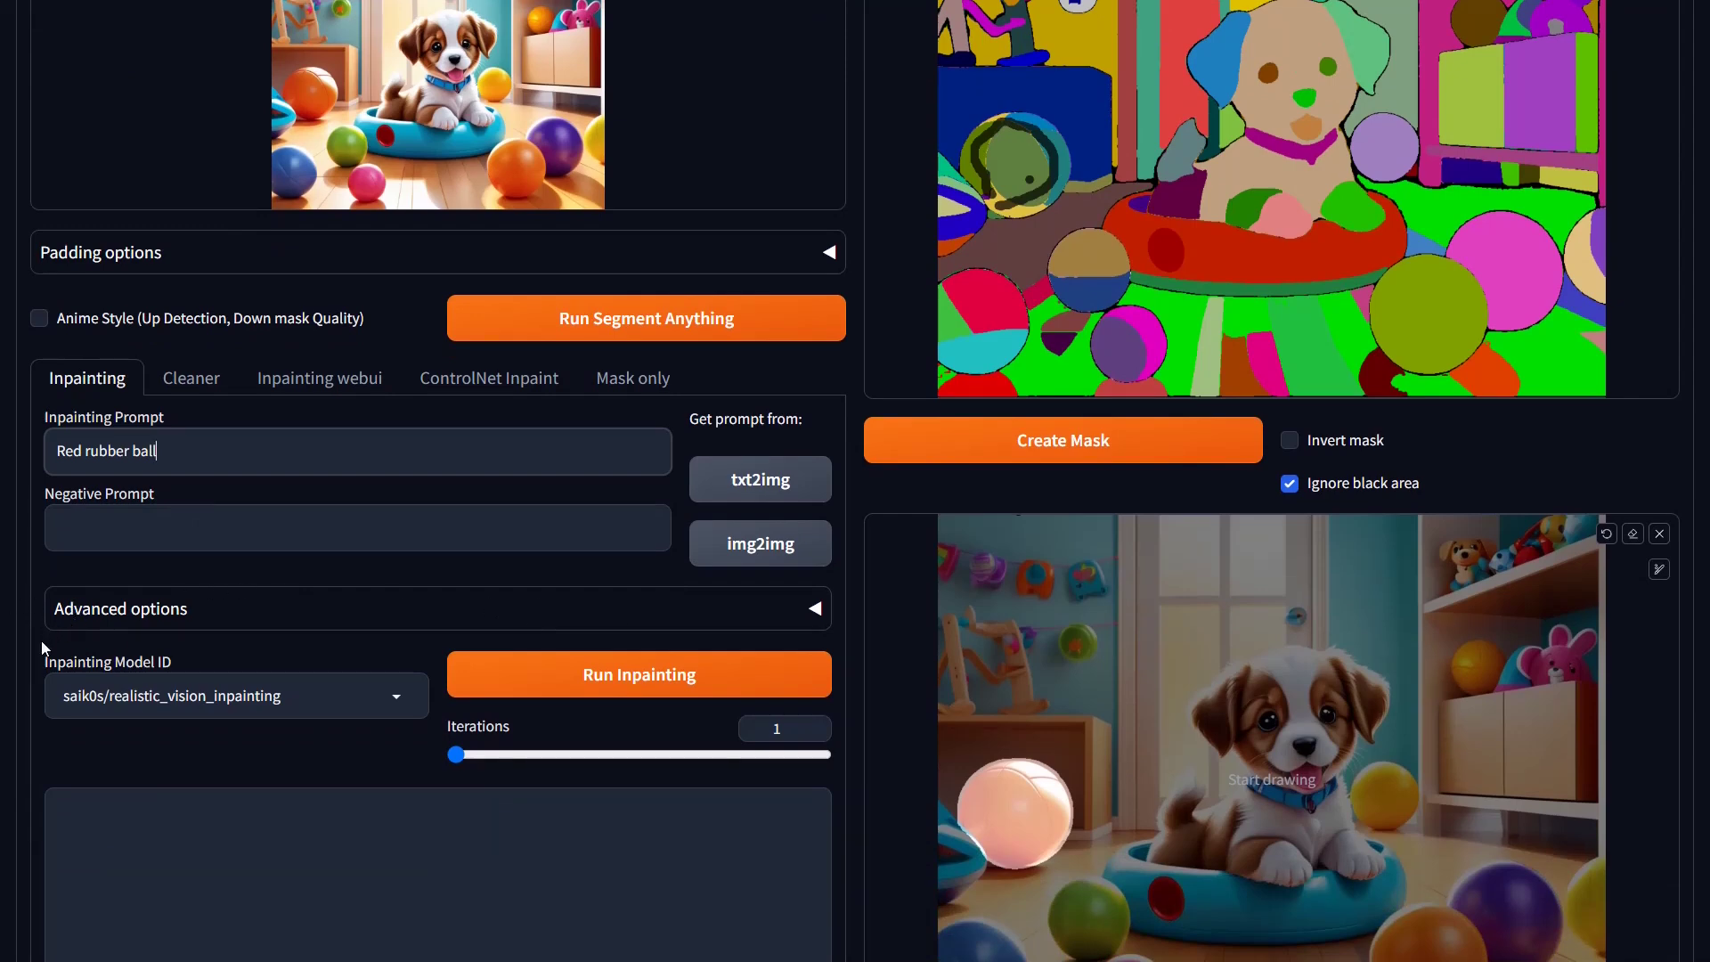
{"action": "left_click", "coordinate": [398, 699]}
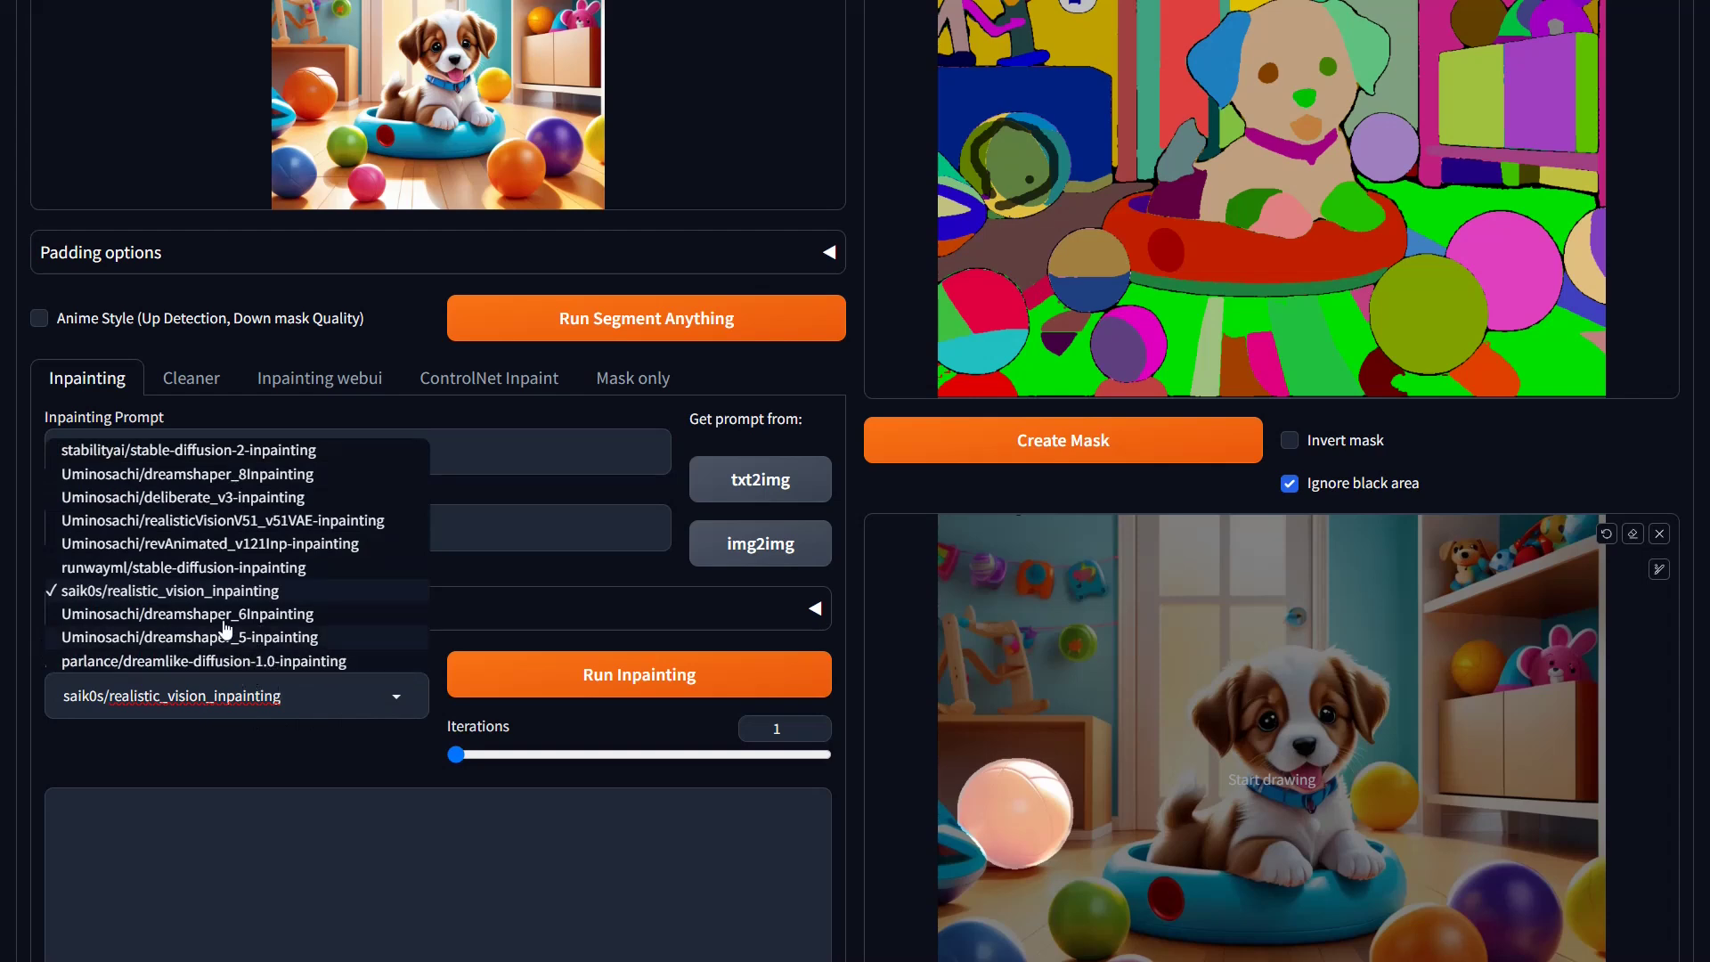
{"action": "left_click", "coordinate": [192, 545]}
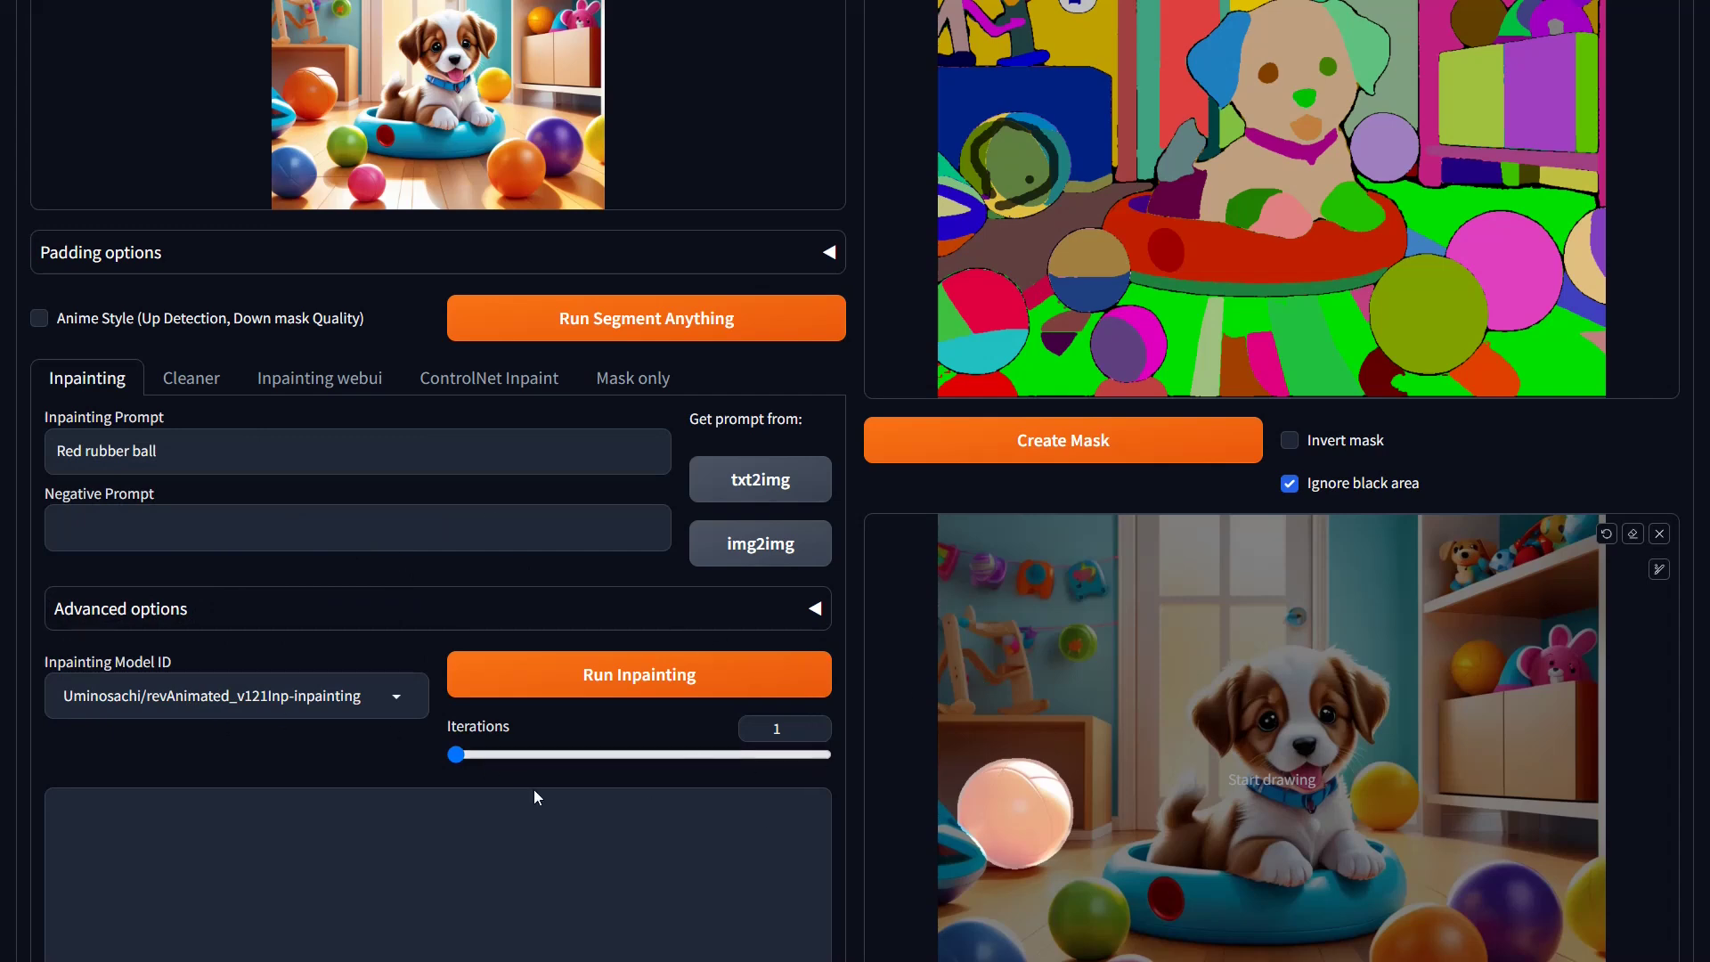
{"action": "scroll", "coordinate": [602, 695], "scroll_direction": "down", "scroll_amount": 1}
{"action": "scroll", "coordinate": [607, 688], "scroll_direction": "down", "scroll_amount": 1}
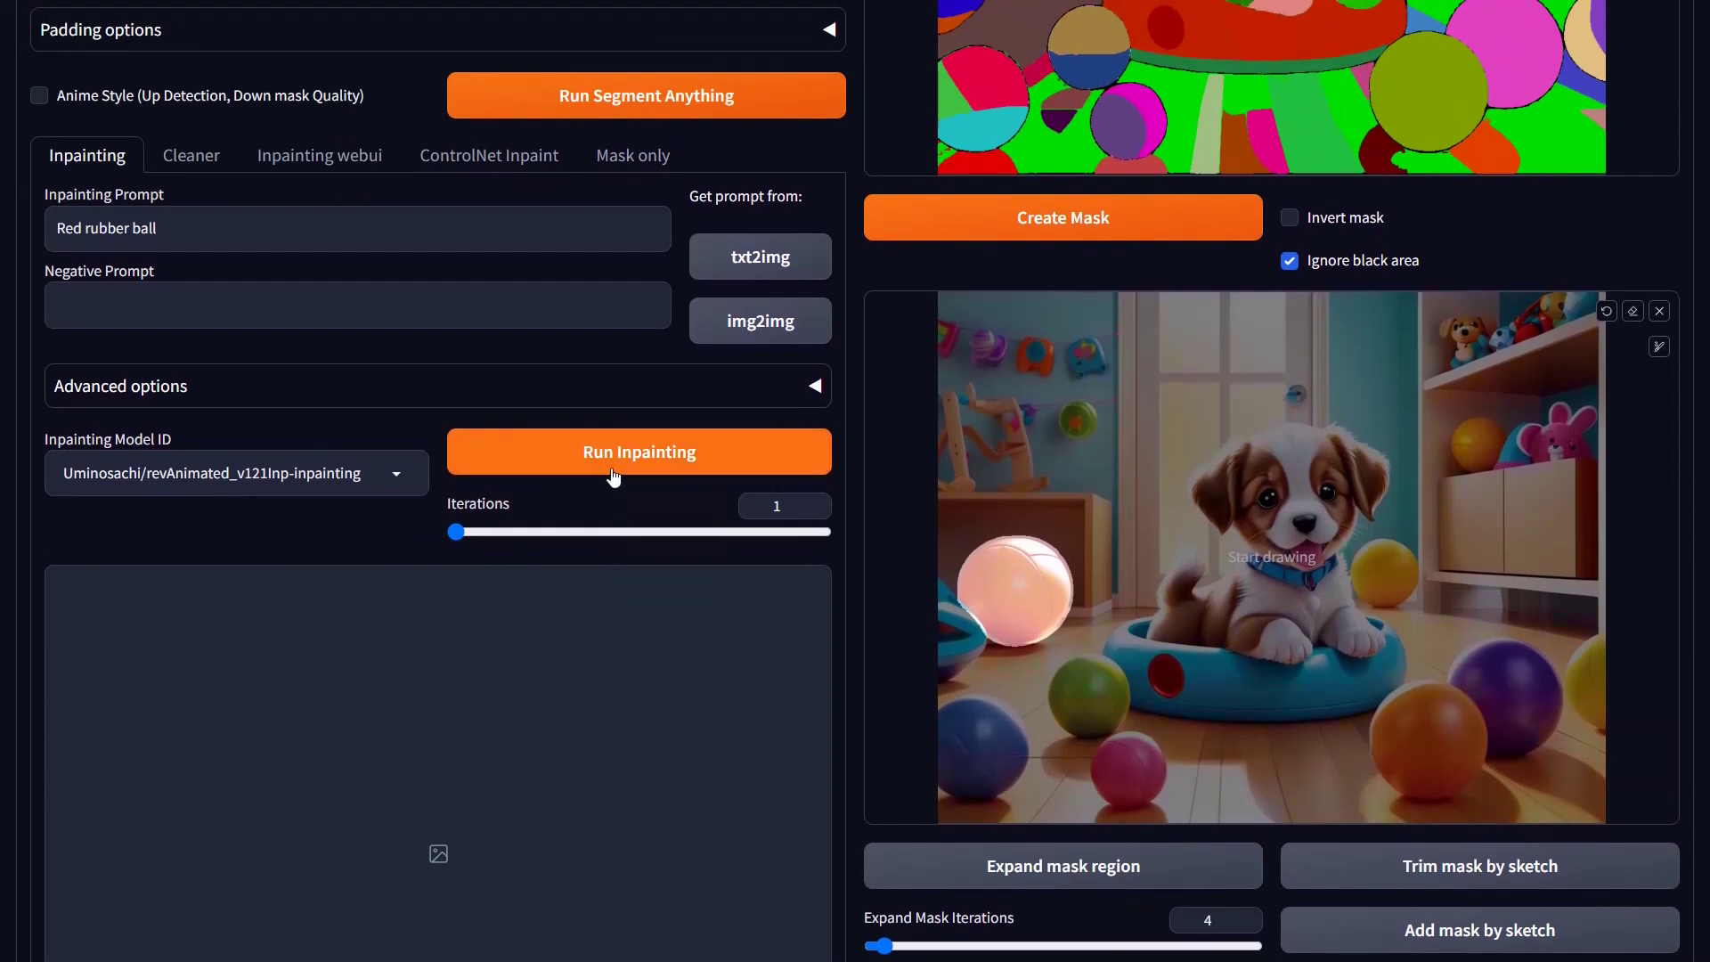
Step: Inpaint the red rubber ball into the mask, then regenerate with iterations raised to 2
{"action": "left_click", "coordinate": [614, 474]}
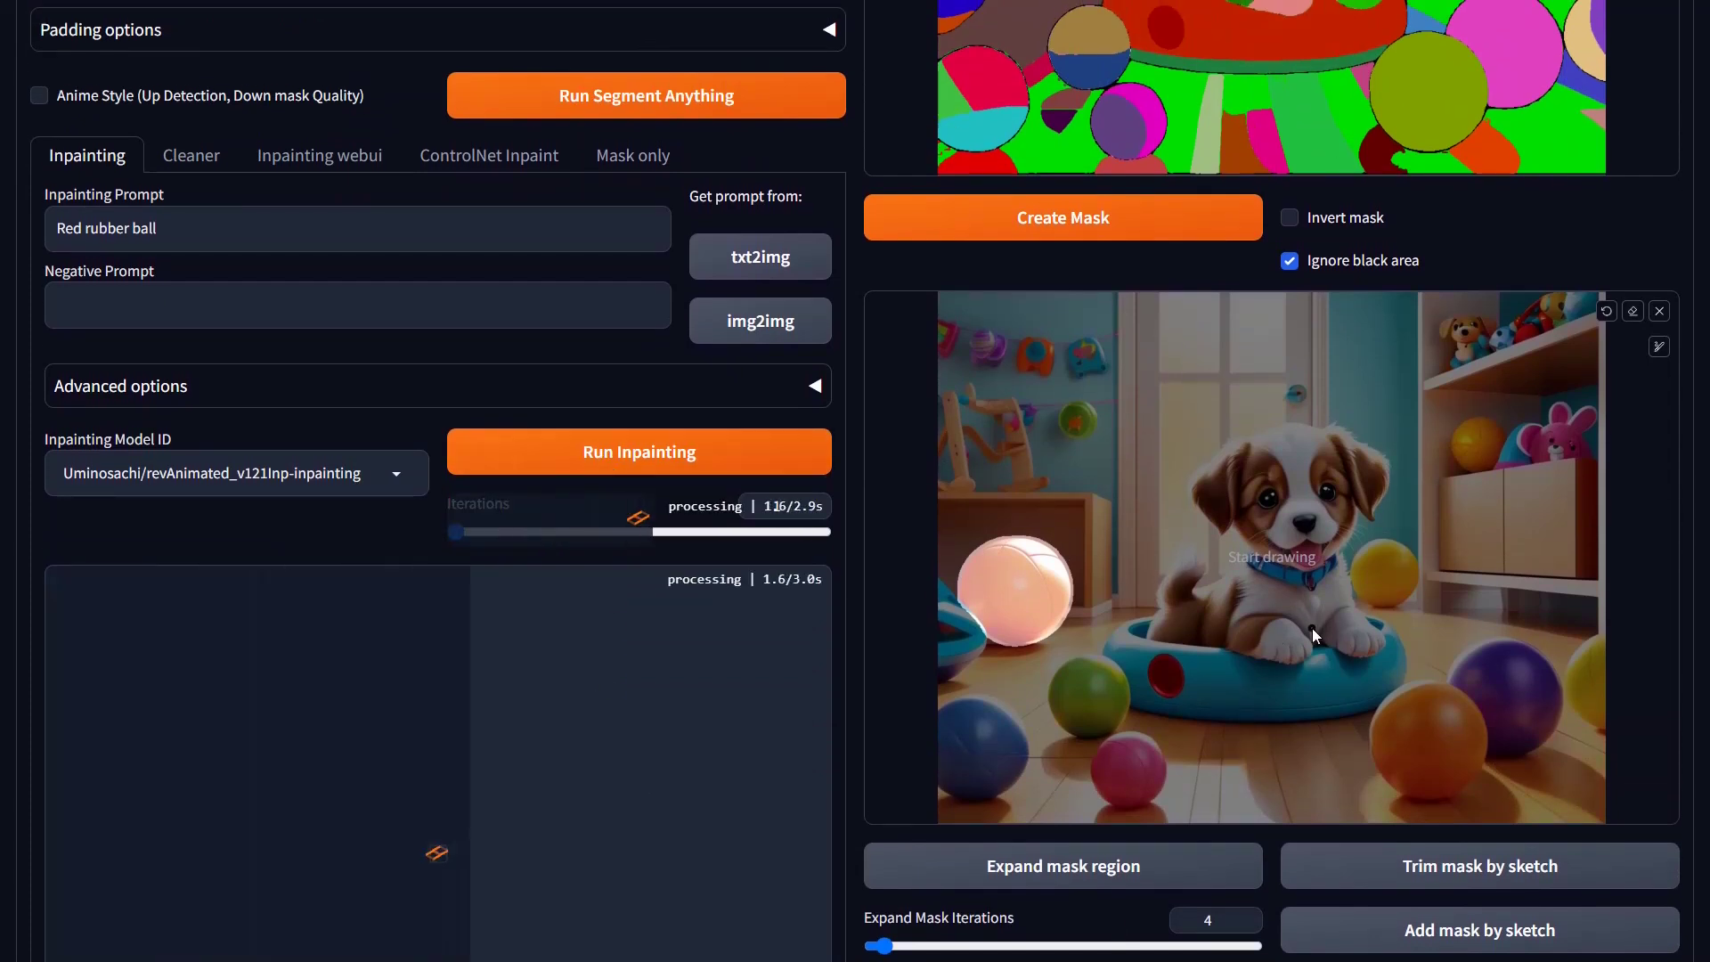
{"action": "scroll", "coordinate": [894, 692], "scroll_direction": "down", "scroll_amount": 6}
{"action": "scroll", "coordinate": [718, 698], "scroll_direction": "up", "scroll_amount": 3}
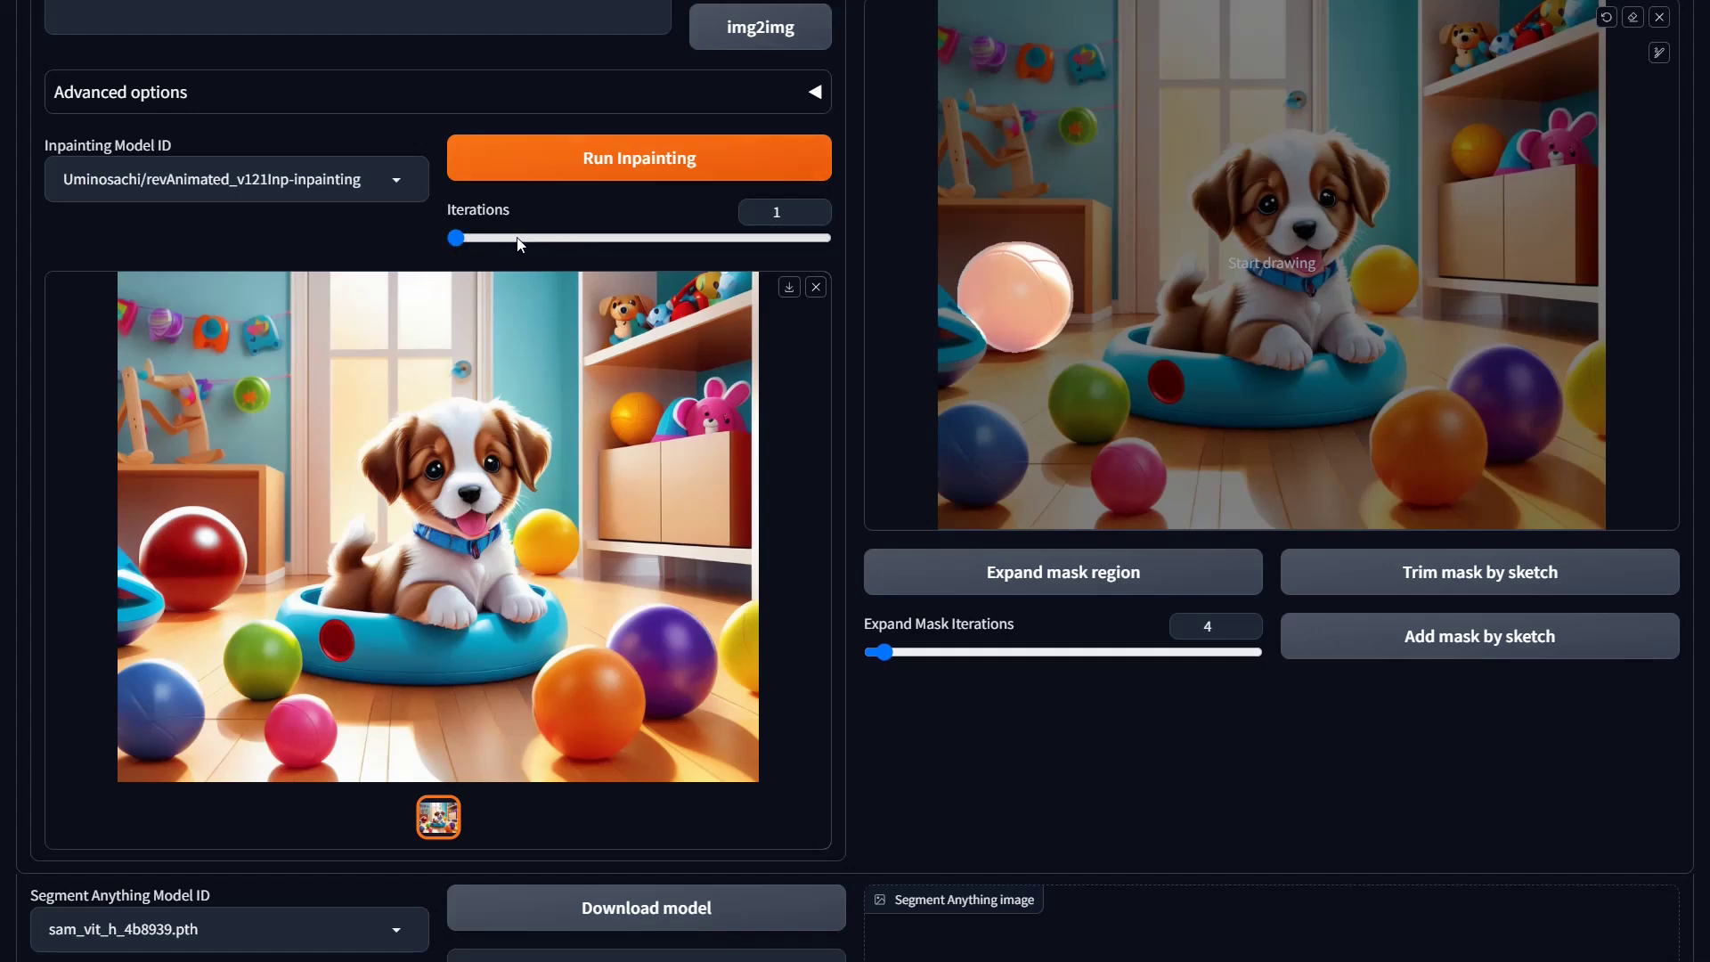
{"action": "left_click_drag", "start_coordinate": [456, 238], "coordinate": [486, 238]}
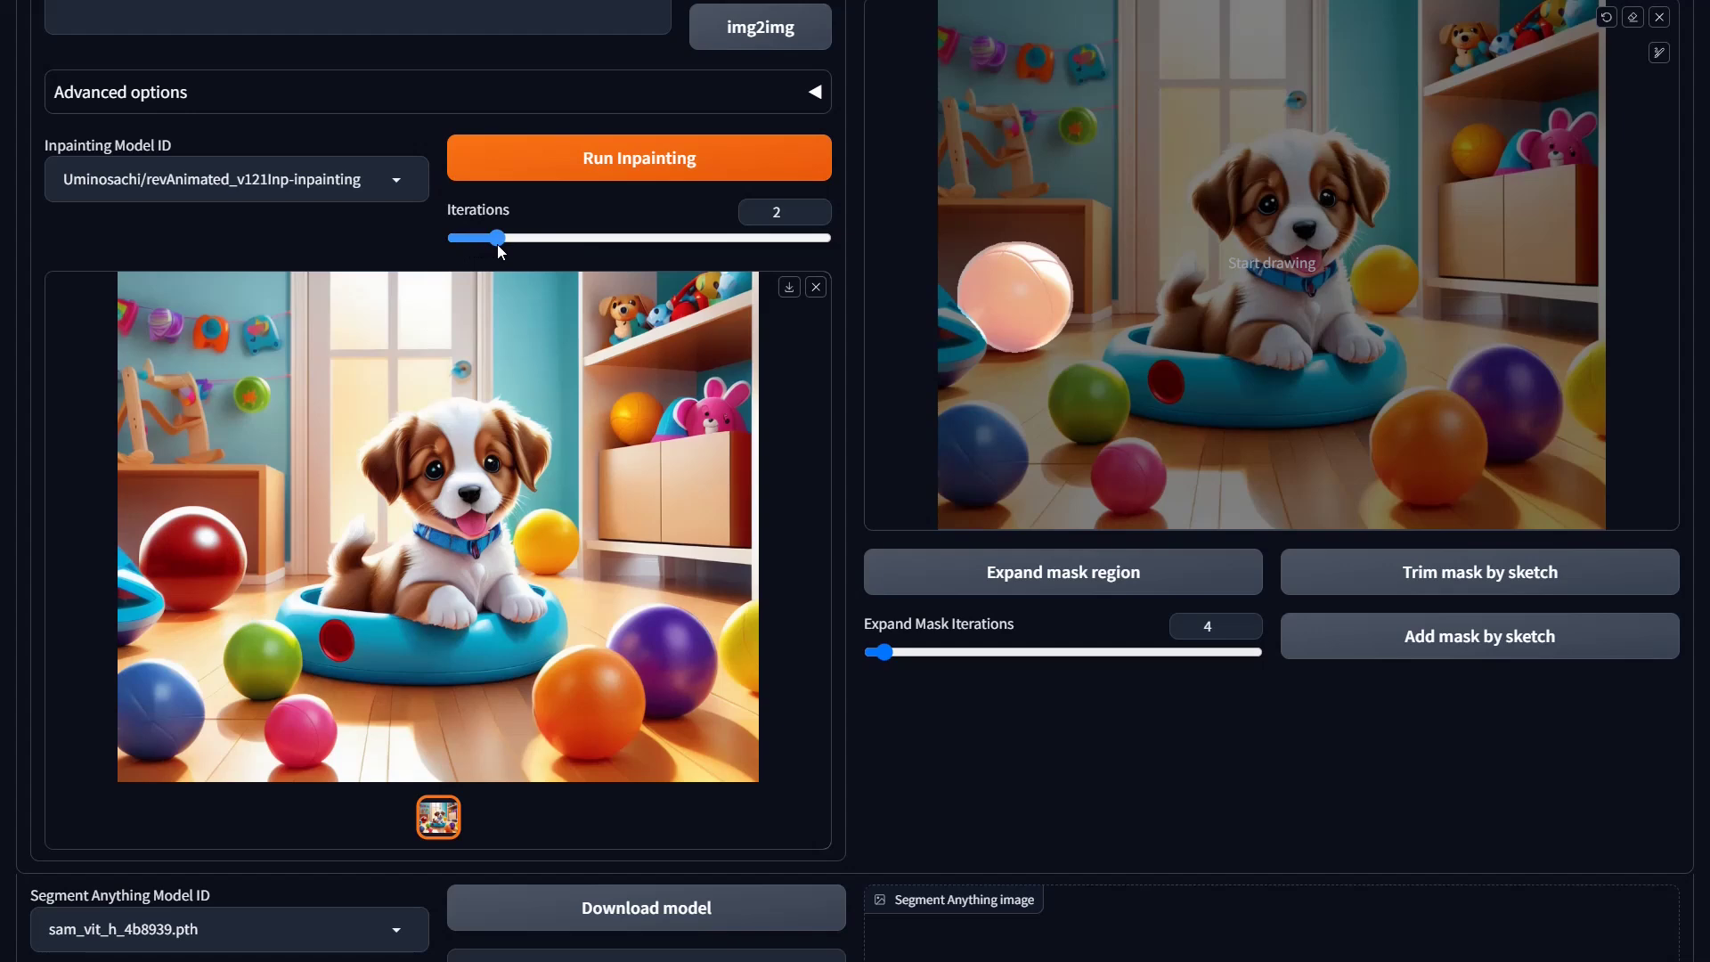
{"action": "left_click", "coordinate": [640, 157]}
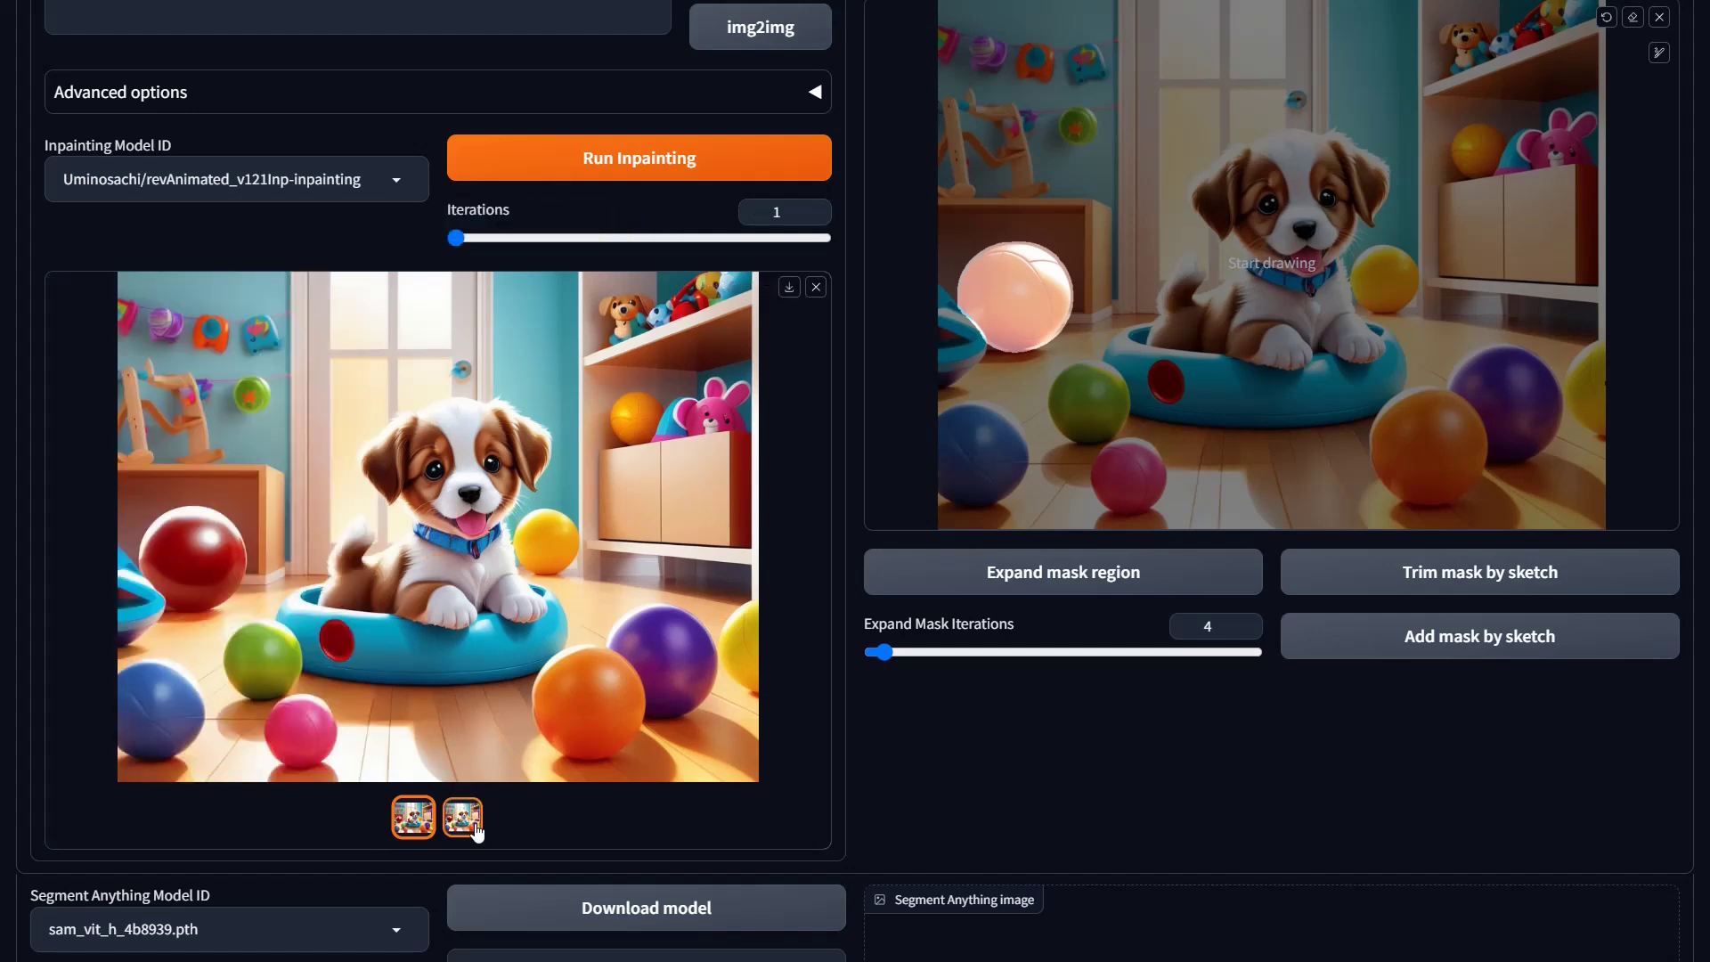
Step: View the second inpainting result at full size, then close the enlarged view
{"action": "left_click", "coordinate": [477, 832]}
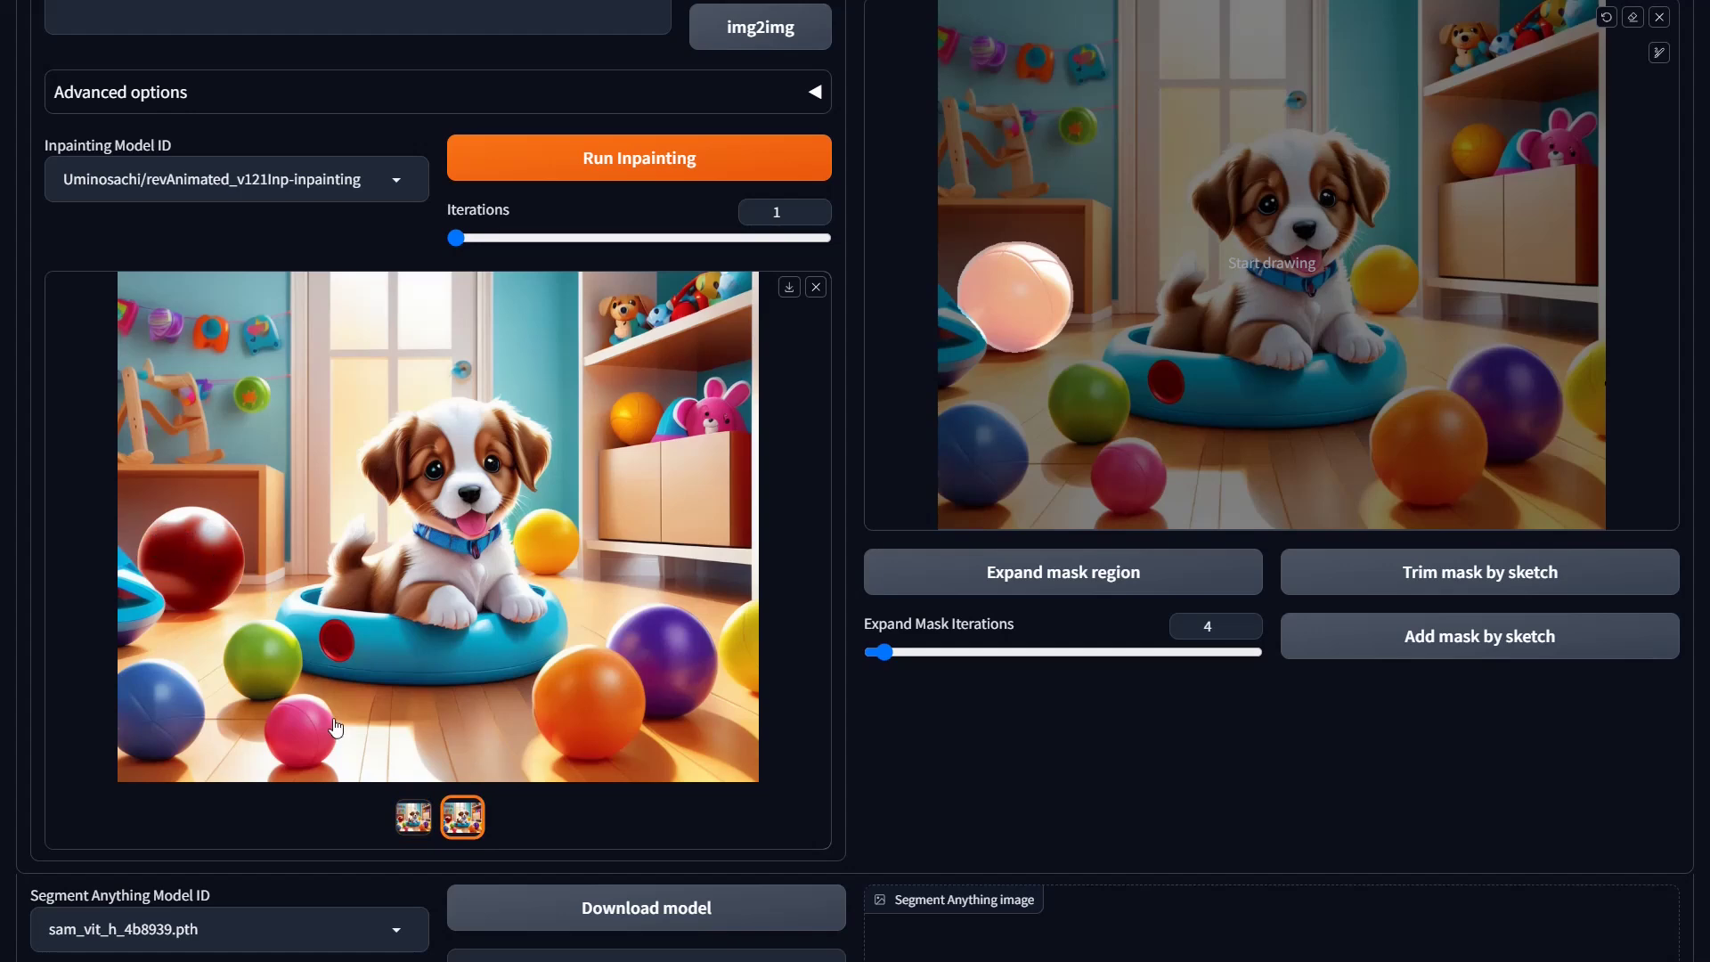
{"action": "left_click", "coordinate": [226, 586]}
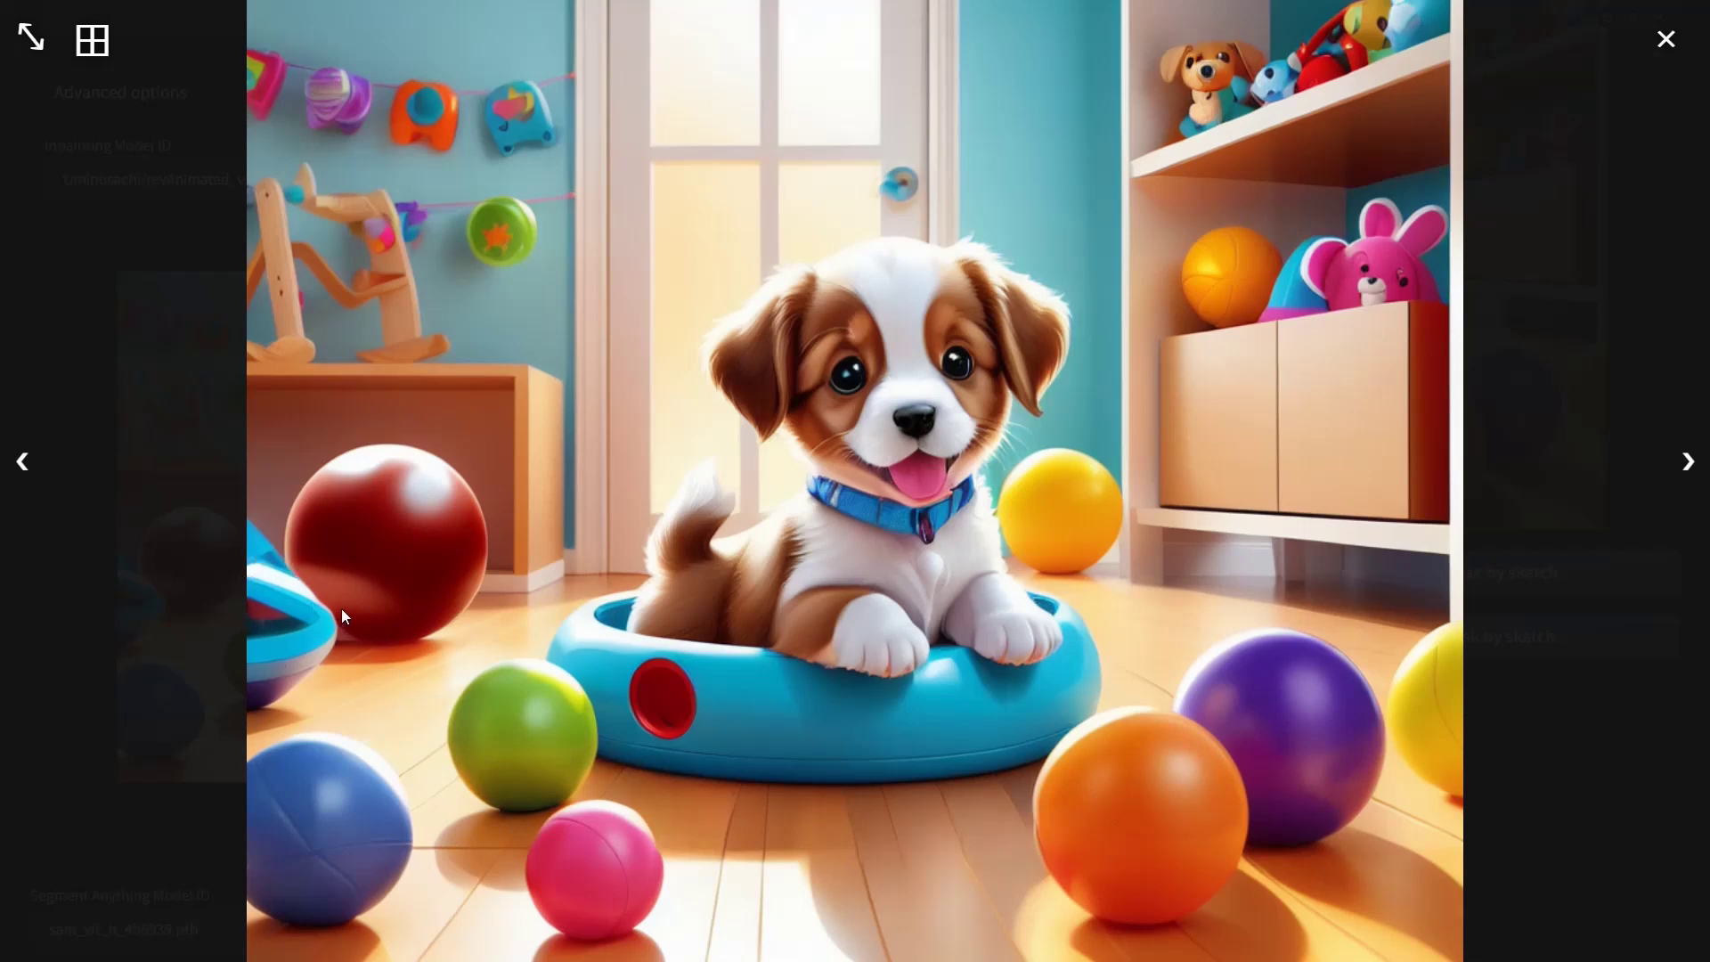
{"action": "key", "text": "Escape"}
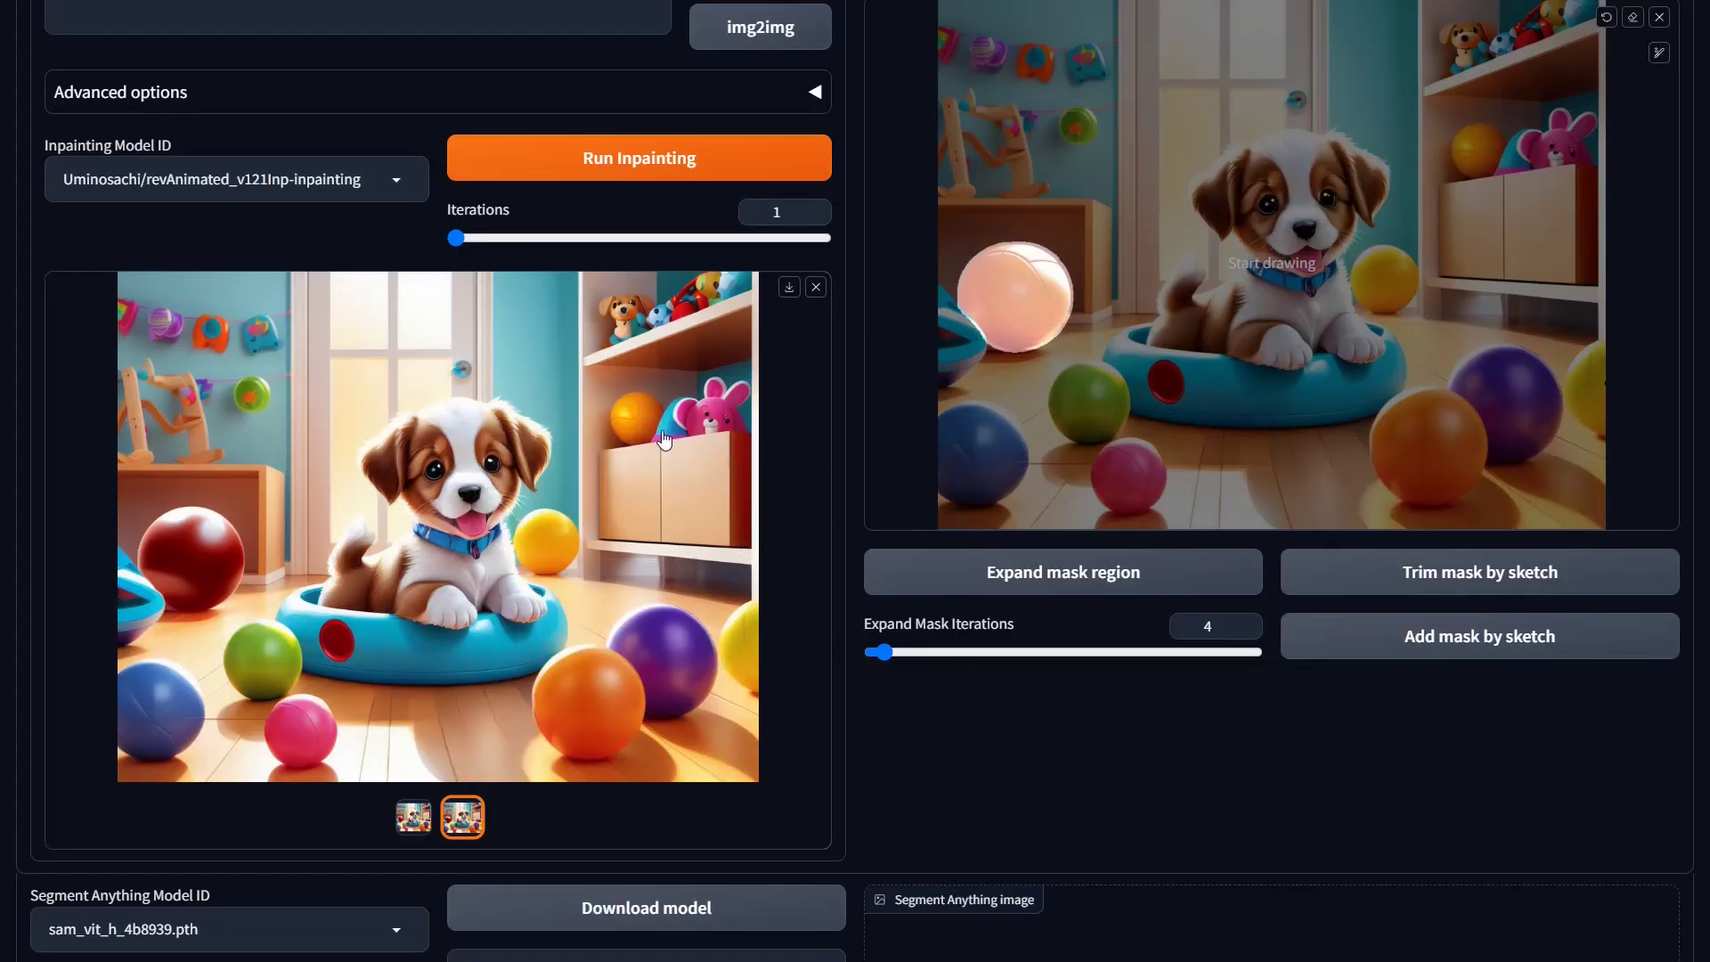
Step: Enlarge the sketch brush, paint the floor shadow beneath the pink ball, and add it to the mask
{"action": "scroll", "coordinate": [663, 439], "scroll_direction": "up", "scroll_amount": 2}
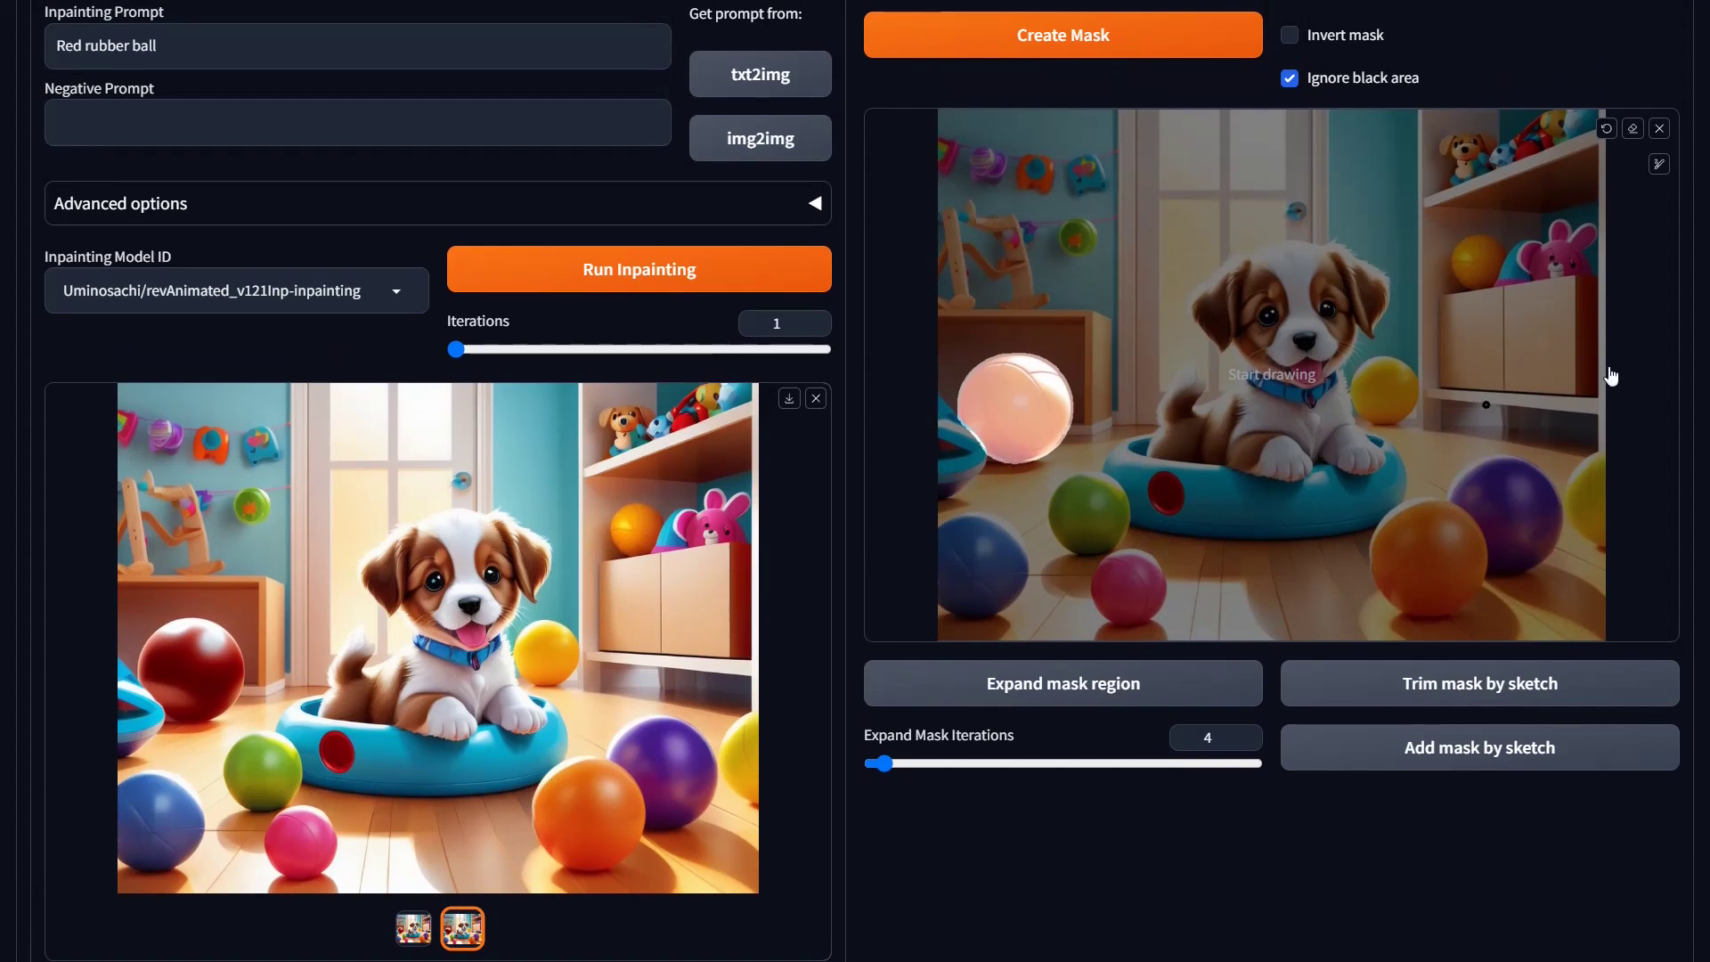
{"action": "left_click", "coordinate": [1658, 163]}
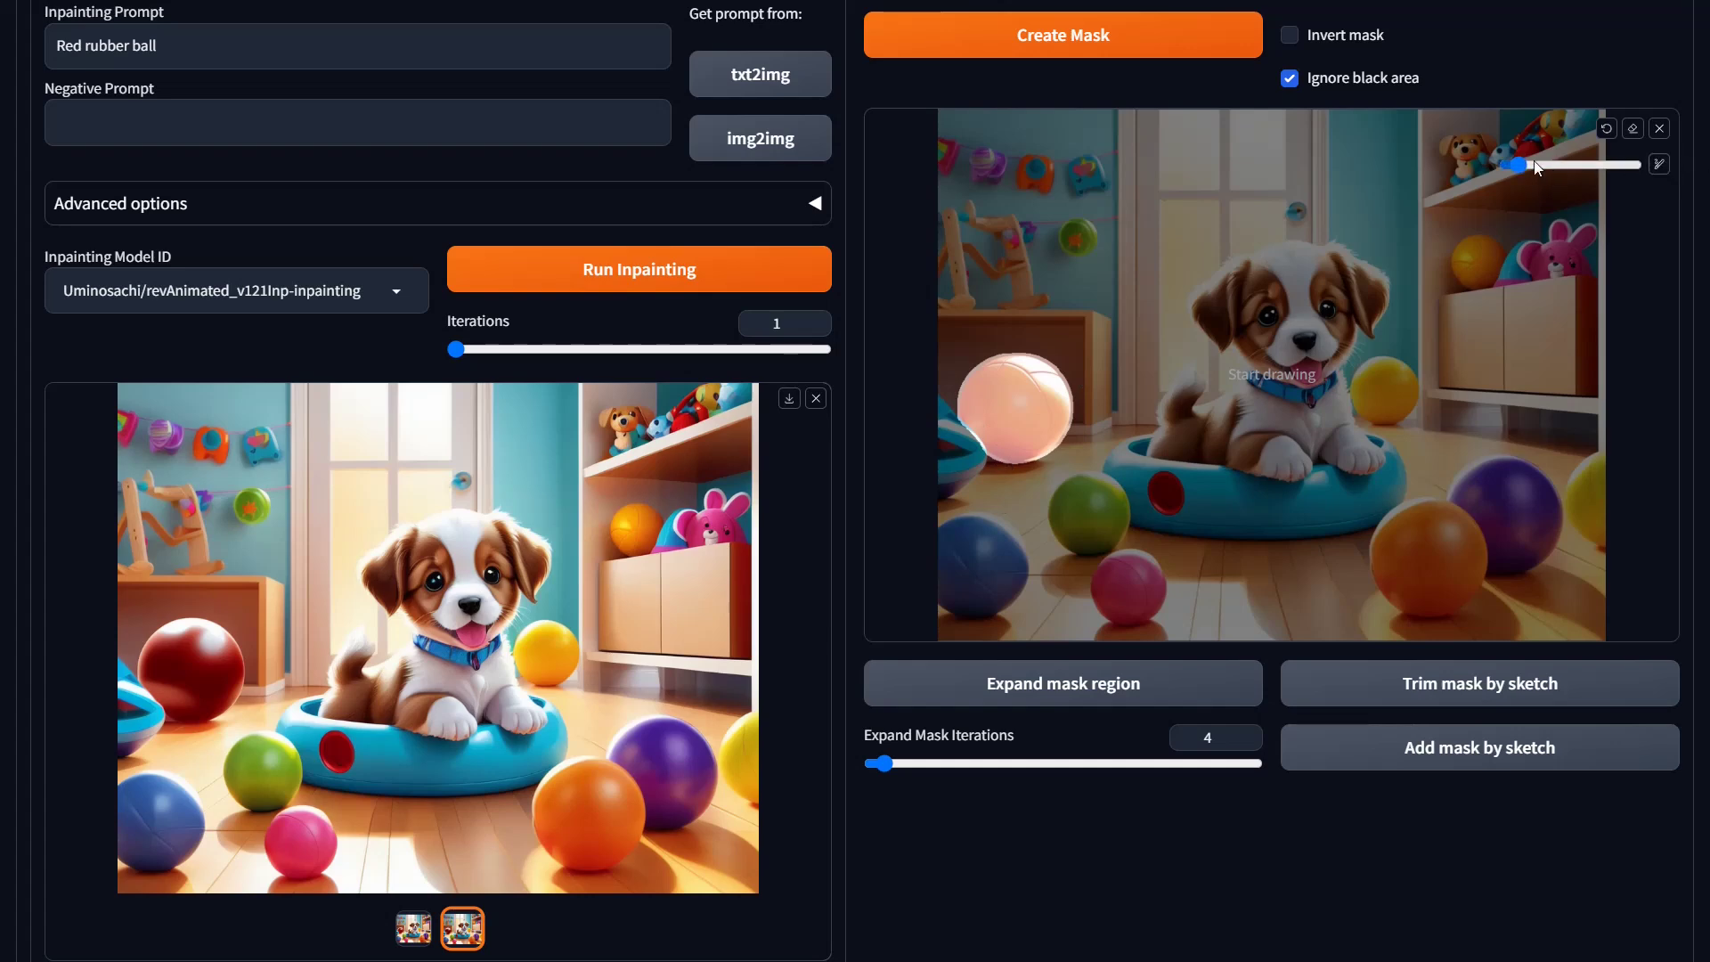
{"action": "left_click_drag", "start_coordinate": [1537, 167], "coordinate": [1570, 166]}
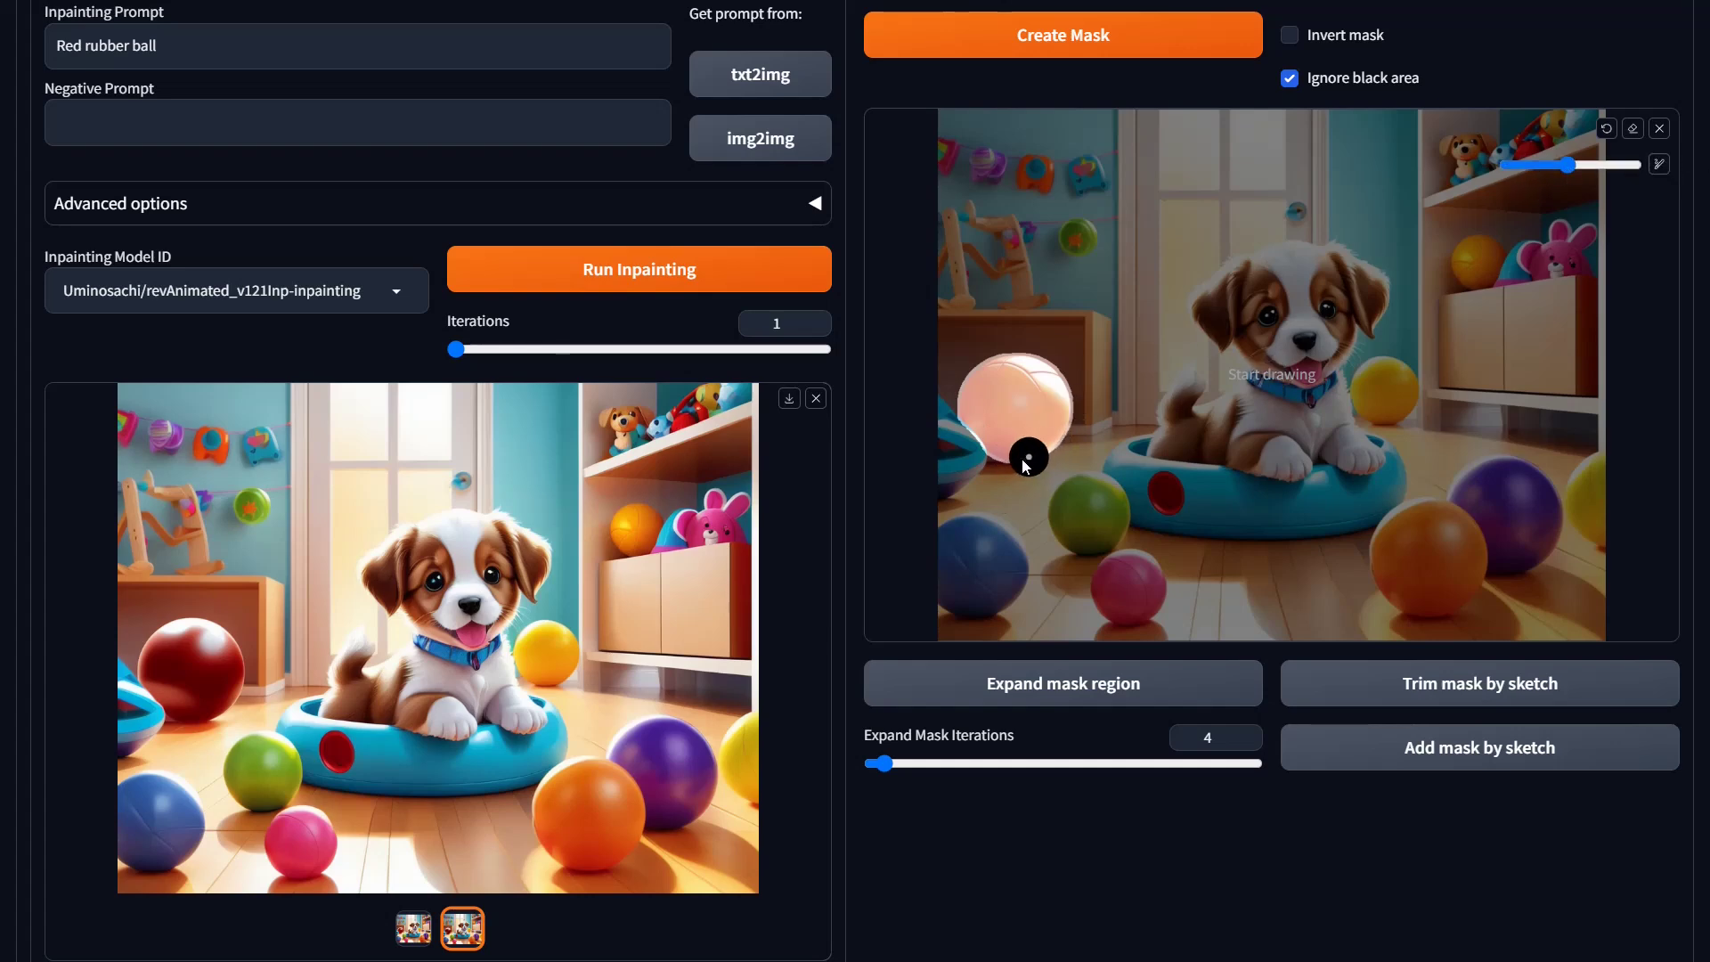
{"action": "left_click_drag", "start_coordinate": [1029, 457], "coordinate": [1055, 454]}
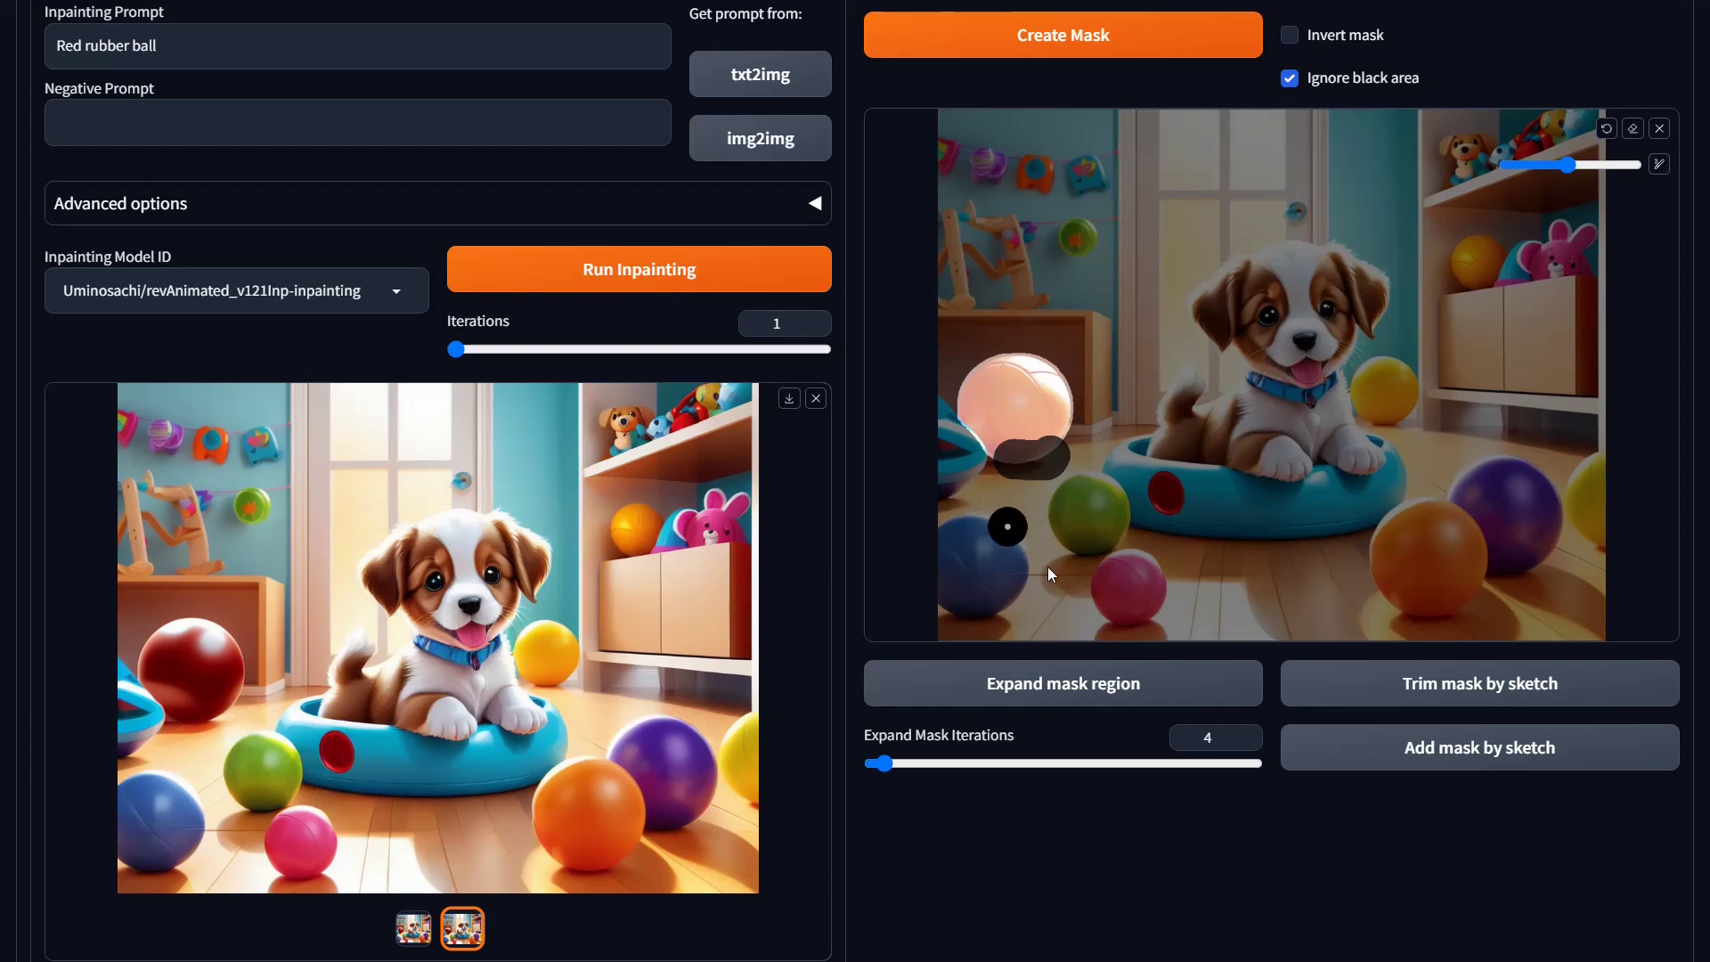
{"action": "left_click", "coordinate": [1532, 751]}
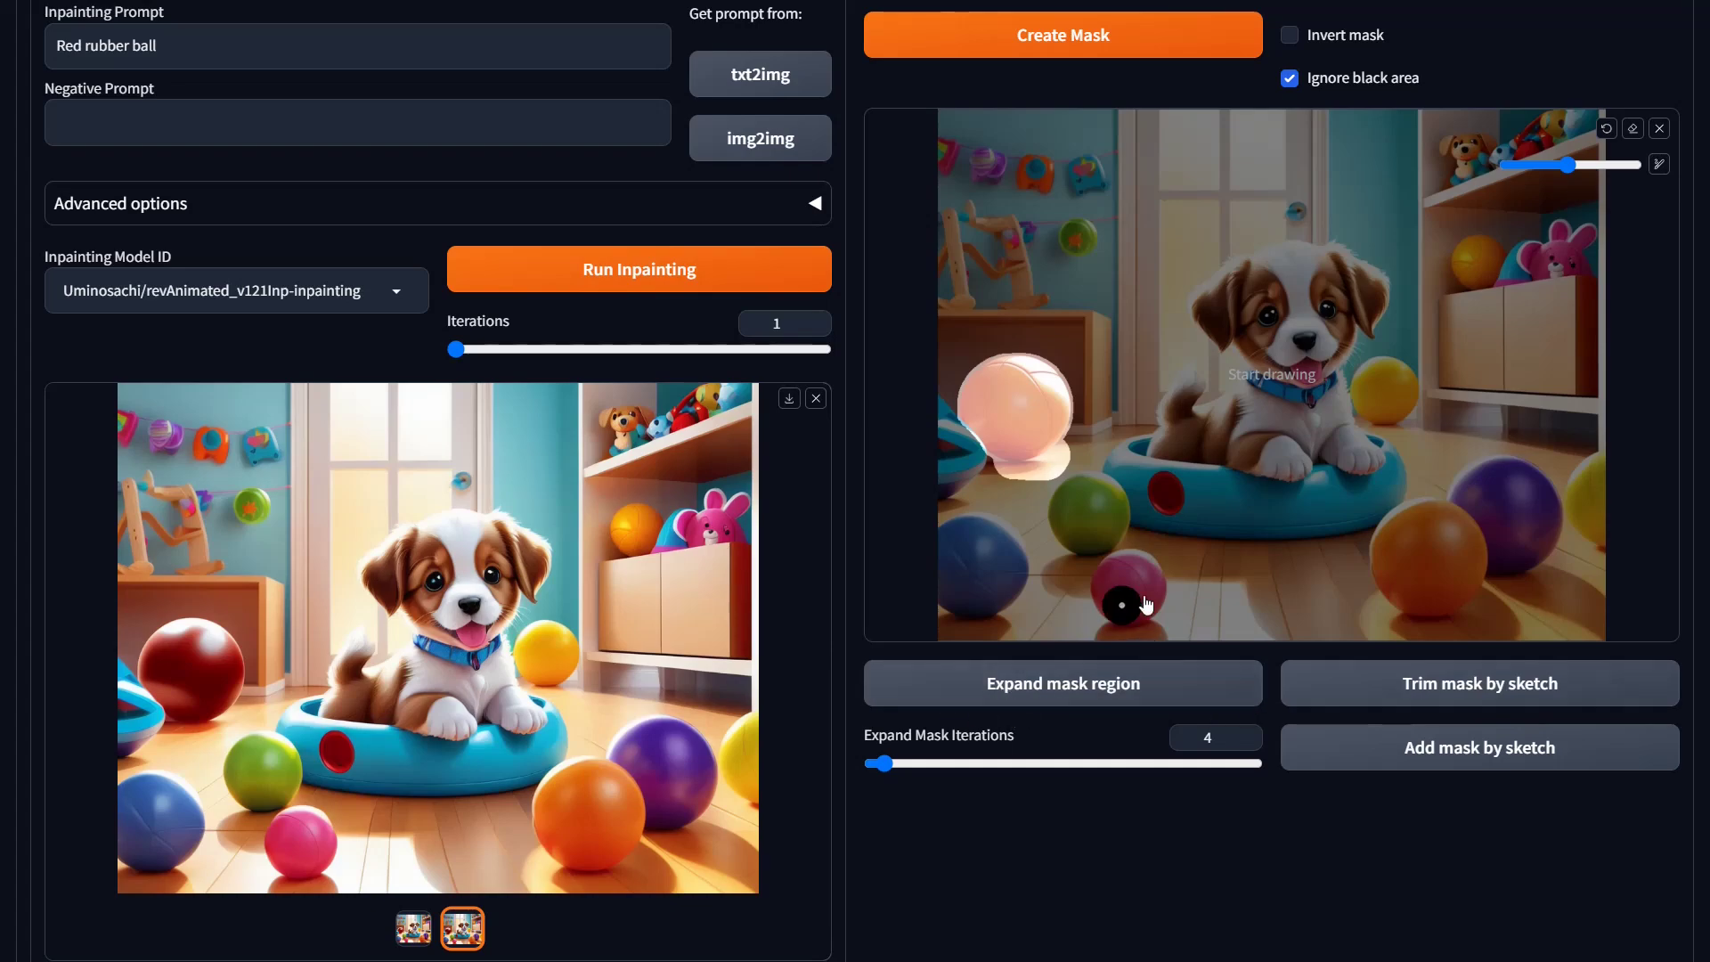
Step: Trim the pink ball's right side from the mask using a sketched stroke
{"action": "scroll", "coordinate": [1156, 592], "scroll_direction": "up", "scroll_amount": 2}
{"action": "scroll", "coordinate": [1155, 601], "scroll_direction": "up", "scroll_amount": 6}
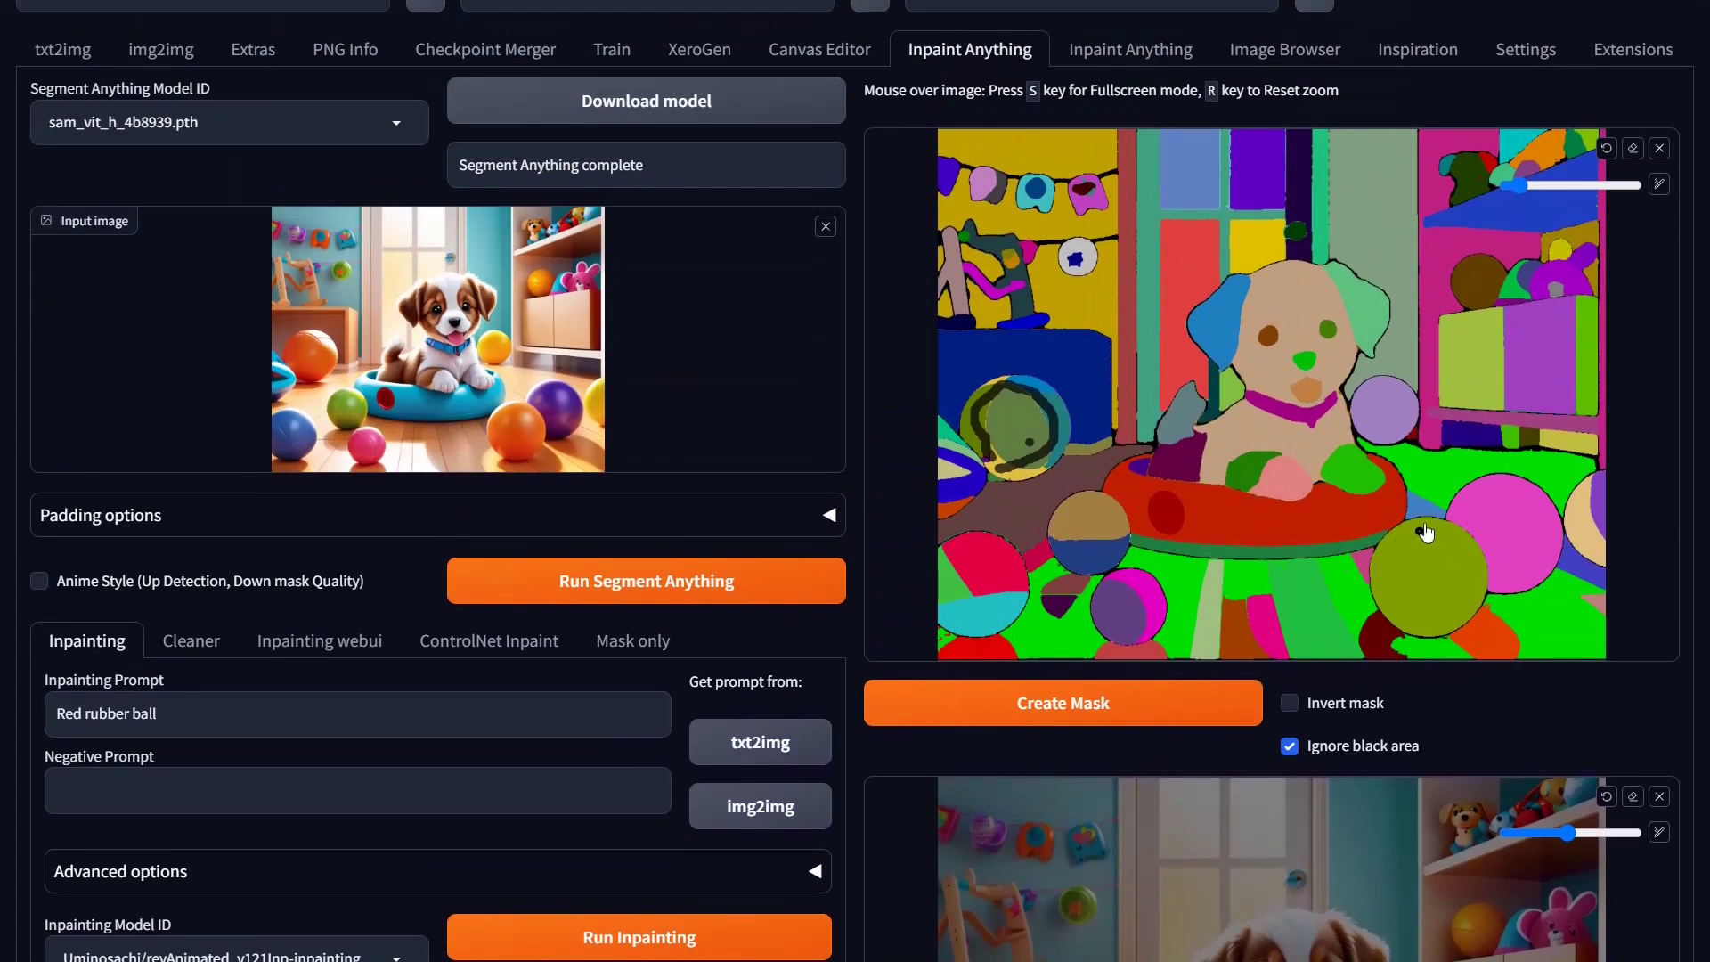
{"action": "scroll", "coordinate": [1416, 828], "scroll_direction": "down", "scroll_amount": 4}
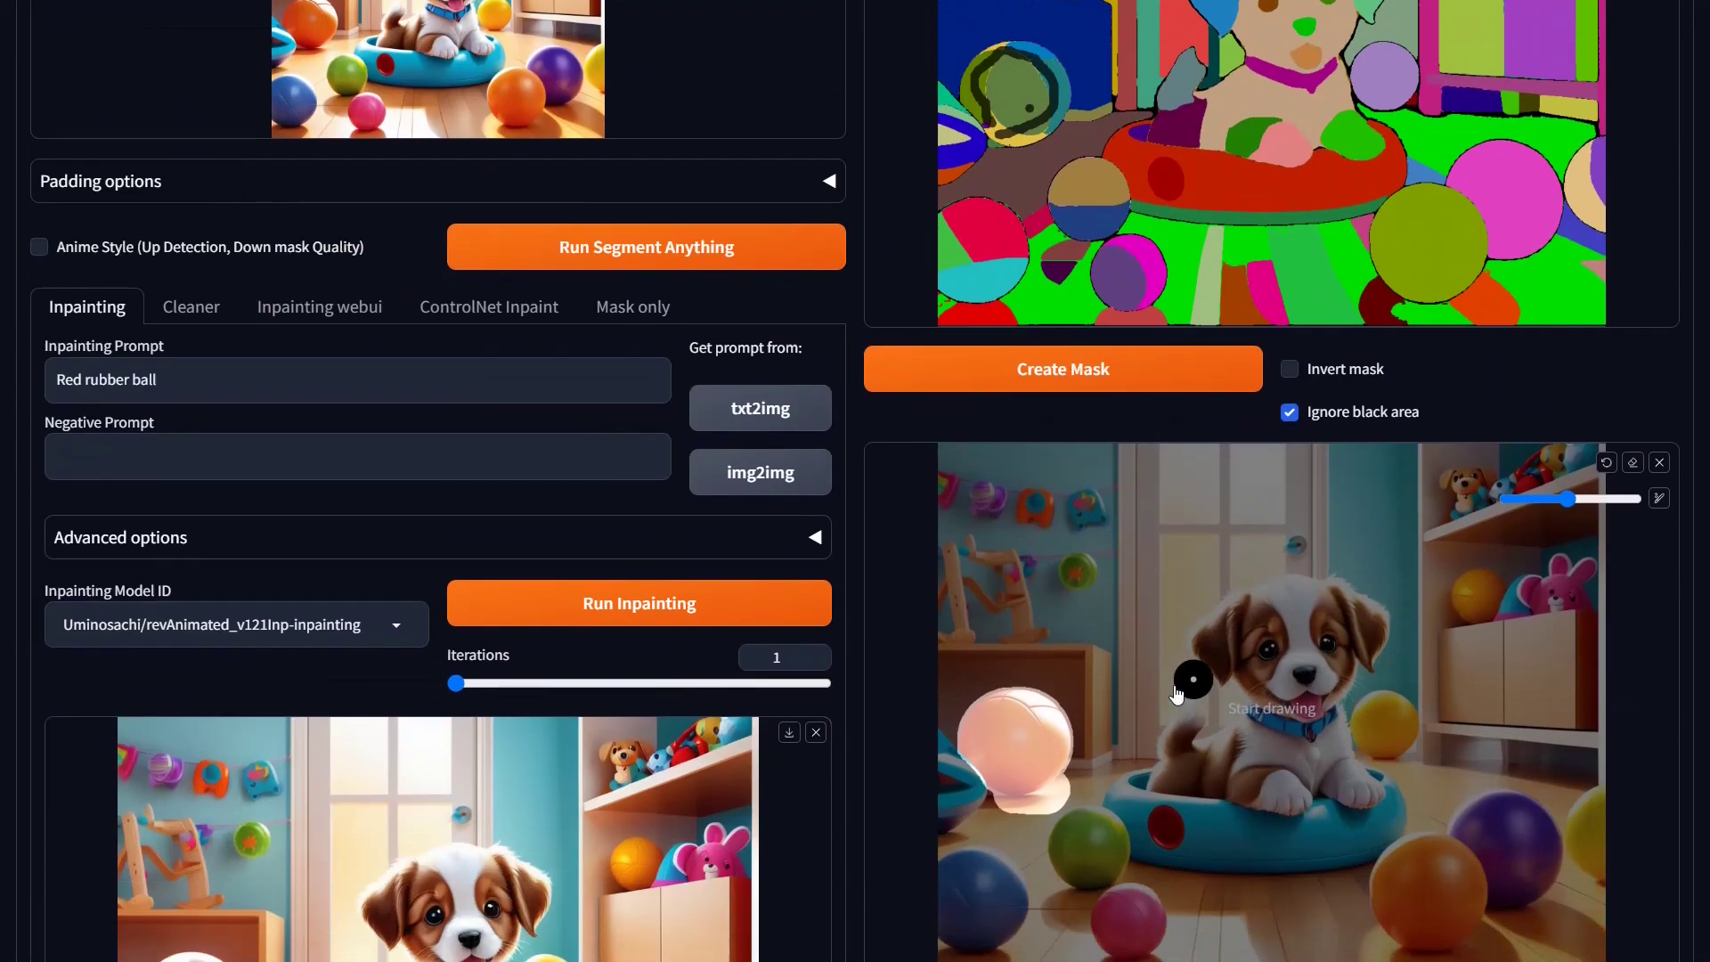
{"action": "mouse_move", "coordinate": [1095, 704]}
{"action": "left_mouse_down"}
{"action": "mouse_move", "coordinate": [1038, 806]}
{"action": "mouse_move", "coordinate": [1079, 750]}
{"action": "mouse_move", "coordinate": [1075, 770]}
{"action": "mouse_move", "coordinate": [1023, 814]}
{"action": "left_mouse_up"}
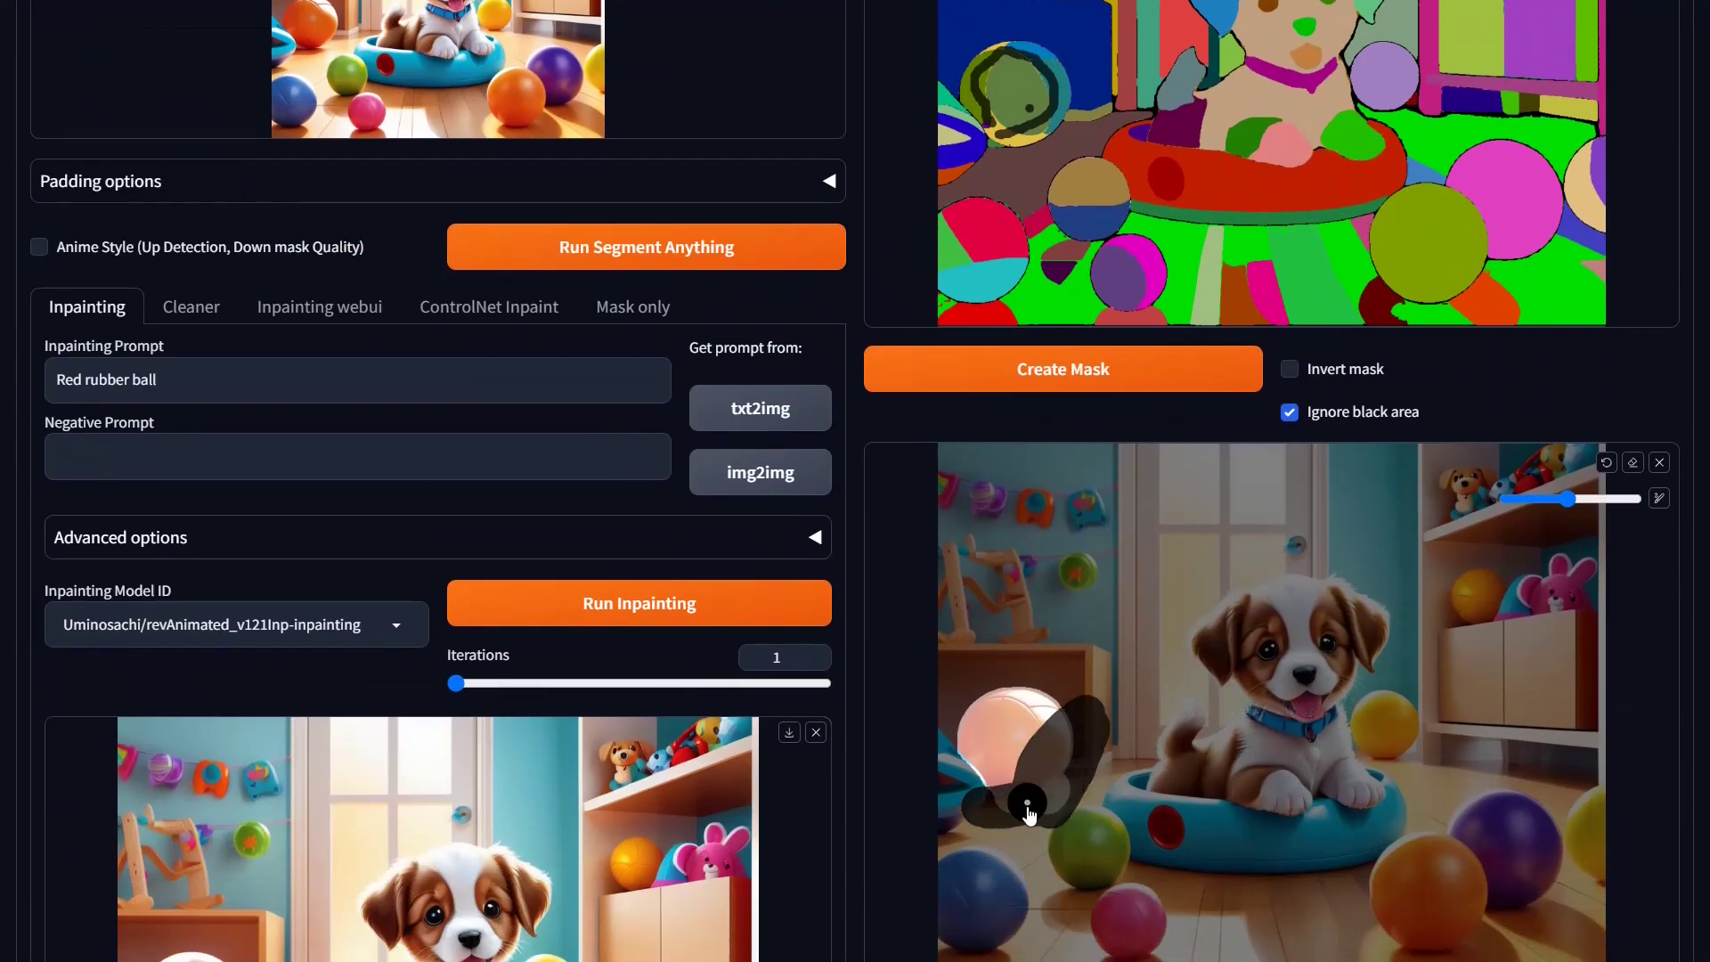
{"action": "scroll", "coordinate": [1595, 757], "scroll_direction": "down", "scroll_amount": 5}
{"action": "left_click", "coordinate": [1461, 577]}
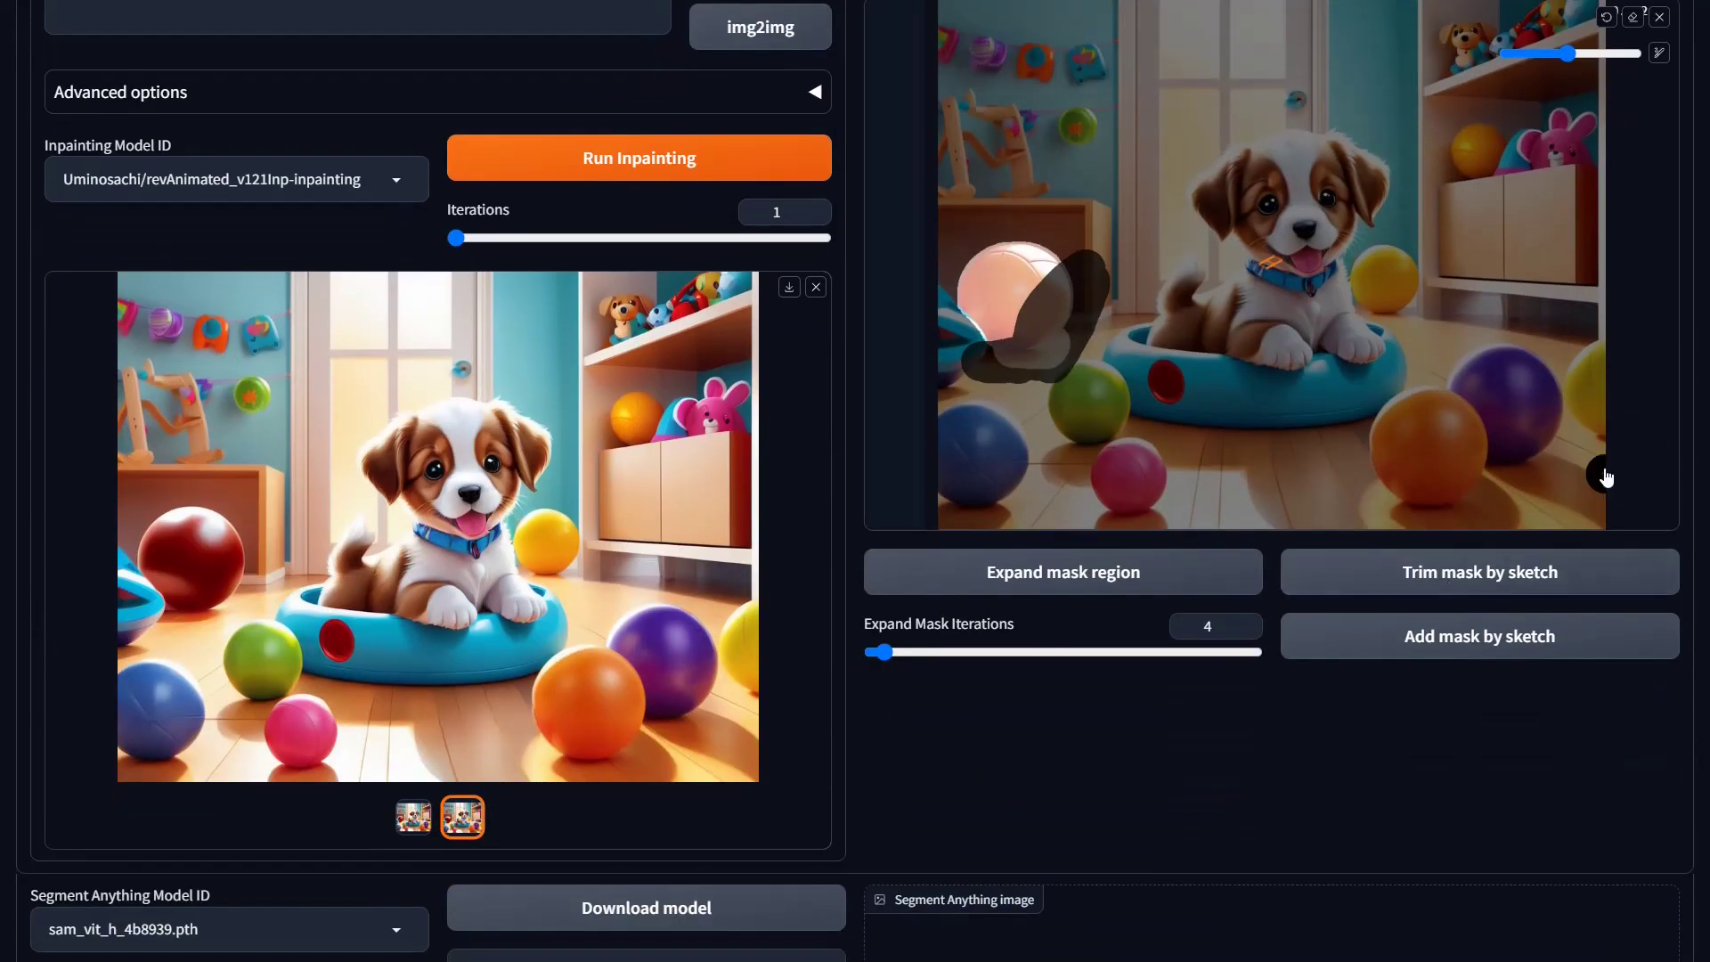
Step: Resize the brush, dot both puppy eyes, and add them to the mask
{"action": "scroll", "coordinate": [1176, 709], "scroll_direction": "up", "scroll_amount": 4}
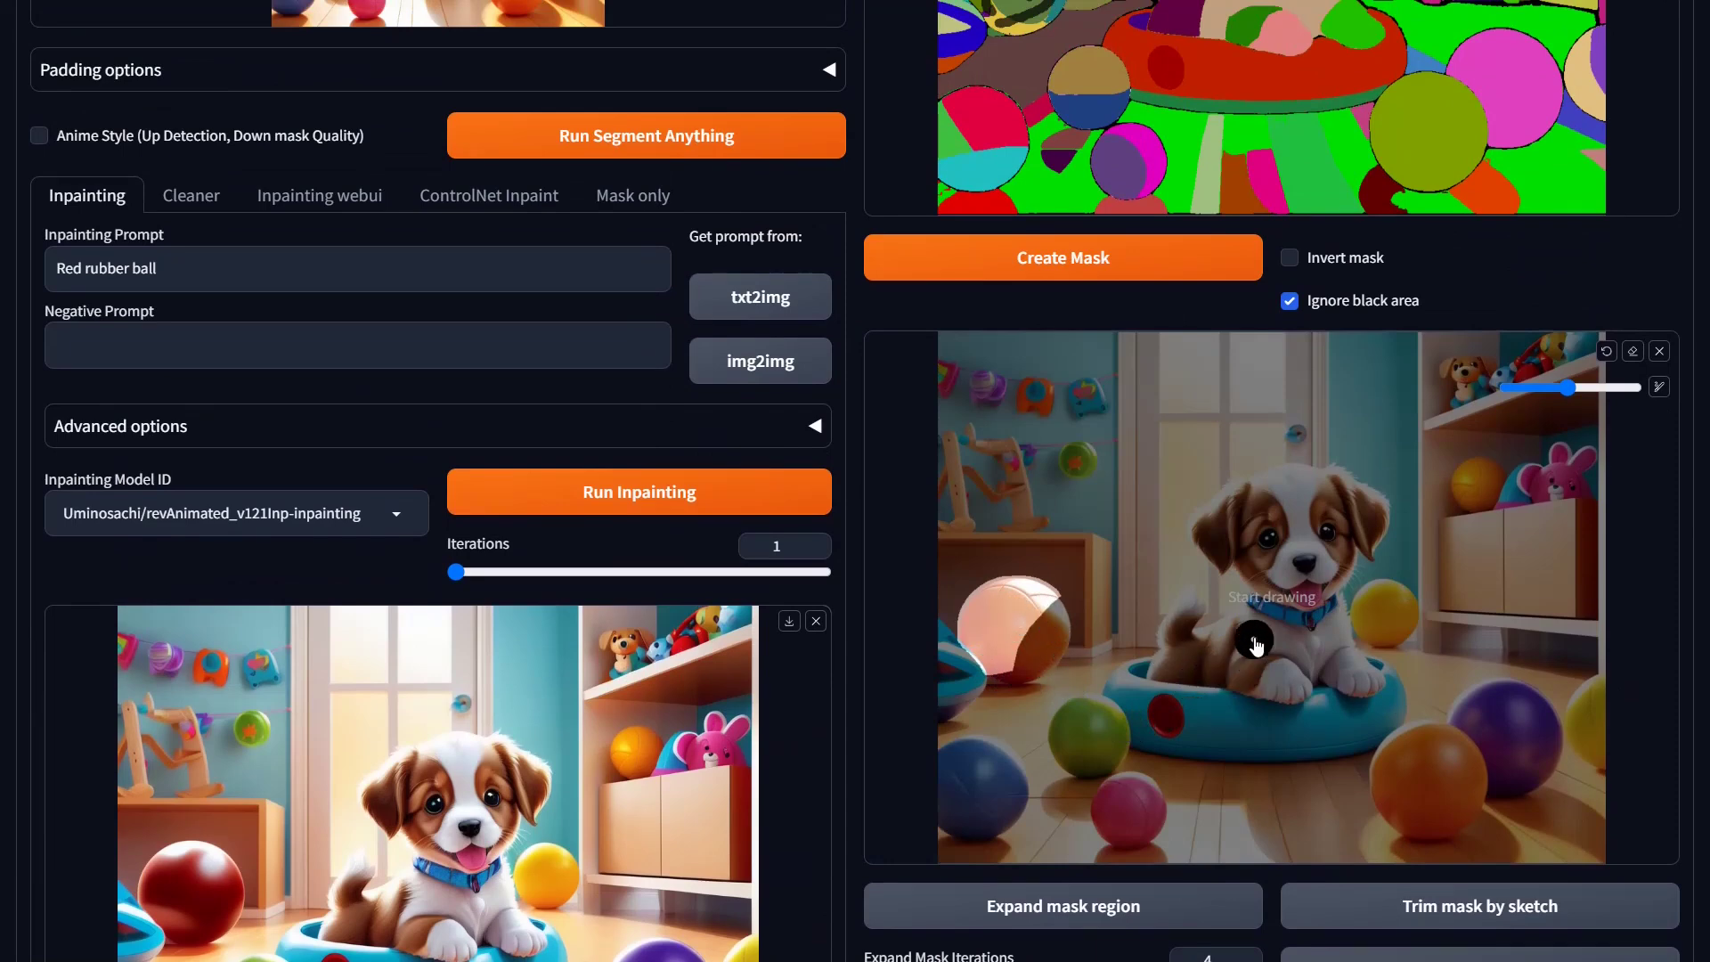
{"action": "mouse_move", "coordinate": [1569, 389]}
{"action": "left_mouse_down"}
{"action": "mouse_move", "coordinate": [1510, 389]}
{"action": "mouse_move", "coordinate": [1572, 390]}
{"action": "left_mouse_up"}
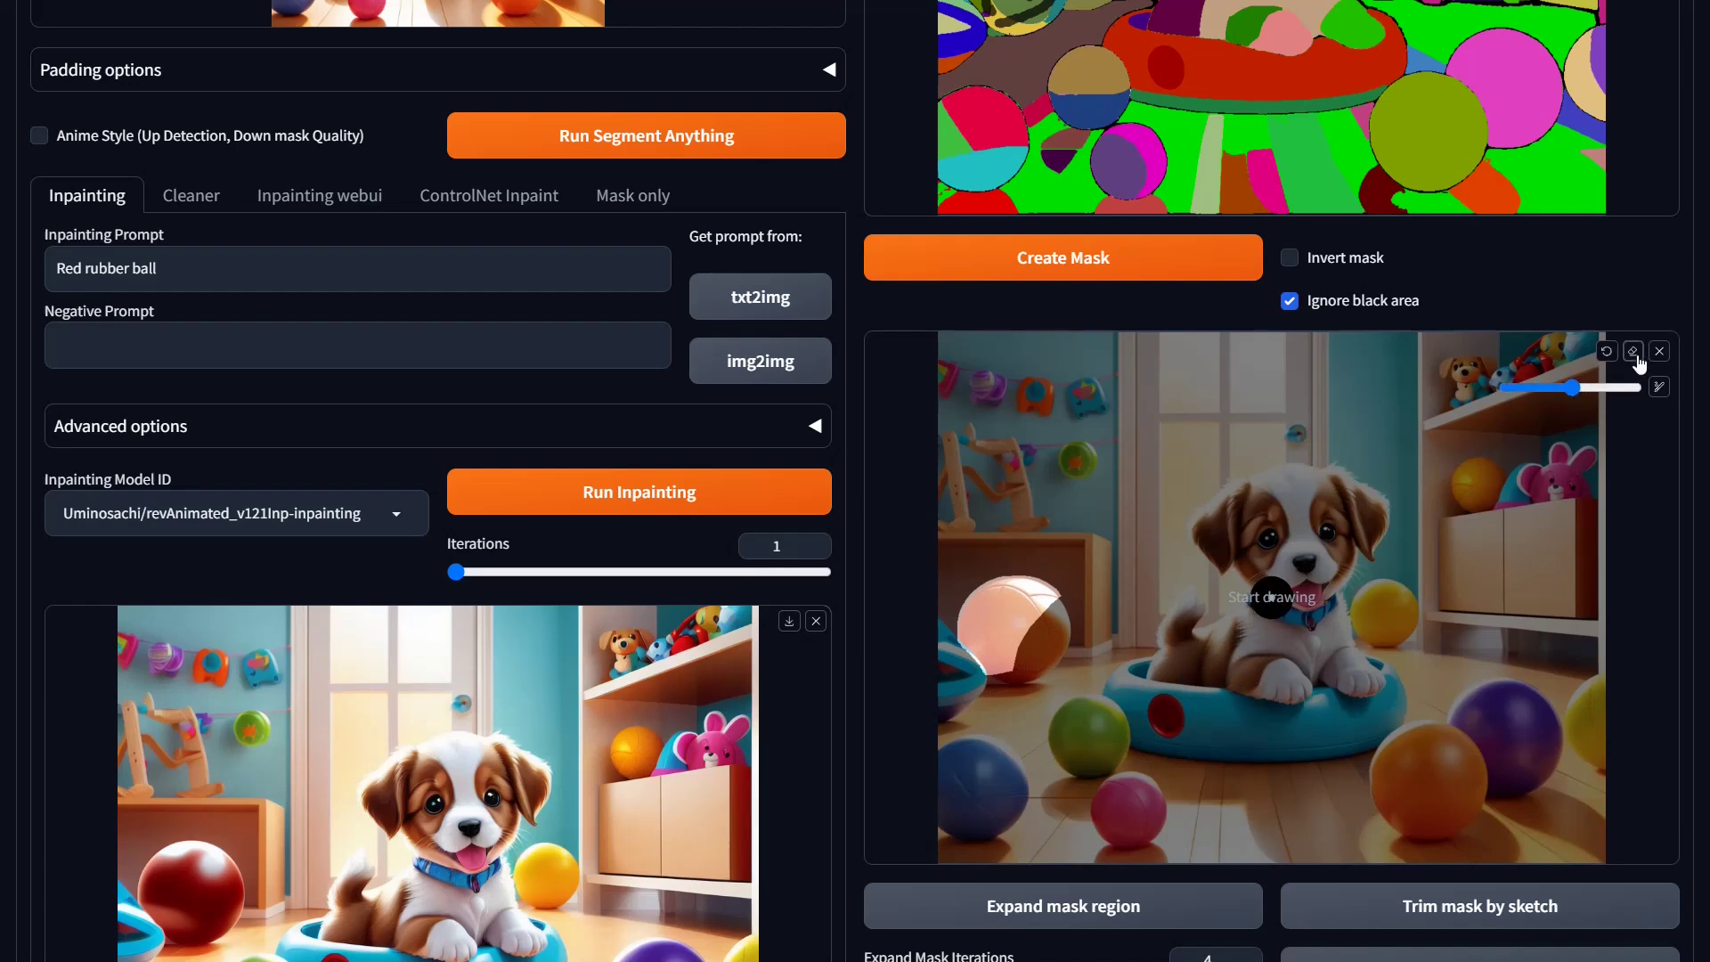
{"action": "left_click", "coordinate": [1327, 532]}
{"action": "left_click", "coordinate": [1273, 539]}
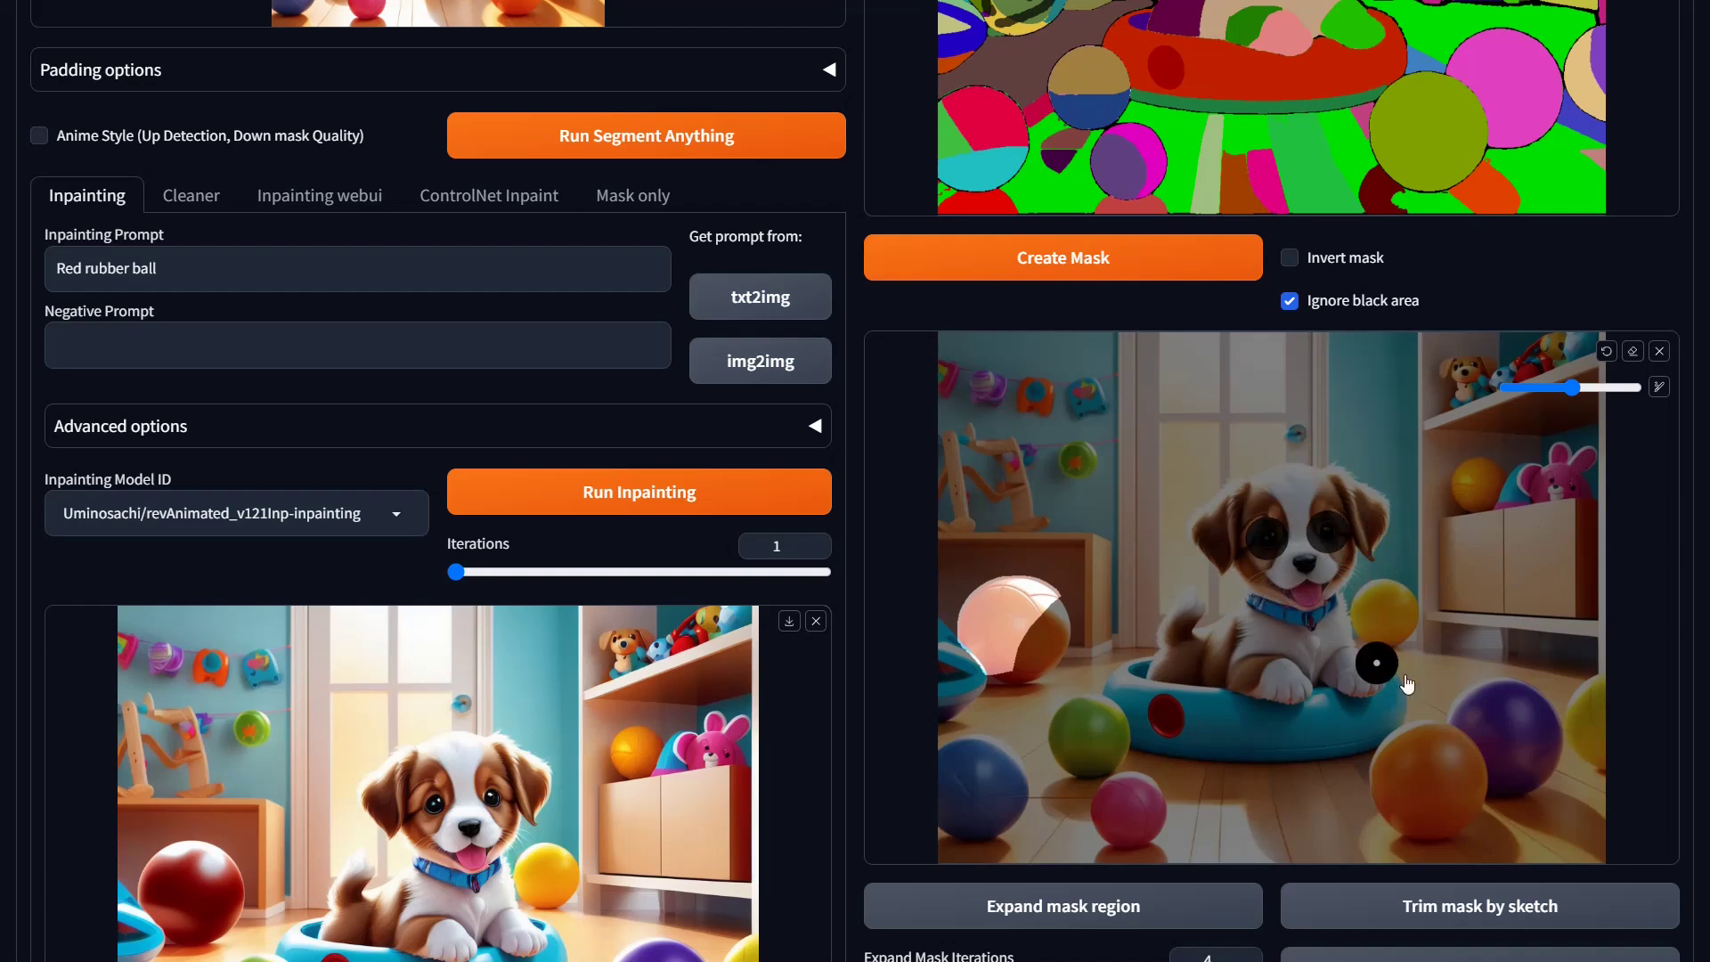
{"action": "scroll", "coordinate": [1374, 656], "scroll_direction": "down", "scroll_amount": 3}
{"action": "left_click", "coordinate": [1511, 763]}
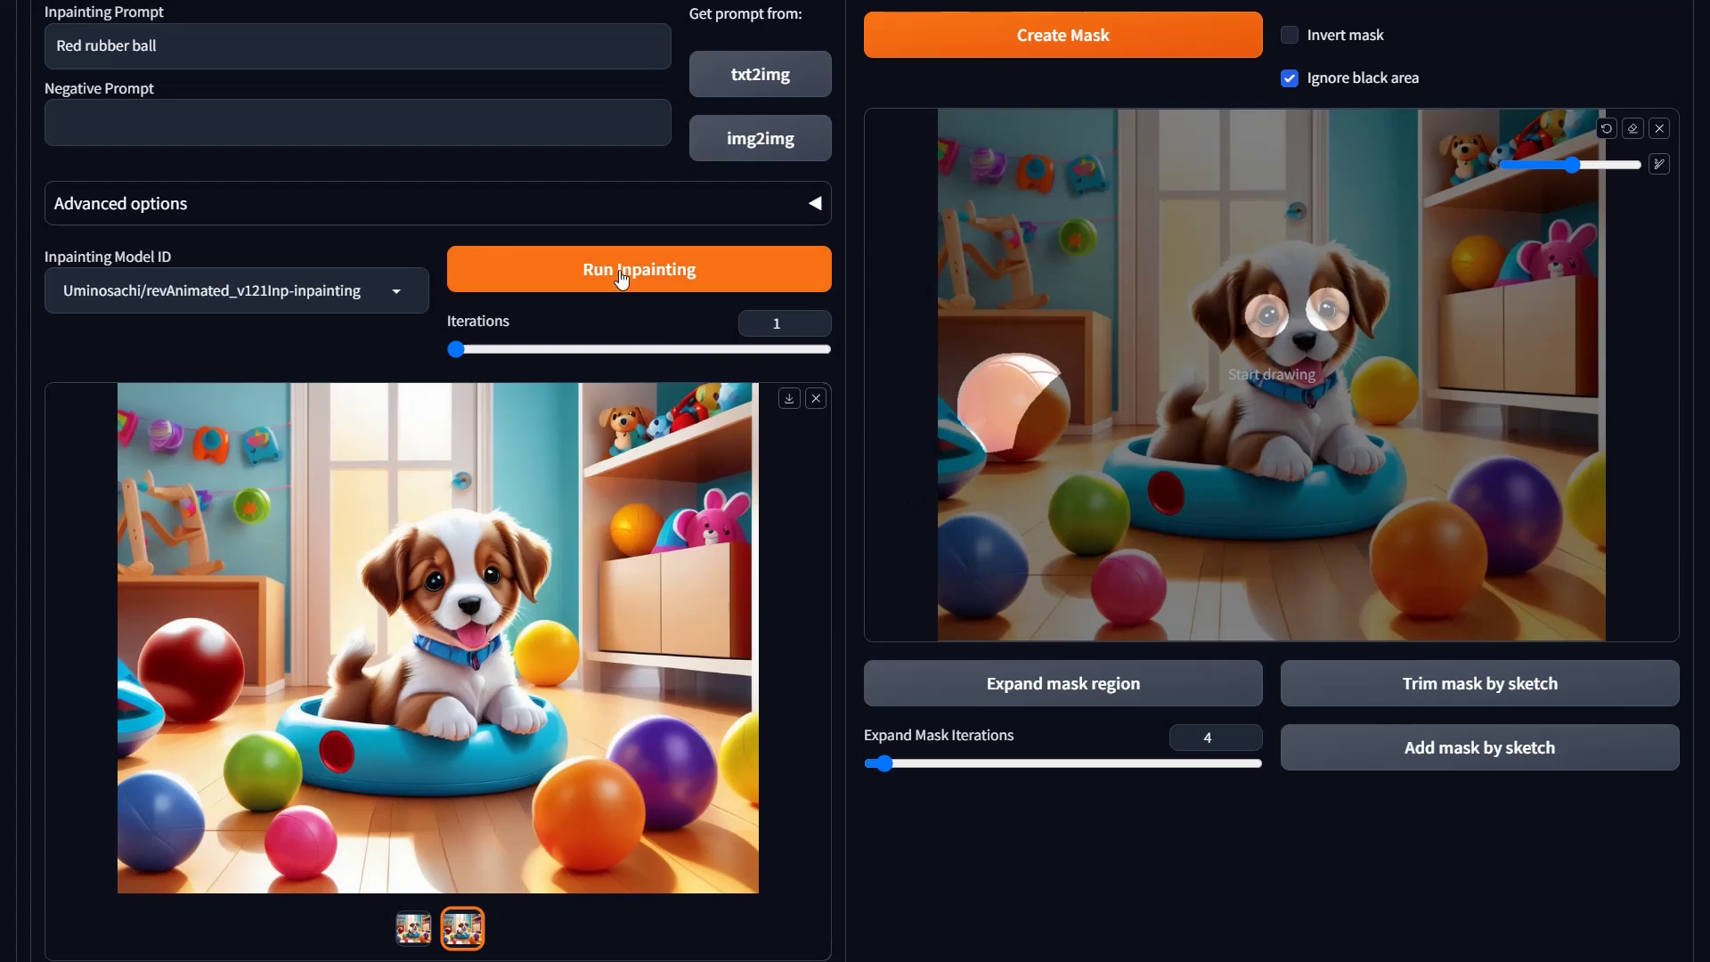
Step: Run inpainting and view the resulting red-eyed puppy image larger
{"action": "left_click", "coordinate": [622, 279]}
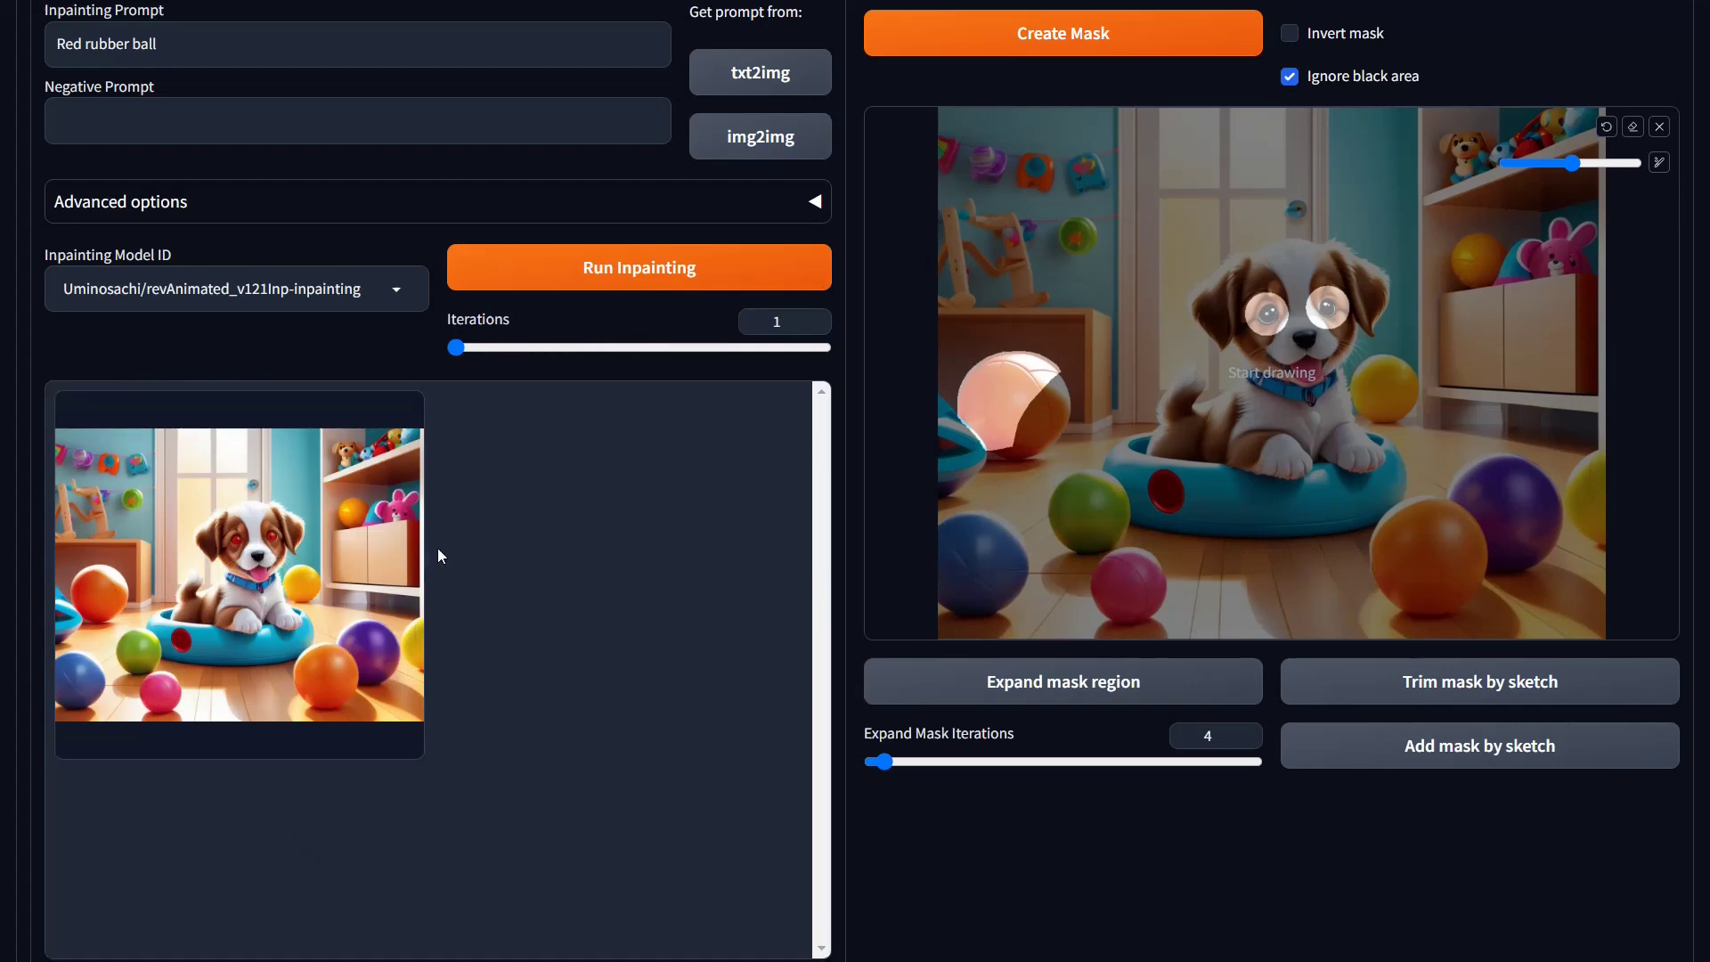
{"action": "scroll", "coordinate": [436, 547], "scroll_direction": "down", "scroll_amount": 3}
{"action": "left_click", "coordinate": [299, 371]}
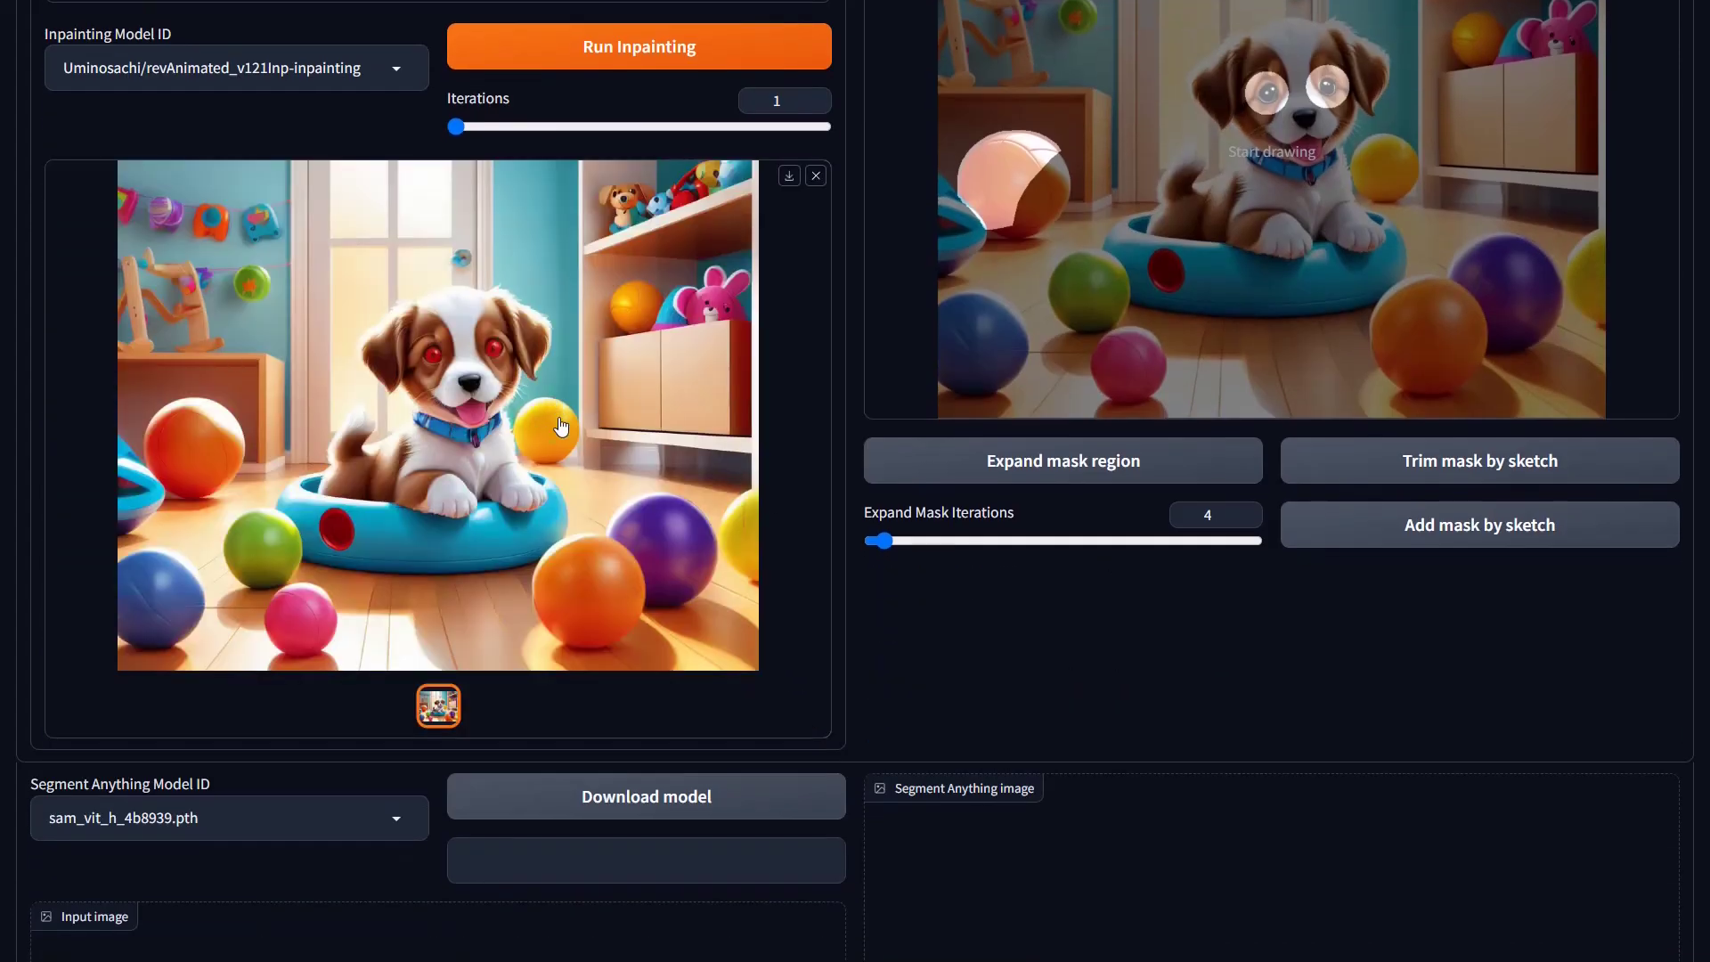
{"action": "scroll", "coordinate": [545, 325], "scroll_direction": "up", "scroll_amount": 7}
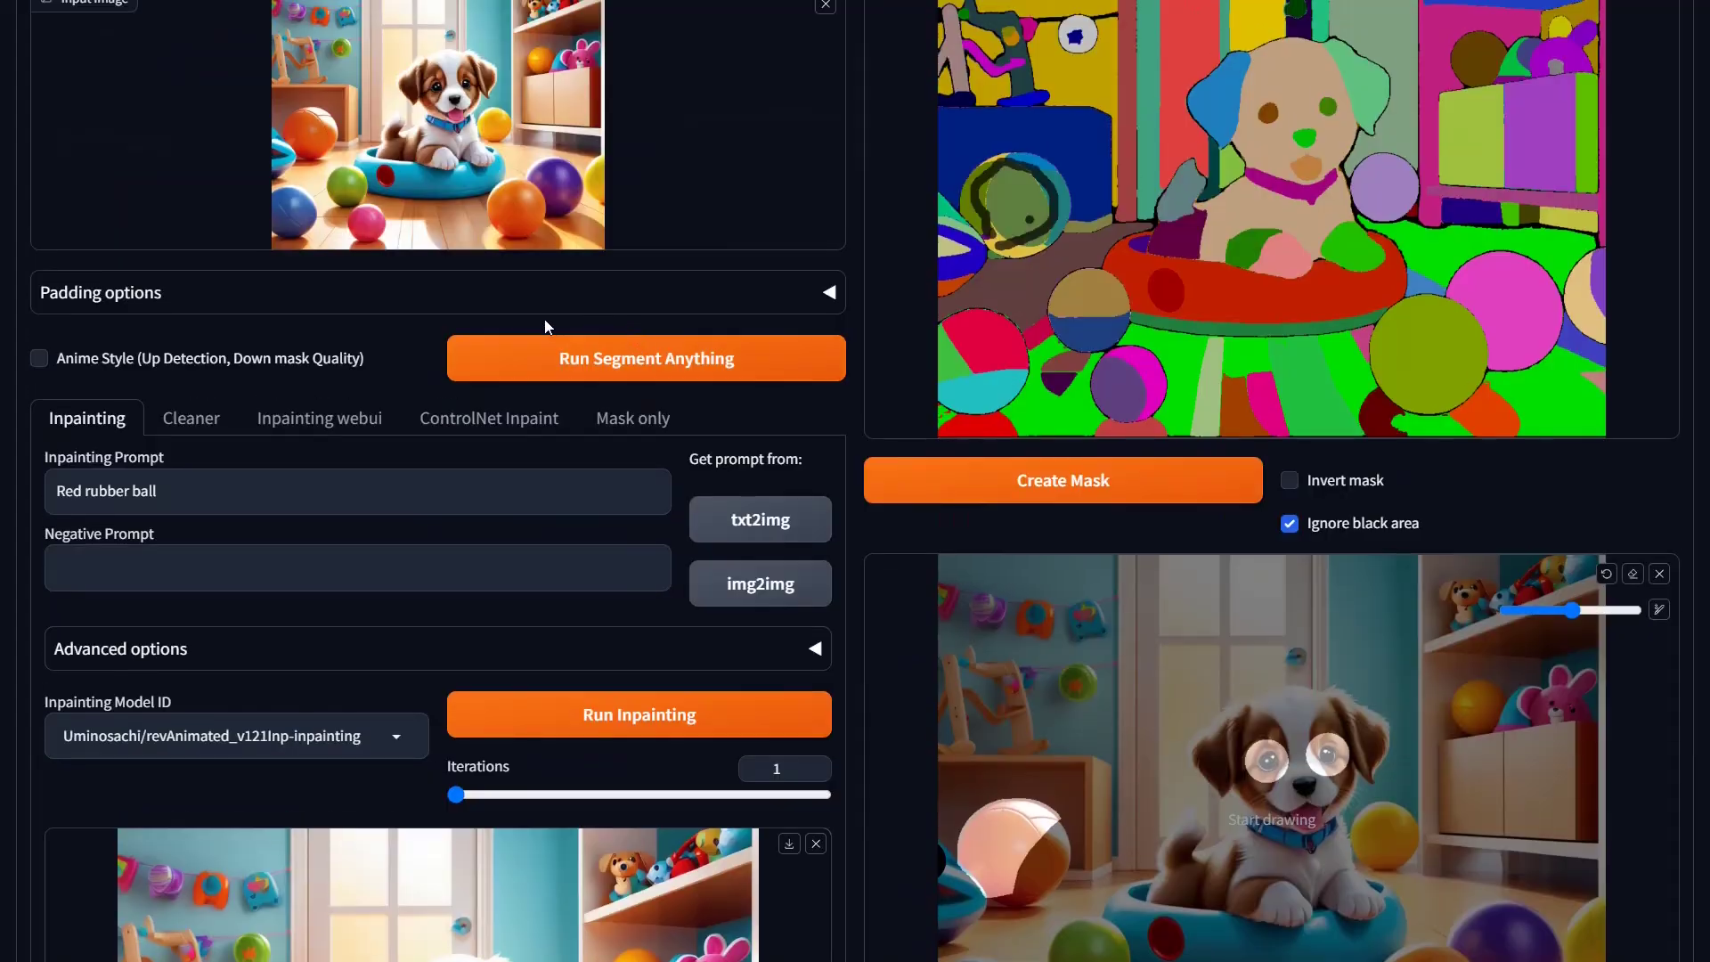
{"action": "scroll", "coordinate": [409, 693], "scroll_direction": "down", "scroll_amount": 5}
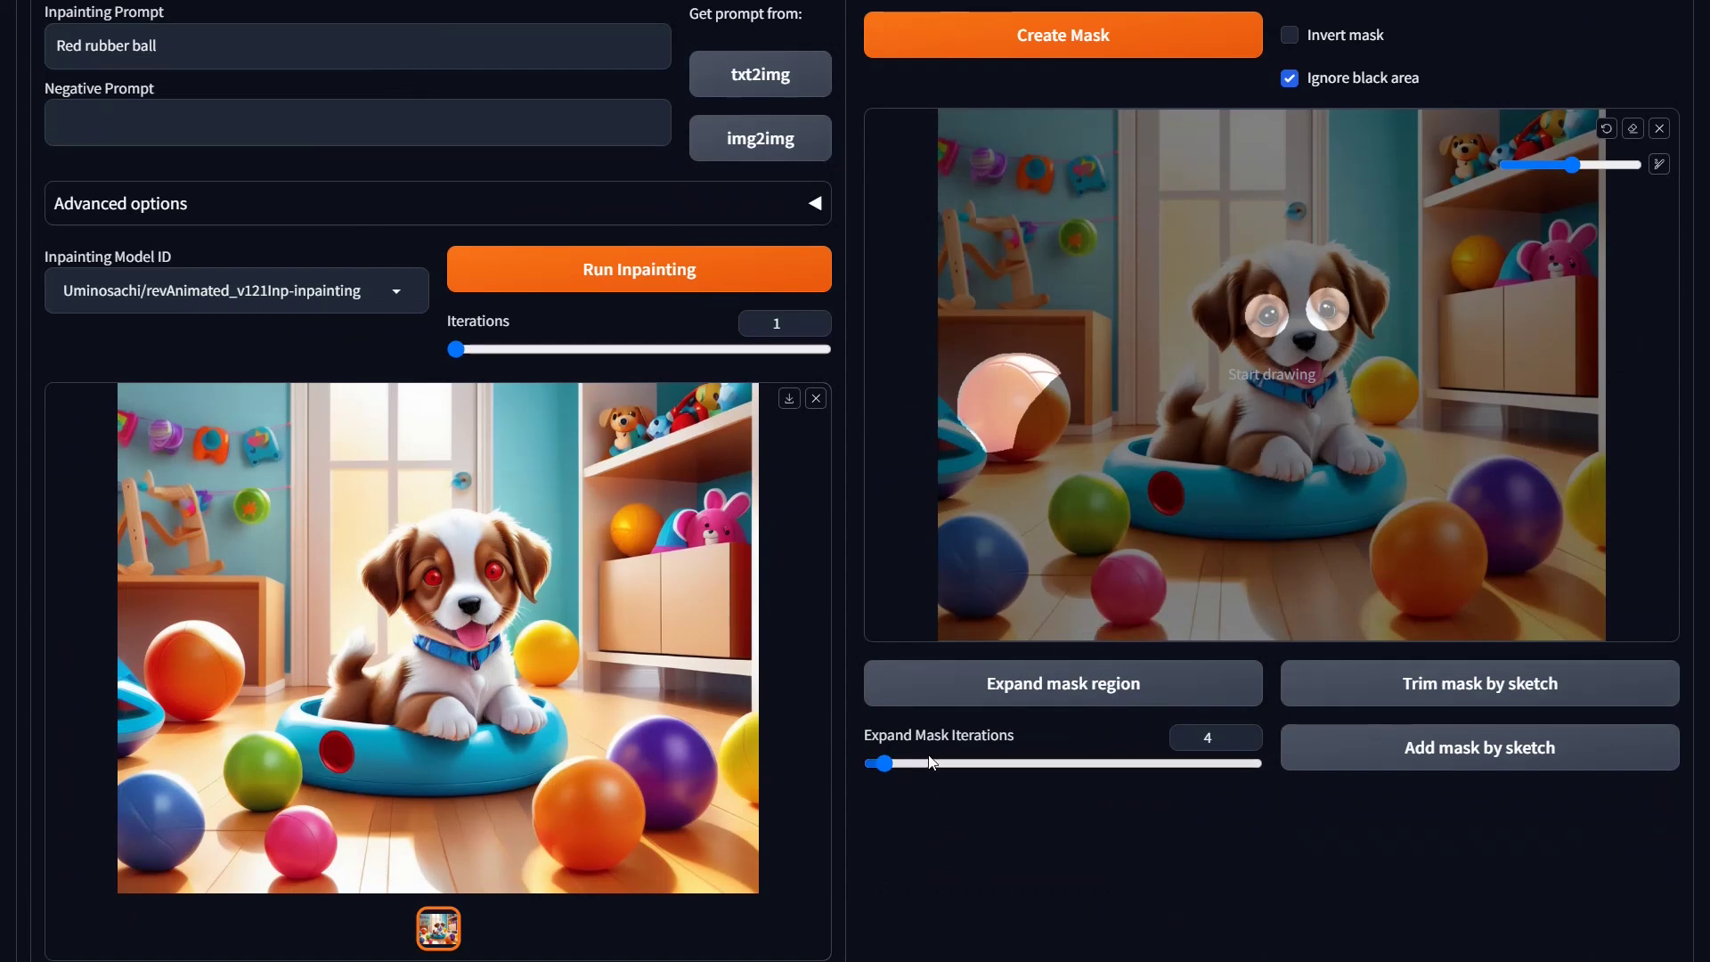
{"action": "scroll", "coordinate": [926, 755], "scroll_direction": "up", "scroll_amount": 8}
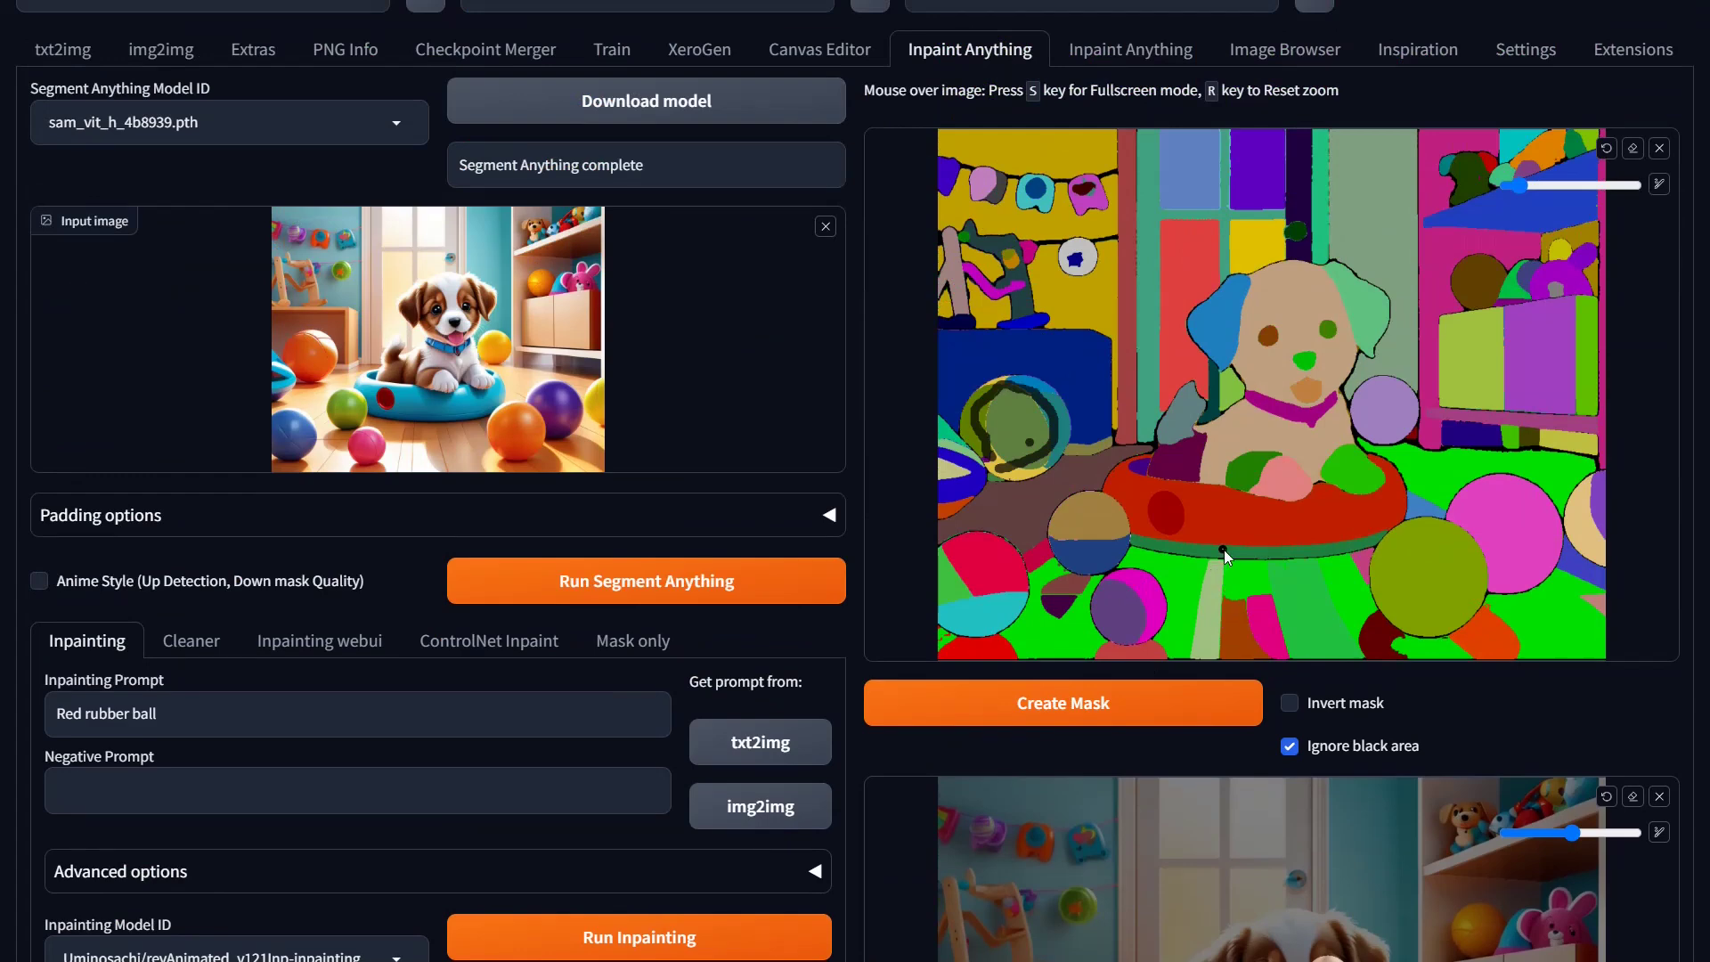
{"action": "left_click", "coordinate": [161, 54]}
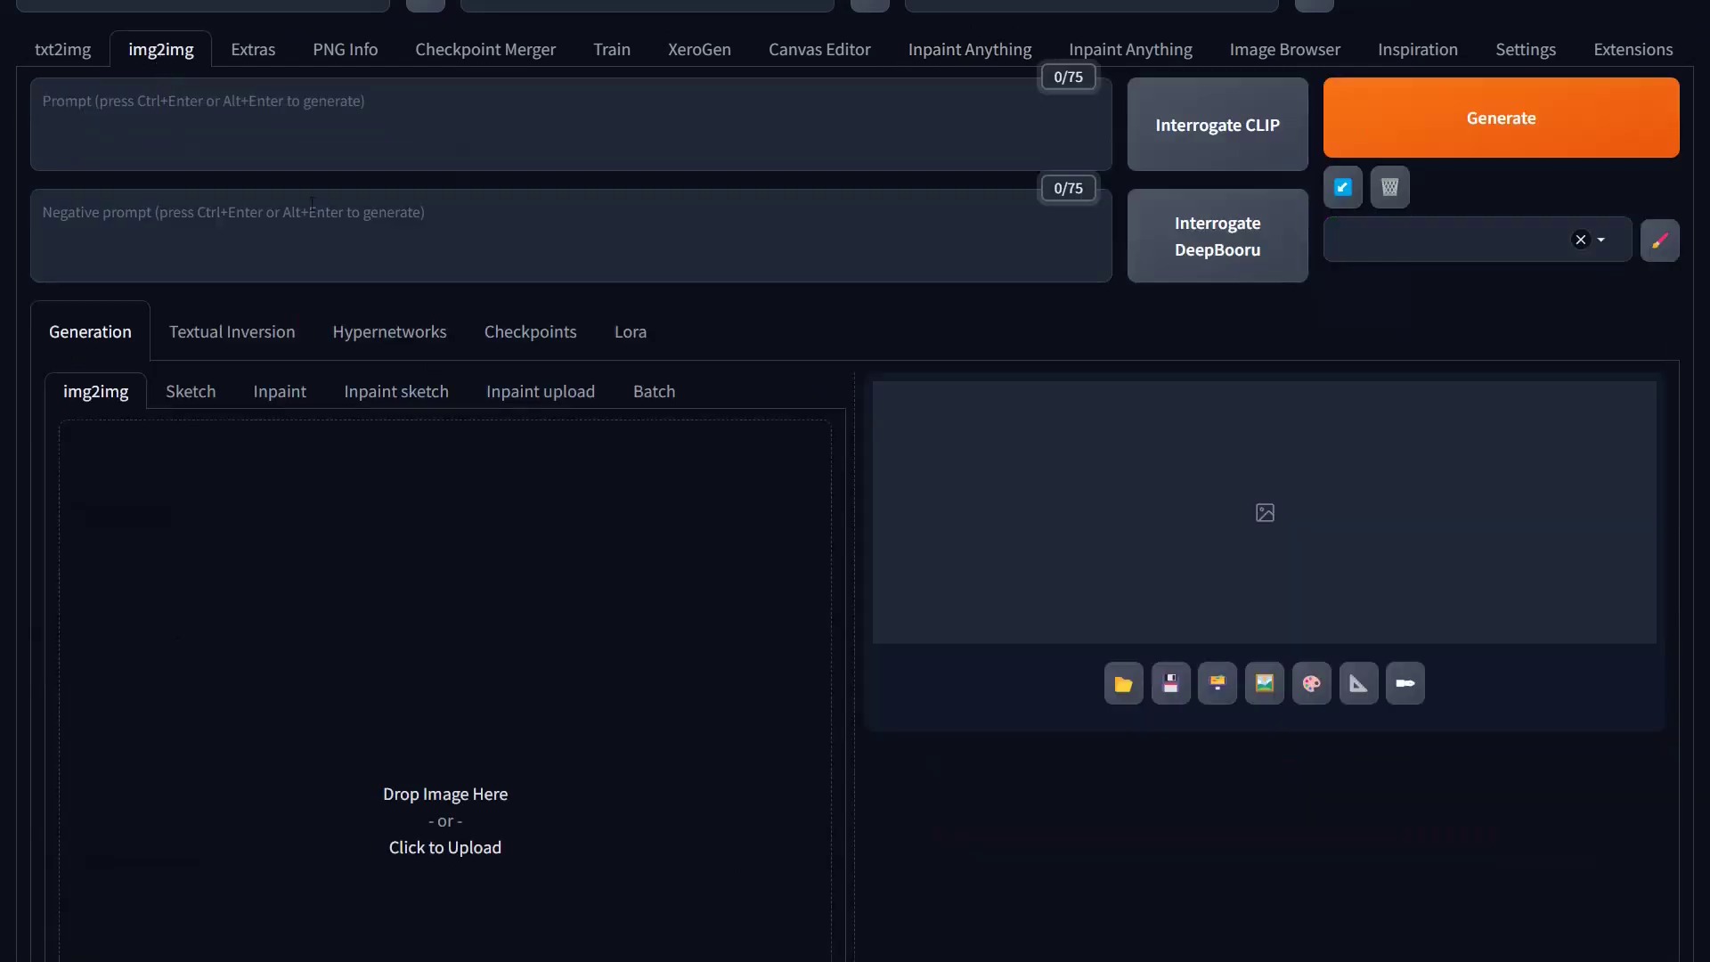
{"action": "left_click", "coordinate": [278, 399]}
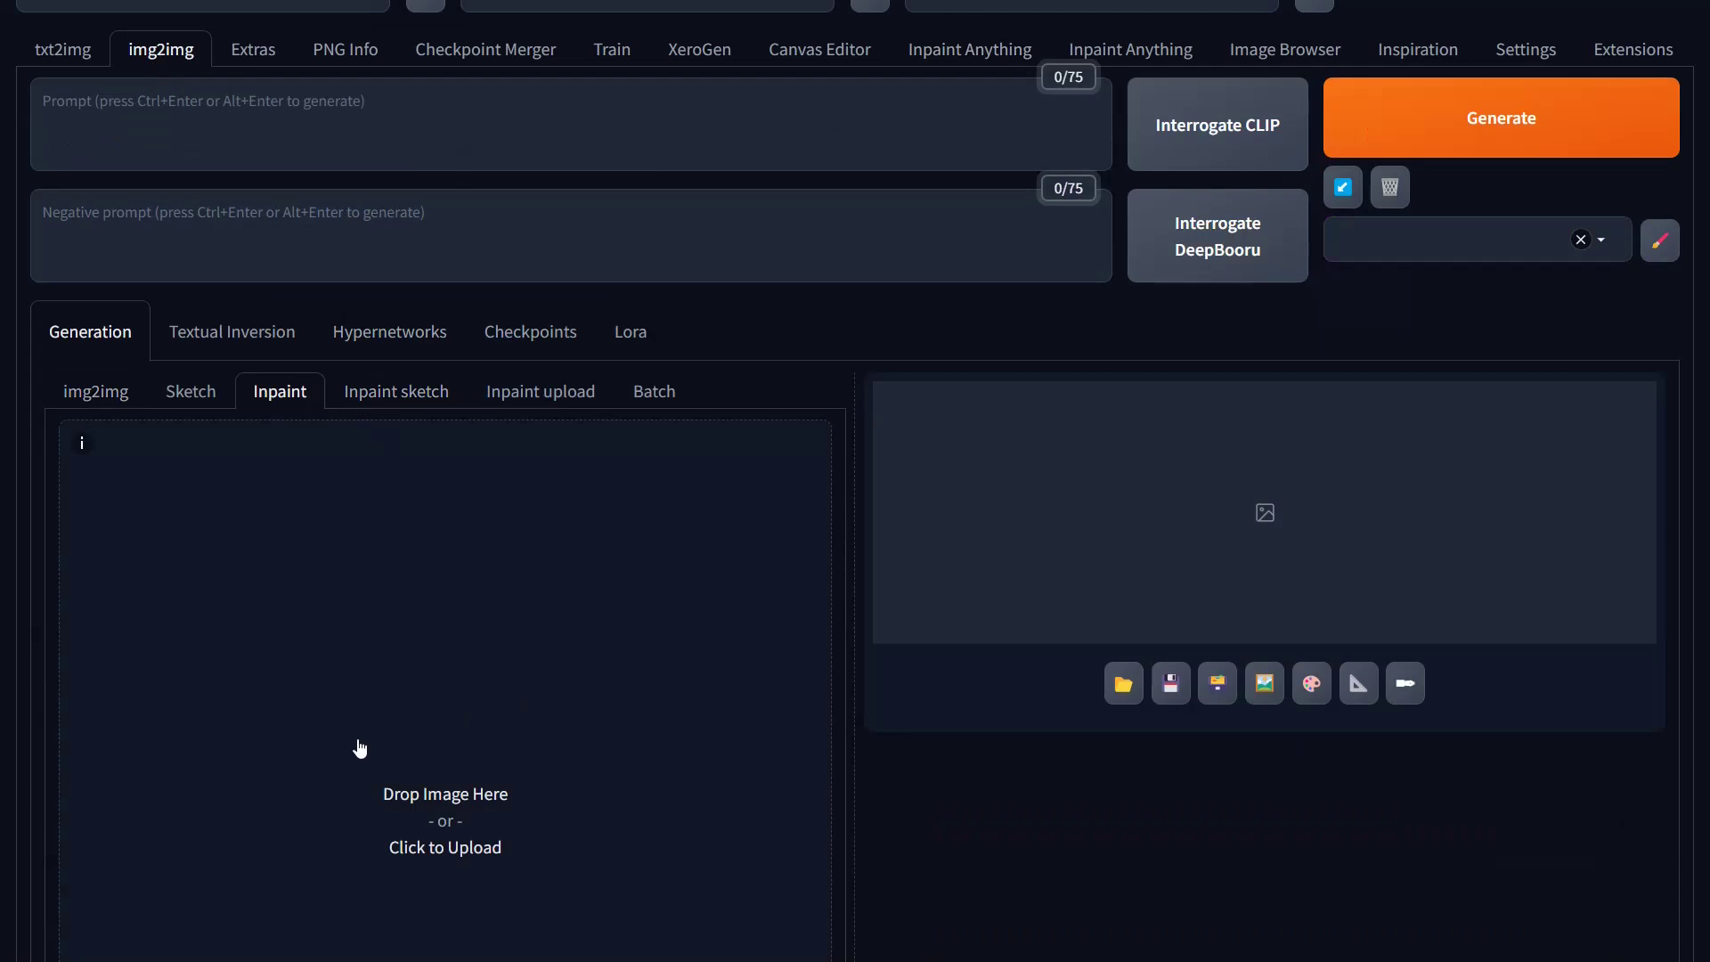
{"action": "left_click", "coordinate": [952, 56]}
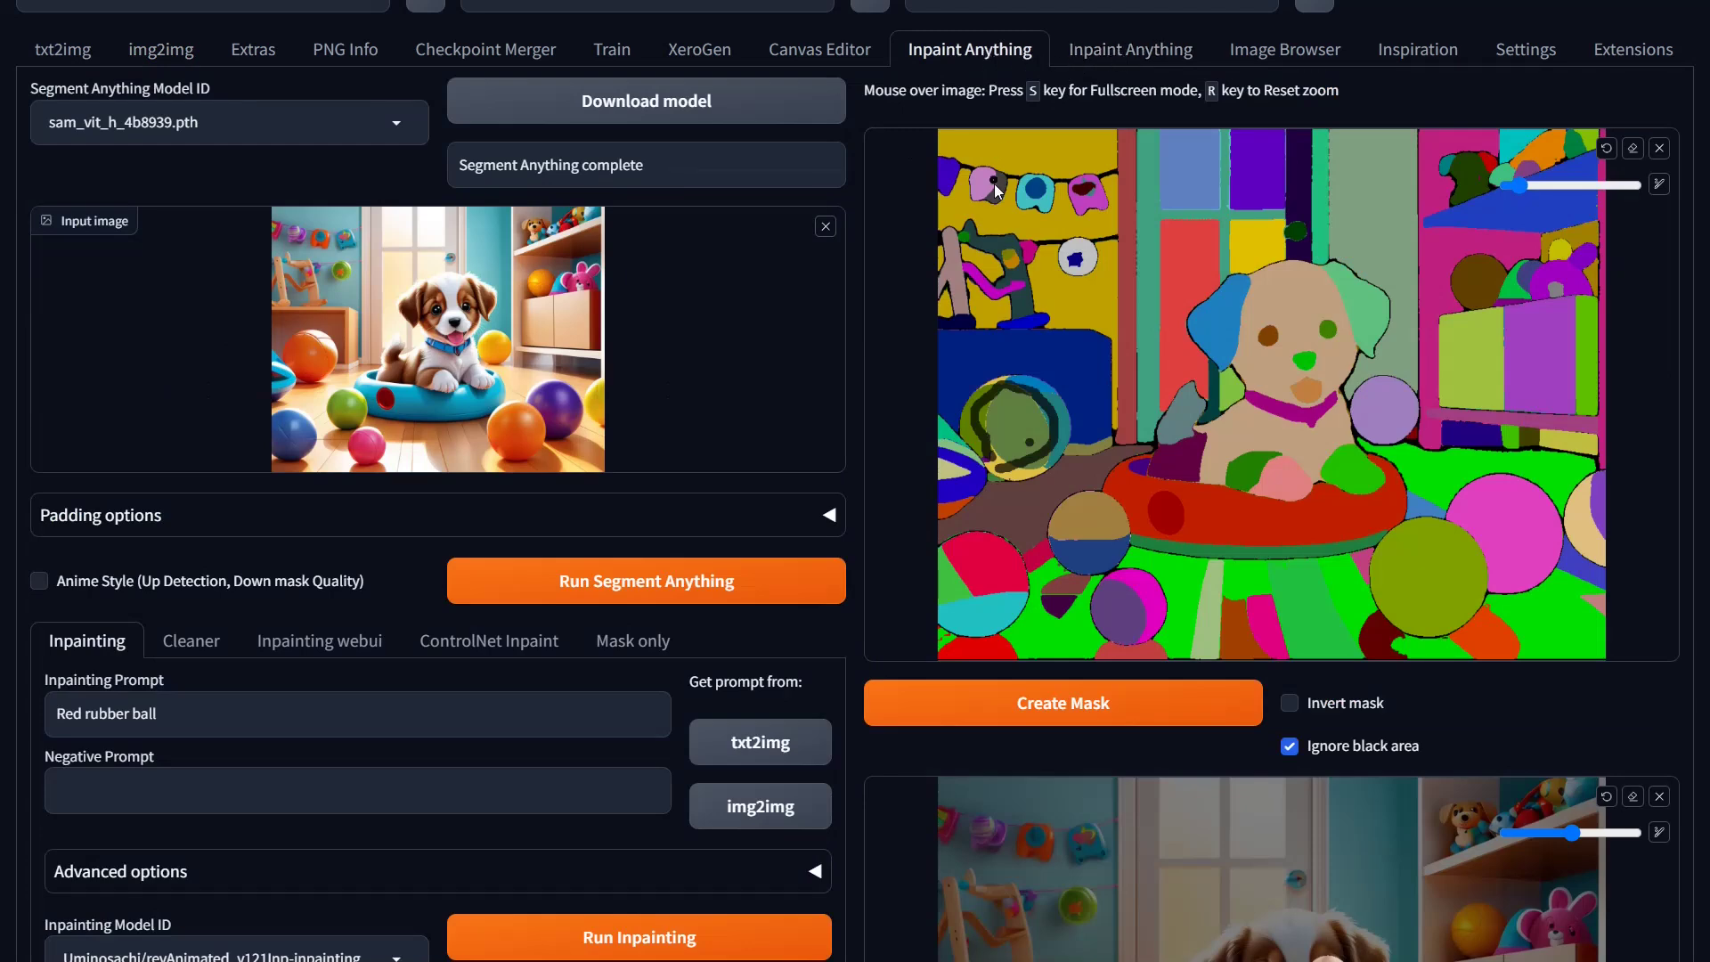
Step: Clear the old scribble and sketch across the puppy's face, chest and body on the segment map
{"action": "scroll", "coordinate": [760, 726], "scroll_direction": "down", "scroll_amount": 3}
{"action": "scroll", "coordinate": [764, 724], "scroll_direction": "up", "scroll_amount": 4}
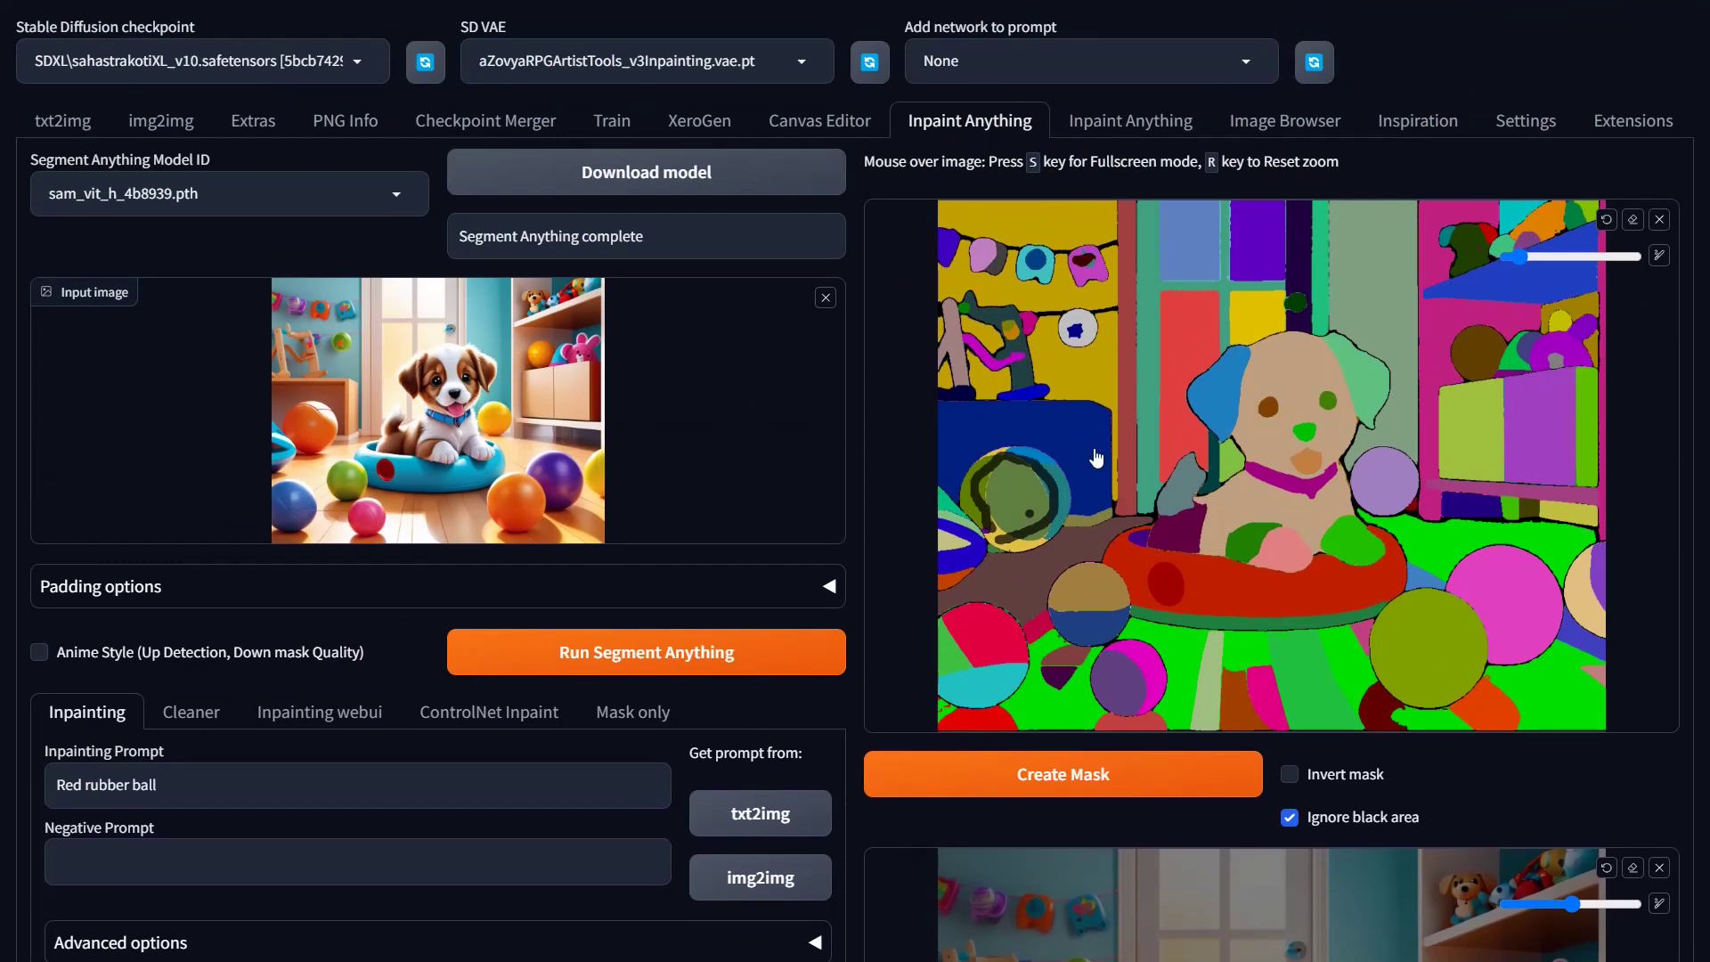
{"action": "left_click", "coordinate": [1607, 219]}
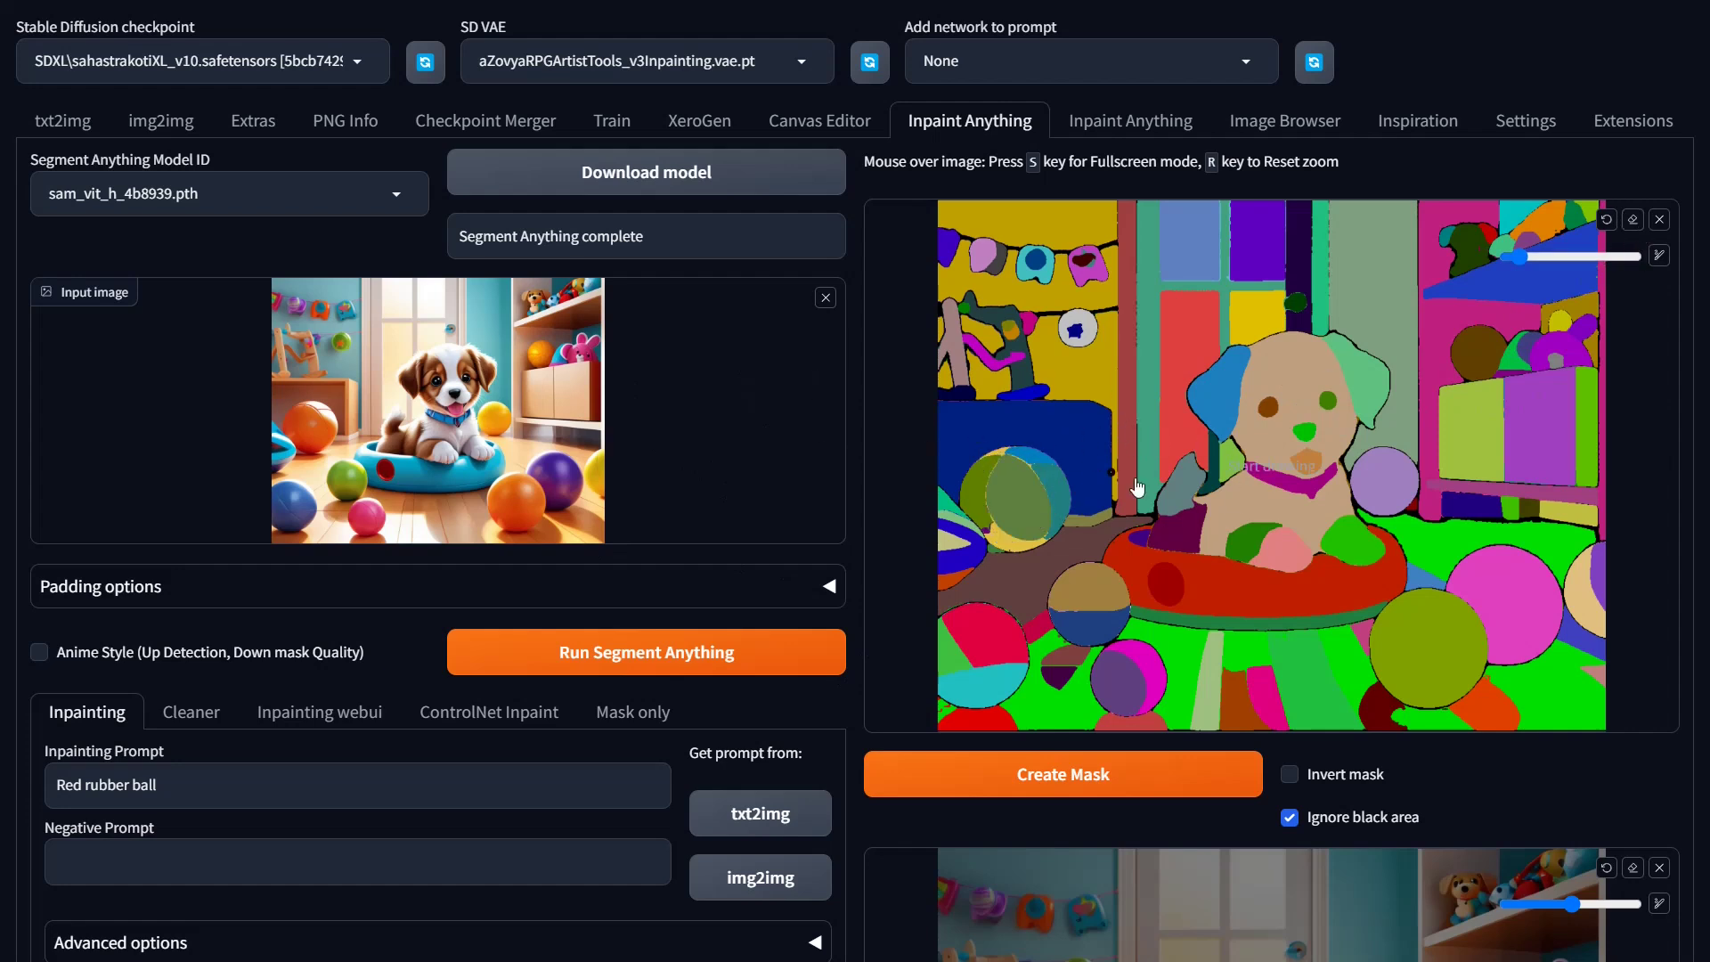
{"action": "left_click_drag", "start_coordinate": [1213, 397], "coordinate": [1373, 382]}
{"action": "mouse_move", "coordinate": [1300, 430]}
{"action": "left_mouse_down"}
{"action": "mouse_move", "coordinate": [1296, 512]}
{"action": "mouse_move", "coordinate": [1270, 557]}
{"action": "mouse_move", "coordinate": [1307, 515]}
{"action": "mouse_move", "coordinate": [1356, 540]}
{"action": "left_mouse_up"}
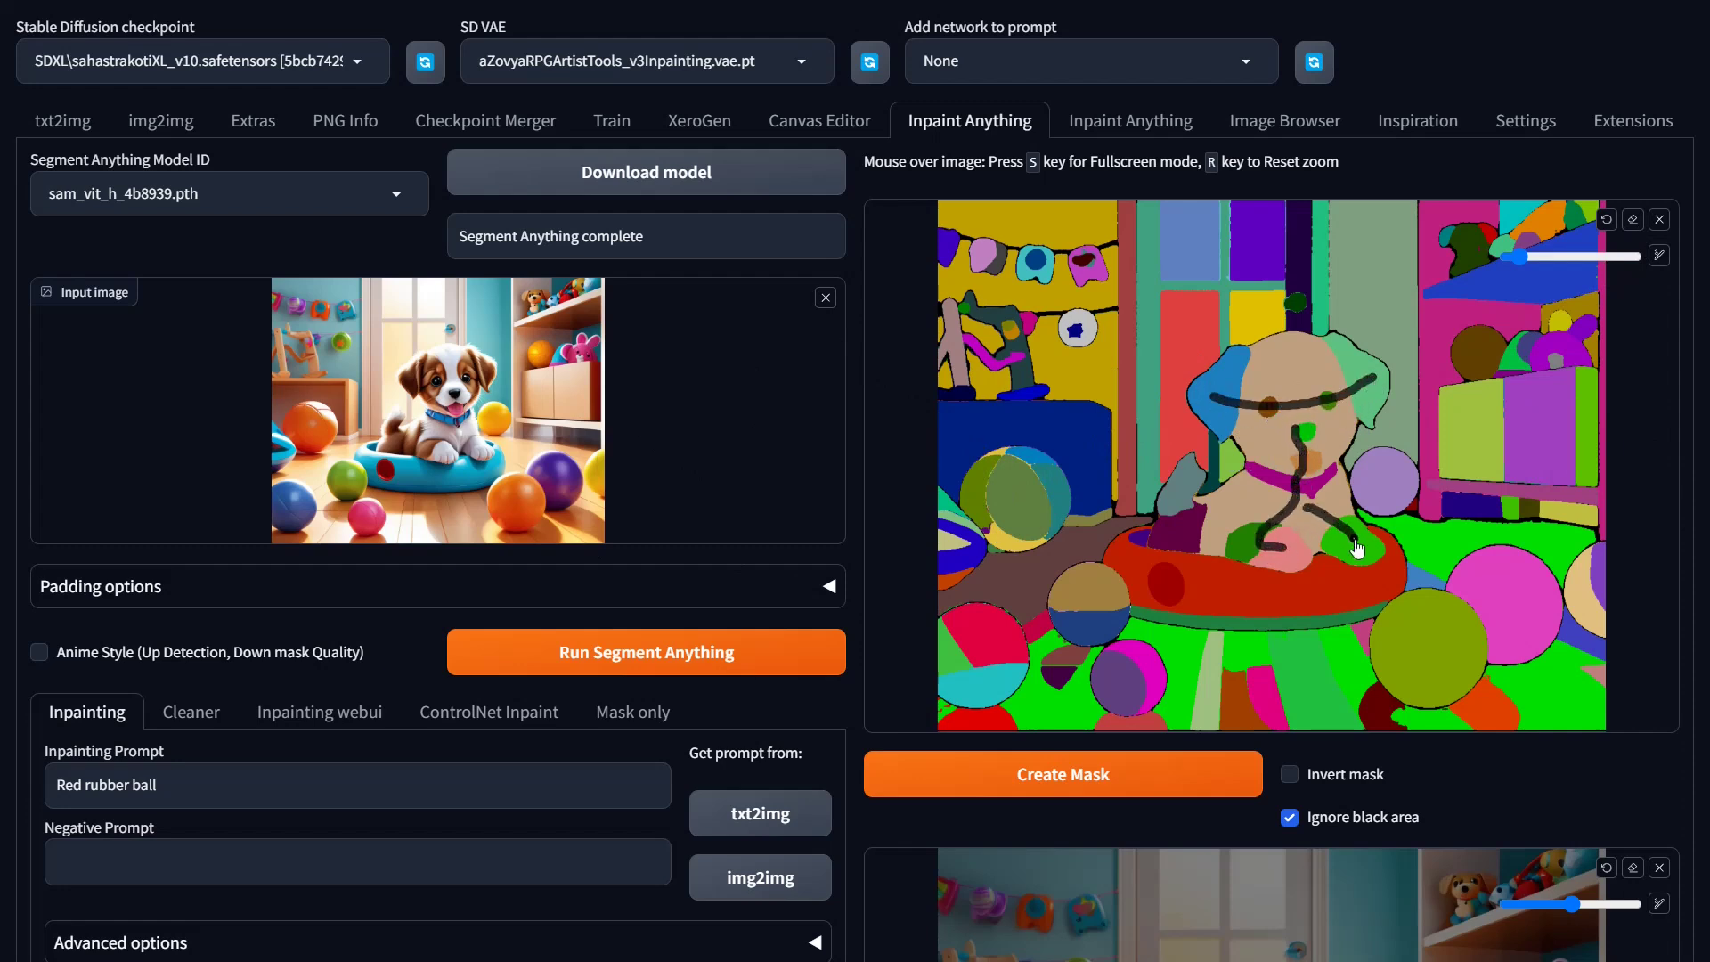
{"action": "mouse_move", "coordinate": [1183, 483]}
{"action": "left_mouse_down"}
{"action": "mouse_move", "coordinate": [1183, 530]}
{"action": "mouse_move", "coordinate": [1232, 545]}
{"action": "left_mouse_up"}
{"action": "left_click", "coordinate": [1137, 588]}
Step: Create the puppy mask and replace the inpainting prompt with 'cute kitten'
{"action": "left_click", "coordinate": [1060, 774]}
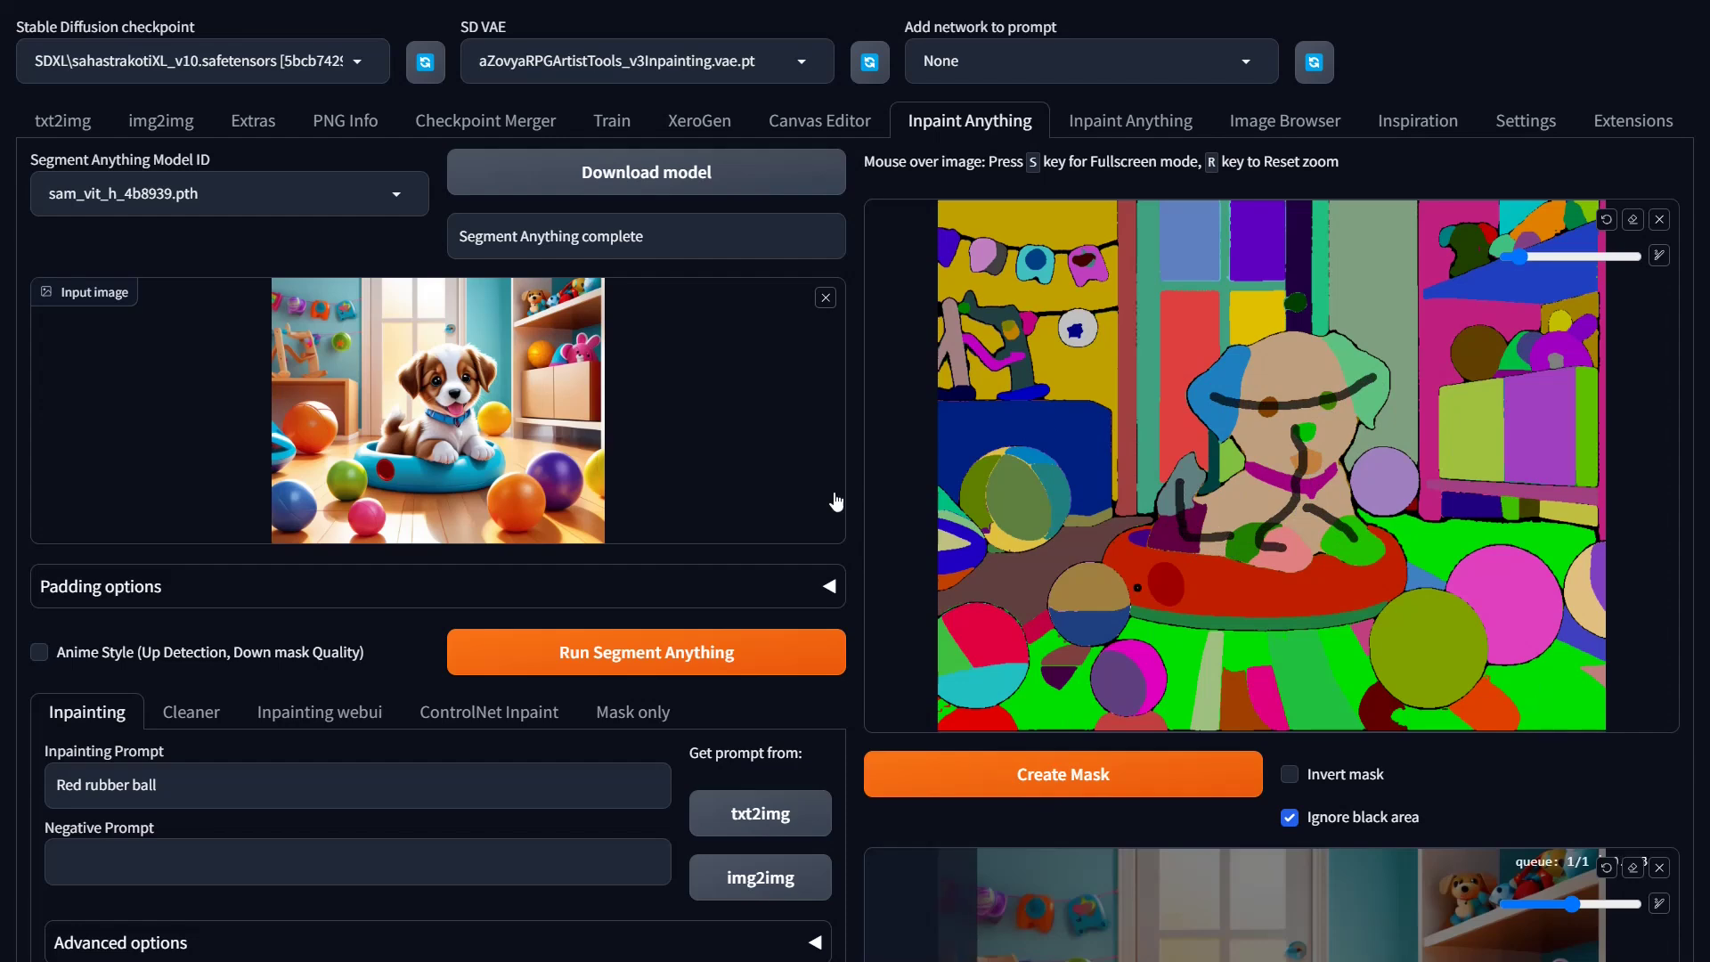
{"action": "scroll", "coordinate": [702, 369], "scroll_direction": "down", "scroll_amount": 2}
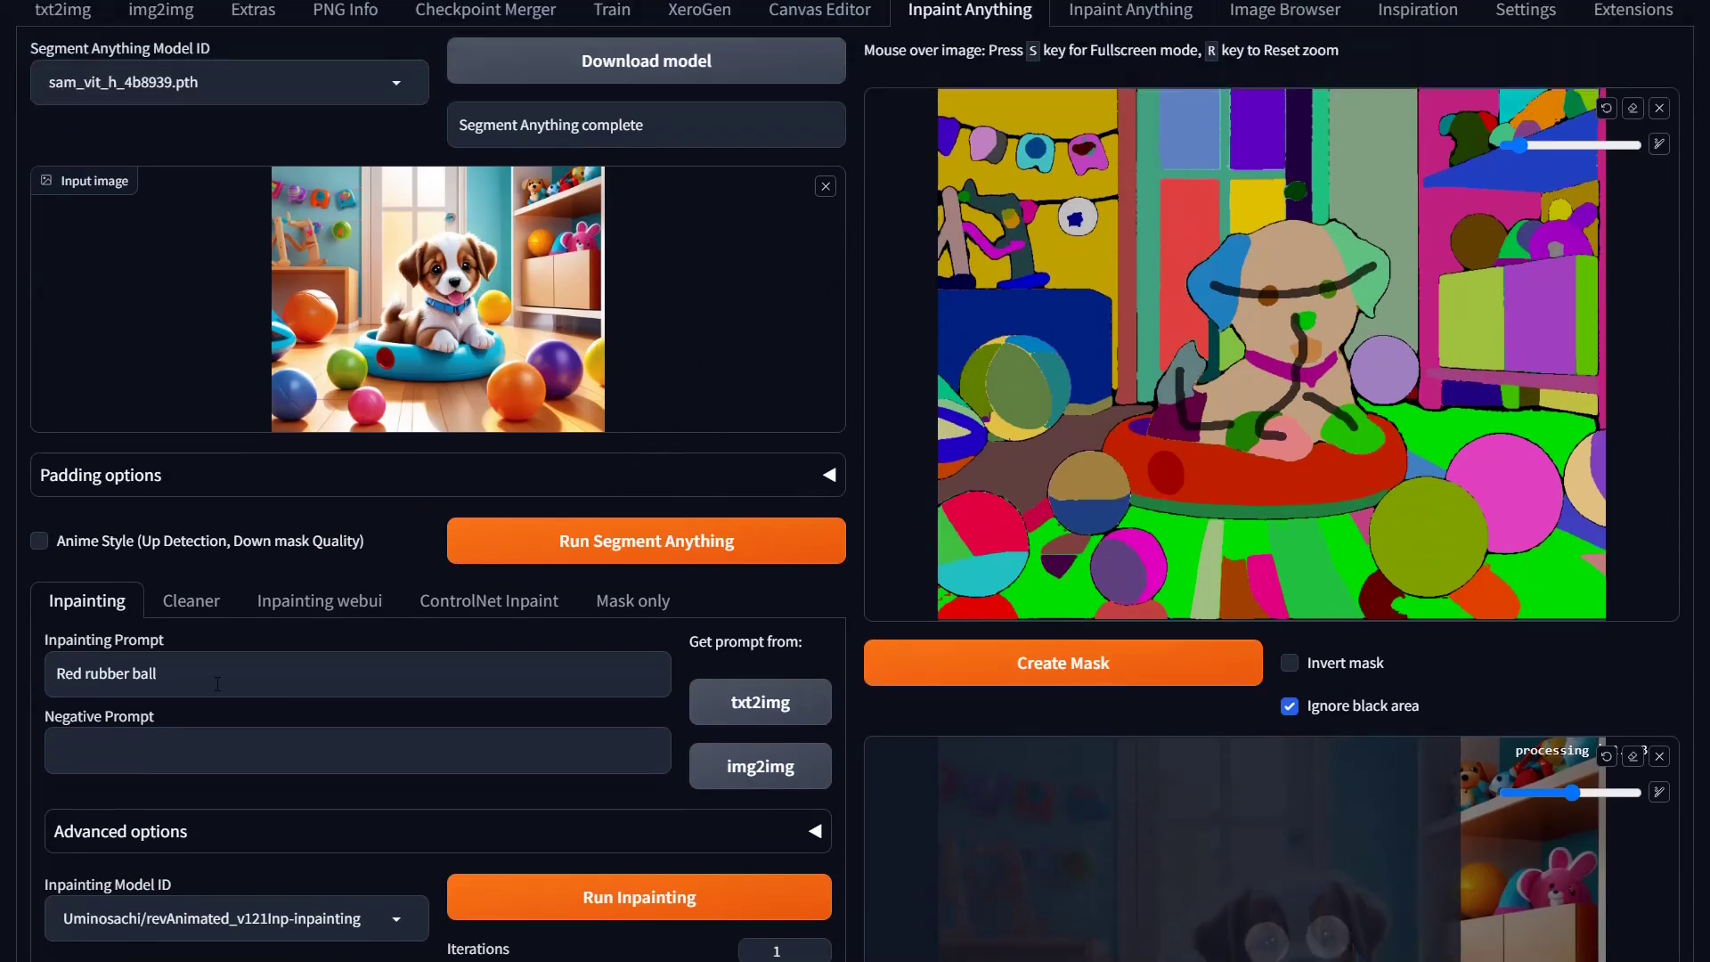
{"action": "triple_click", "coordinate": [217, 683]}
{"action": "type", "text": "cute kitten"}
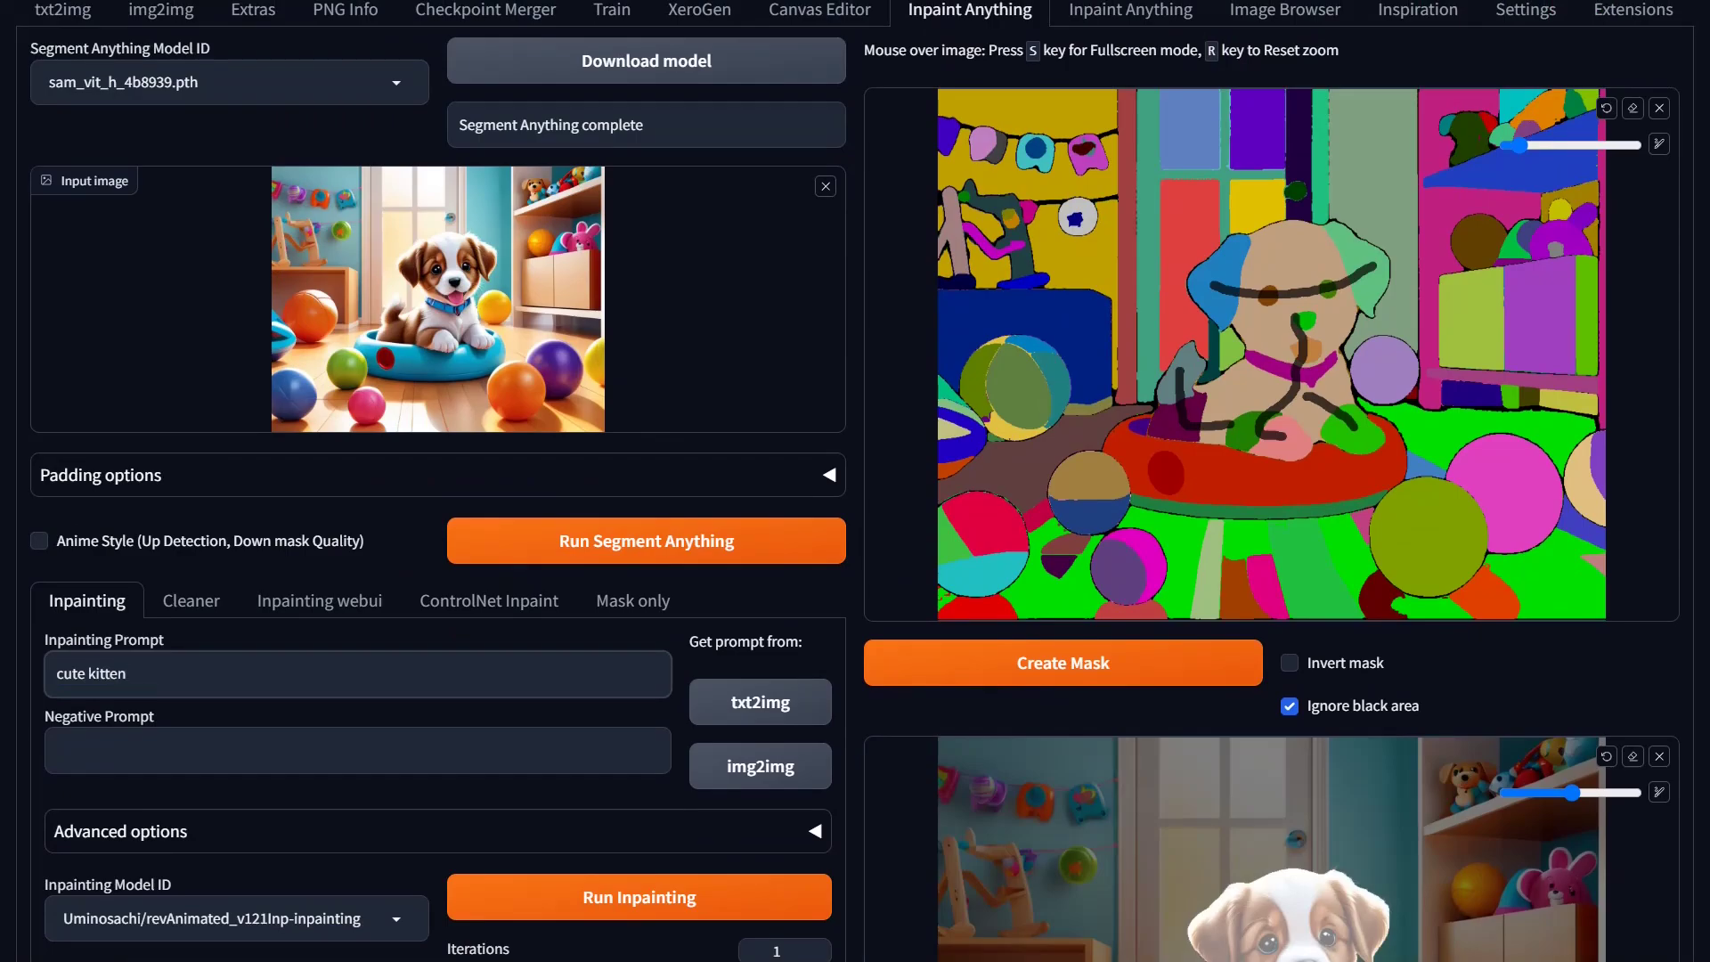
Step: Expand the puppy mask twice and run inpainting to turn it into a kitten
{"action": "scroll", "coordinate": [1224, 547], "scroll_direction": "down", "scroll_amount": 5}
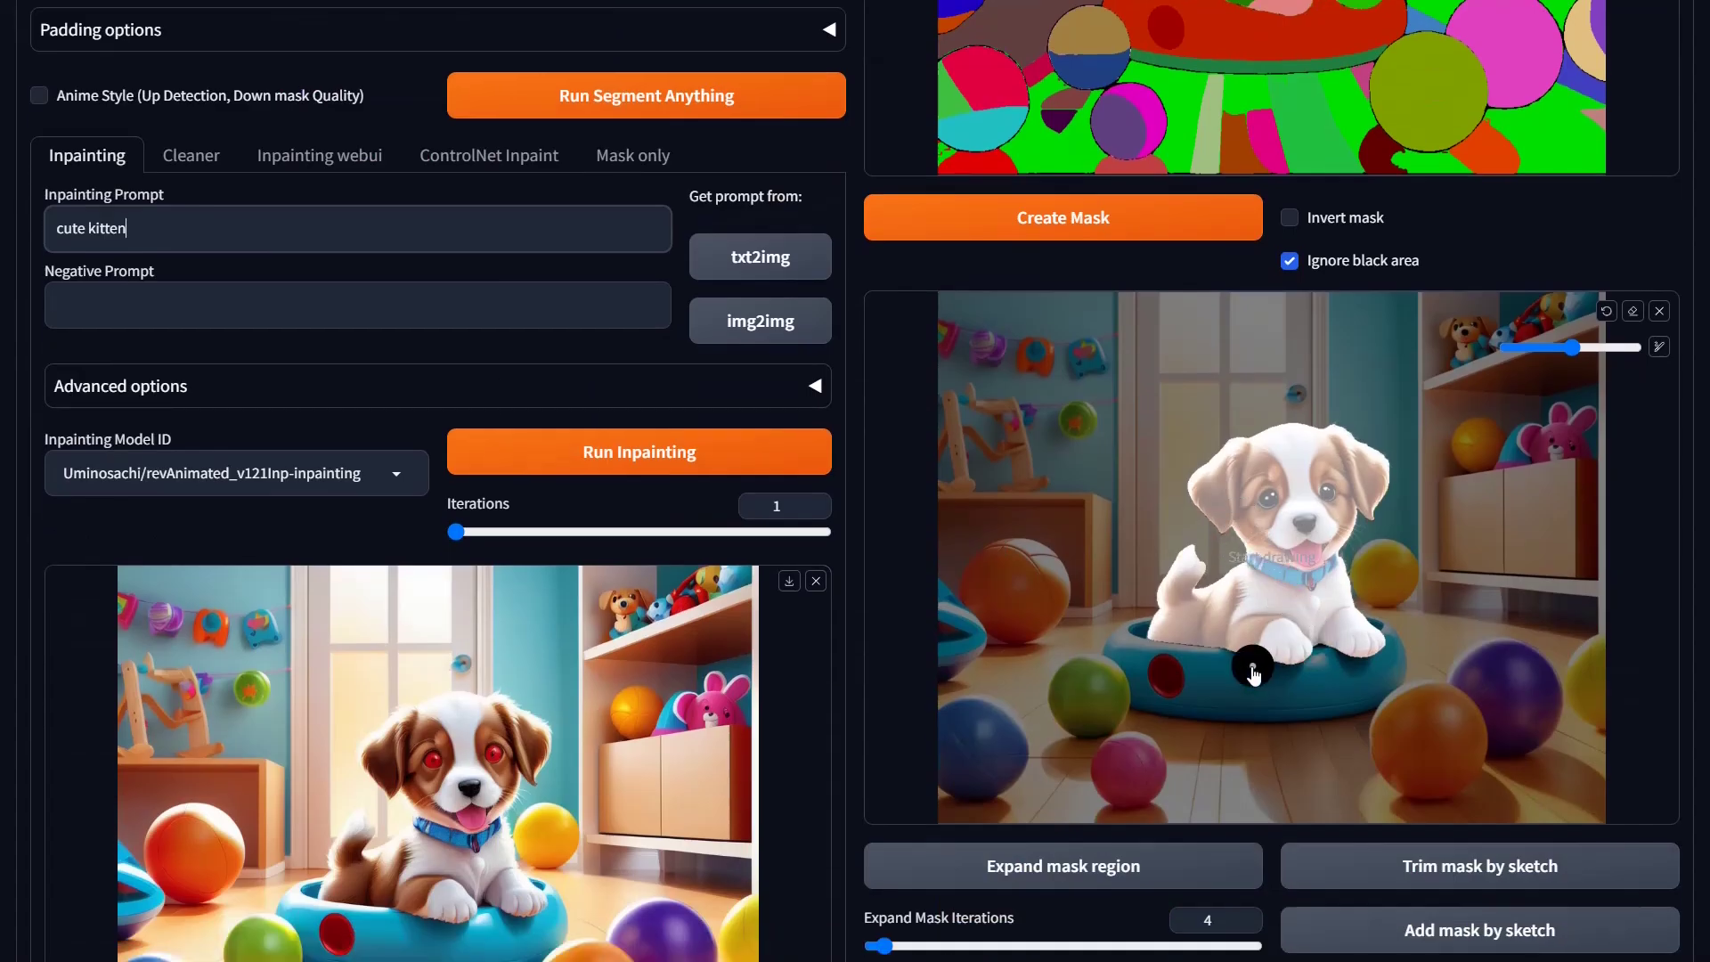
{"action": "scroll", "coordinate": [1252, 674], "scroll_direction": "down", "scroll_amount": 1}
{"action": "left_click_drag", "start_coordinate": [886, 837], "coordinate": [900, 837]}
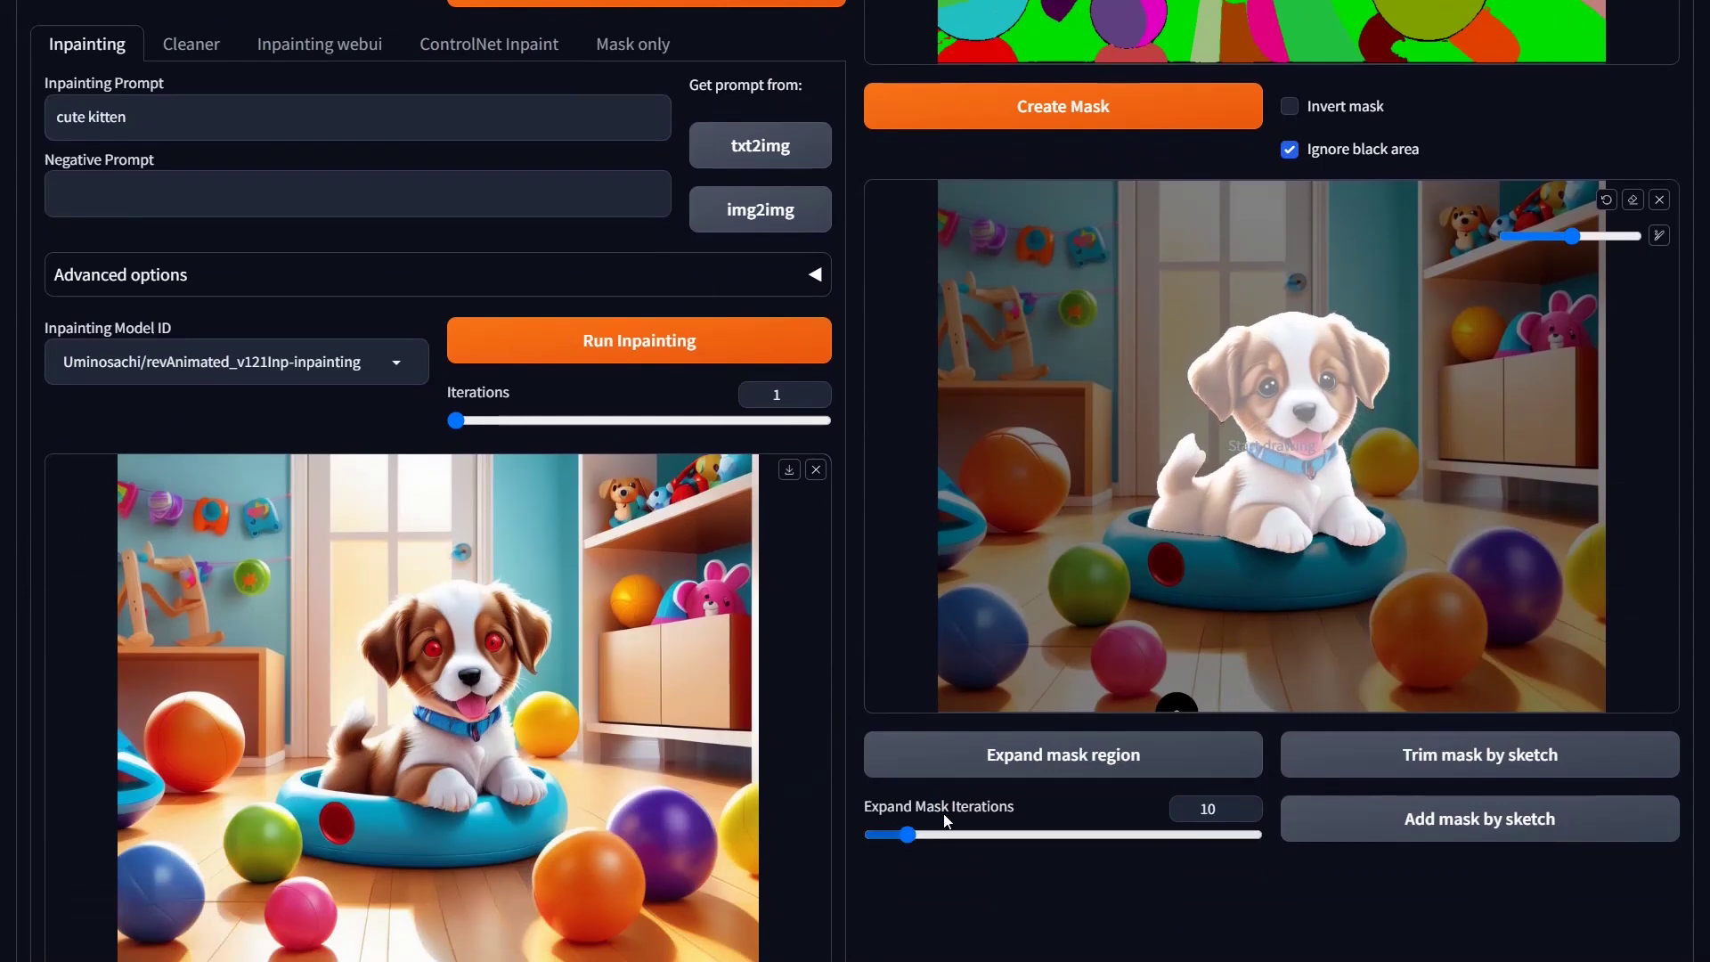
{"action": "left_click", "coordinate": [1039, 756]}
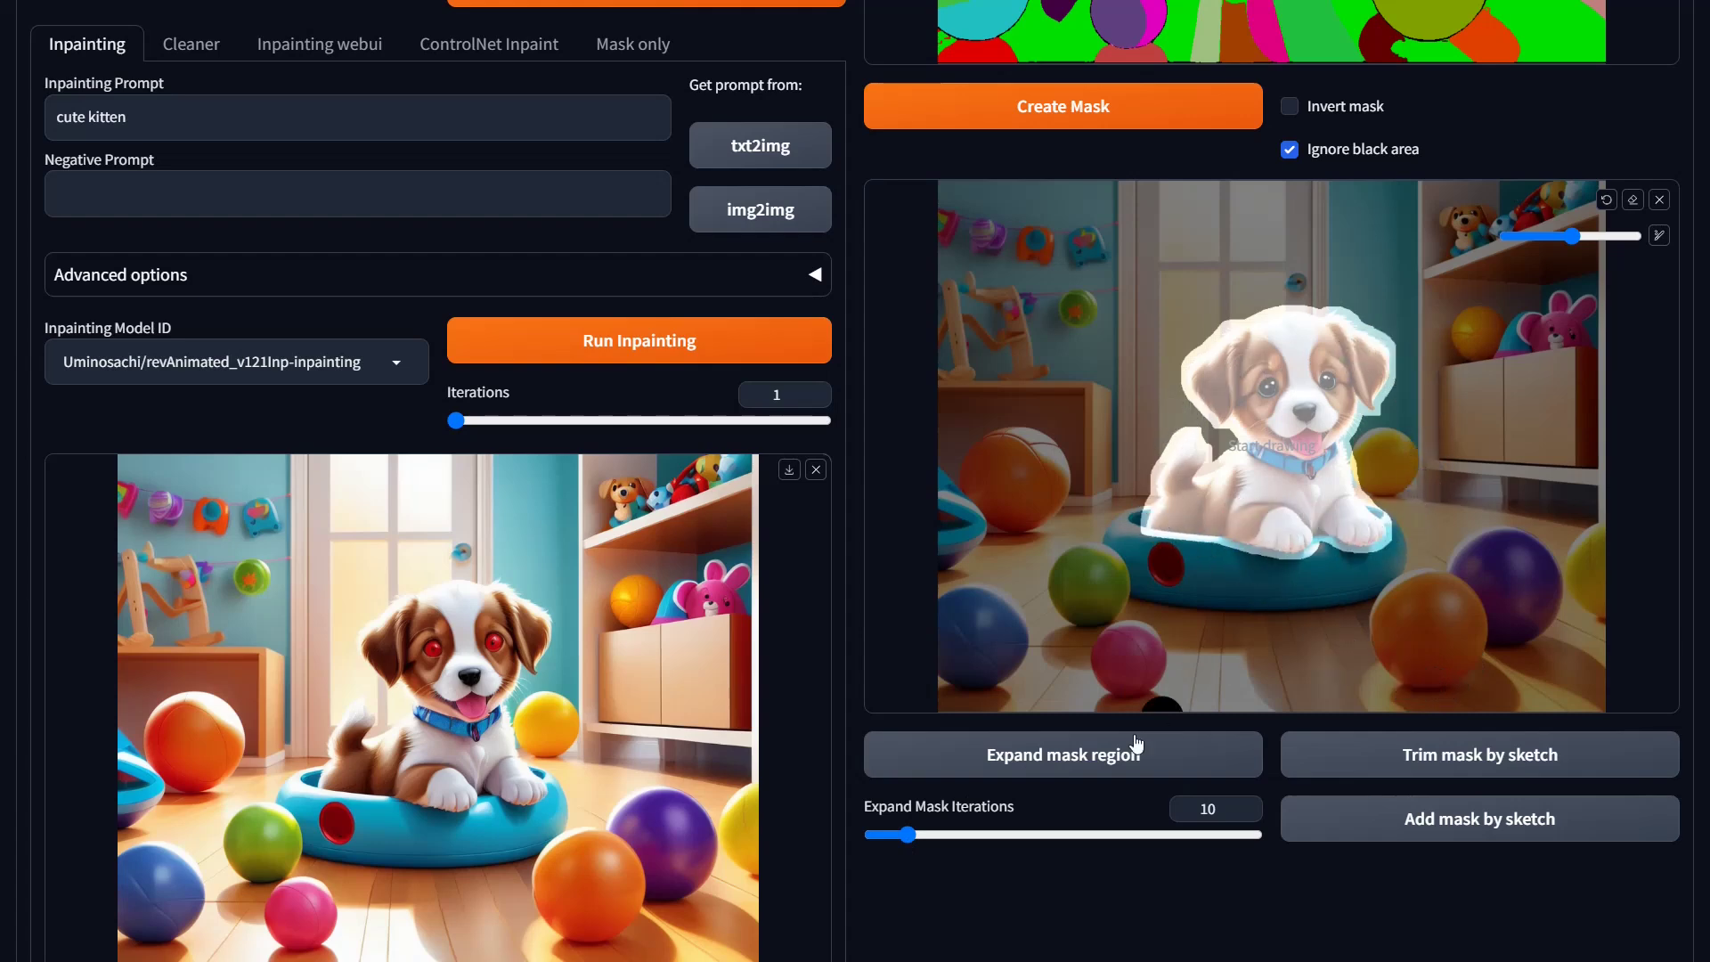
{"action": "left_click", "coordinate": [1079, 770]}
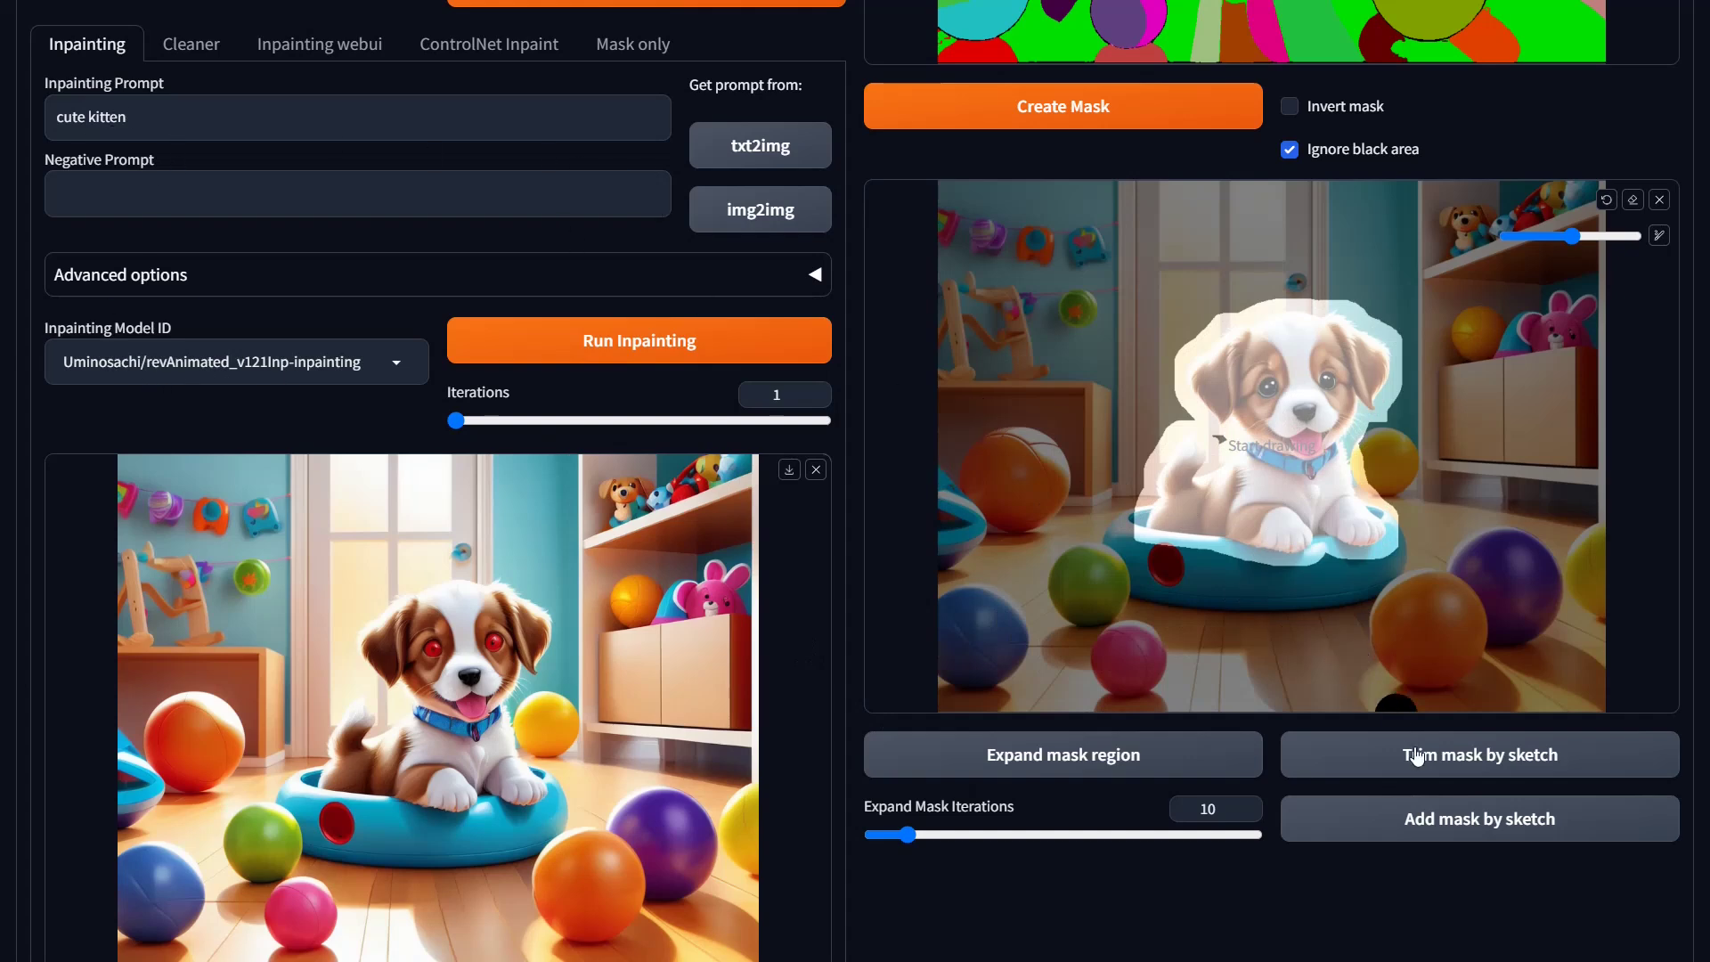
{"action": "left_click", "coordinate": [670, 342]}
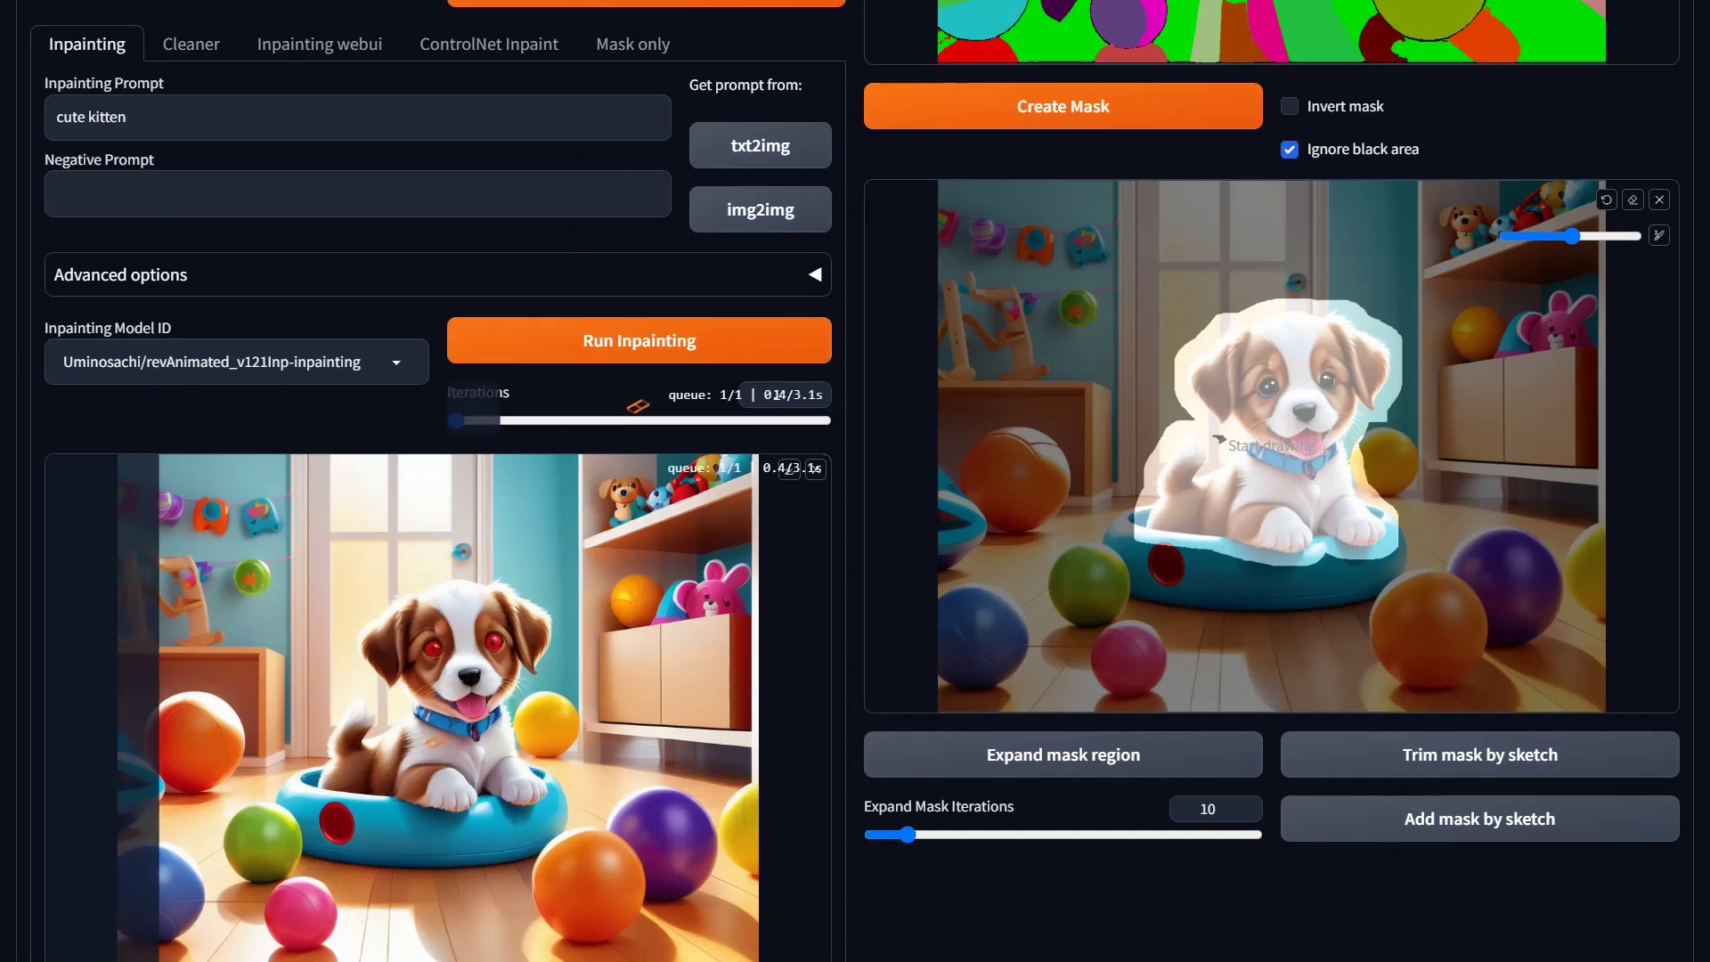
{"action": "scroll", "coordinate": [1246, 790], "scroll_direction": "down", "scroll_amount": 3}
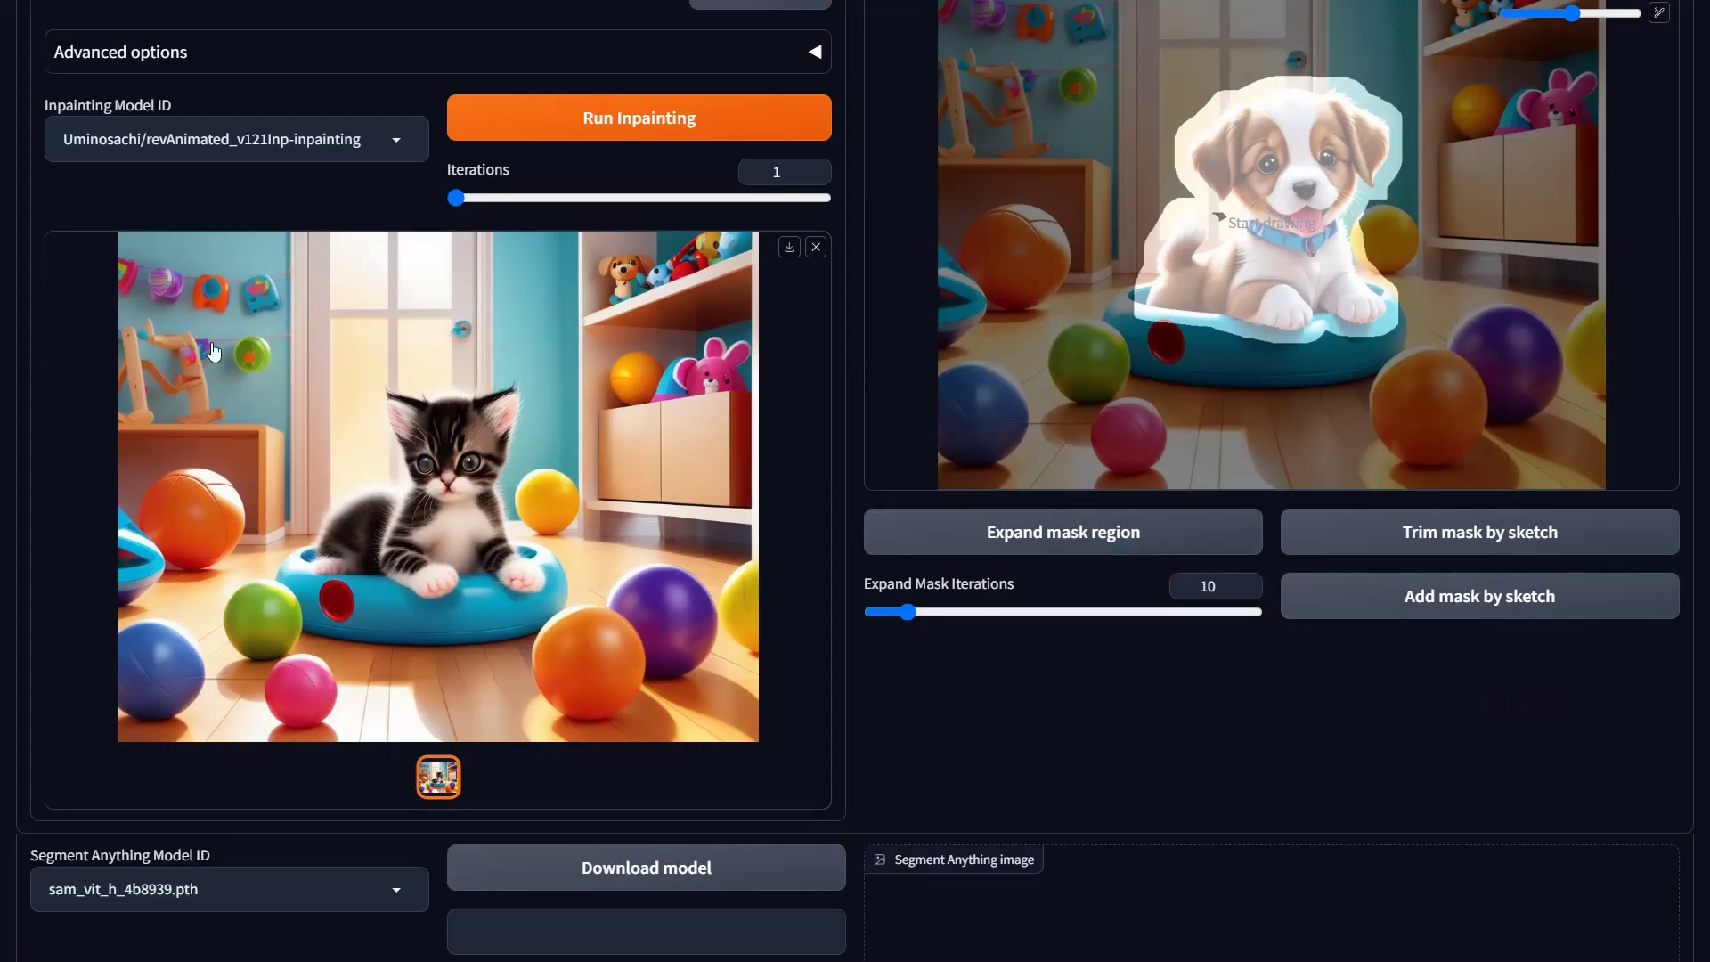
{"action": "left_click", "coordinate": [397, 142]}
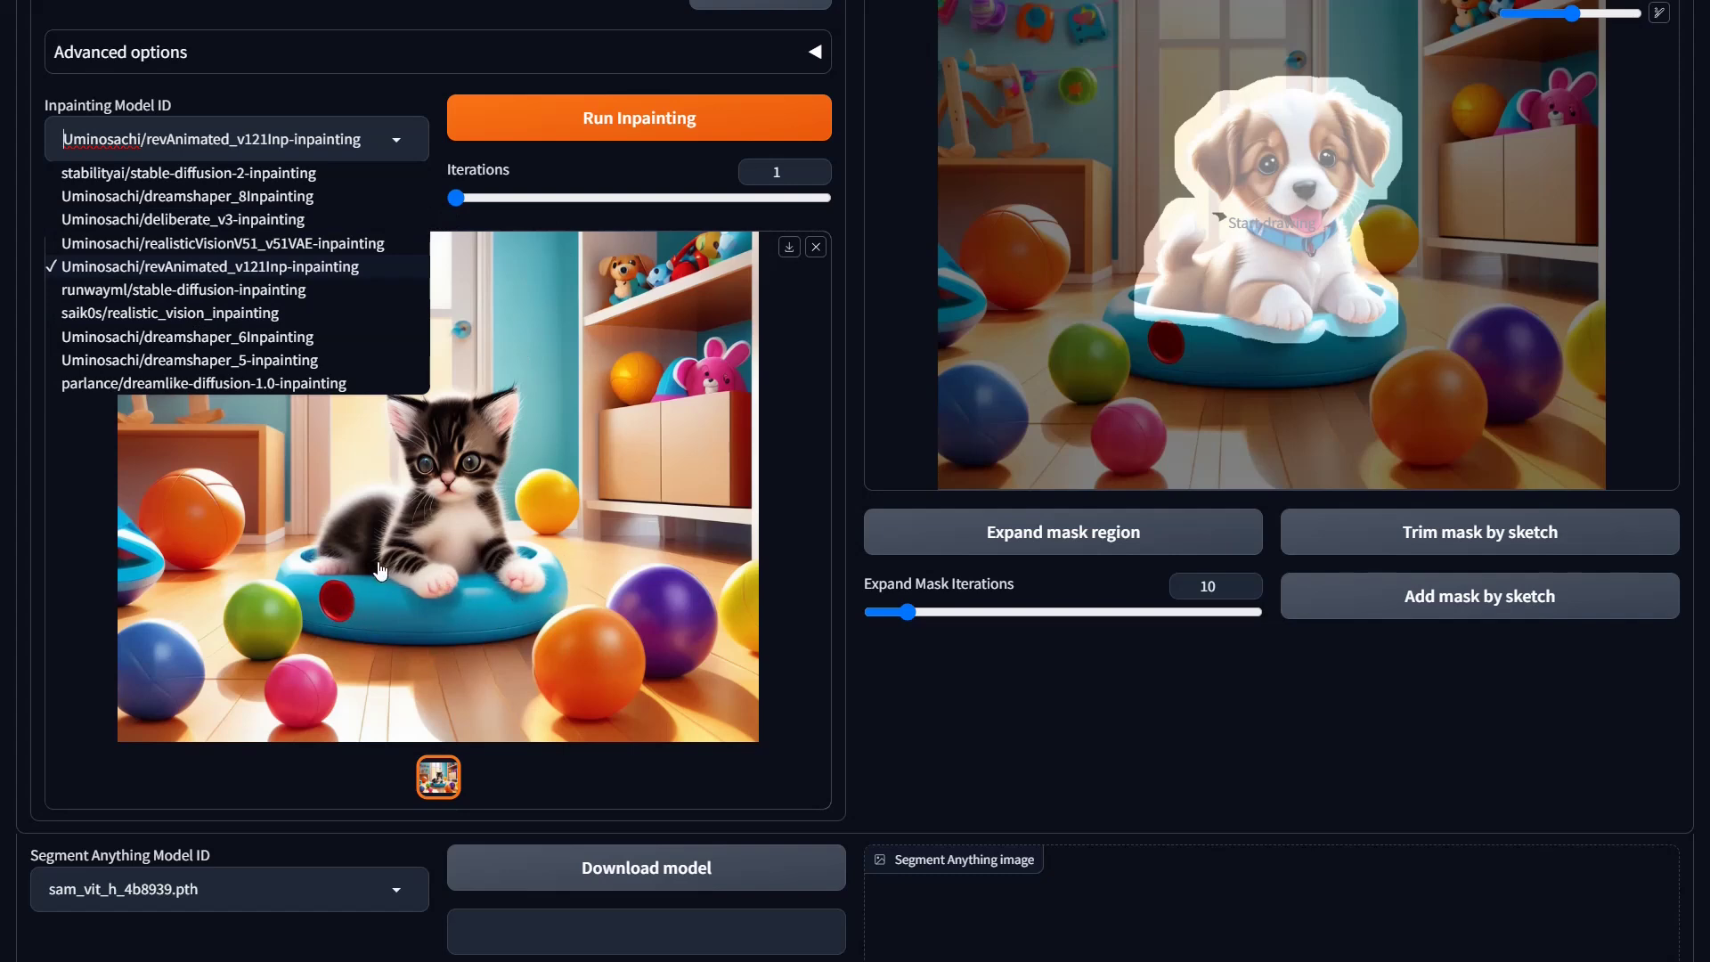
{"action": "left_click", "coordinate": [1096, 798]}
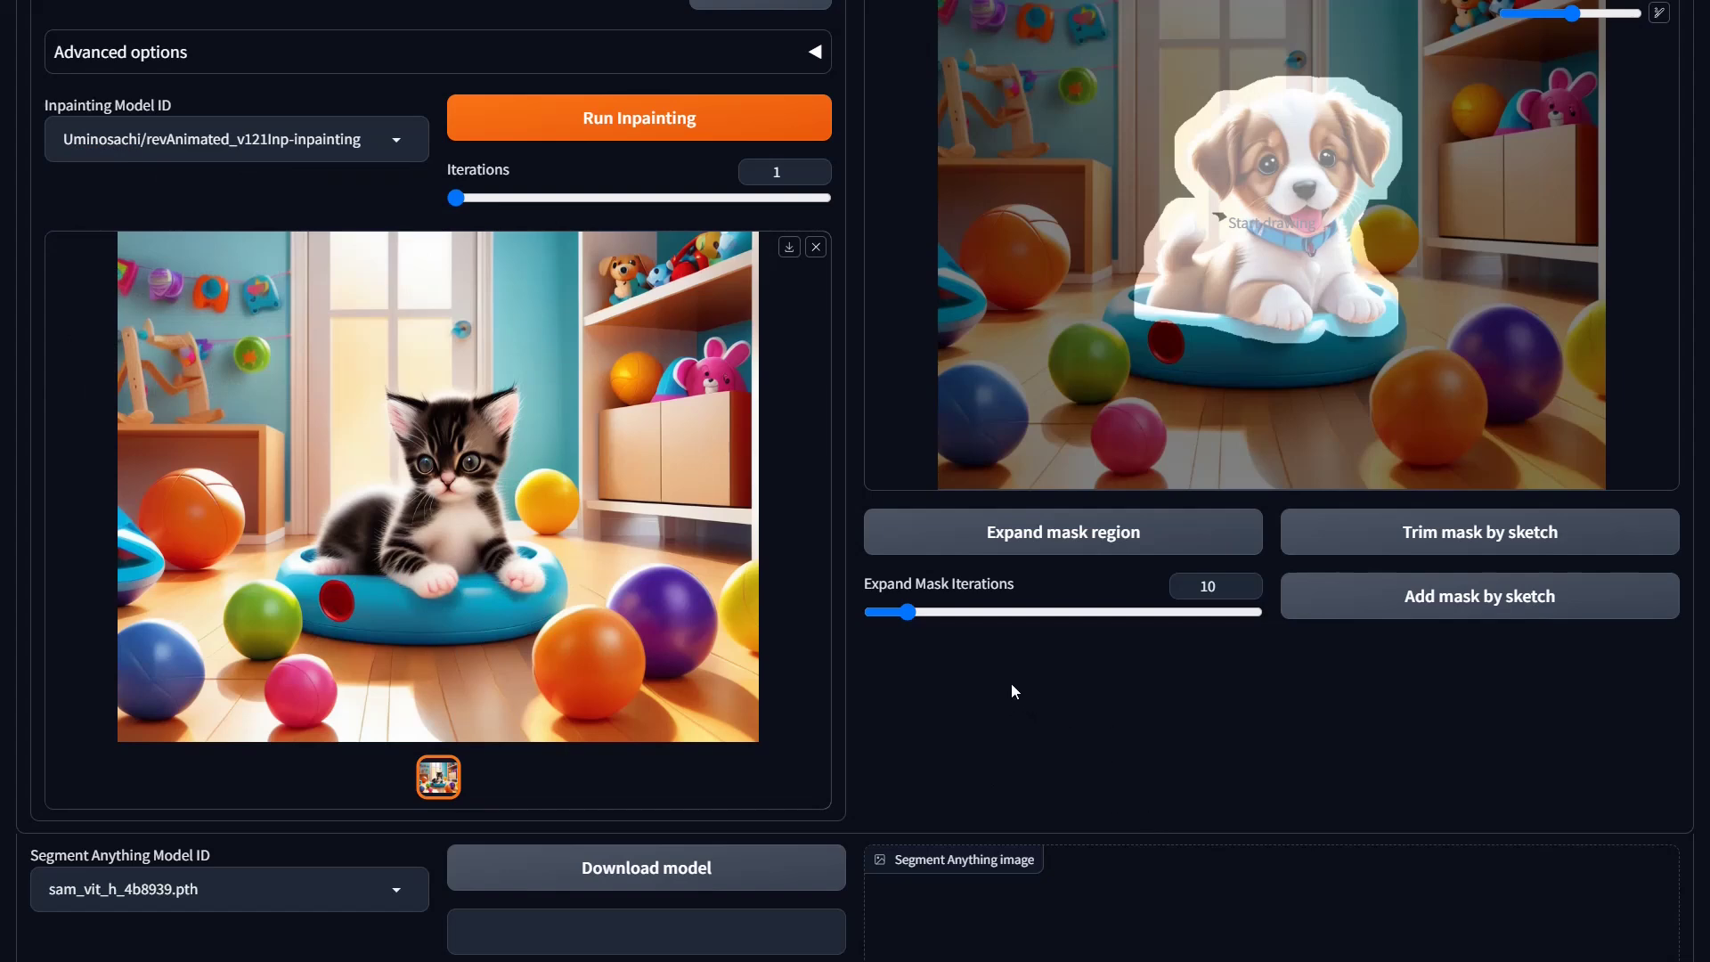
{"action": "scroll", "coordinate": [1129, 664], "scroll_direction": "up", "scroll_amount": 8}
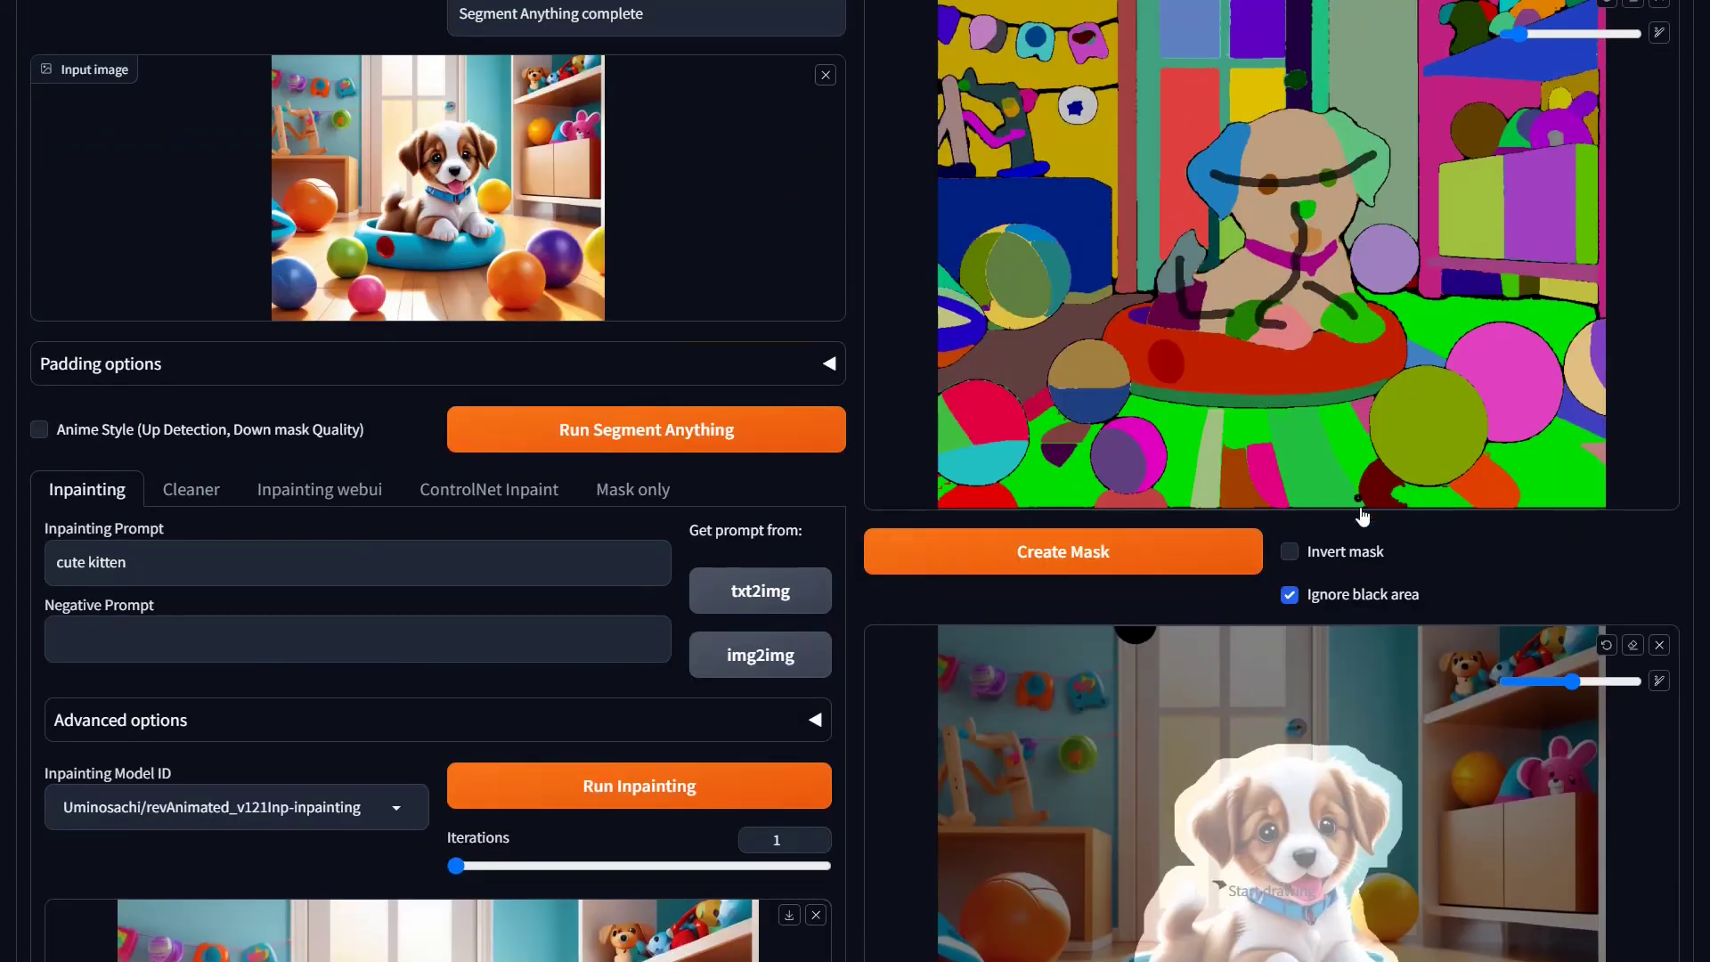
{"action": "scroll", "coordinate": [1271, 545], "scroll_direction": "up", "scroll_amount": 3}
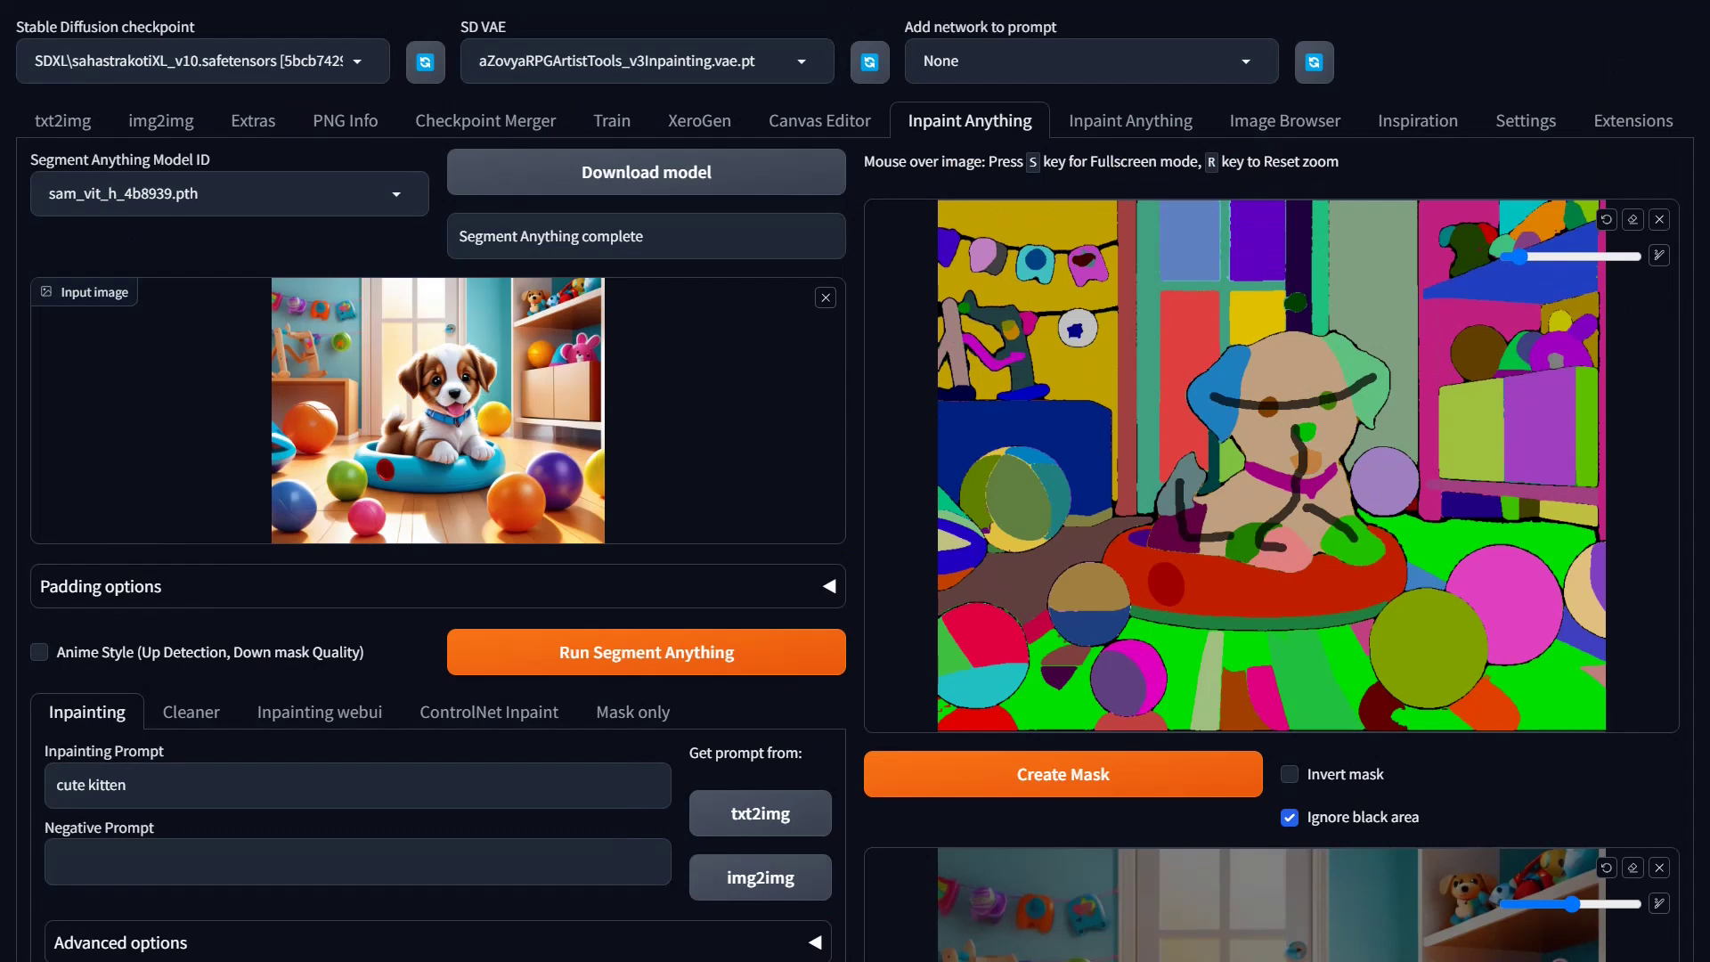
Step: Clear the sketch, switch to the Cleaner, and mask the left-wall decorations from a new sketch
{"action": "left_click", "coordinate": [1634, 221]}
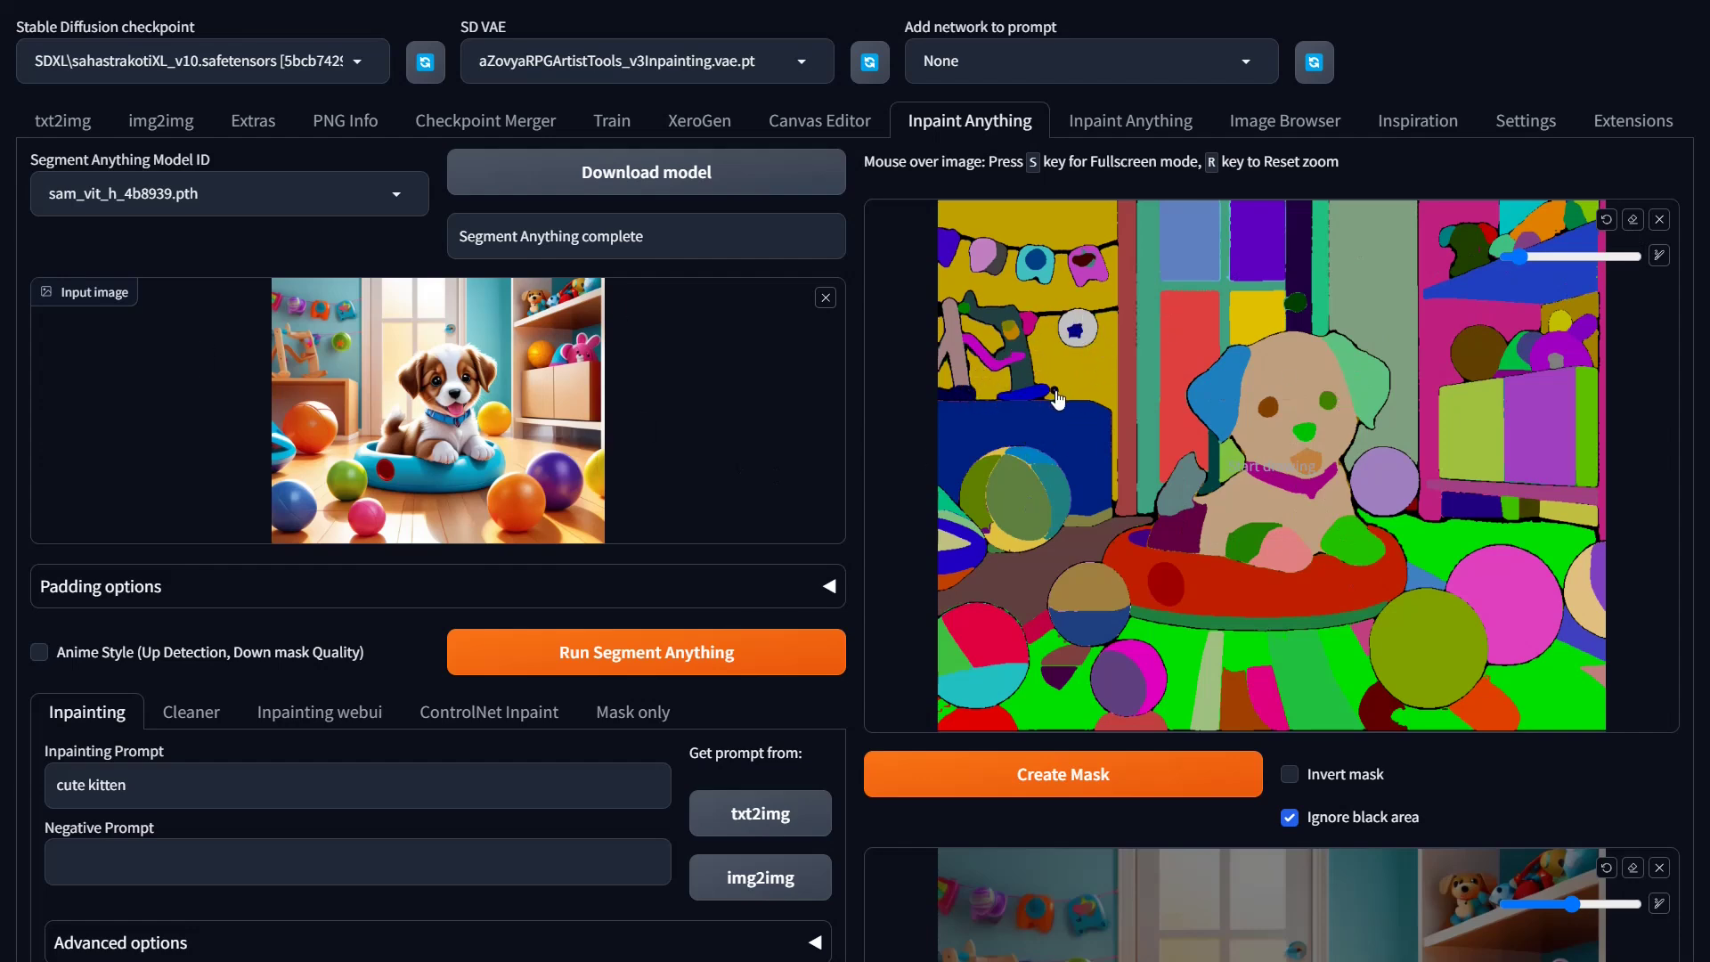
{"action": "left_click", "coordinate": [191, 713]}
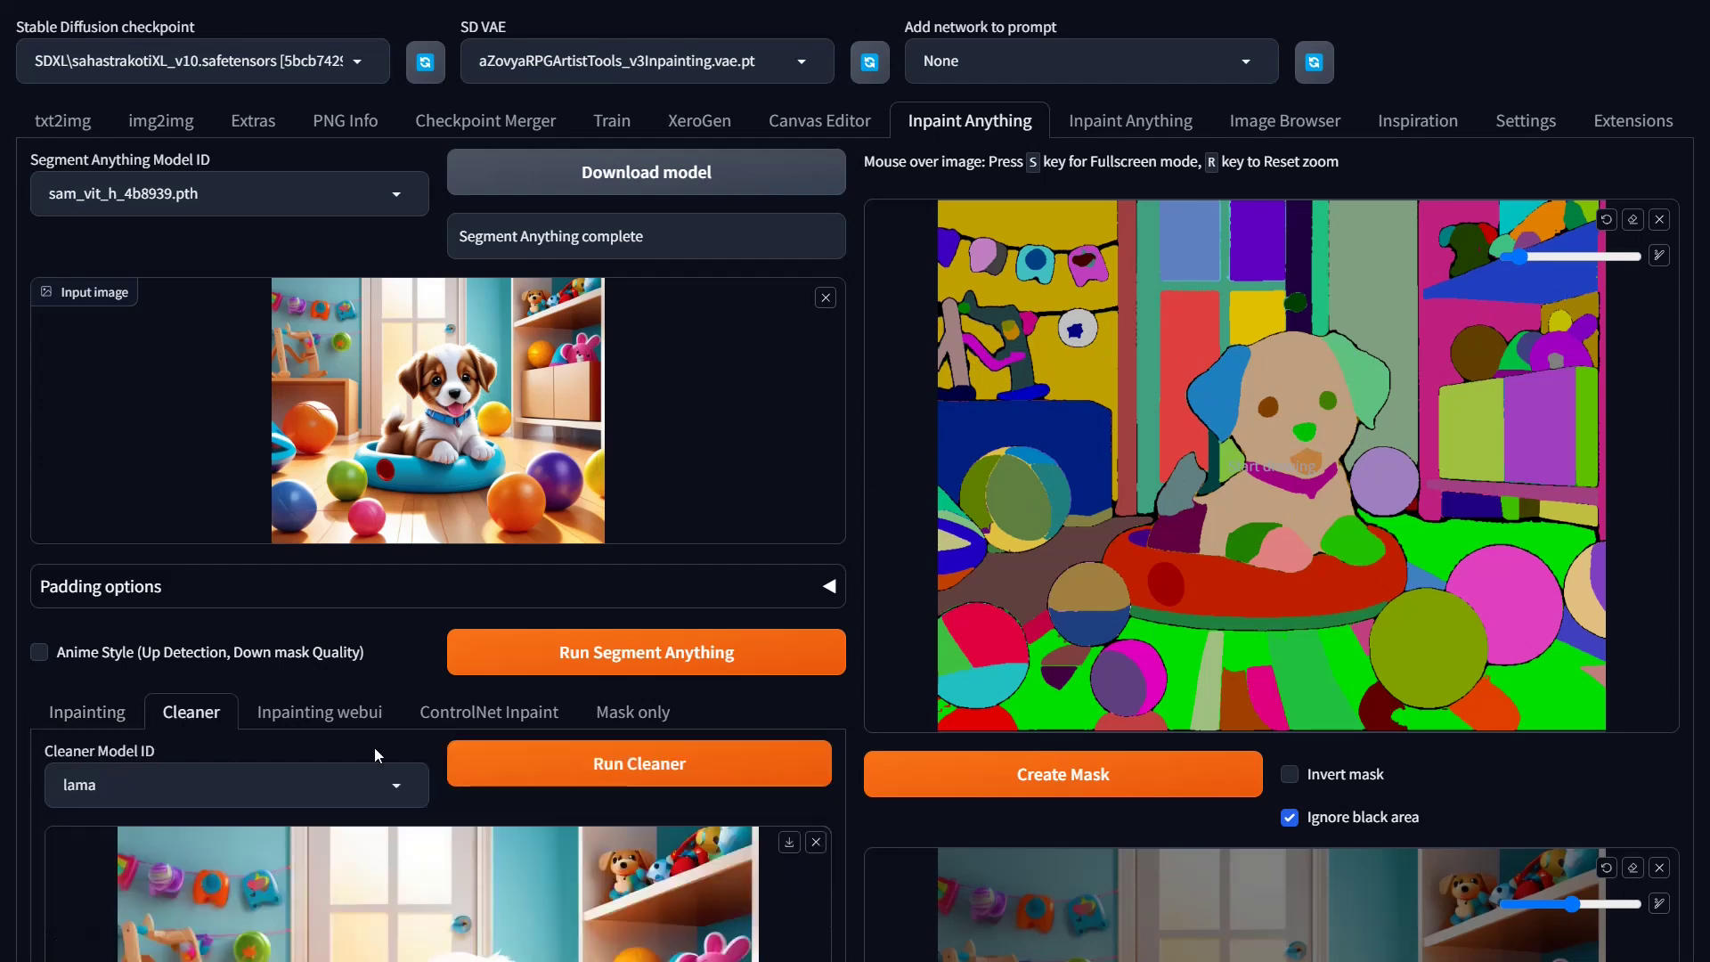
{"action": "scroll", "coordinate": [535, 798], "scroll_direction": "down", "scroll_amount": 4}
{"action": "scroll", "coordinate": [534, 798], "scroll_direction": "up", "scroll_amount": 3}
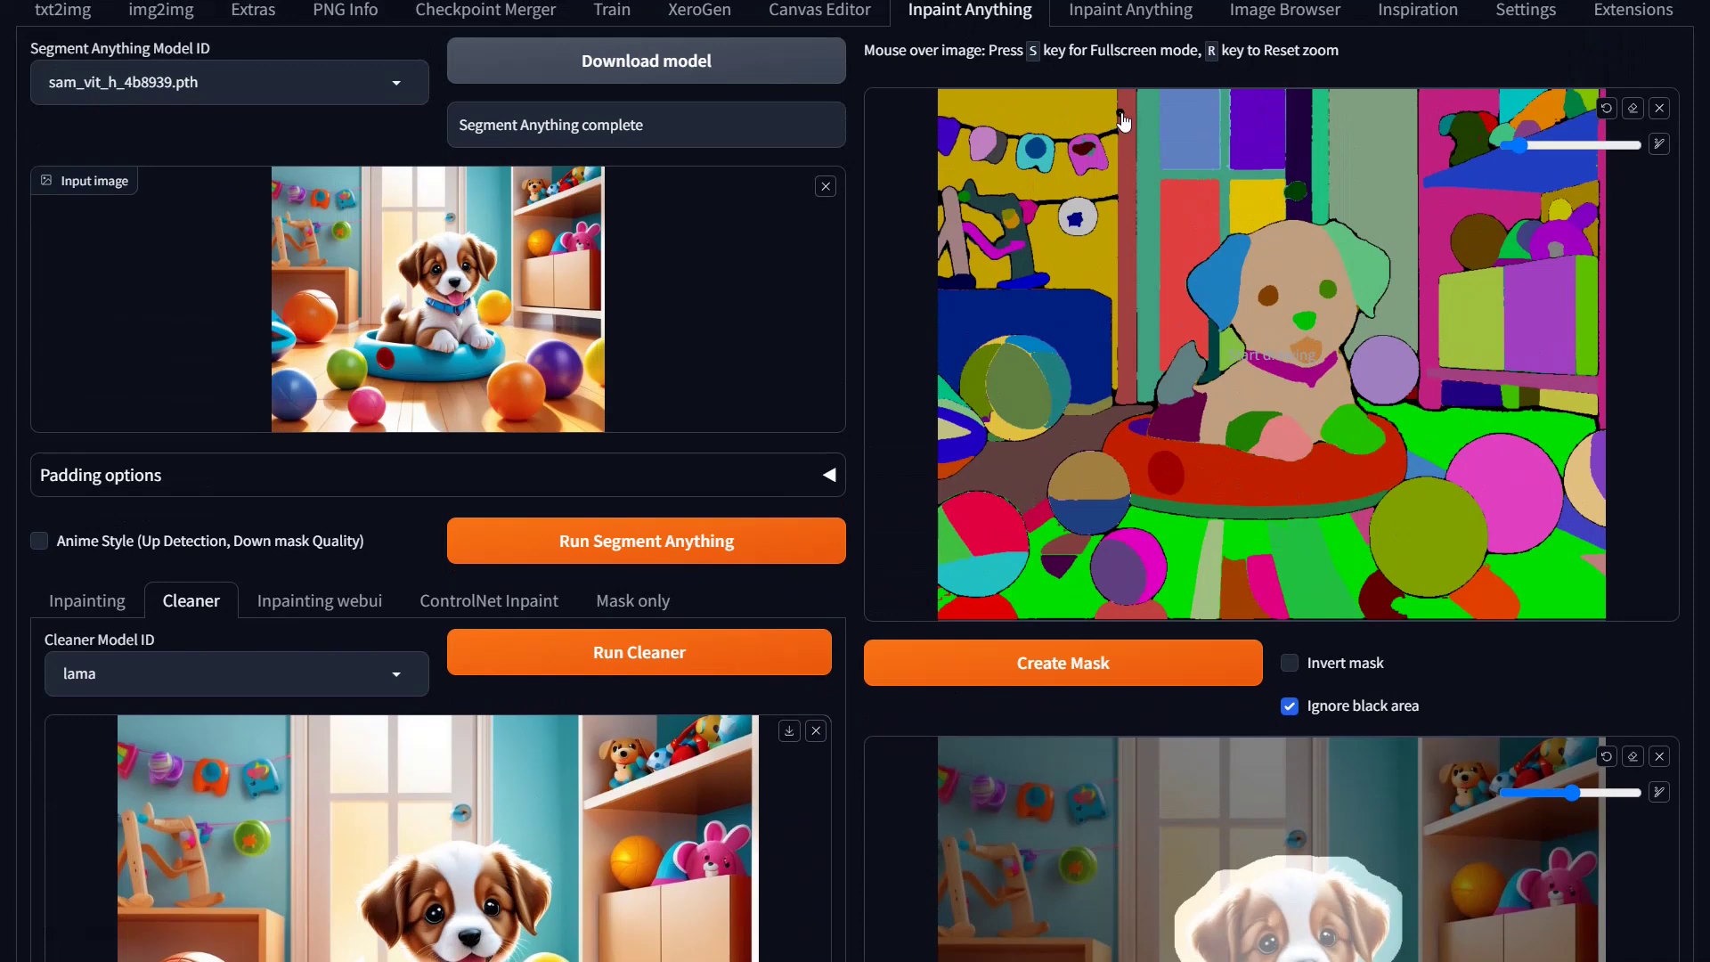
{"action": "mouse_move", "coordinate": [945, 105]}
{"action": "left_mouse_down"}
{"action": "mouse_move", "coordinate": [945, 276]}
{"action": "mouse_move", "coordinate": [1072, 278]}
{"action": "mouse_move", "coordinate": [977, 237]}
{"action": "mouse_move", "coordinate": [1095, 224]}
{"action": "mouse_move", "coordinate": [981, 208]}
{"action": "mouse_move", "coordinate": [959, 187]}
{"action": "mouse_move", "coordinate": [991, 138]}
{"action": "mouse_move", "coordinate": [1064, 157]}
{"action": "mouse_move", "coordinate": [1101, 136]}
{"action": "mouse_move", "coordinate": [990, 132]}
{"action": "left_mouse_up"}
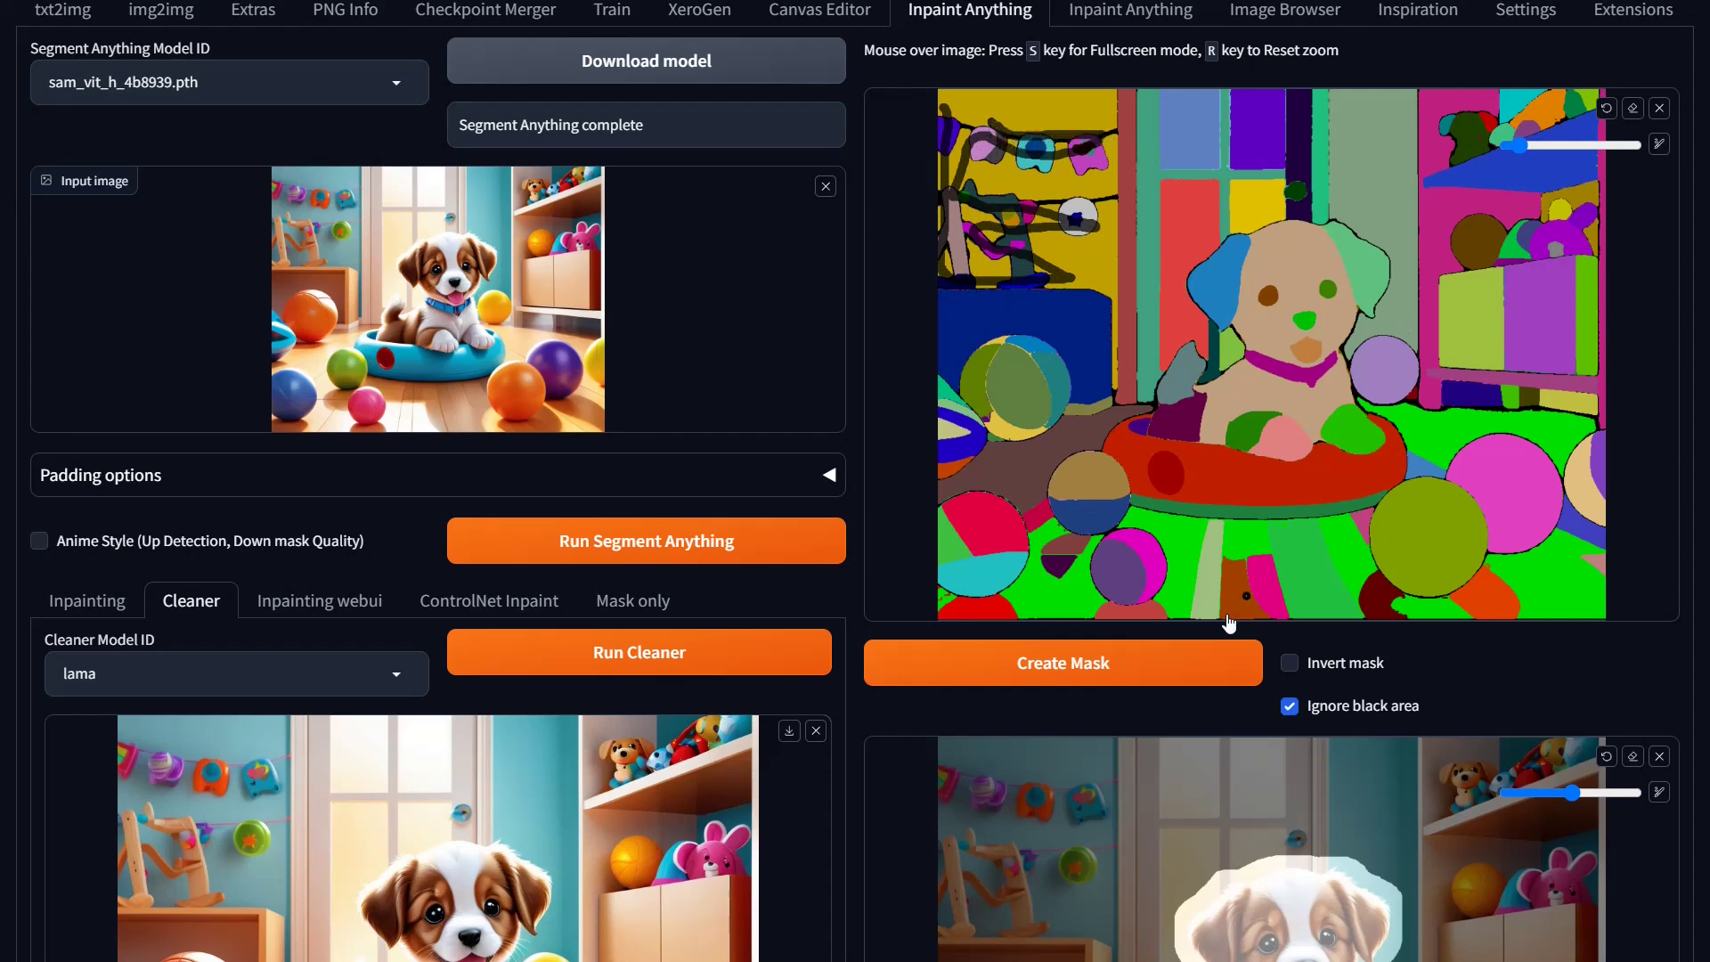
{"action": "left_click", "coordinate": [1087, 673]}
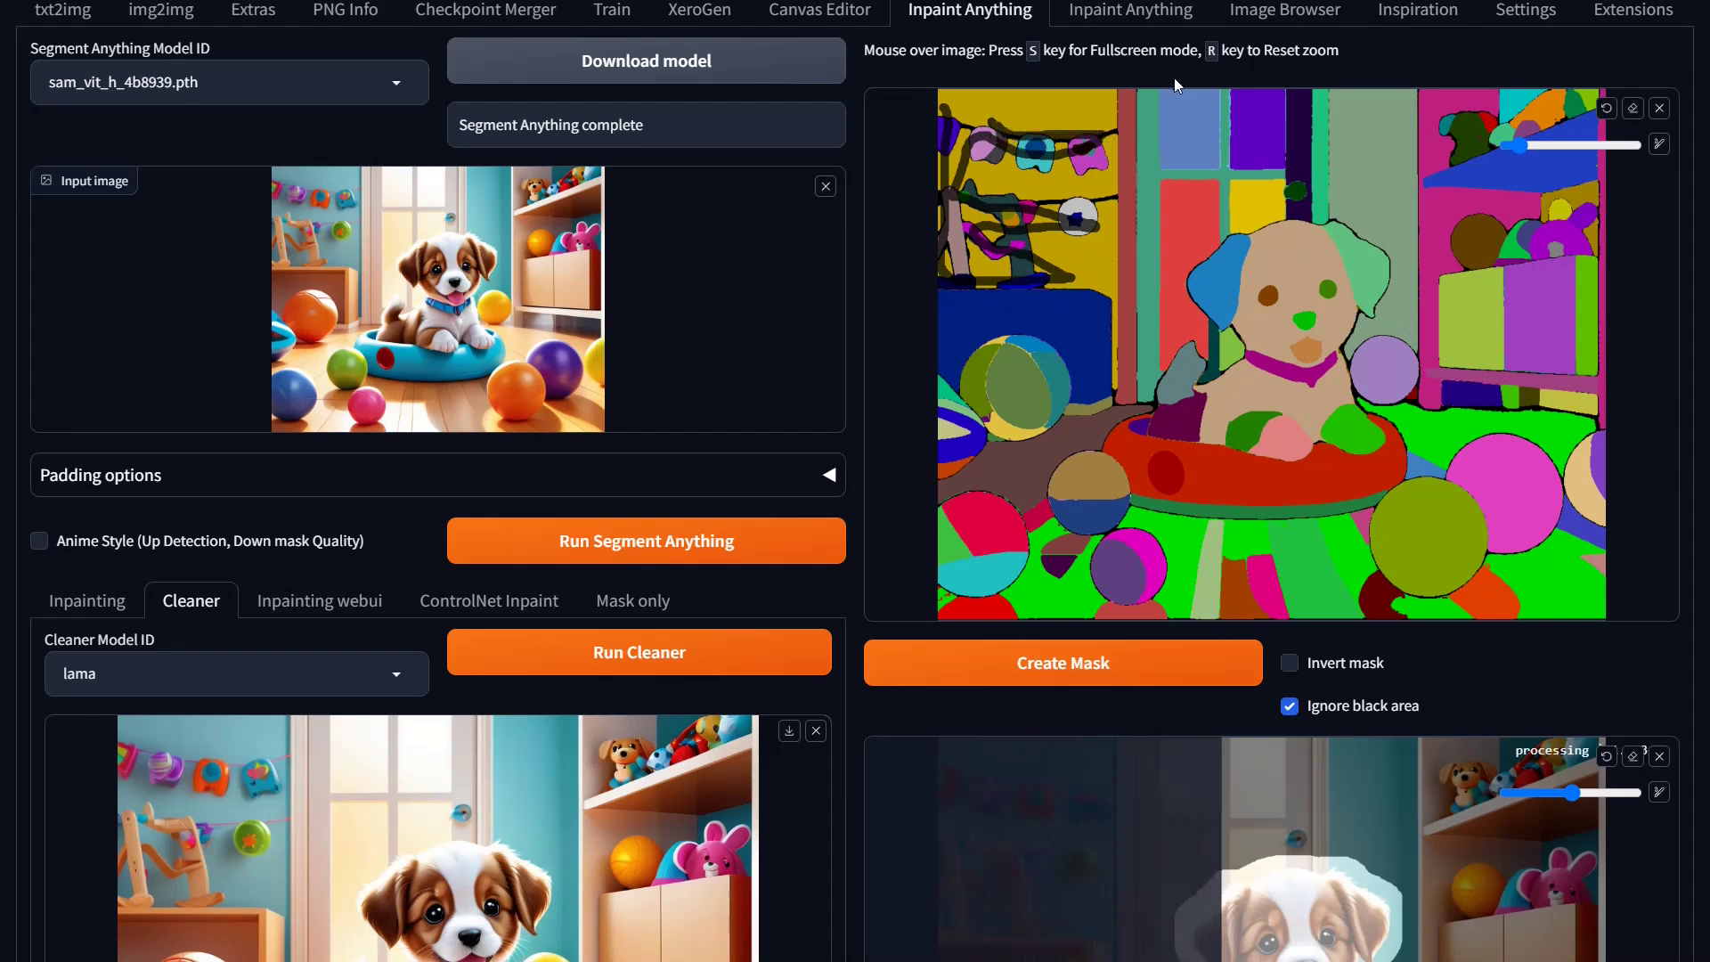
Step: Create the wall-decoration mask again from the sketch
{"action": "scroll", "coordinate": [1428, 580], "scroll_direction": "down", "scroll_amount": 2}
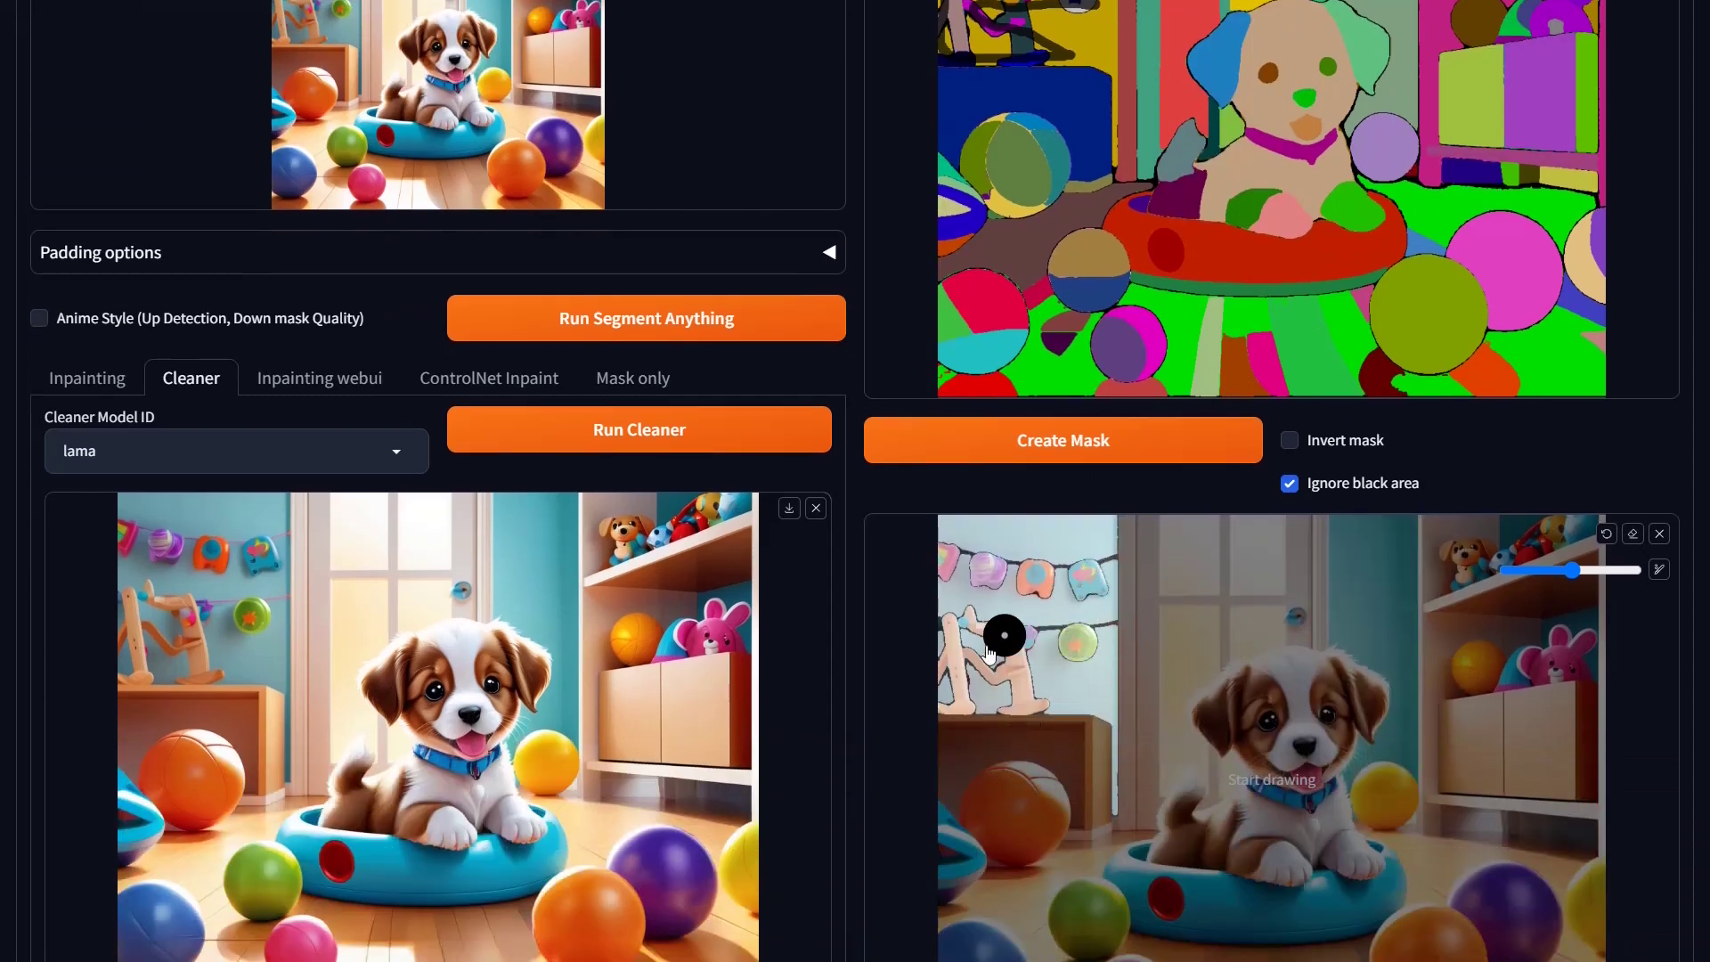
{"action": "scroll", "coordinate": [1097, 710], "scroll_direction": "up", "scroll_amount": 2}
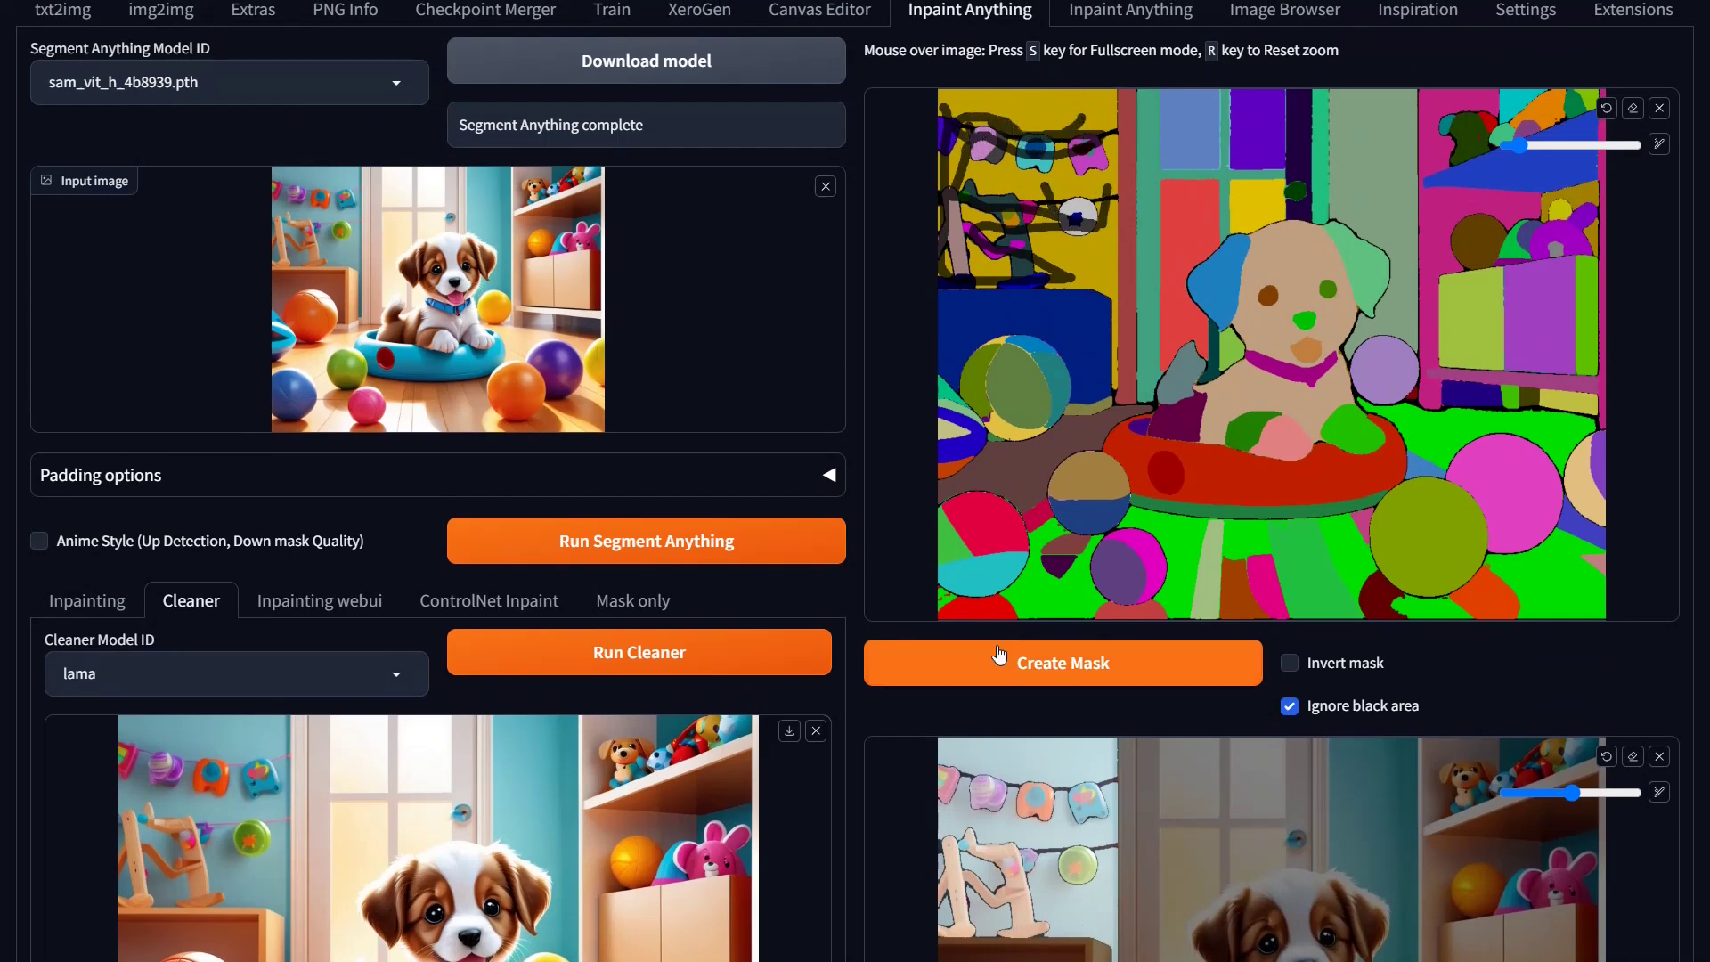
{"action": "scroll", "coordinate": [1007, 695], "scroll_direction": "down", "scroll_amount": 1}
{"action": "scroll", "coordinate": [984, 717], "scroll_direction": "up", "scroll_amount": 1}
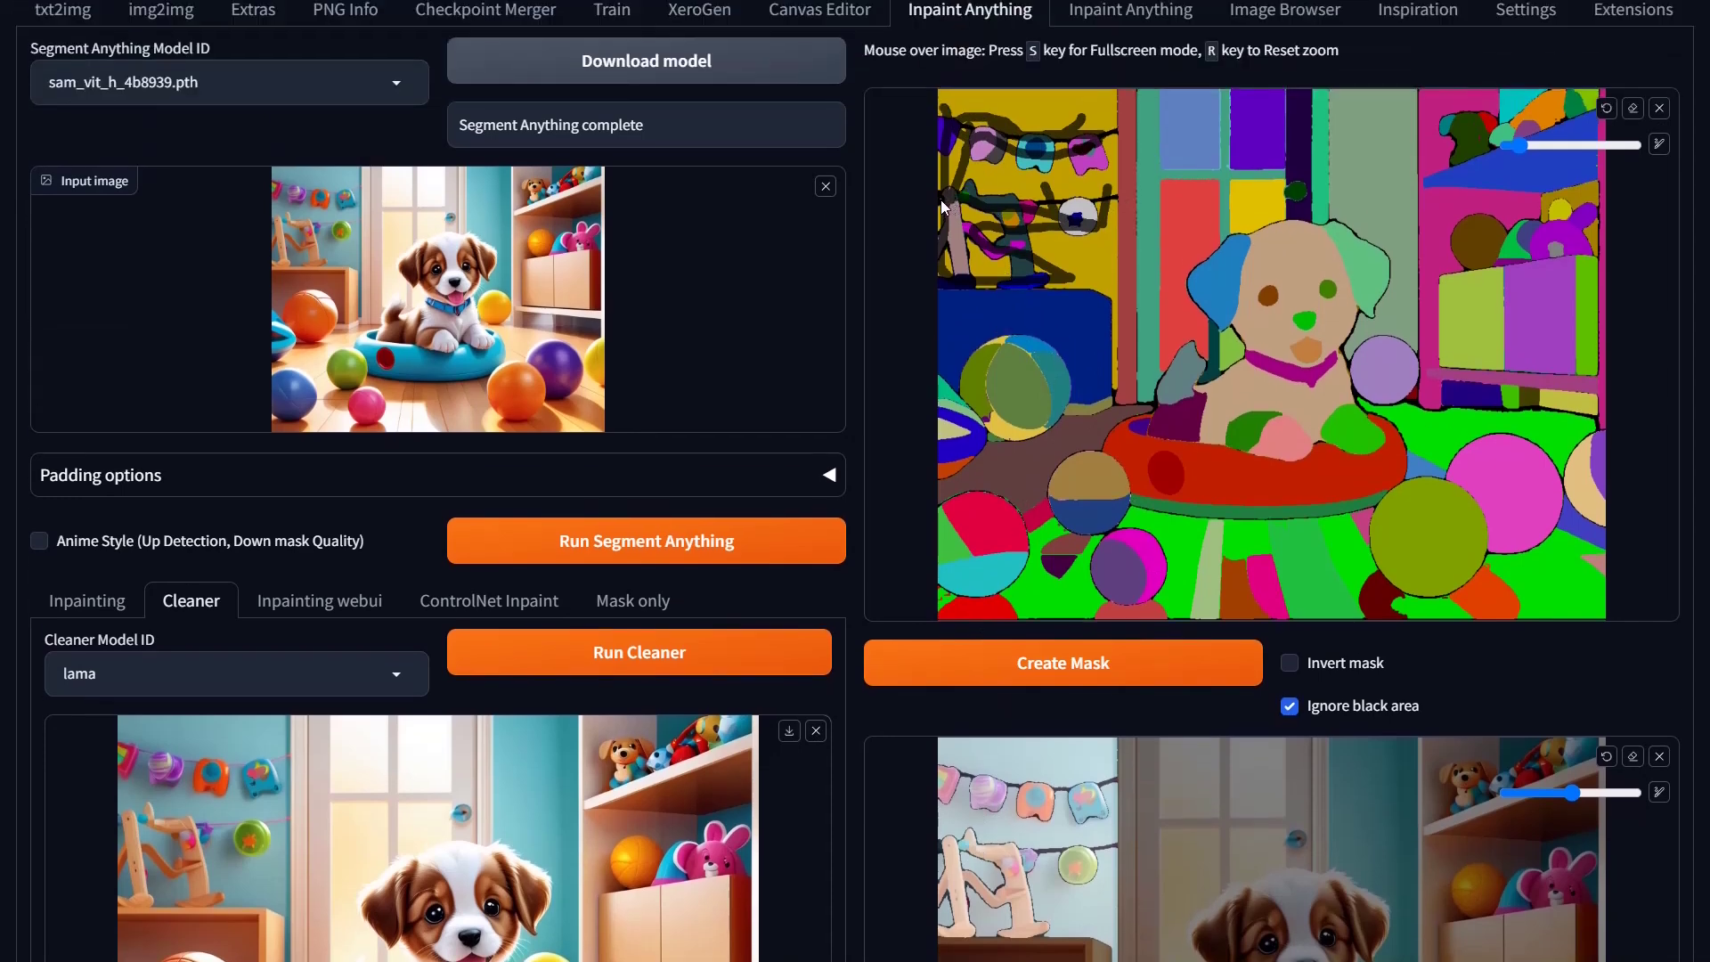
{"action": "left_click", "coordinate": [1032, 682]}
Step: Set Expand Mask Iterations to 5 and expand the mask region
{"action": "scroll", "coordinate": [1098, 590], "scroll_direction": "down", "scroll_amount": 3}
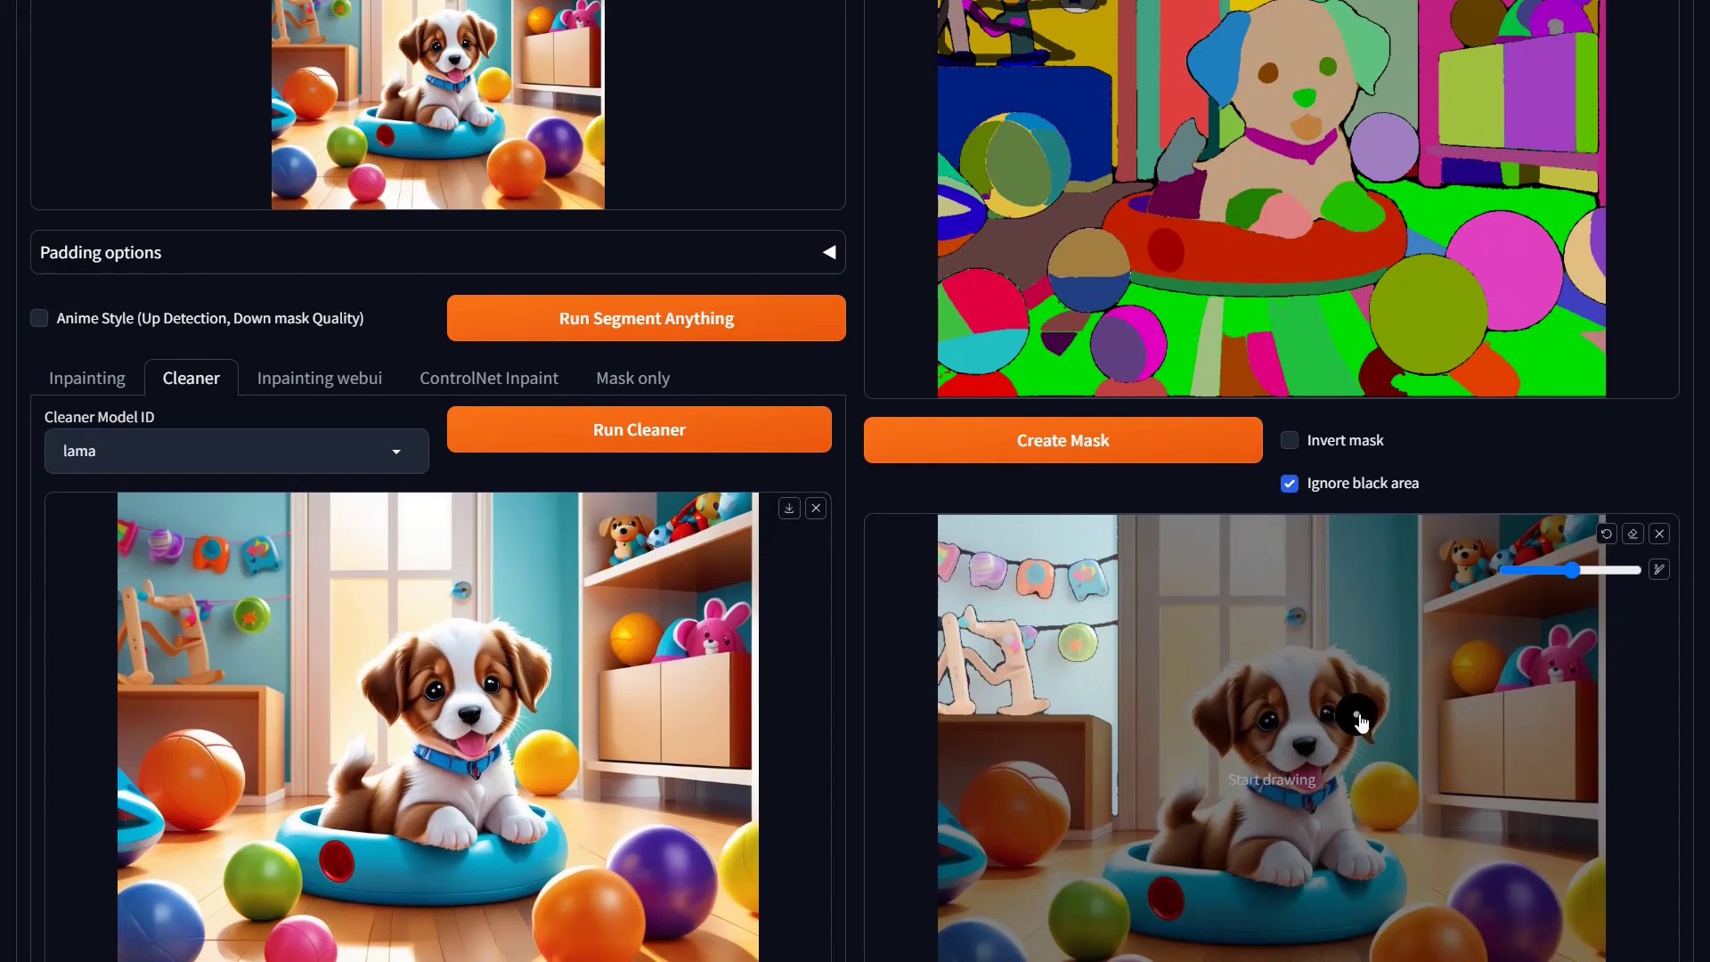
{"action": "scroll", "coordinate": [1355, 708], "scroll_direction": "down", "scroll_amount": 5}
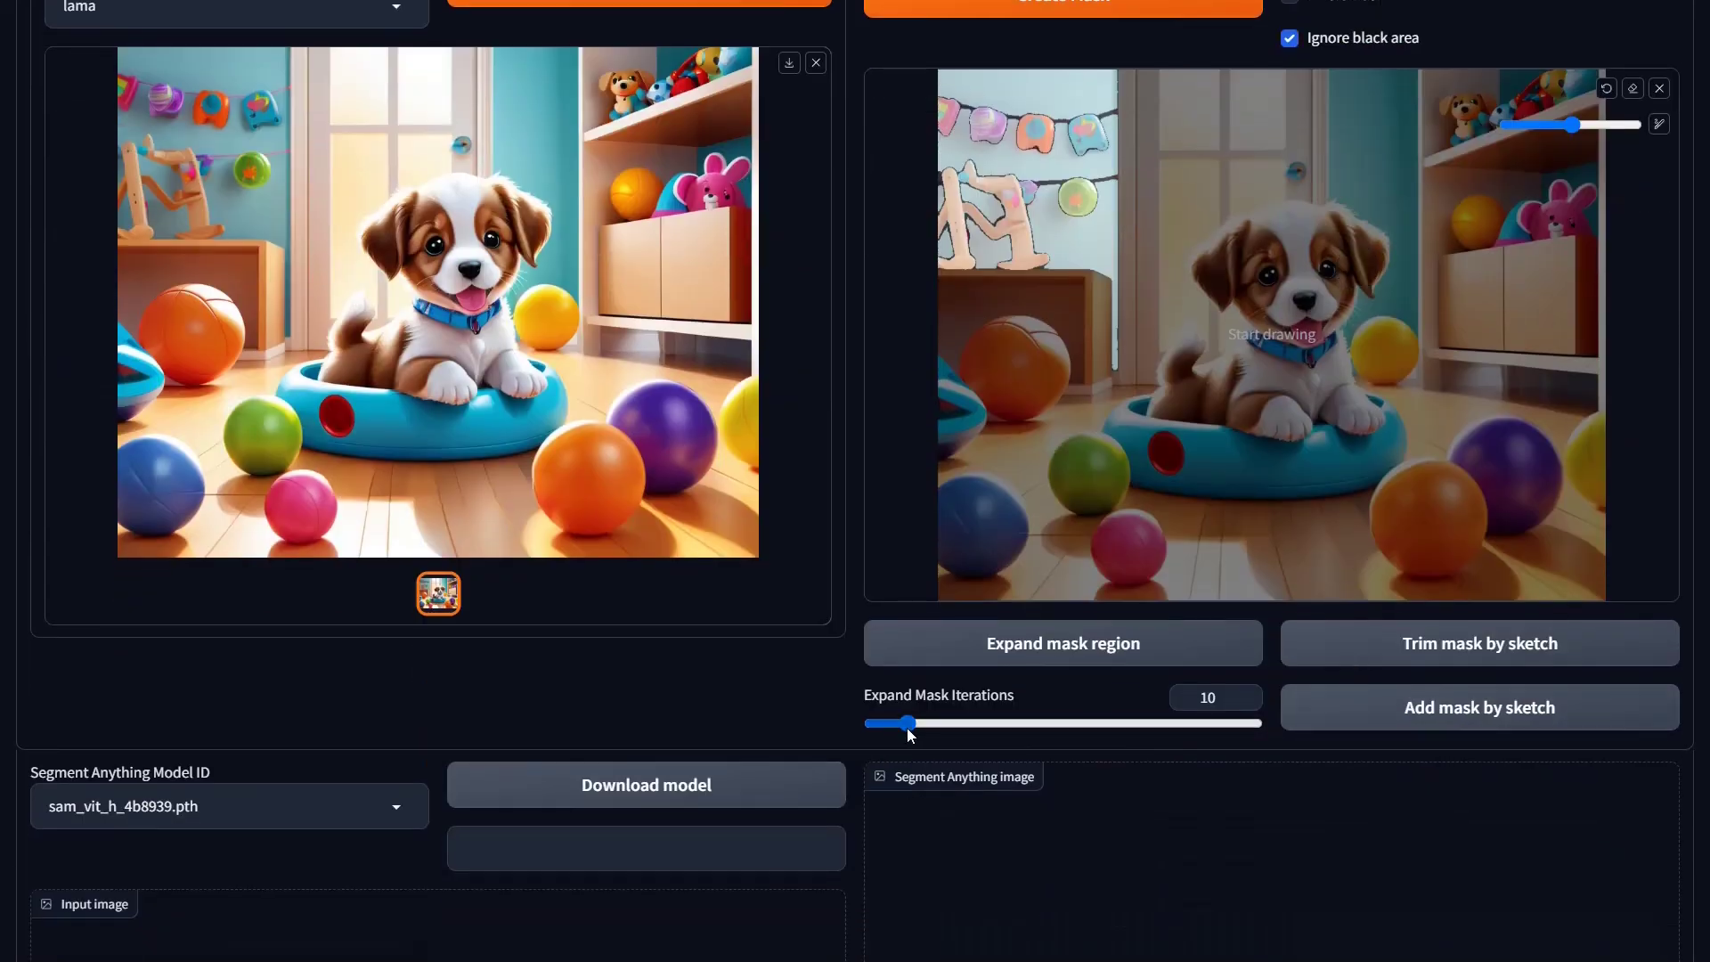
{"action": "left_click_drag", "start_coordinate": [909, 728], "coordinate": [890, 729]}
{"action": "left_click", "coordinate": [1007, 641]}
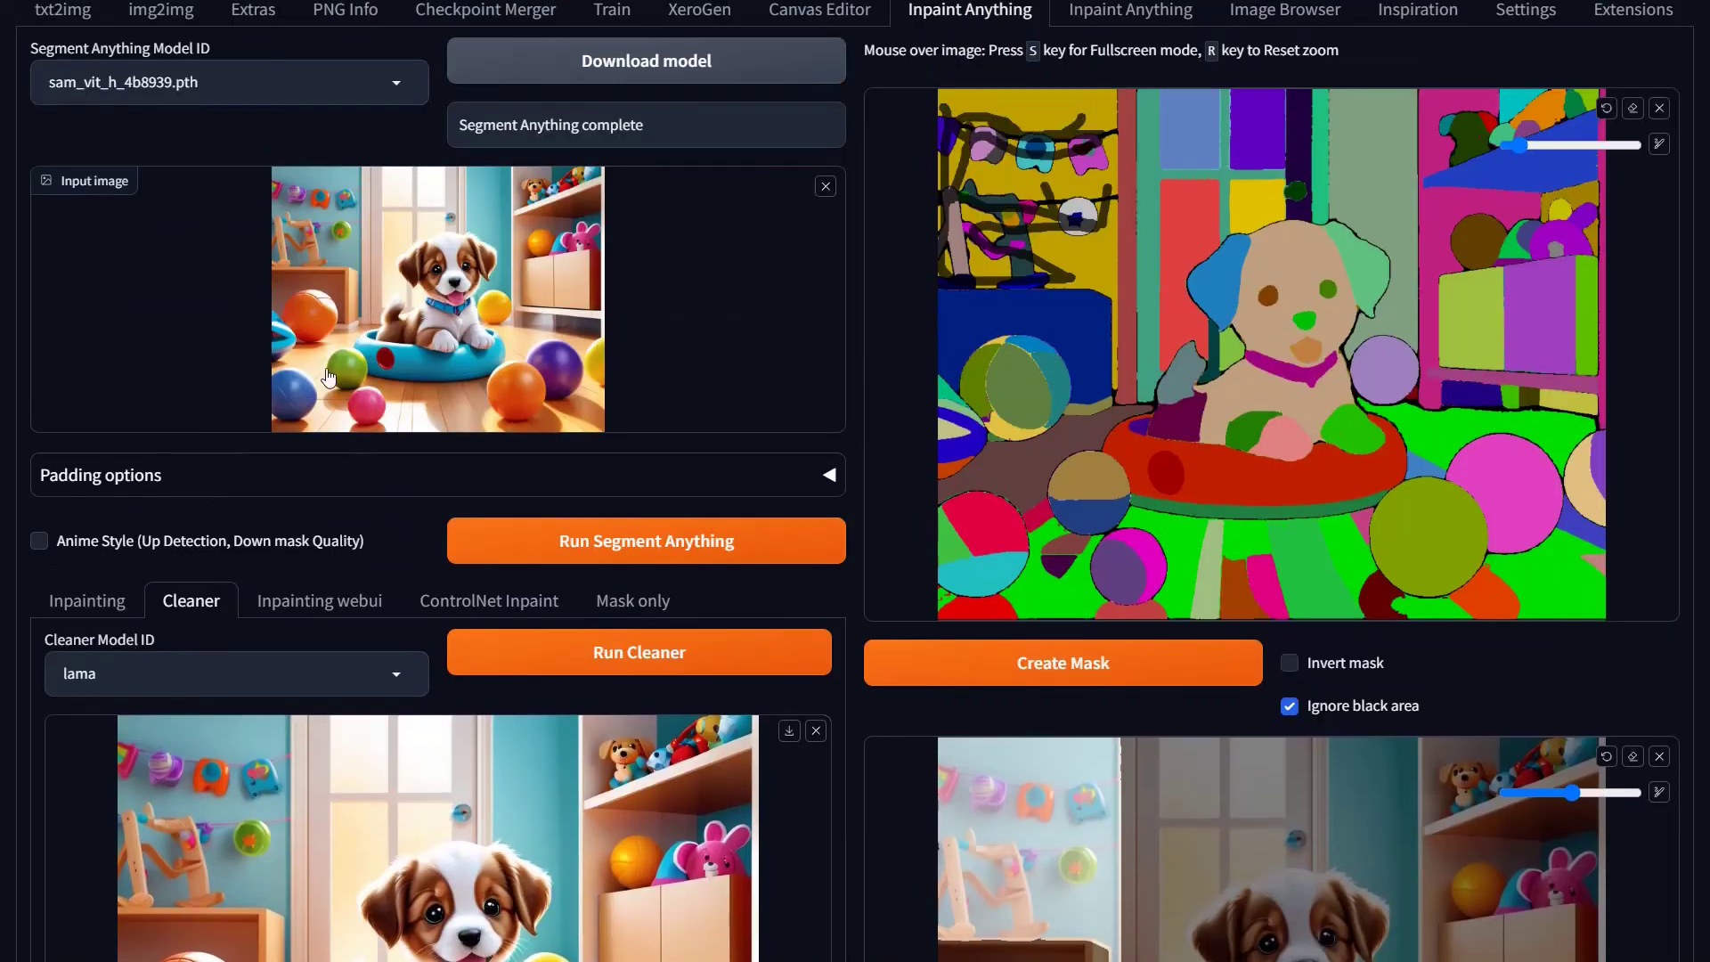
Step: Clear the old sketch and draw fresh strokes over the teal bunting flag and the figure's magenta arm
{"action": "scroll", "coordinate": [69, 265], "scroll_direction": "down", "scroll_amount": 4}
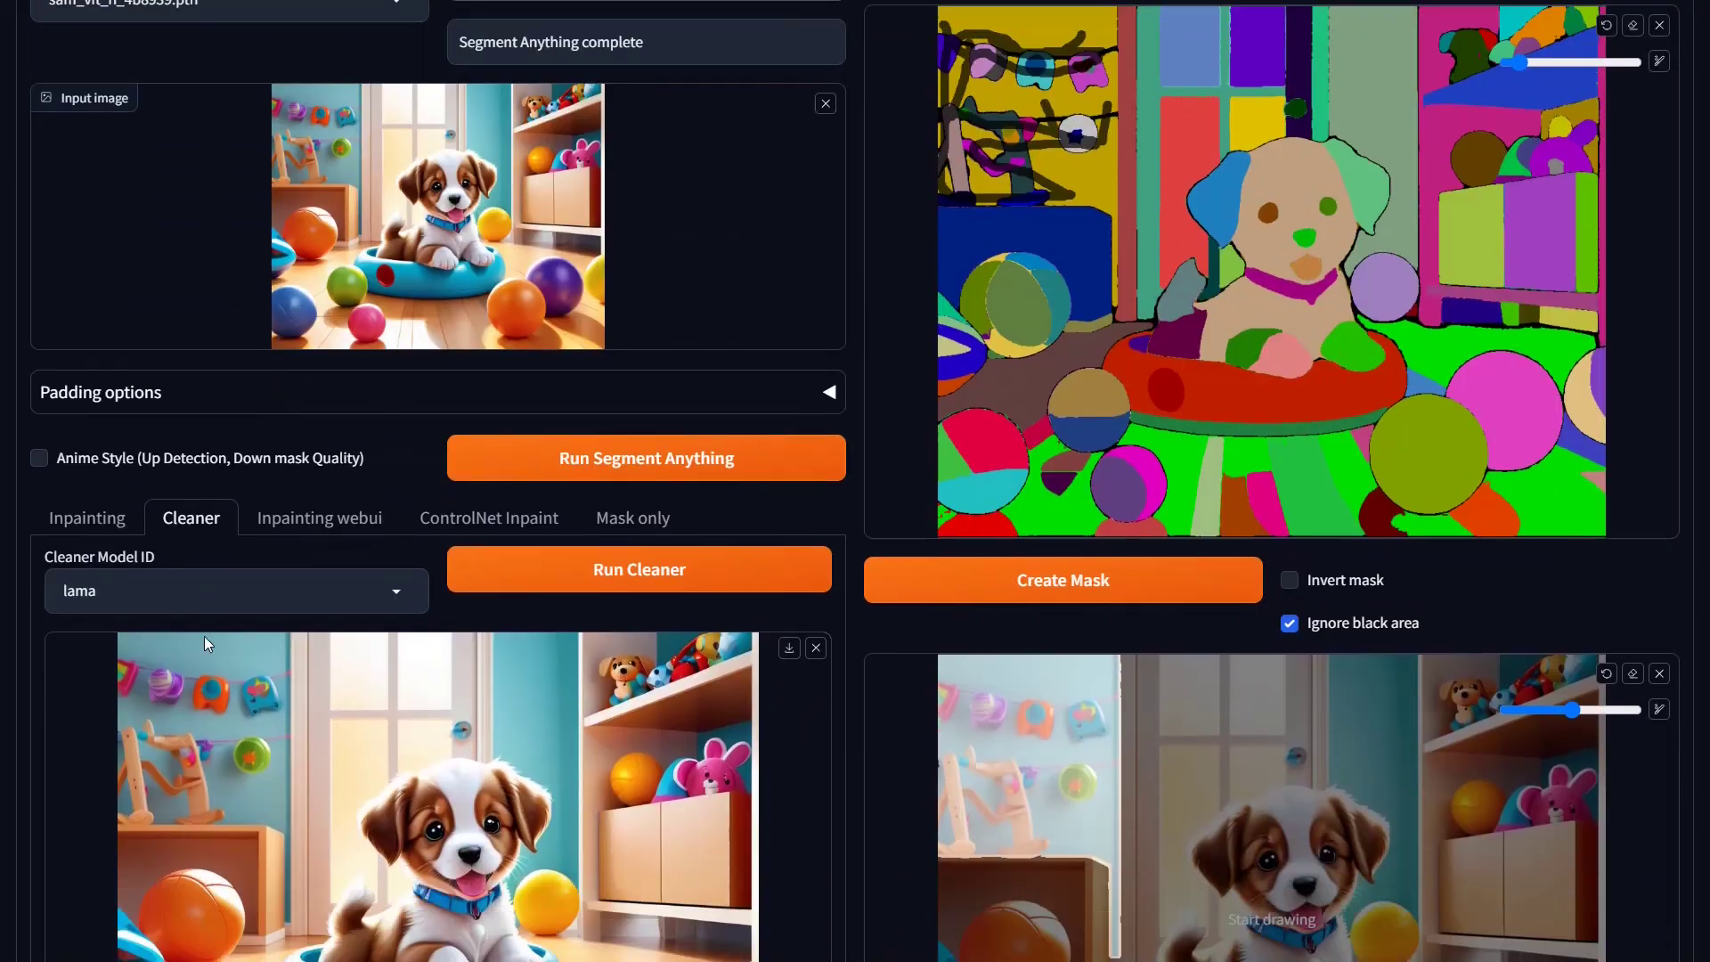
{"action": "left_click", "coordinate": [69, 266]}
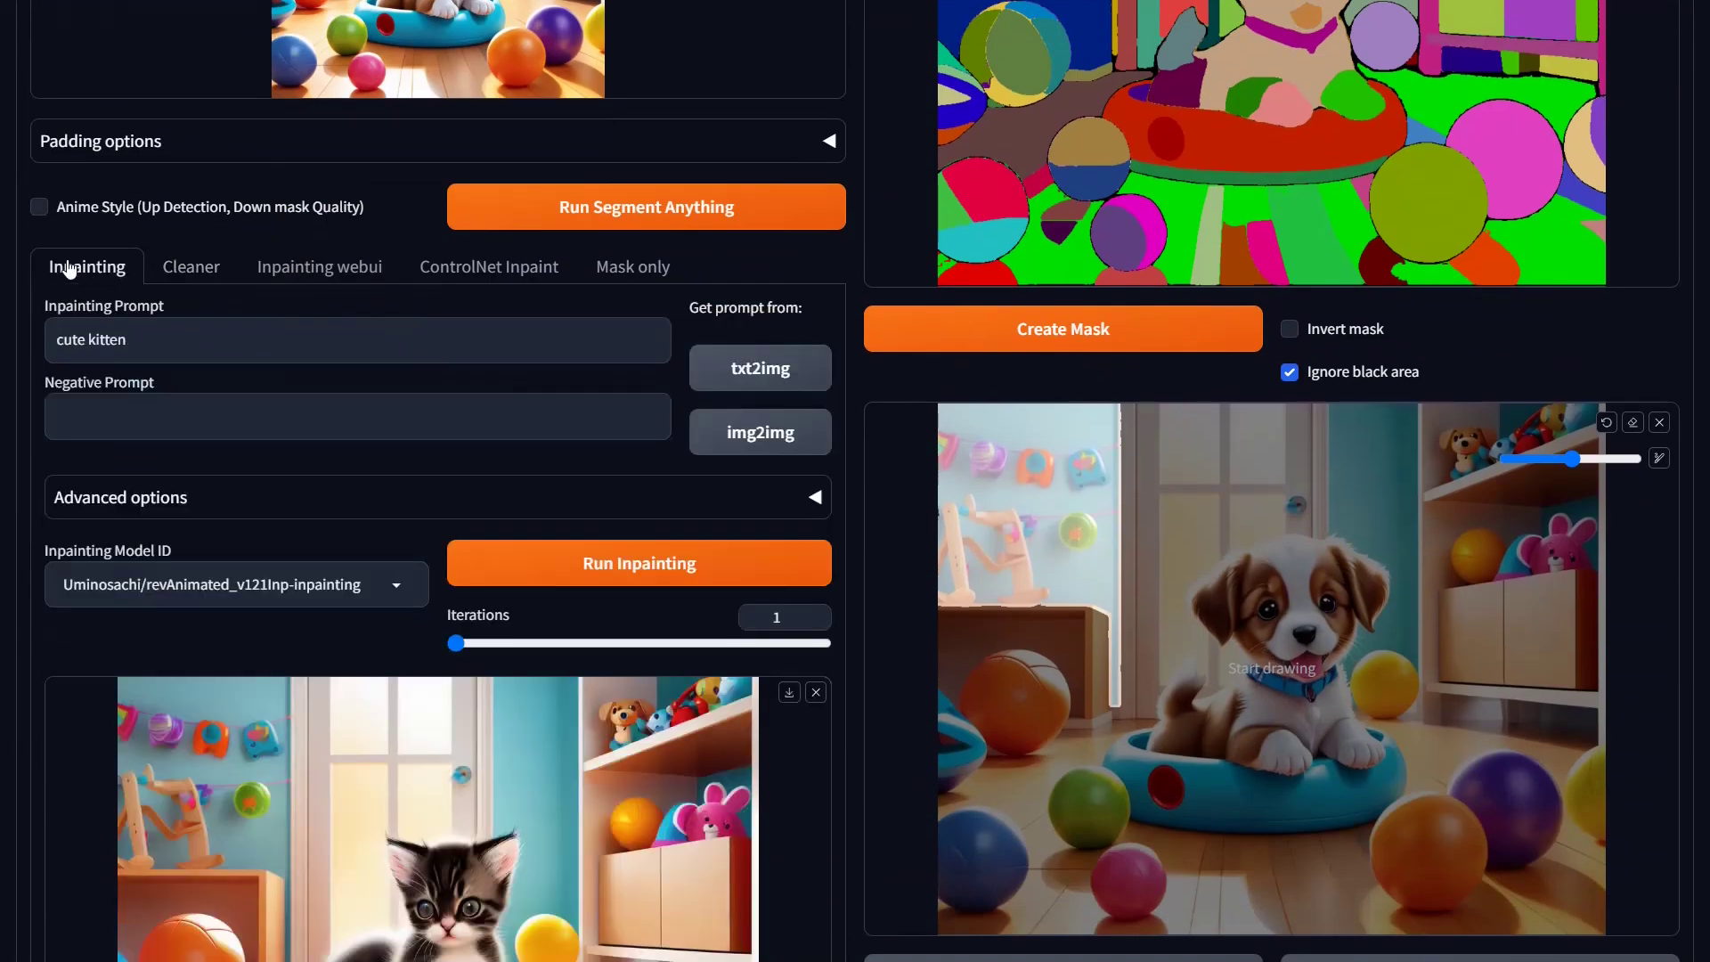
{"action": "left_click", "coordinate": [196, 269]}
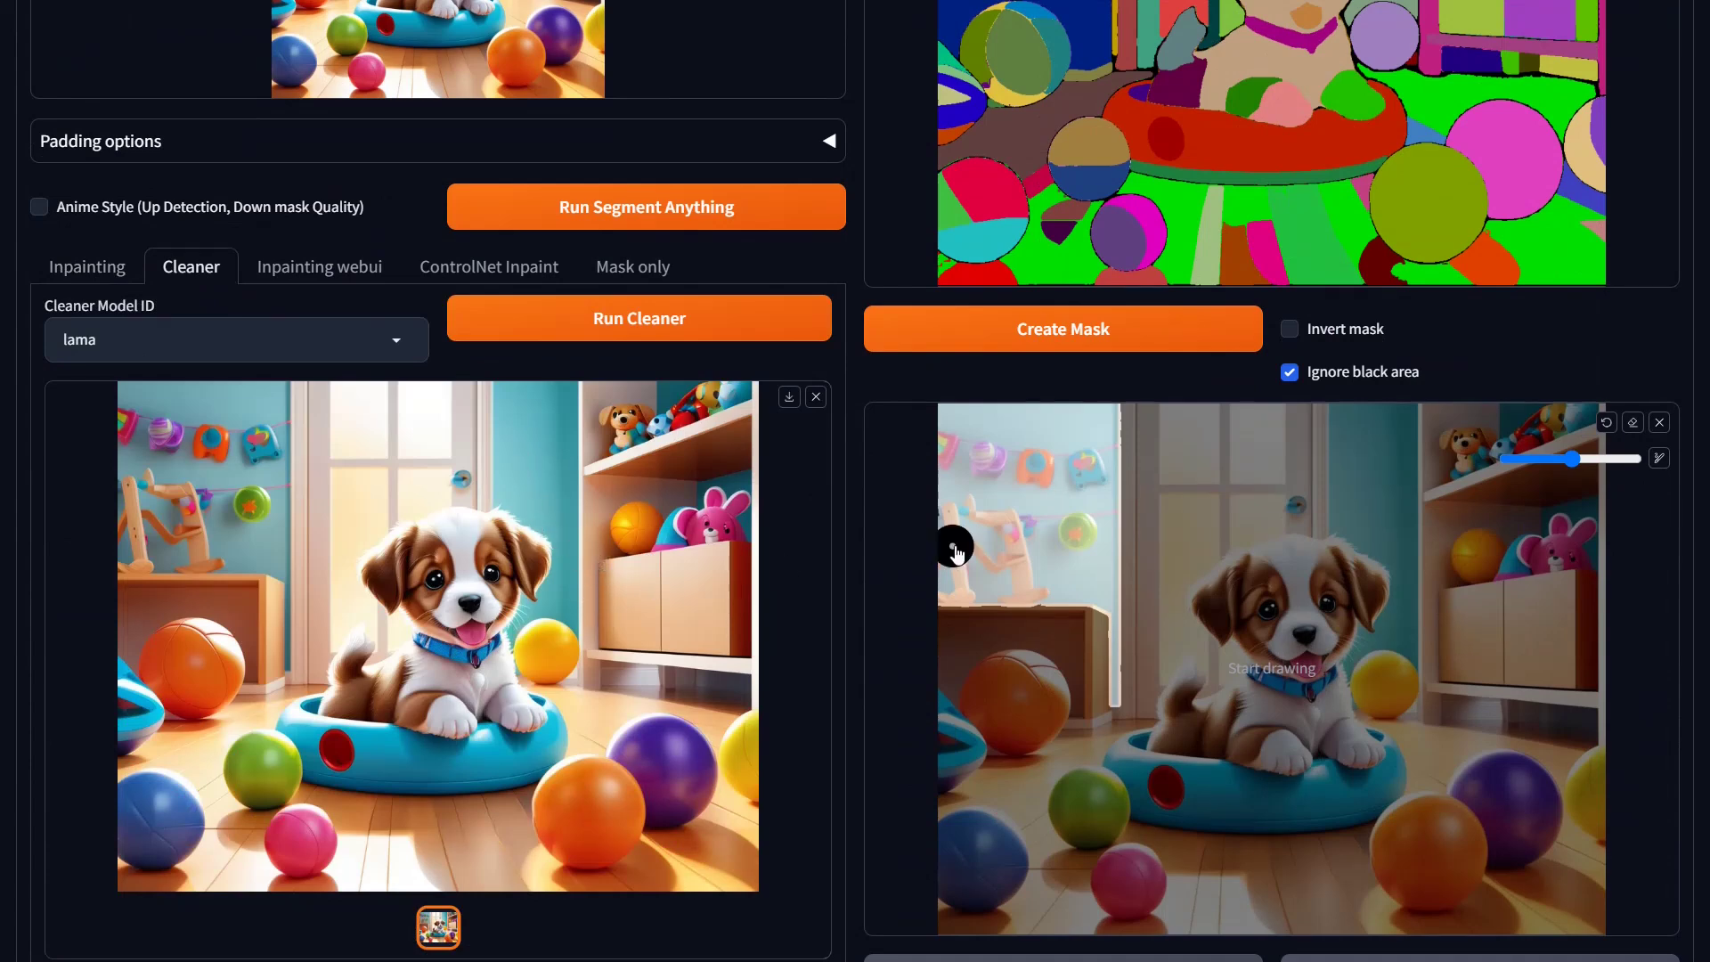
{"action": "scroll", "coordinate": [947, 542], "scroll_direction": "up", "scroll_amount": 5}
{"action": "left_click", "coordinate": [1635, 223]}
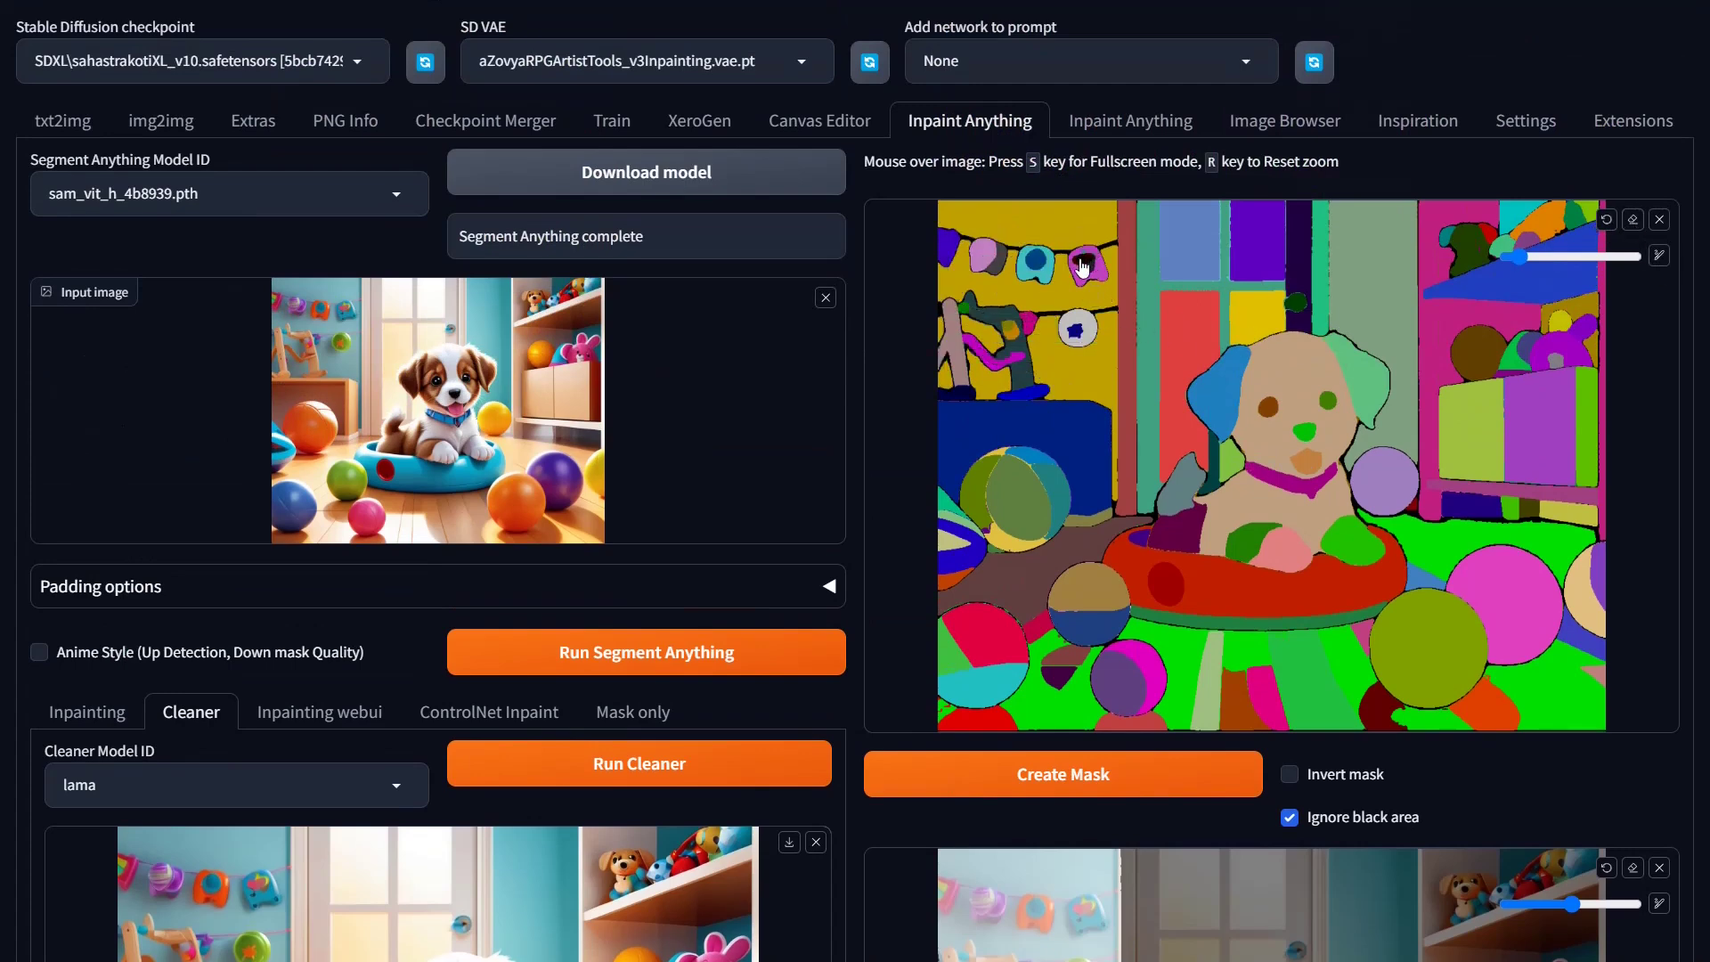
{"action": "mouse_move", "coordinate": [1037, 263]}
{"action": "left_mouse_down"}
{"action": "mouse_move", "coordinate": [1034, 278]}
{"action": "mouse_move", "coordinate": [989, 265]}
{"action": "left_mouse_up"}
{"action": "mouse_move", "coordinate": [955, 331]}
{"action": "left_mouse_down"}
{"action": "mouse_move", "coordinate": [1012, 335]}
{"action": "mouse_move", "coordinate": [1005, 320]}
{"action": "mouse_move", "coordinate": [1014, 337]}
{"action": "mouse_move", "coordinate": [1078, 343]}
{"action": "left_mouse_up"}
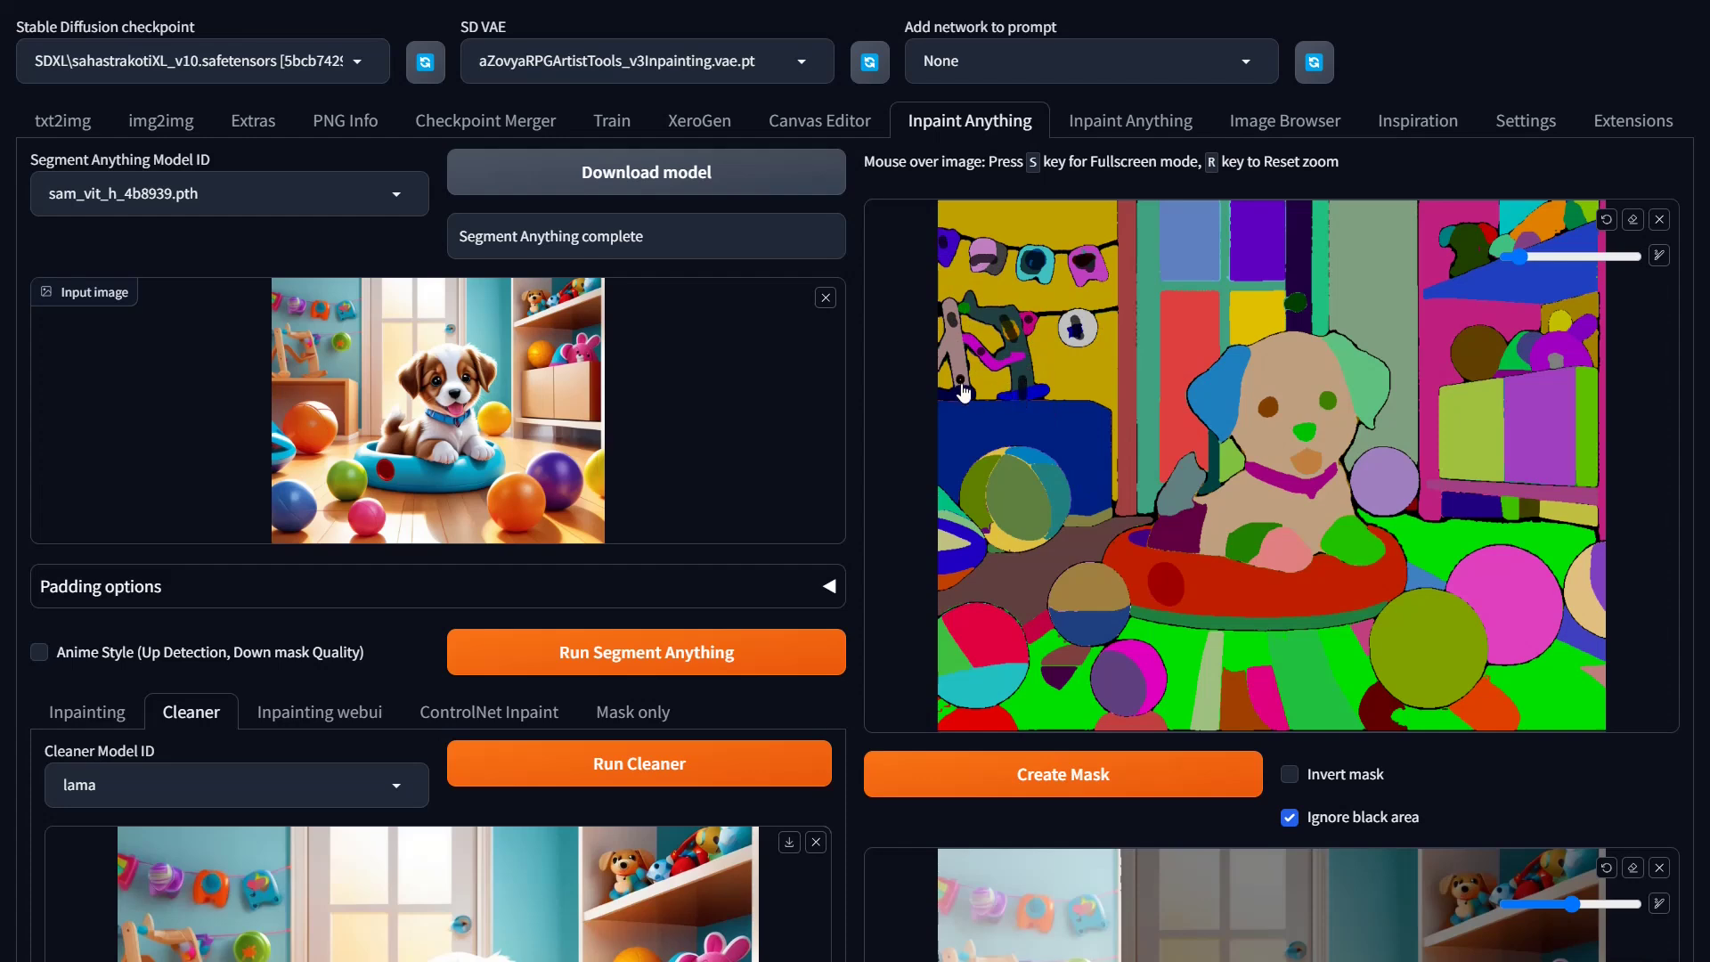
Step: Create a mask from the new sketch, review it, and regenerate it over the bunting and tan figure
{"action": "left_click", "coordinate": [1044, 780]}
{"action": "scroll", "coordinate": [1051, 781], "scroll_direction": "down", "scroll_amount": 4}
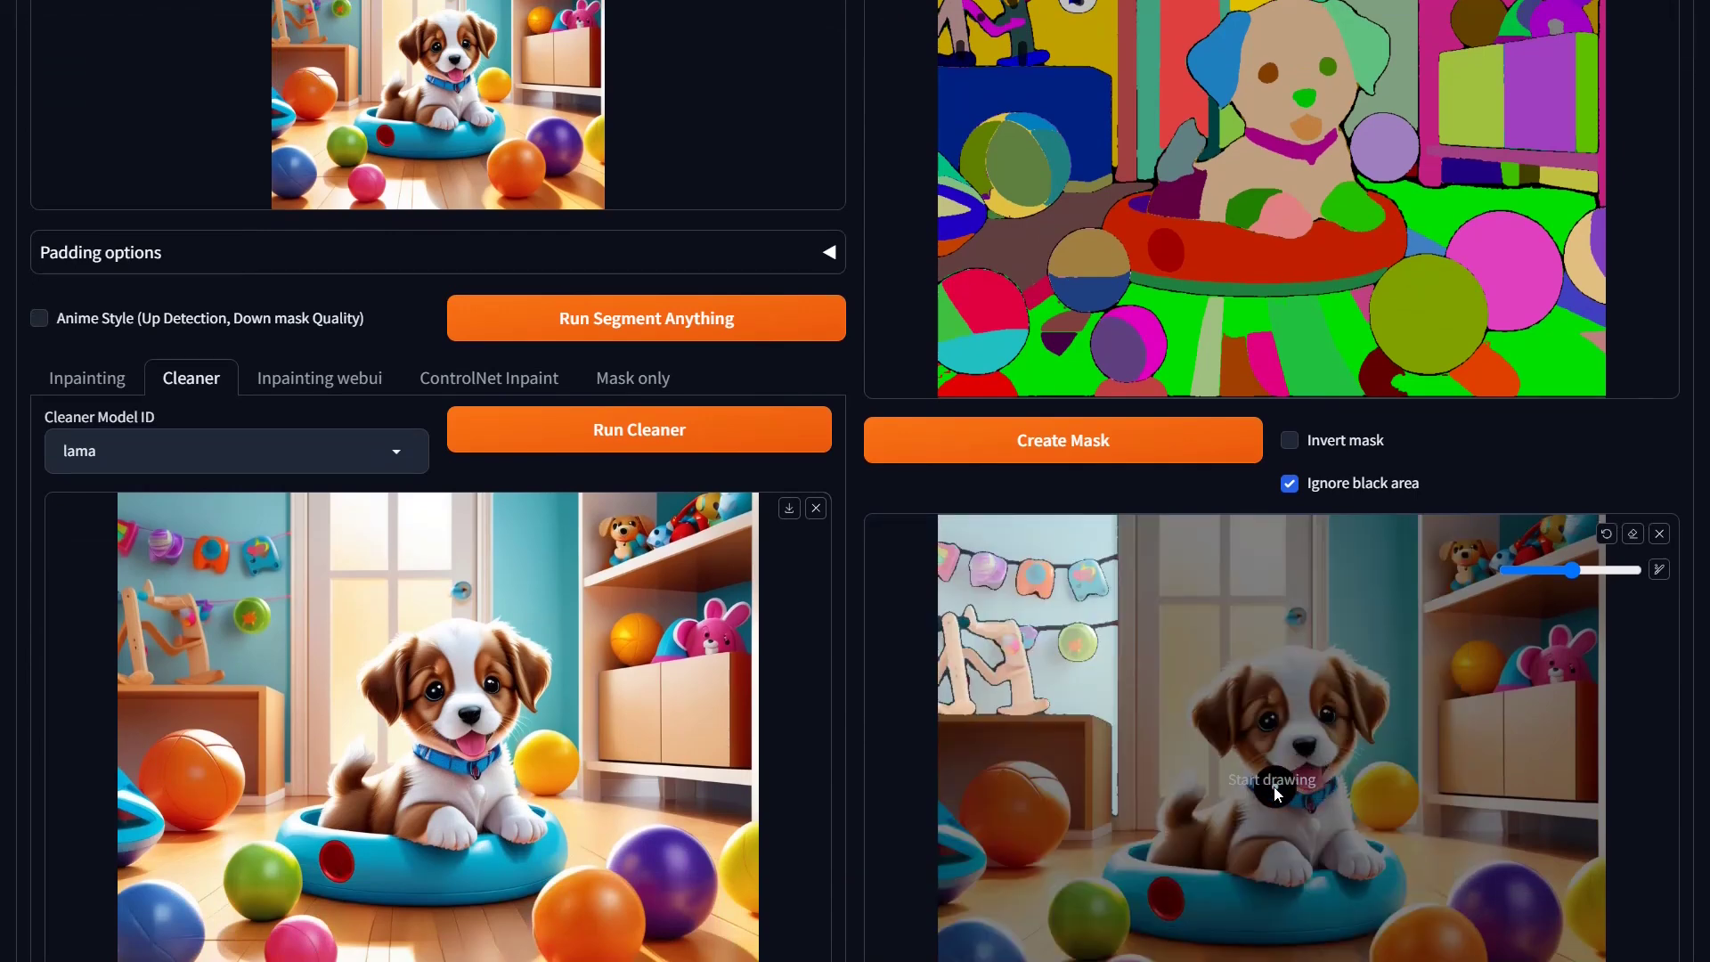
{"action": "scroll", "coordinate": [1255, 770], "scroll_direction": "up", "scroll_amount": 2}
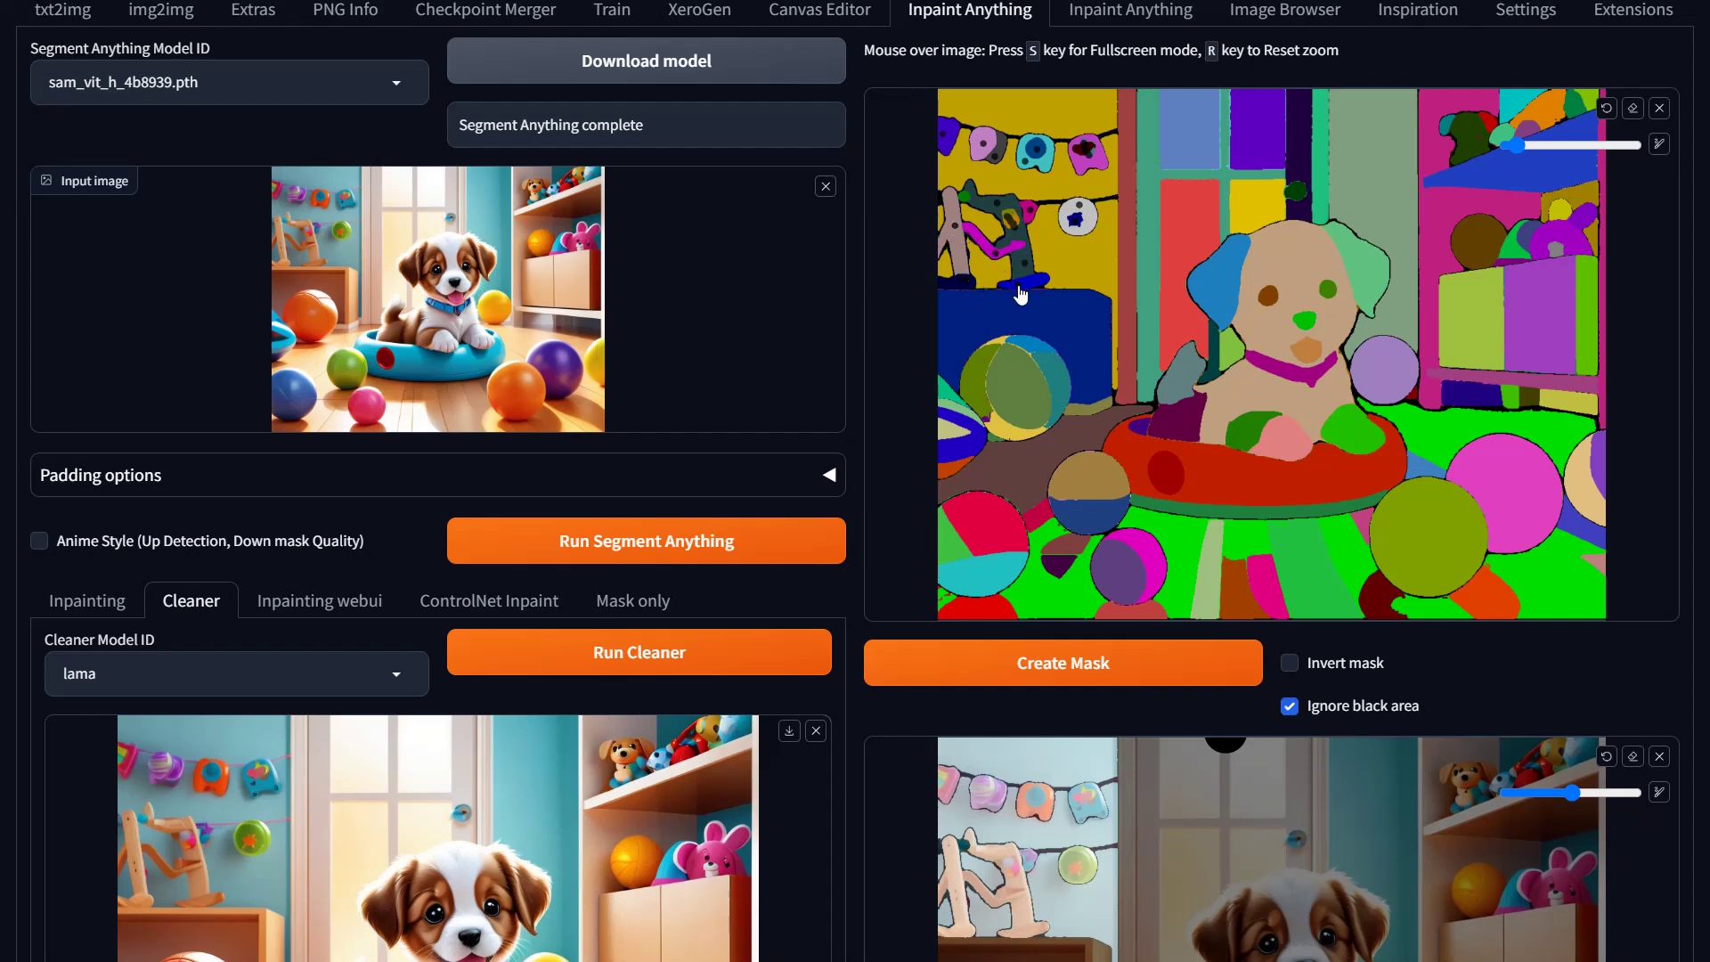
{"action": "left_click", "coordinate": [1101, 672]}
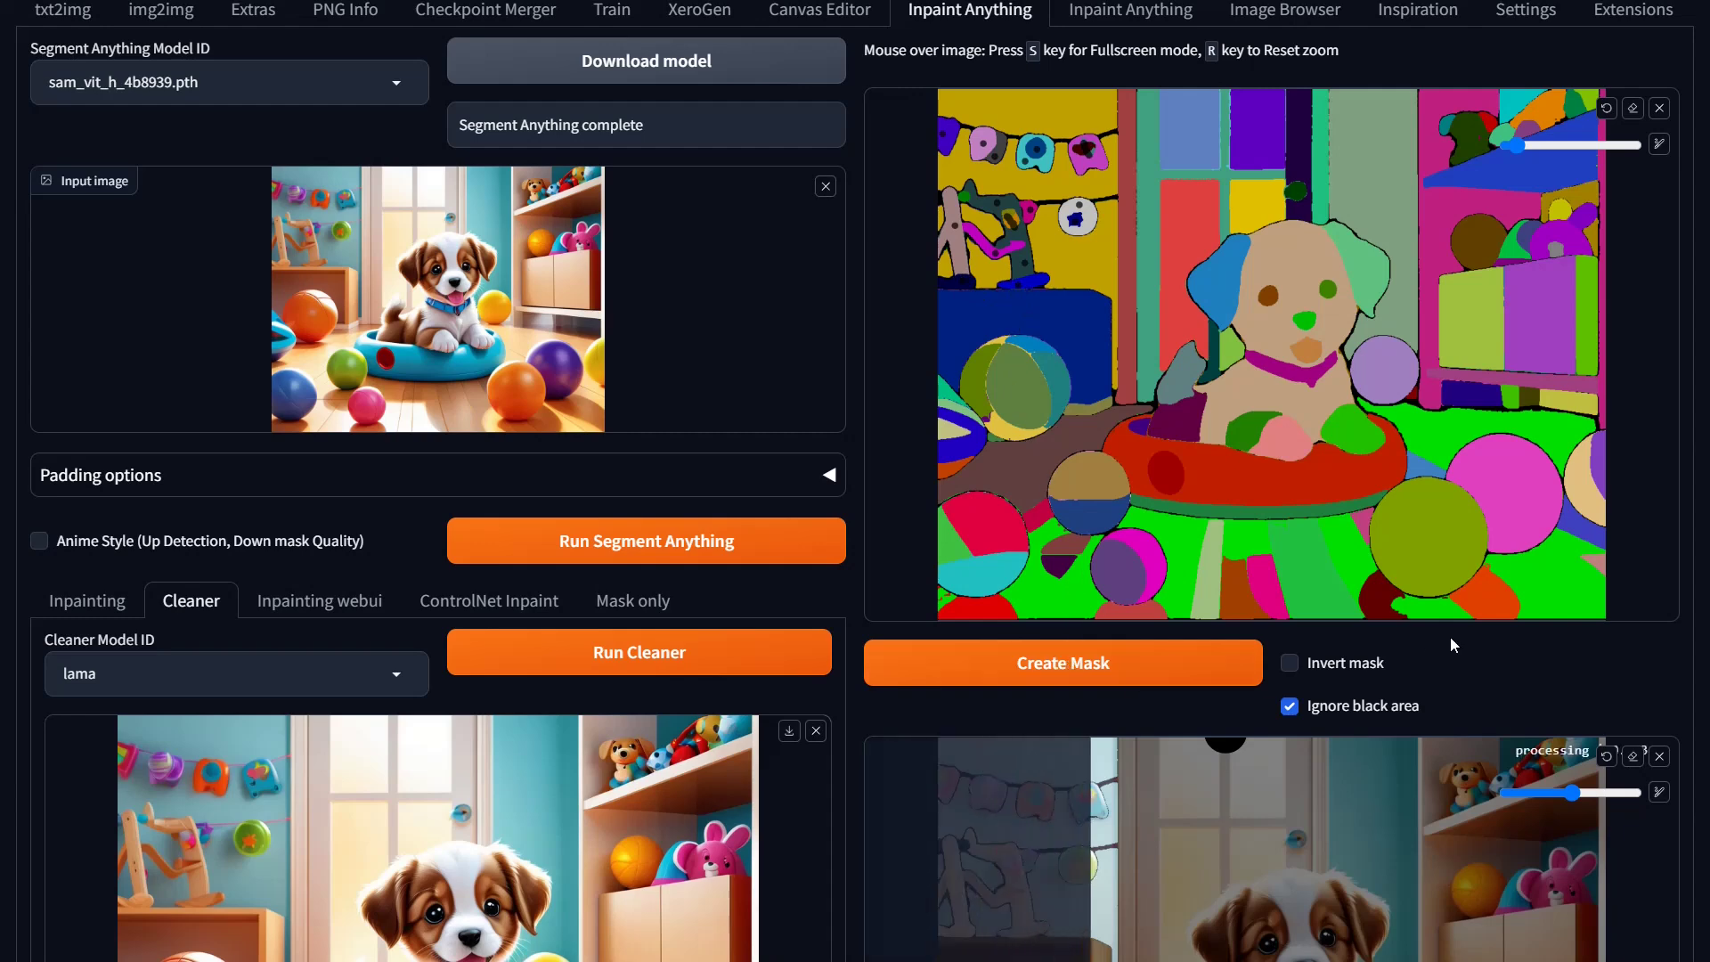
{"action": "scroll", "coordinate": [1473, 630], "scroll_direction": "down", "scroll_amount": 3}
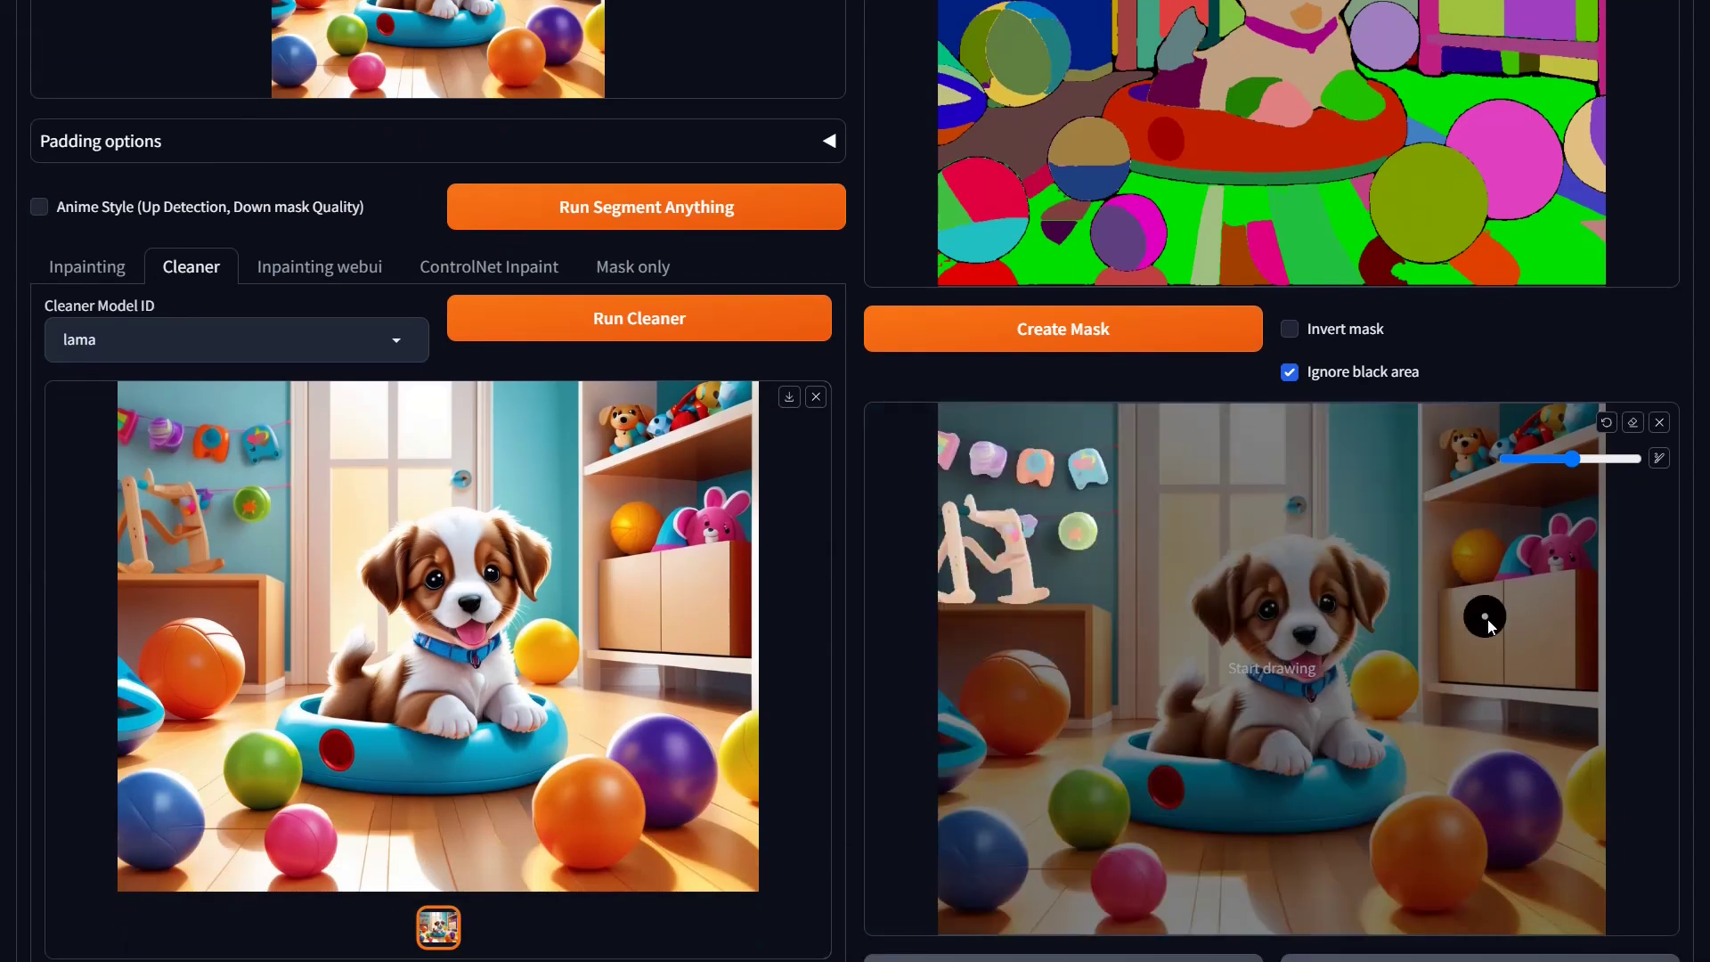
{"action": "scroll", "coordinate": [1212, 523], "scroll_direction": "up", "scroll_amount": 3}
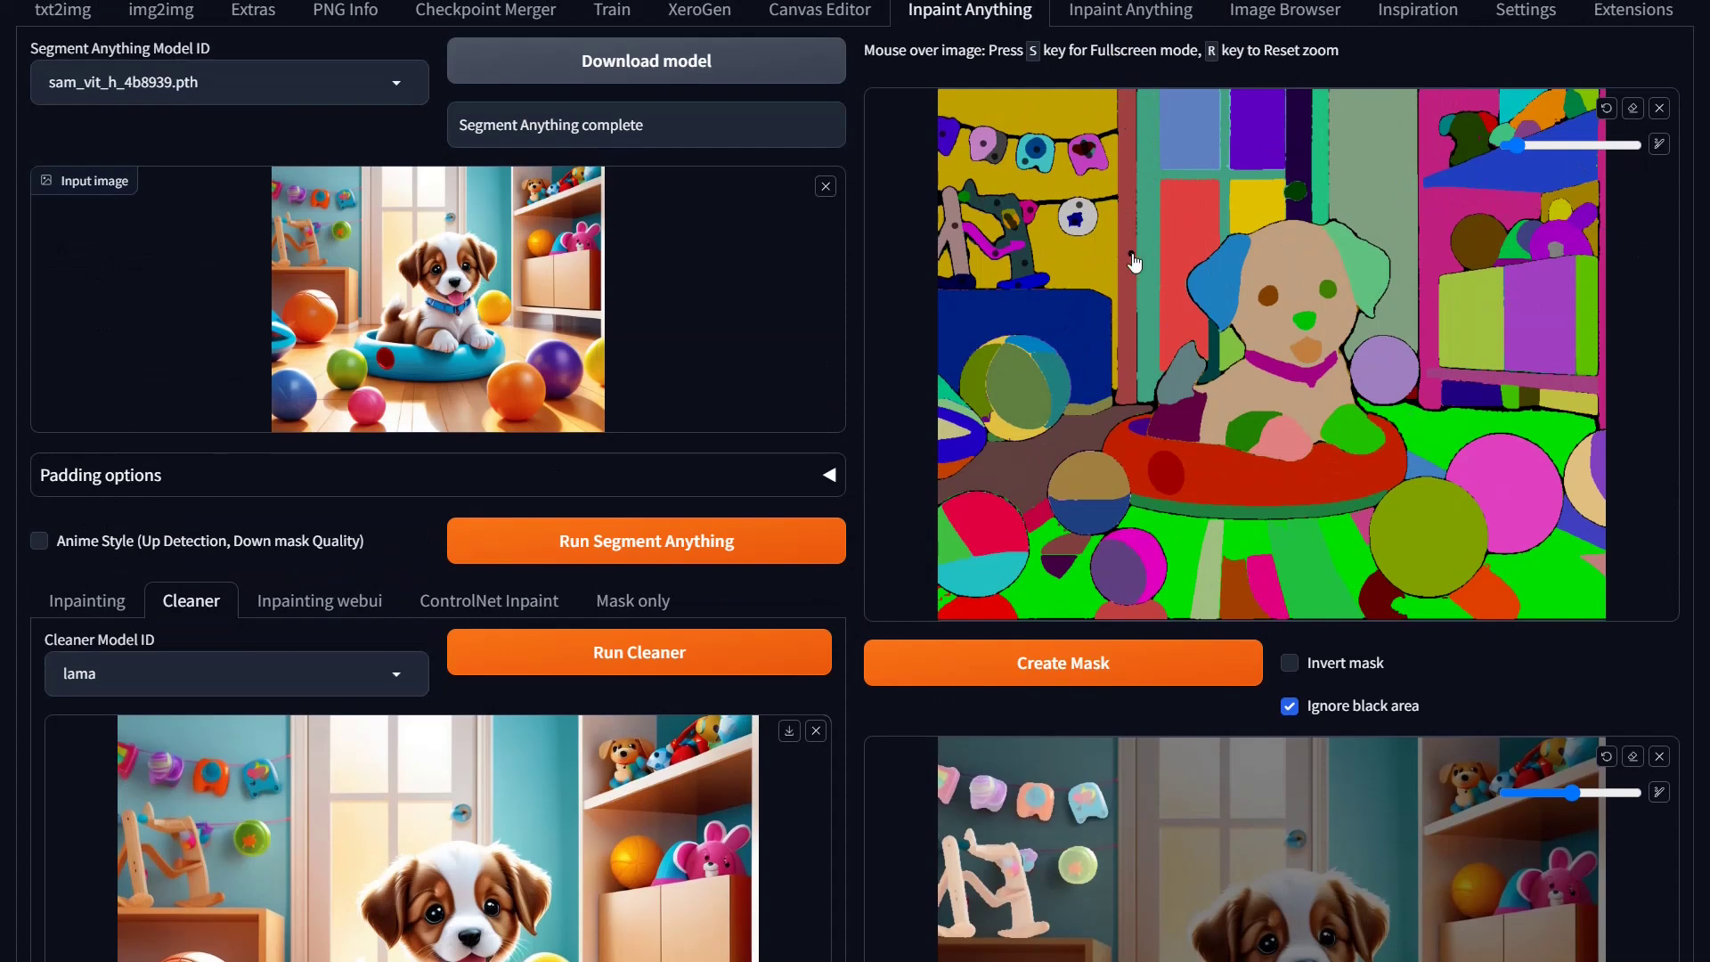
Step: In the full-screen segment map, shrink the sketch brush, cancel the reload prompt, and leave full screen
{"action": "key", "text": "s"}
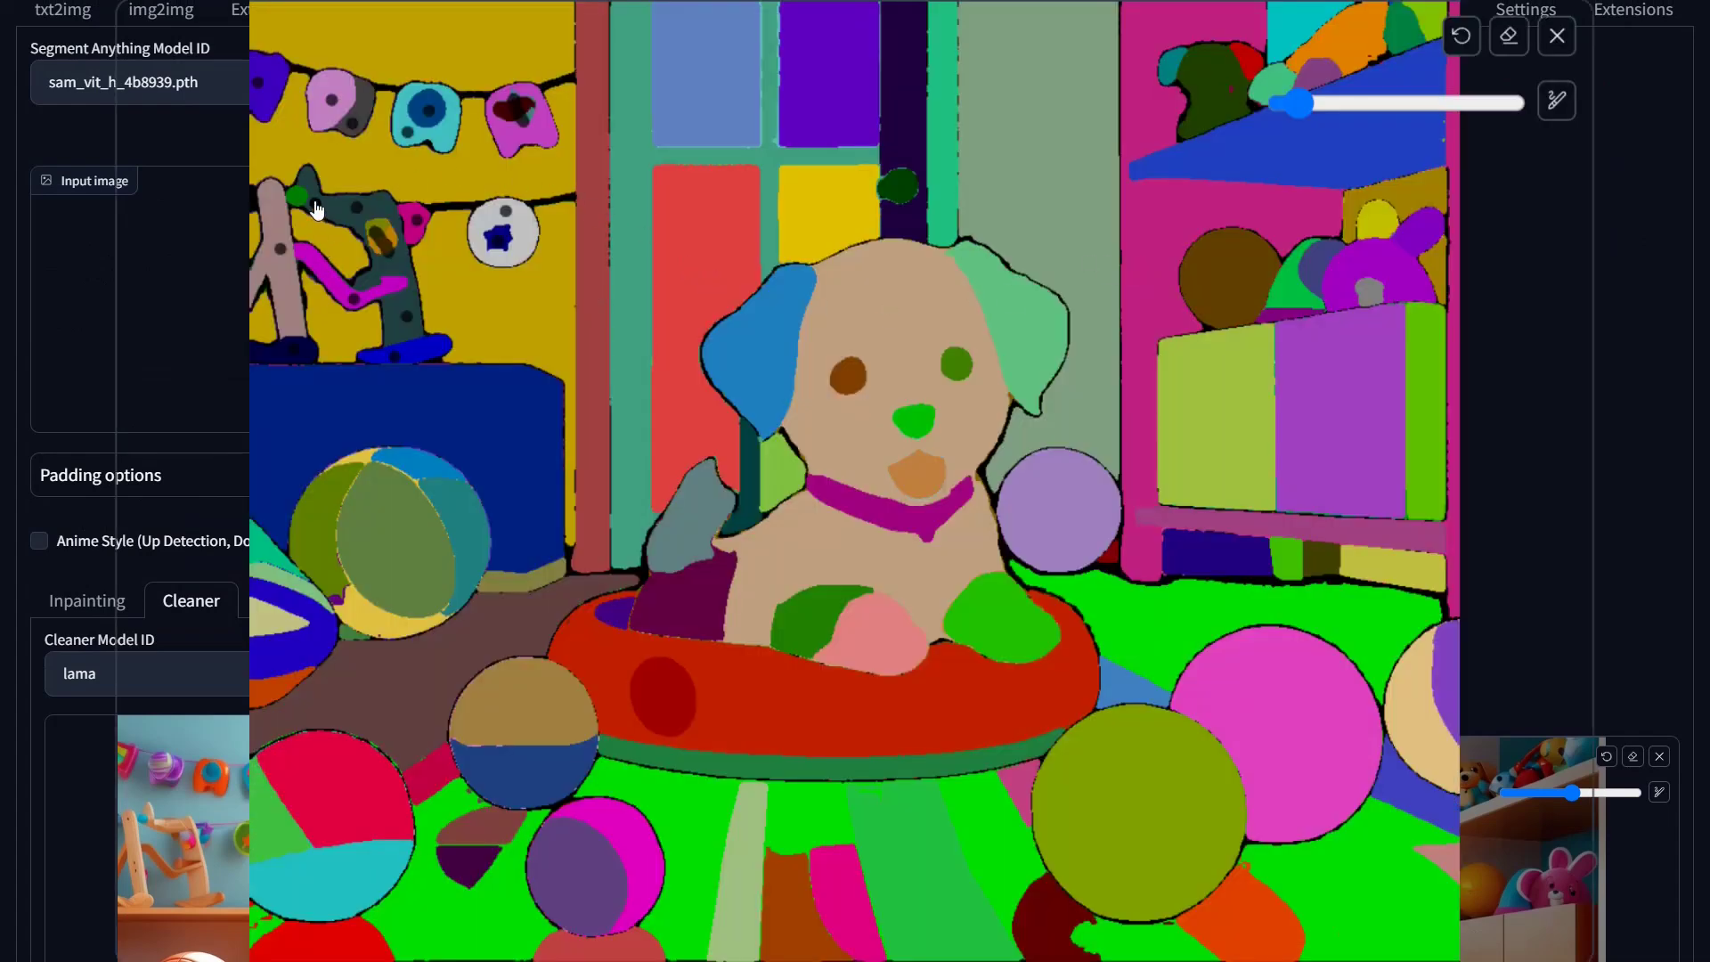
{"action": "left_click", "coordinate": [922, 433]}
{"action": "left_click", "coordinate": [1287, 105]}
{"action": "scroll", "coordinate": [851, 383], "scroll_direction": "up", "scroll_amount": 1}
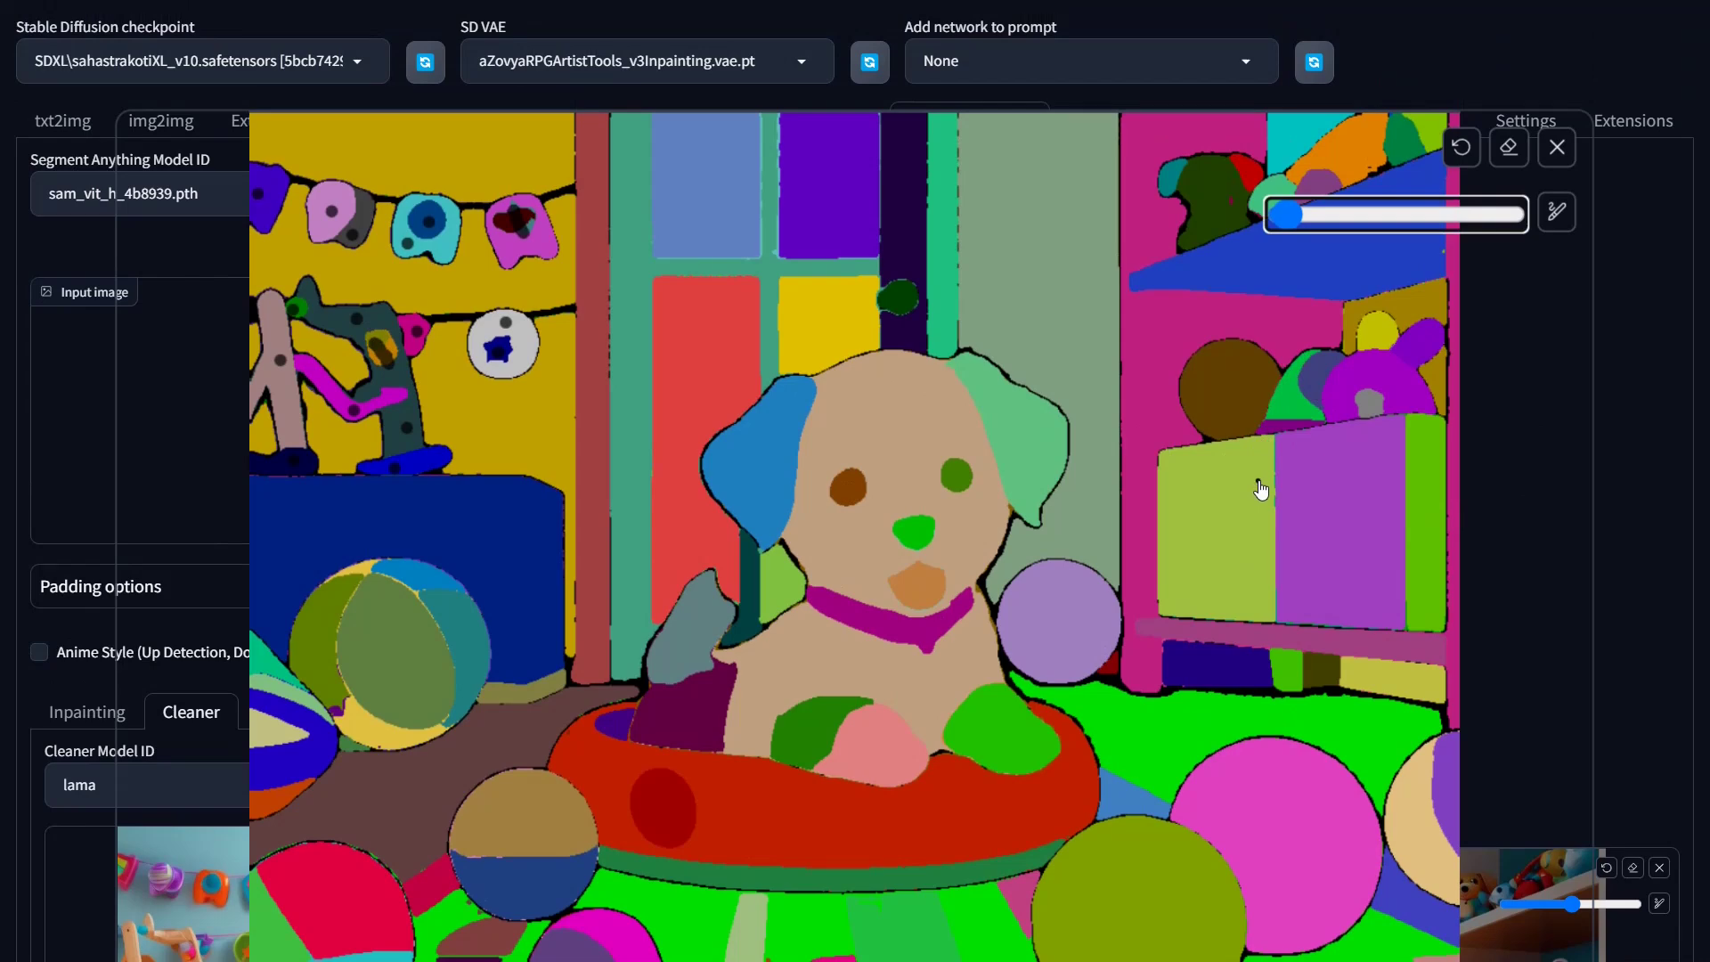
{"action": "key", "text": "F5"}
{"action": "key", "text": "Escape"}
{"action": "left_click", "coordinate": [1582, 492]}
{"action": "scroll", "coordinate": [1659, 790], "scroll_direction": "down", "scroll_amount": 4}
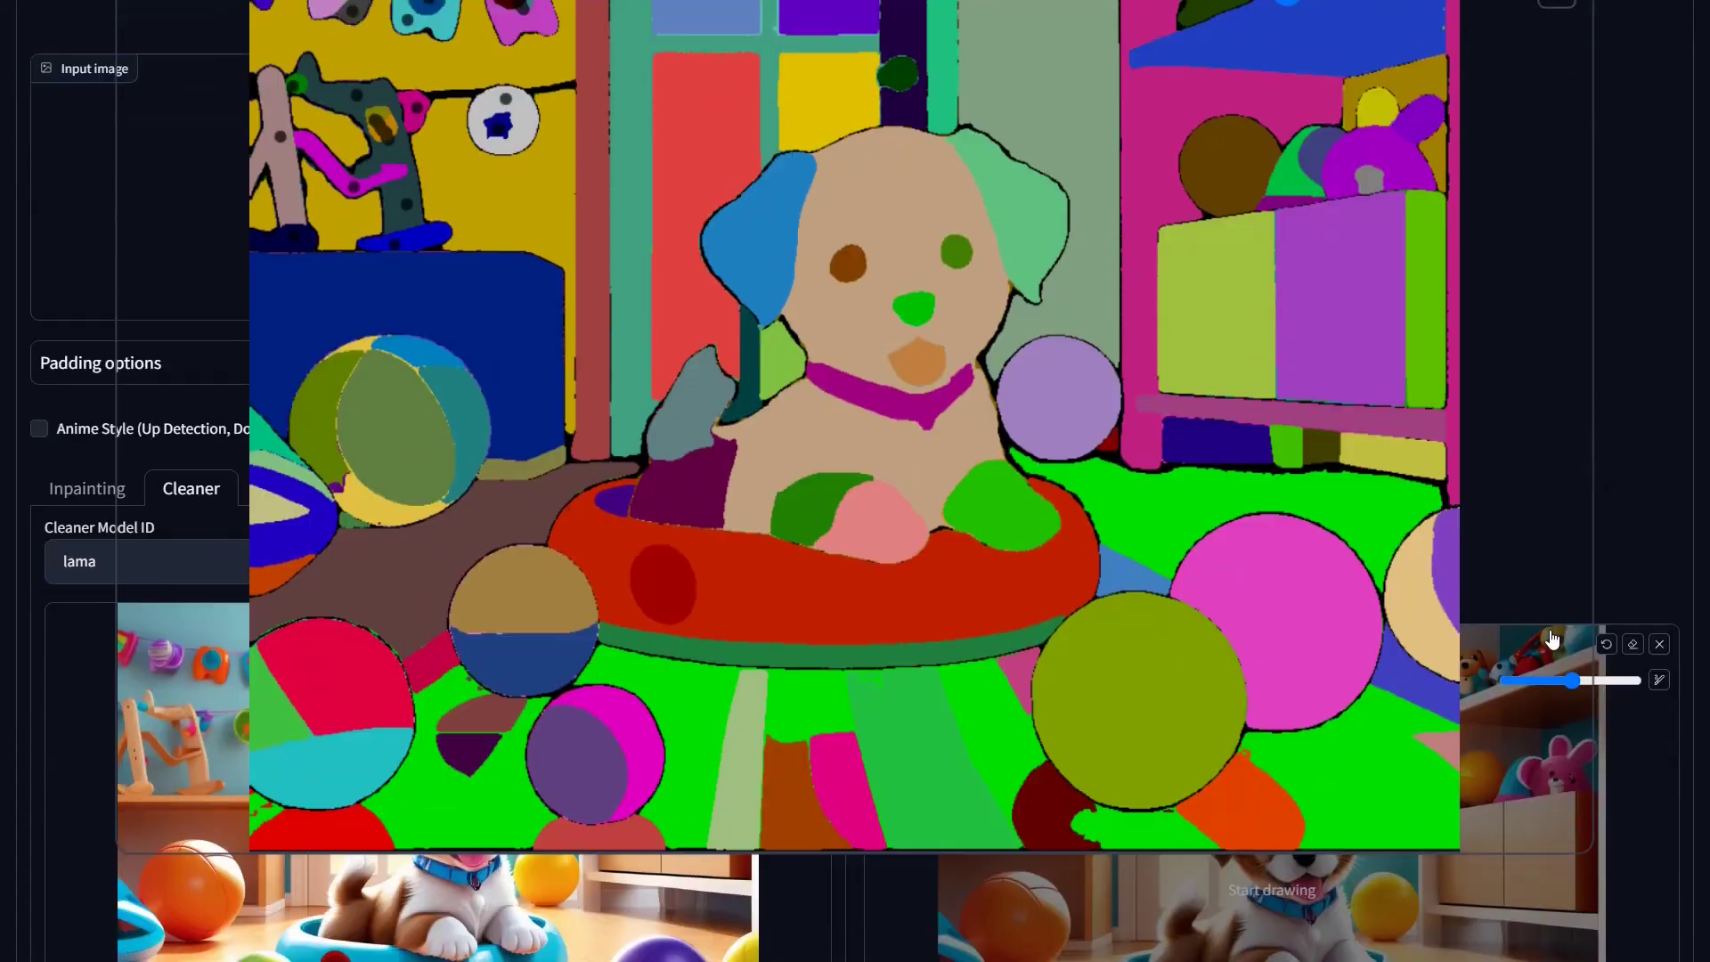
{"action": "scroll", "coordinate": [1555, 631], "scroll_direction": "up", "scroll_amount": 4}
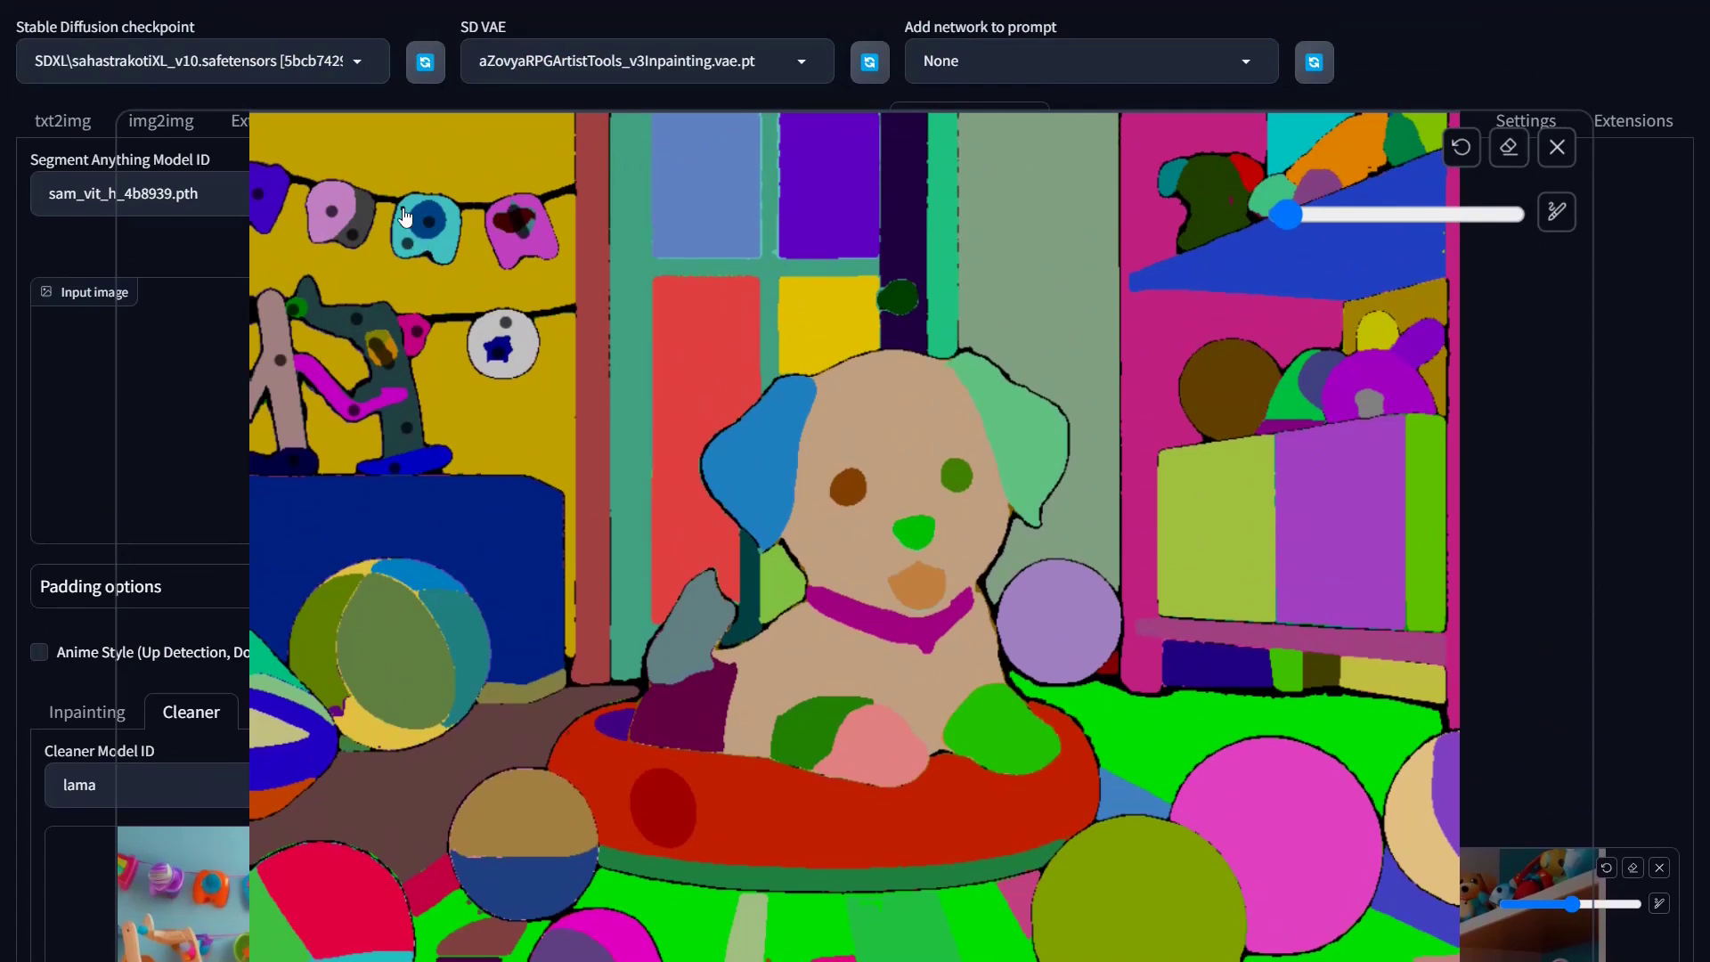
{"action": "key", "text": "s"}
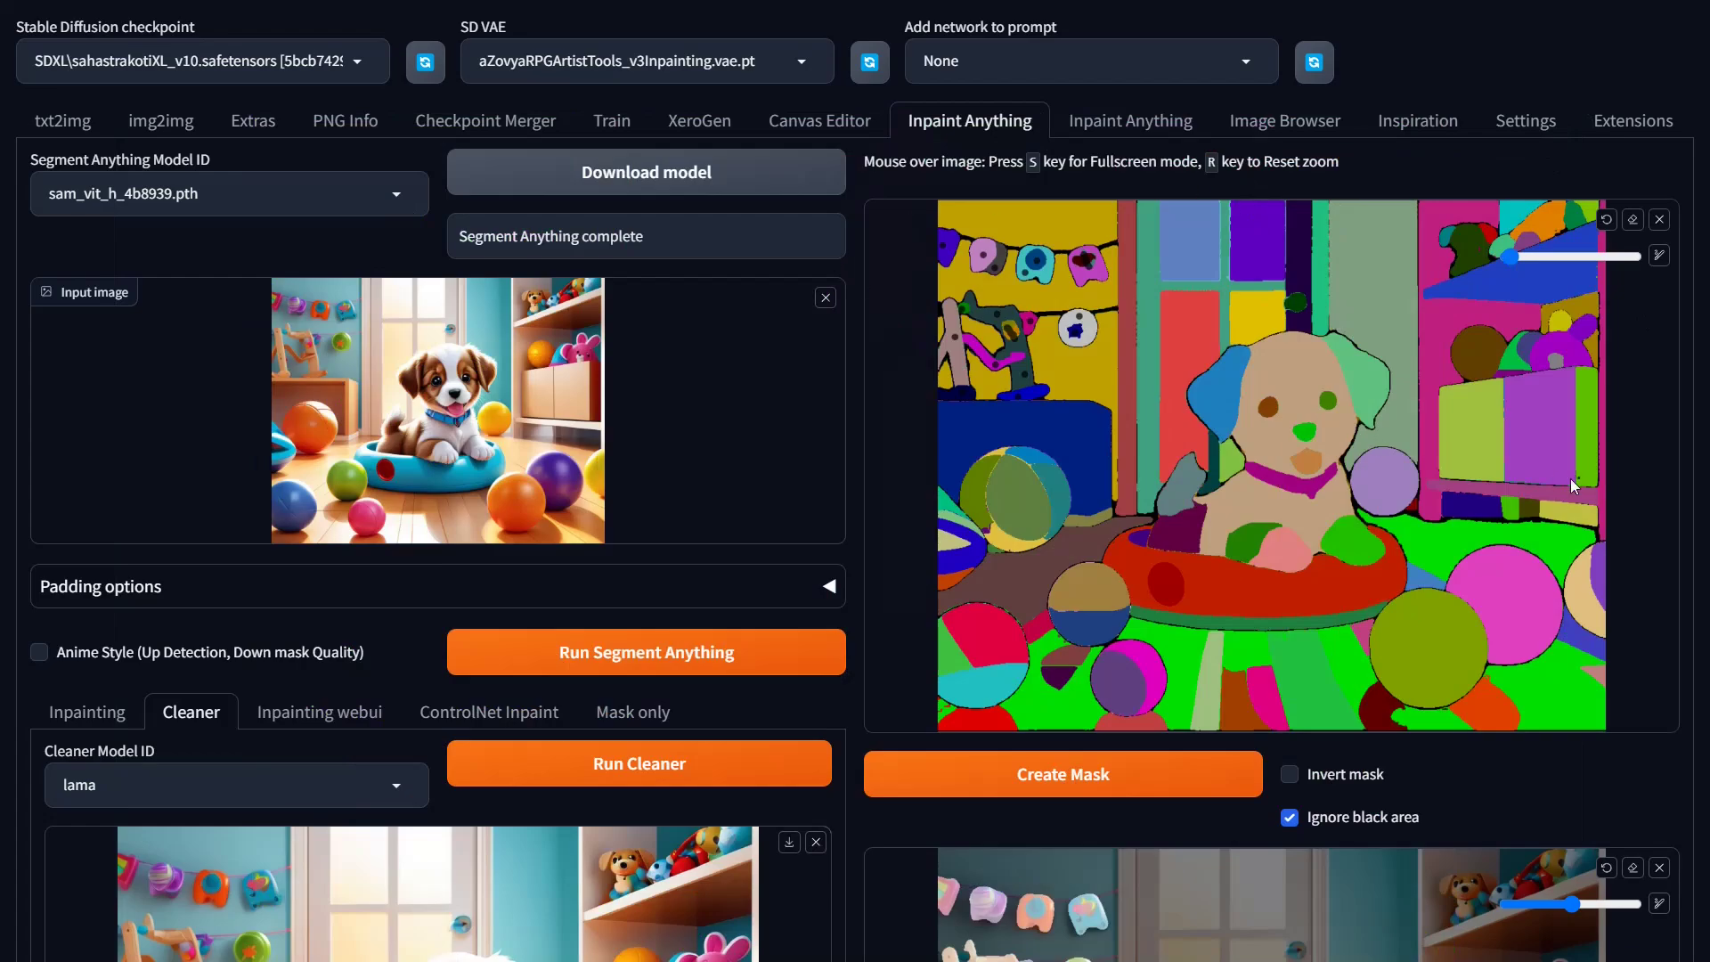
Step: Create the wall-decoration mask and expand its region three times around the flags and figure
{"action": "left_click", "coordinate": [1252, 775]}
{"action": "scroll", "coordinate": [1256, 783], "scroll_direction": "down", "scroll_amount": 5}
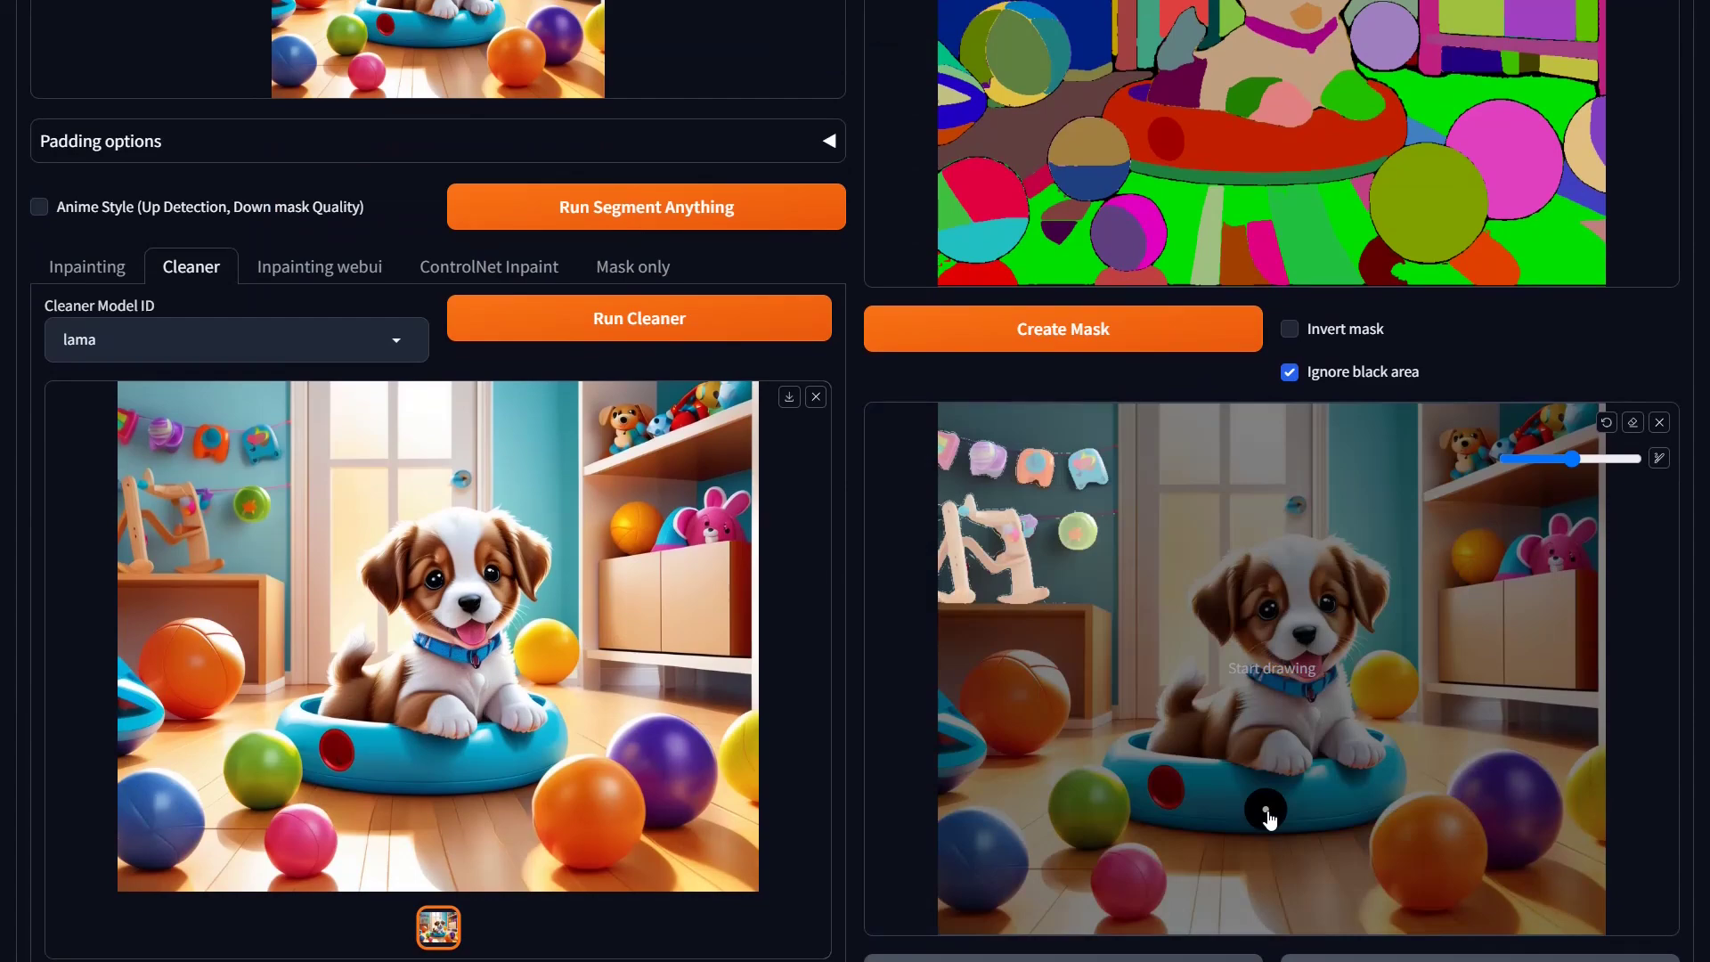
{"action": "scroll", "coordinate": [1119, 775], "scroll_direction": "down", "scroll_amount": 4}
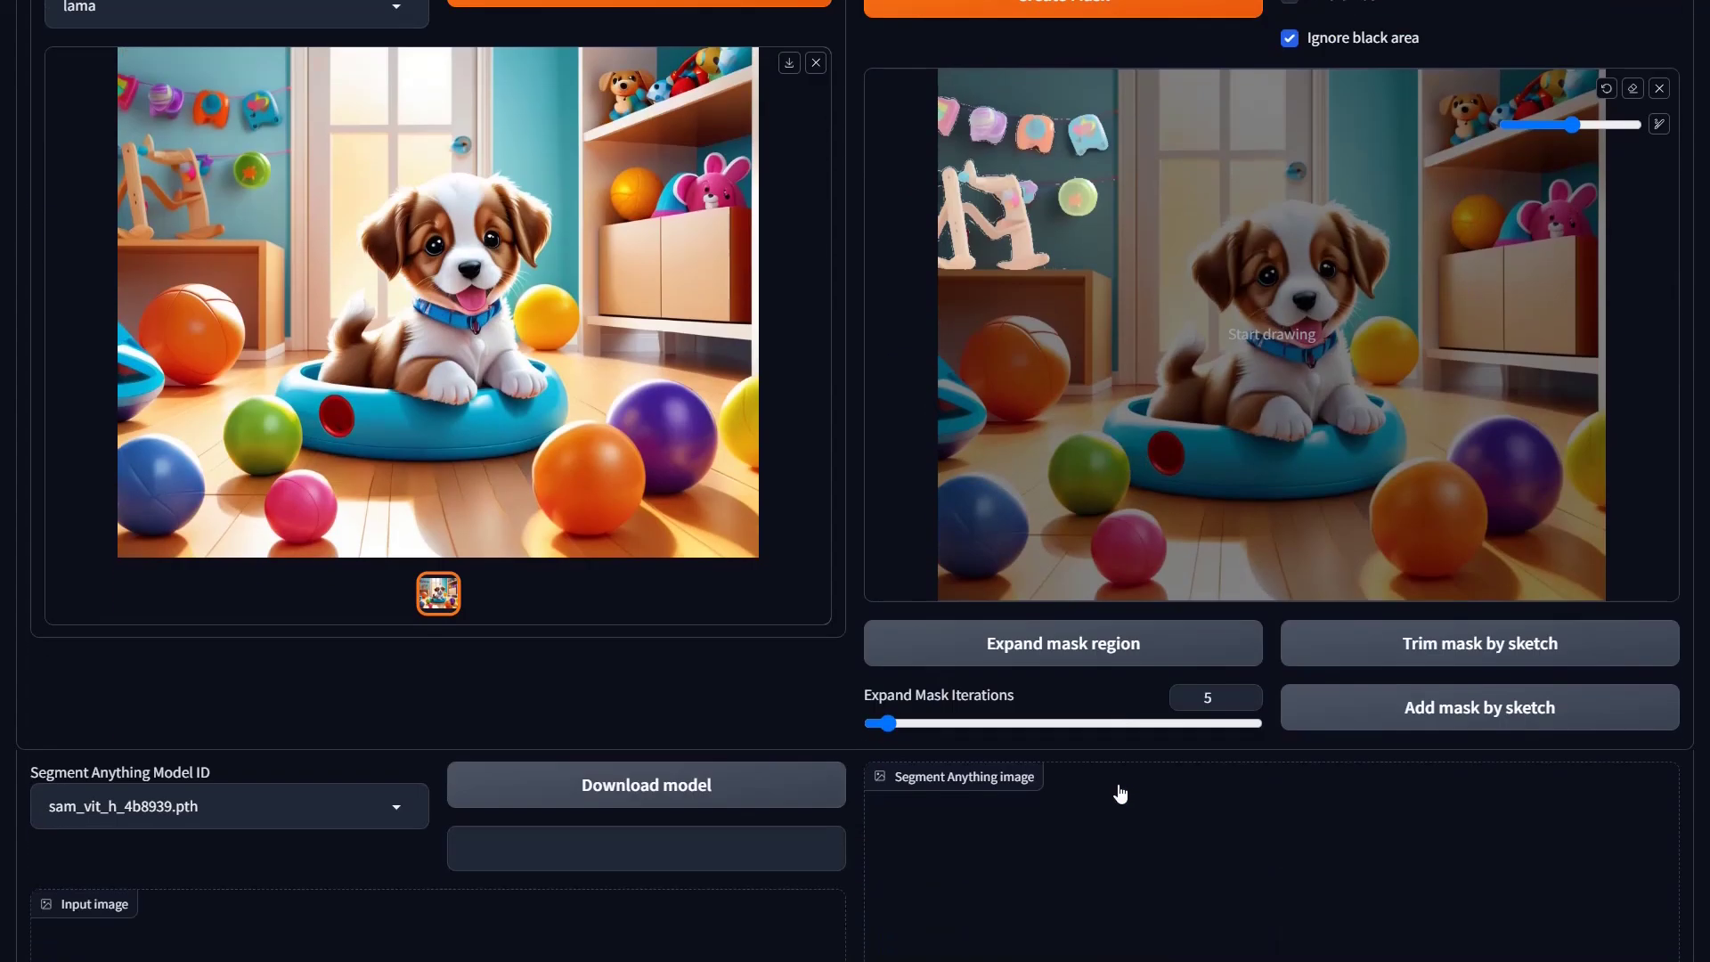
{"action": "left_click", "coordinate": [1129, 645]}
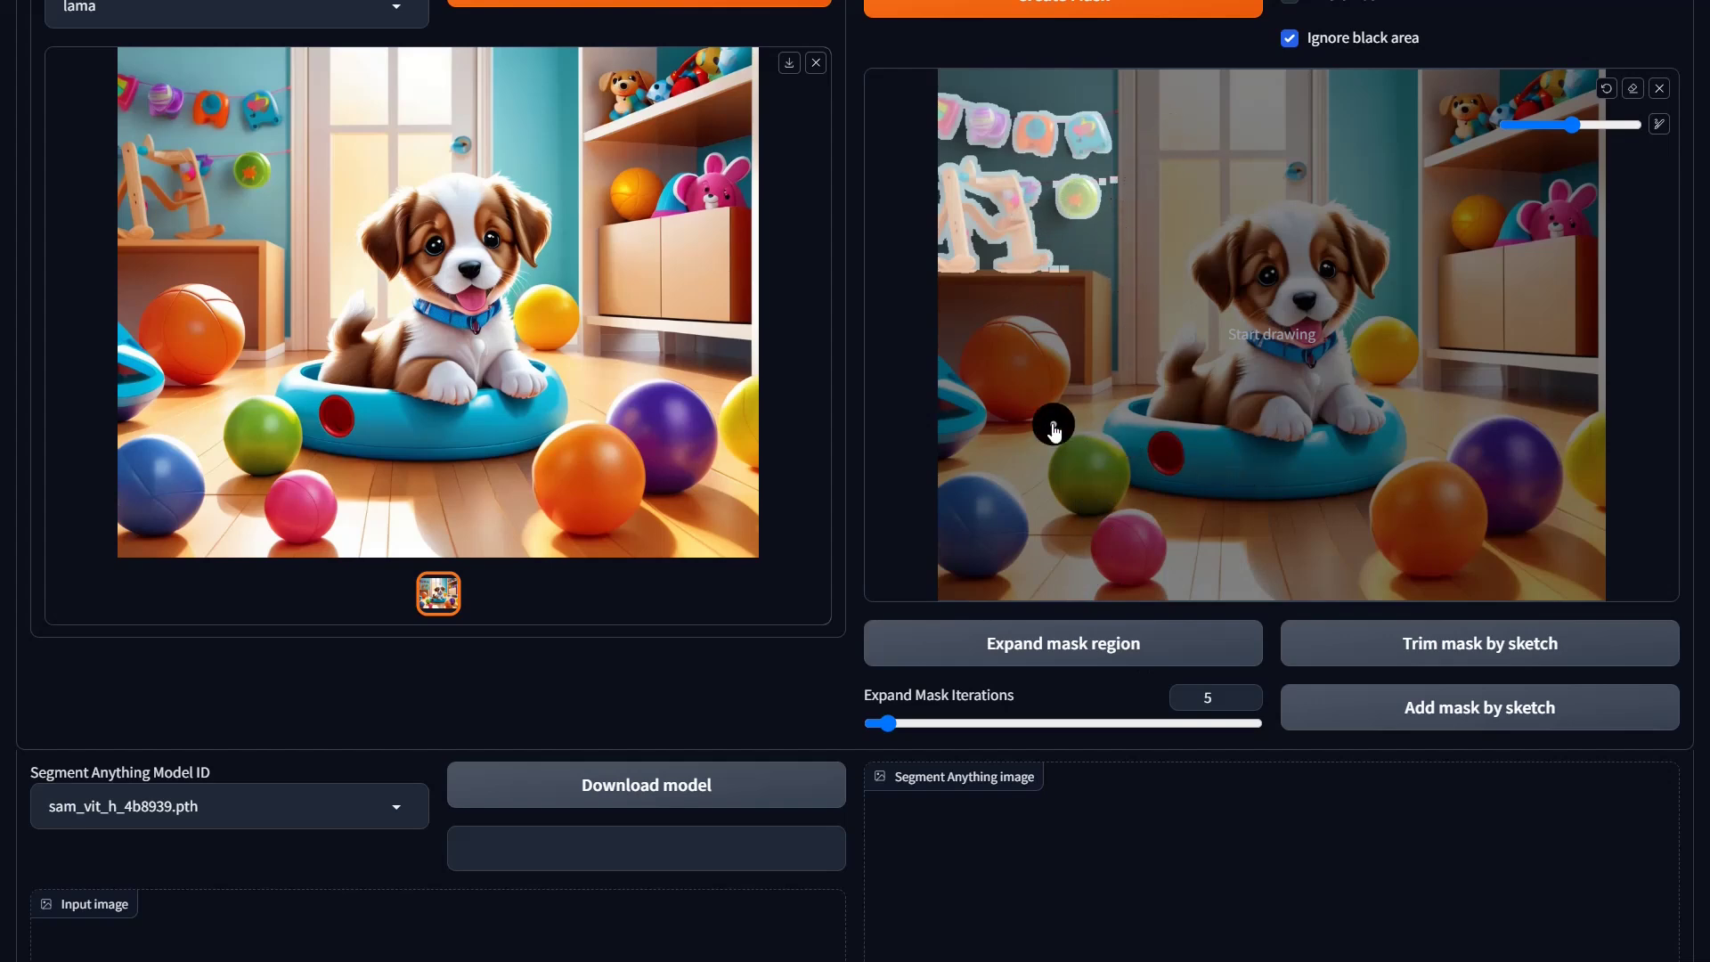
{"action": "left_click", "coordinate": [1045, 658]}
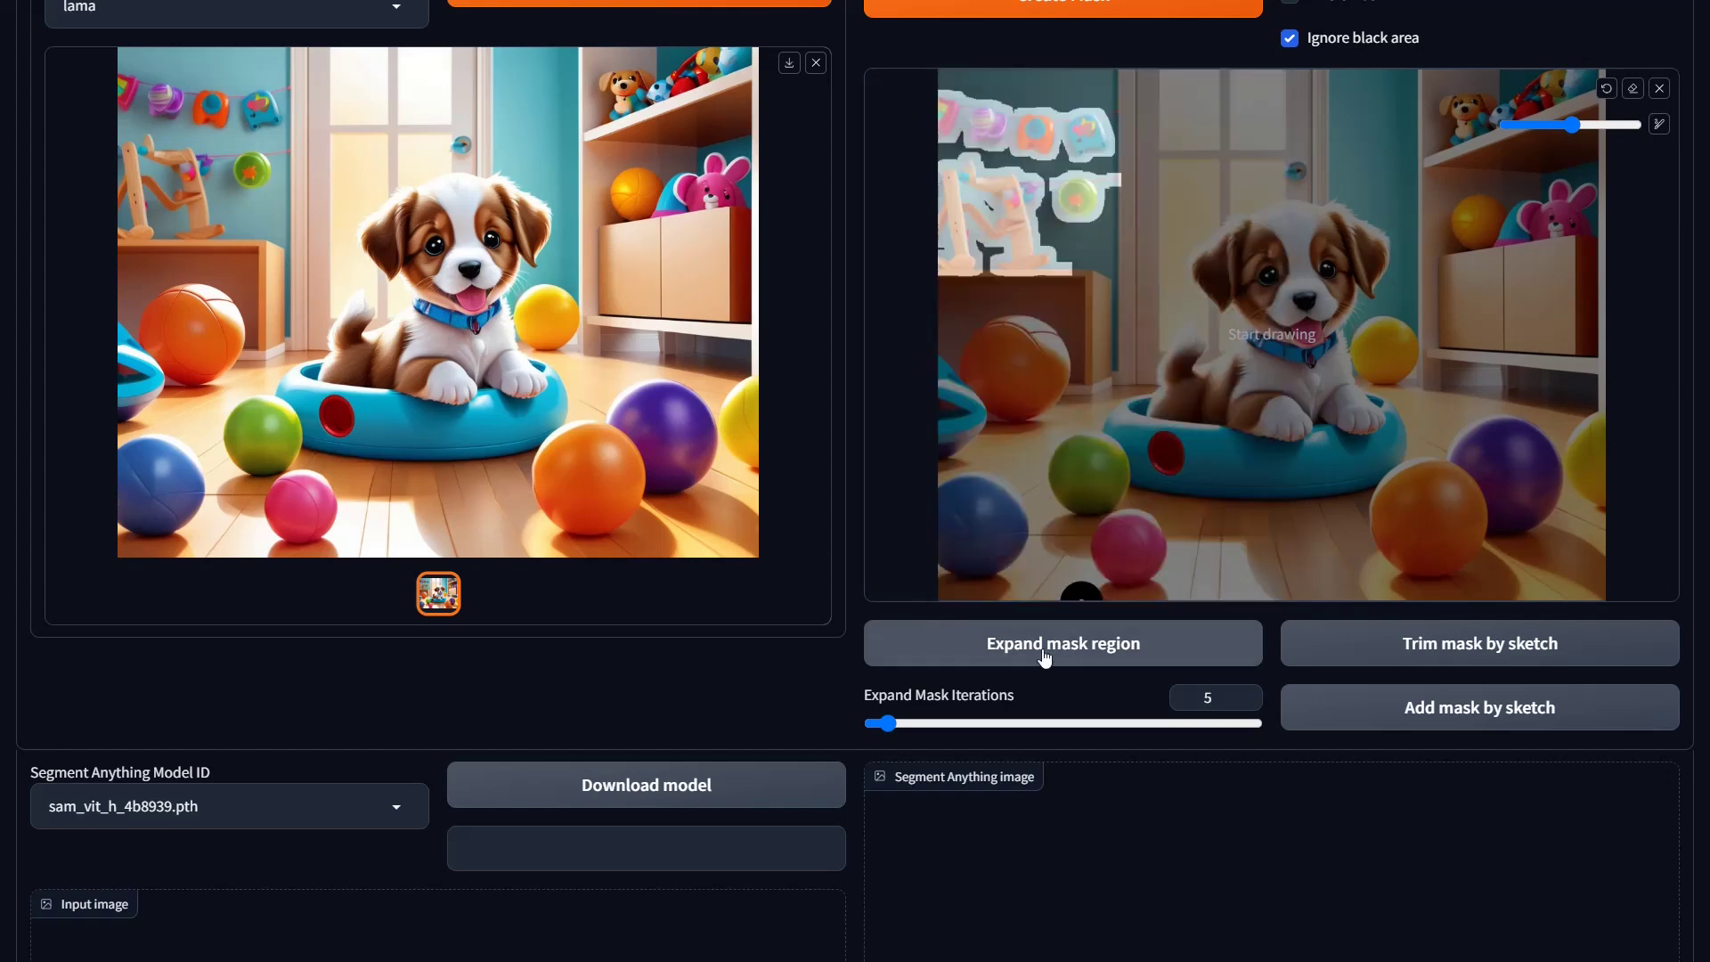
{"action": "left_click", "coordinate": [1046, 657]}
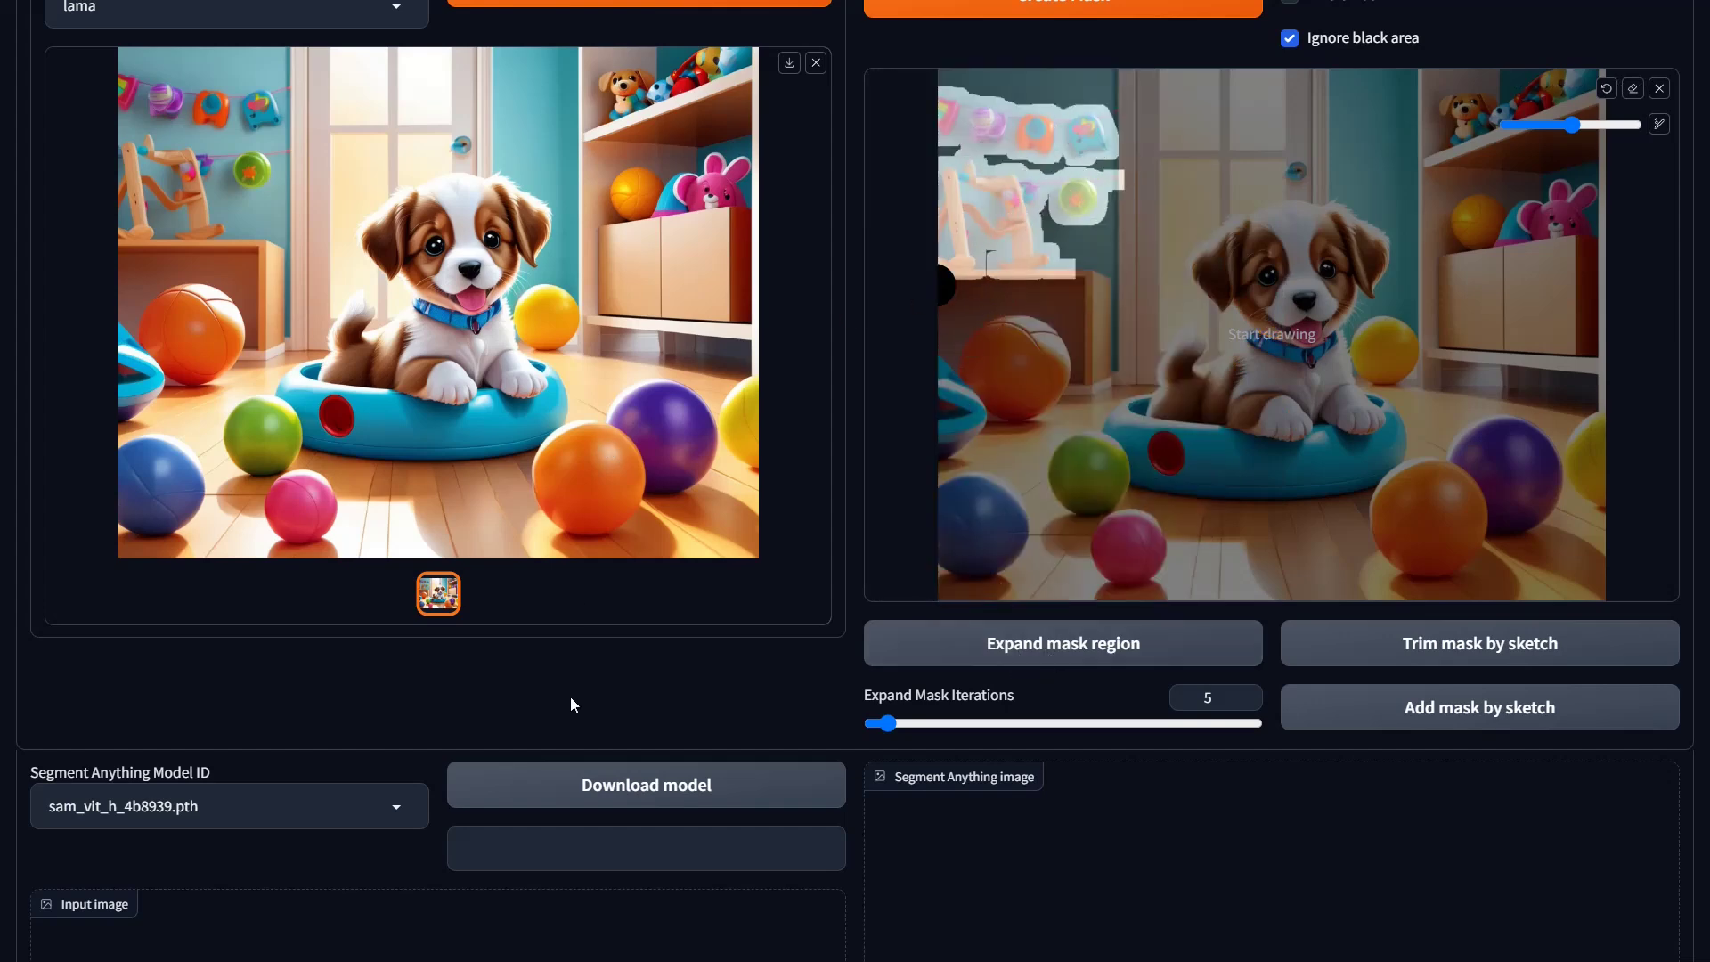
Step: Erase the masked decorations with the lama Cleaner, then rerun the Cleaner with the ldm model
{"action": "scroll", "coordinate": [571, 704], "scroll_direction": "up", "scroll_amount": 6}
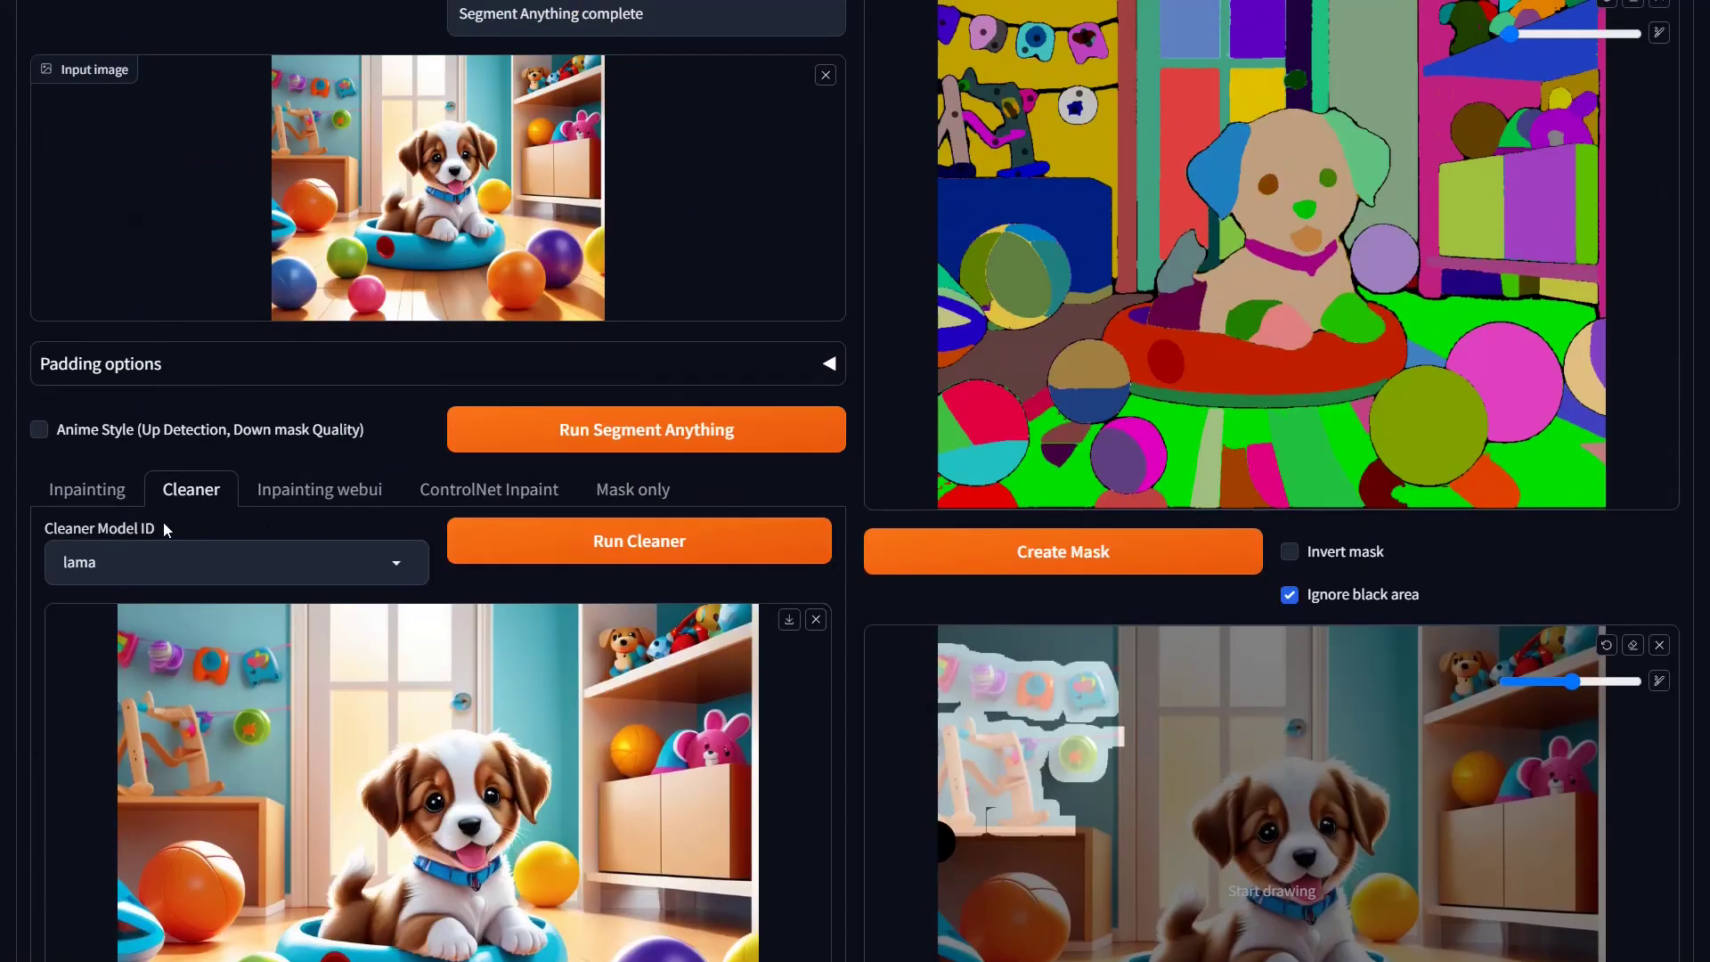
{"action": "left_click", "coordinate": [651, 545]}
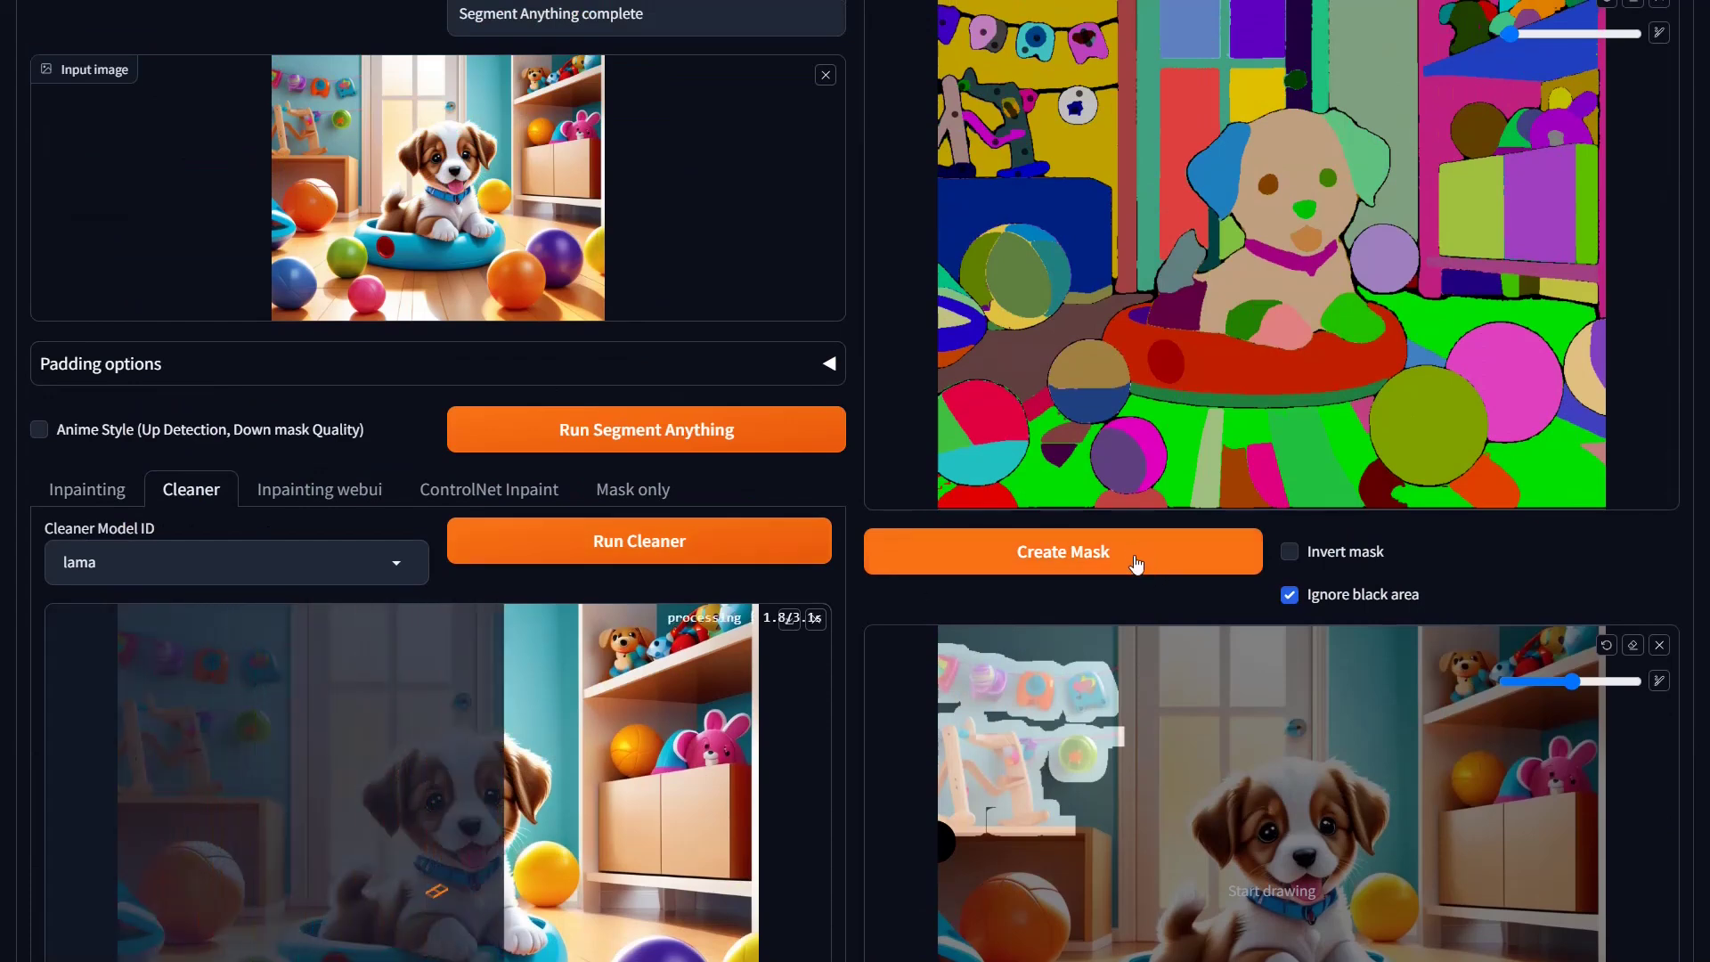
{"action": "scroll", "coordinate": [733, 635], "scroll_direction": "down", "scroll_amount": 3}
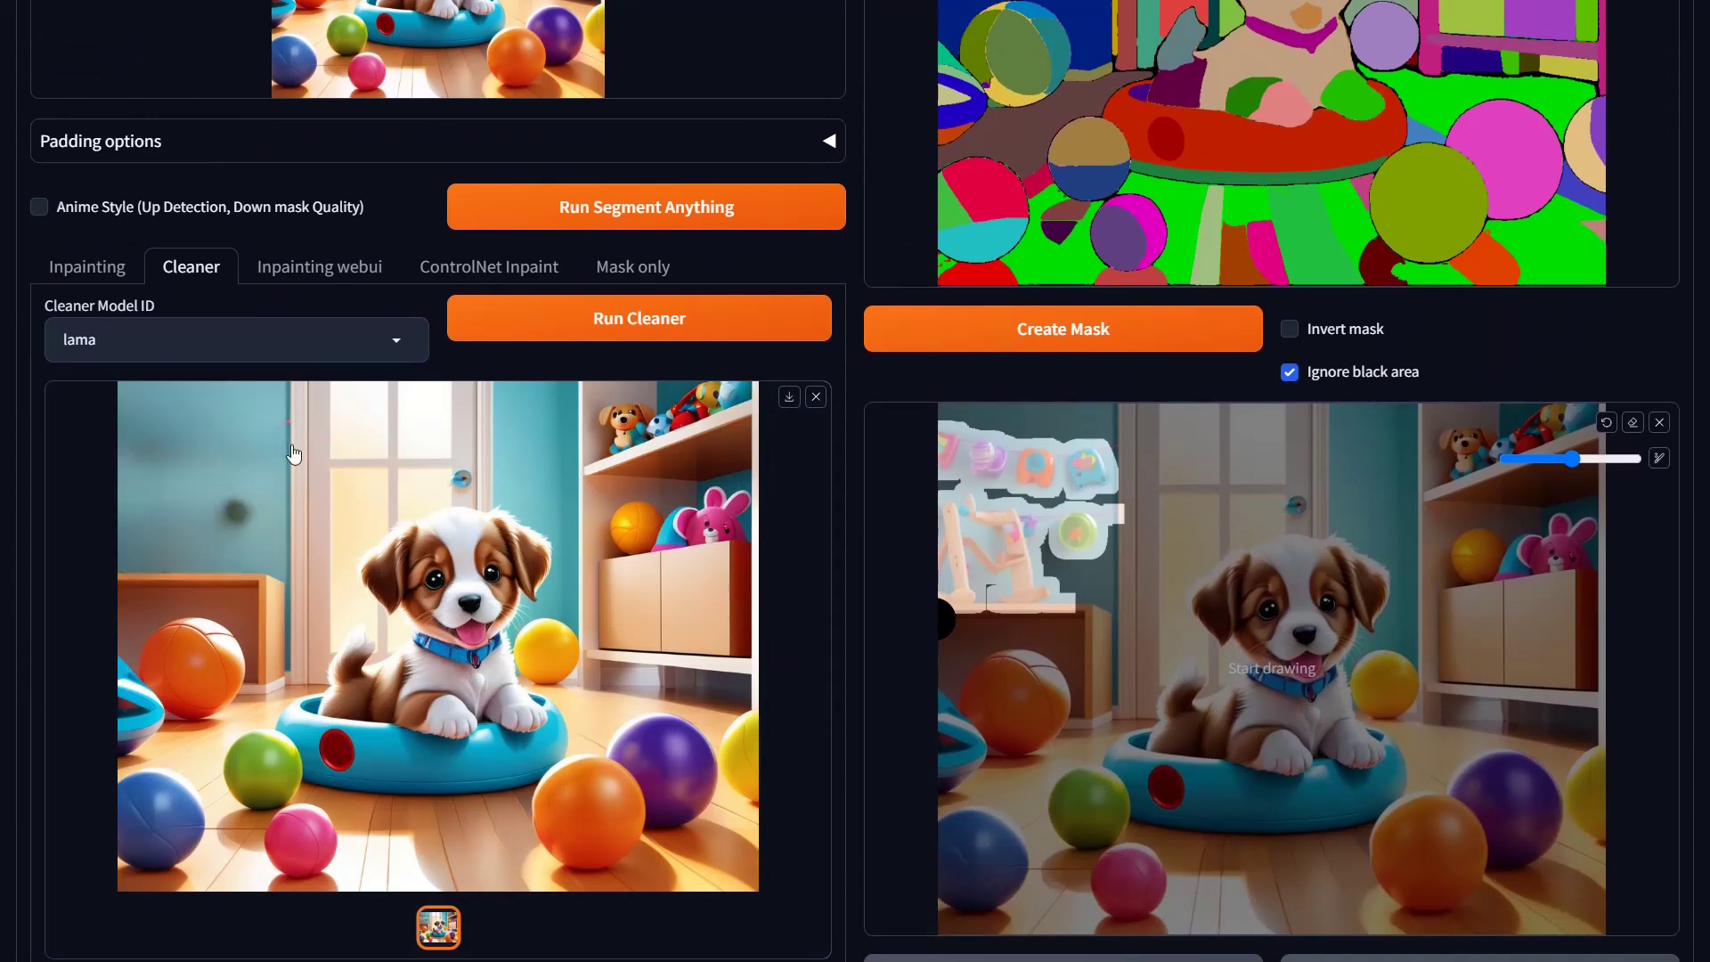
{"action": "left_click", "coordinate": [398, 345]}
{"action": "left_click", "coordinate": [101, 407]}
{"action": "left_click", "coordinate": [631, 319]}
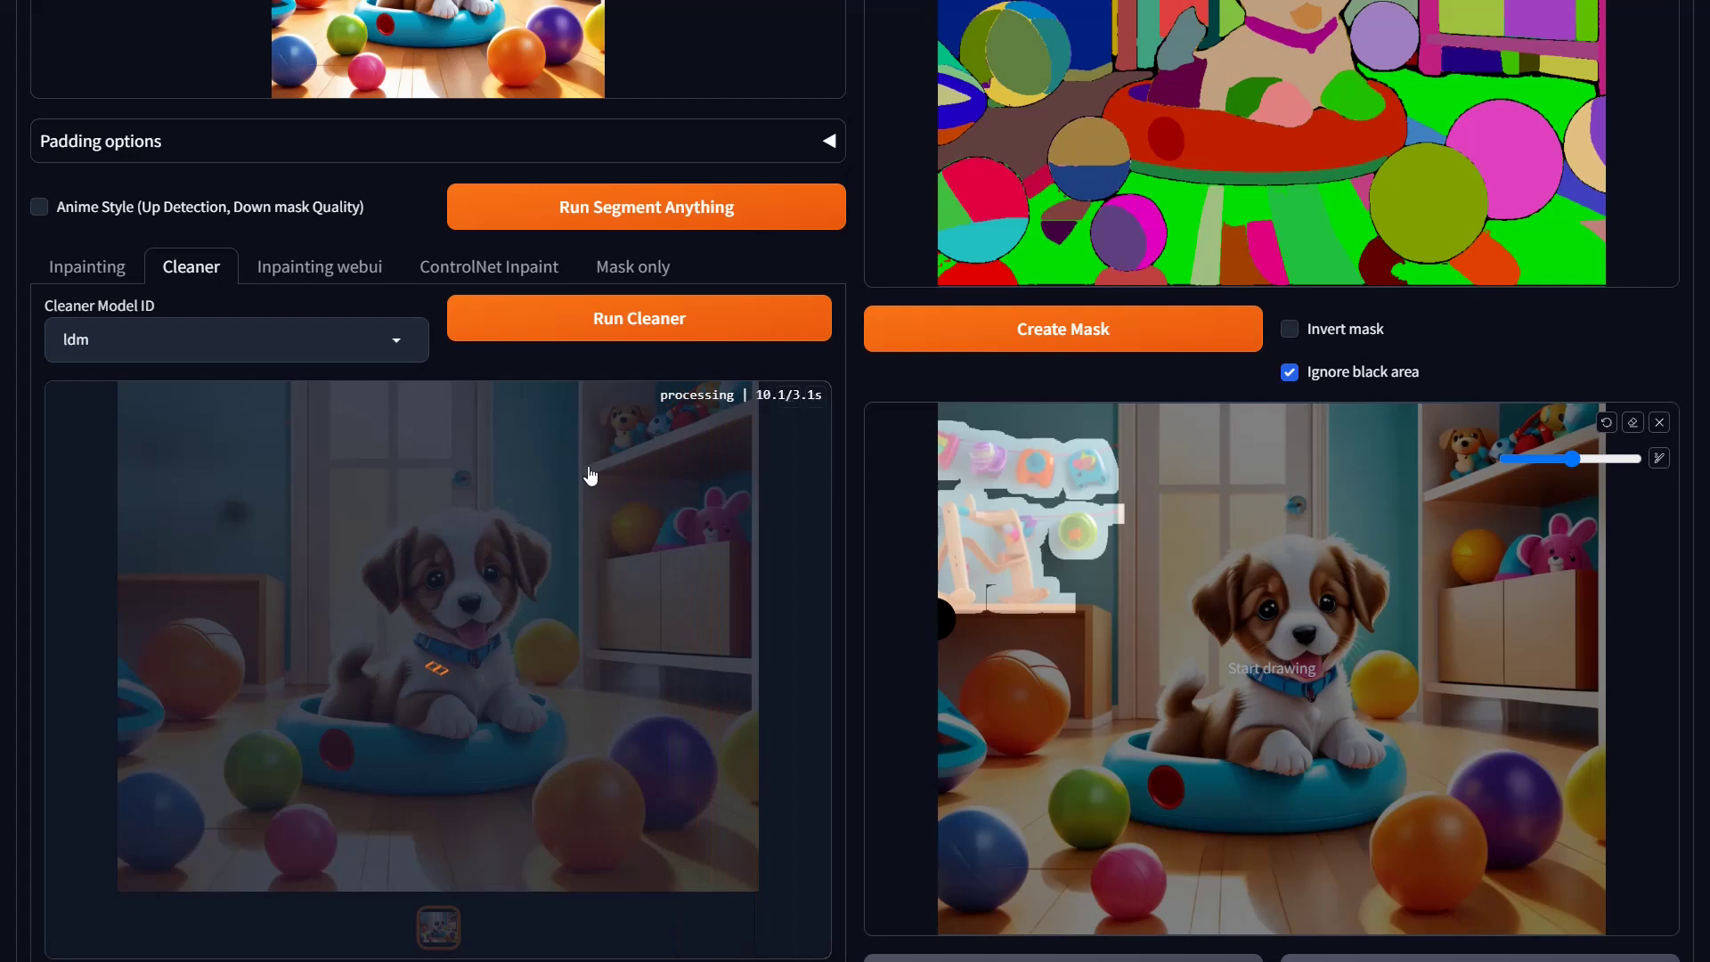
{"action": "scroll", "coordinate": [590, 476], "scroll_direction": "down", "scroll_amount": 1}
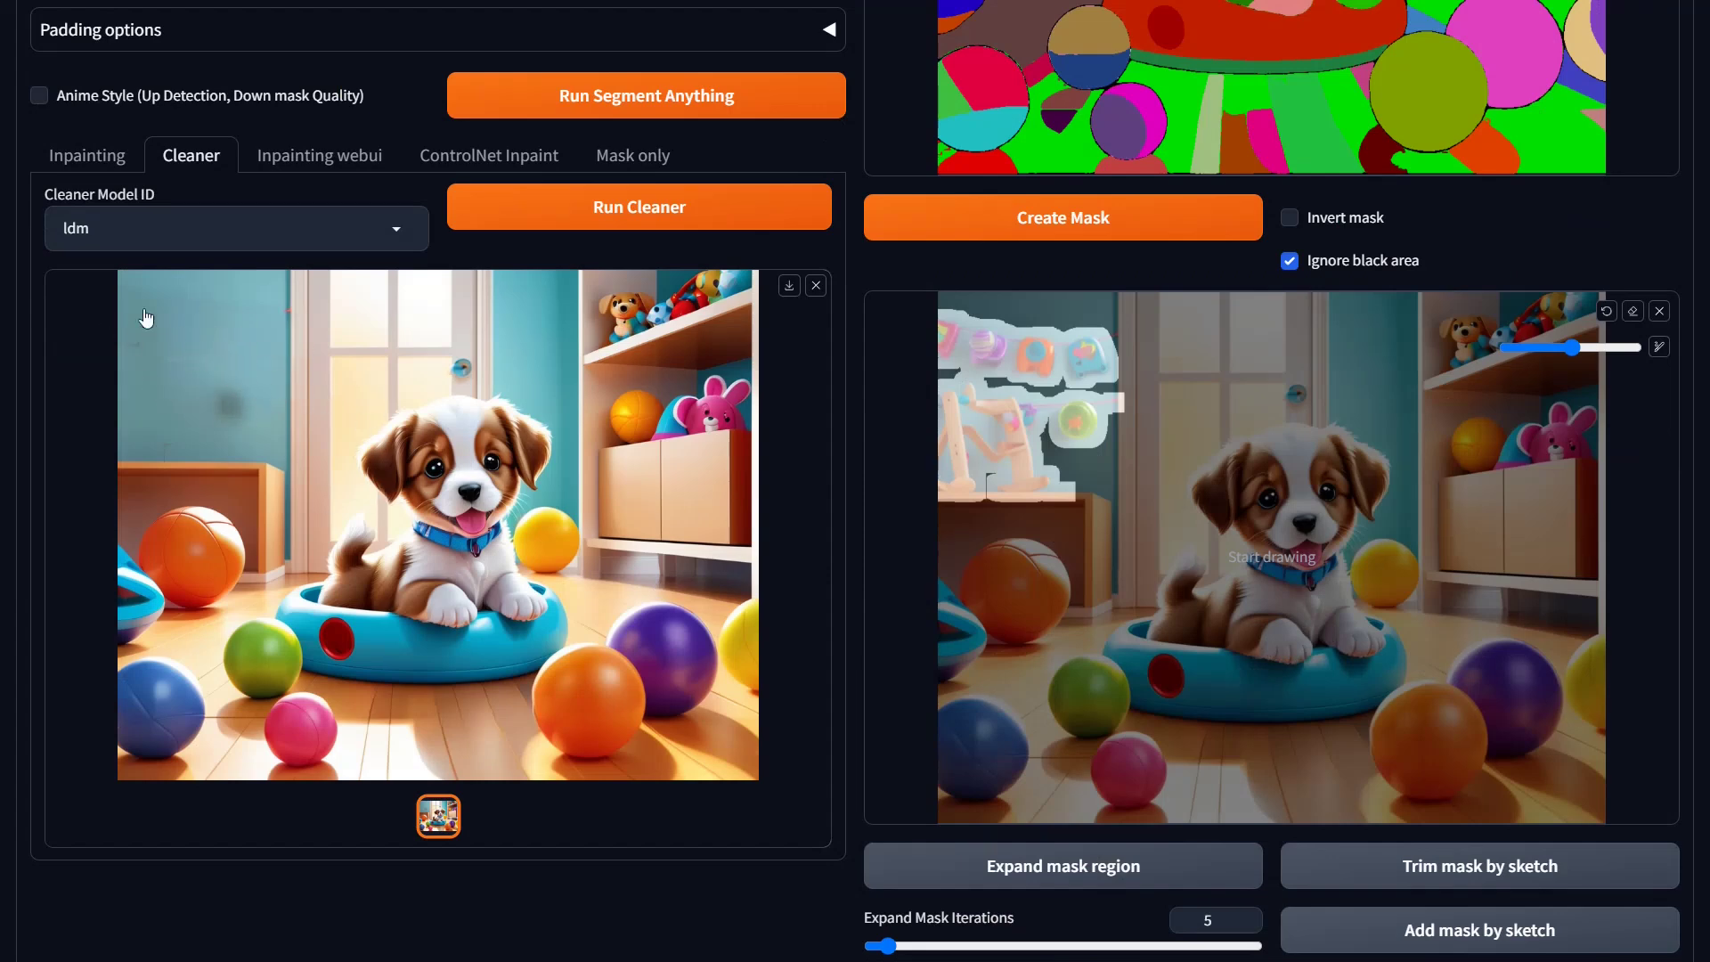
Step: Switch the Cleaner Model ID to lama and place a mark over the green wall ball
{"action": "left_click", "coordinate": [180, 242]}
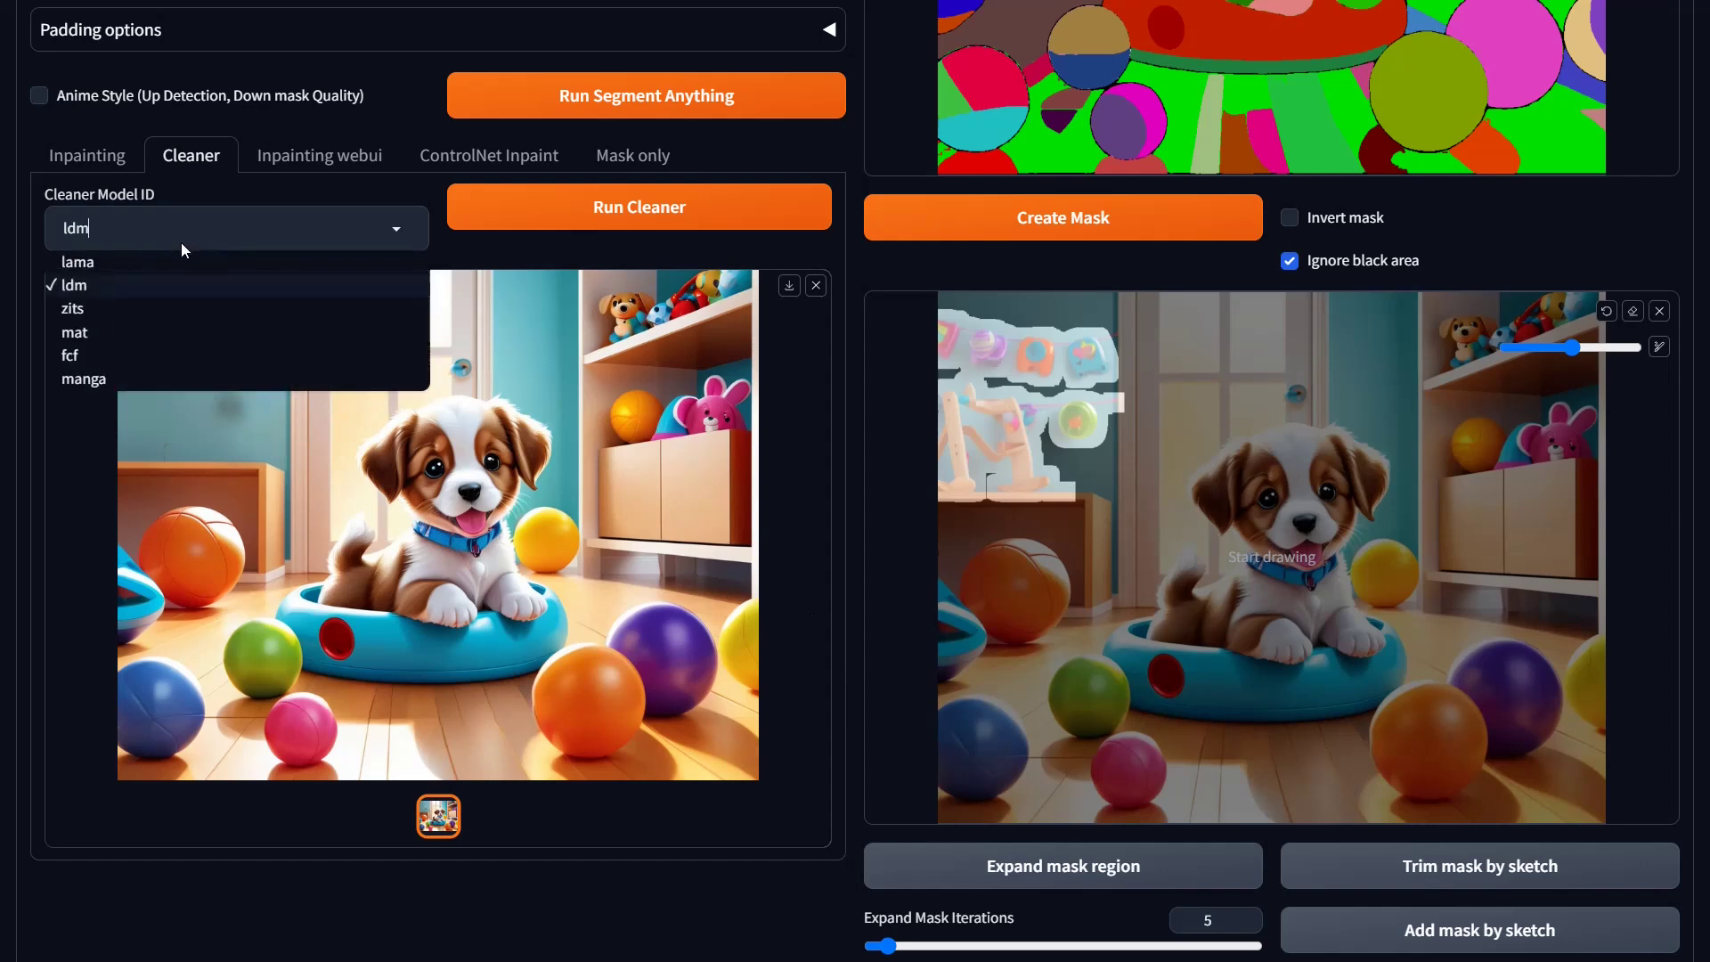
{"action": "left_click", "coordinate": [169, 265]}
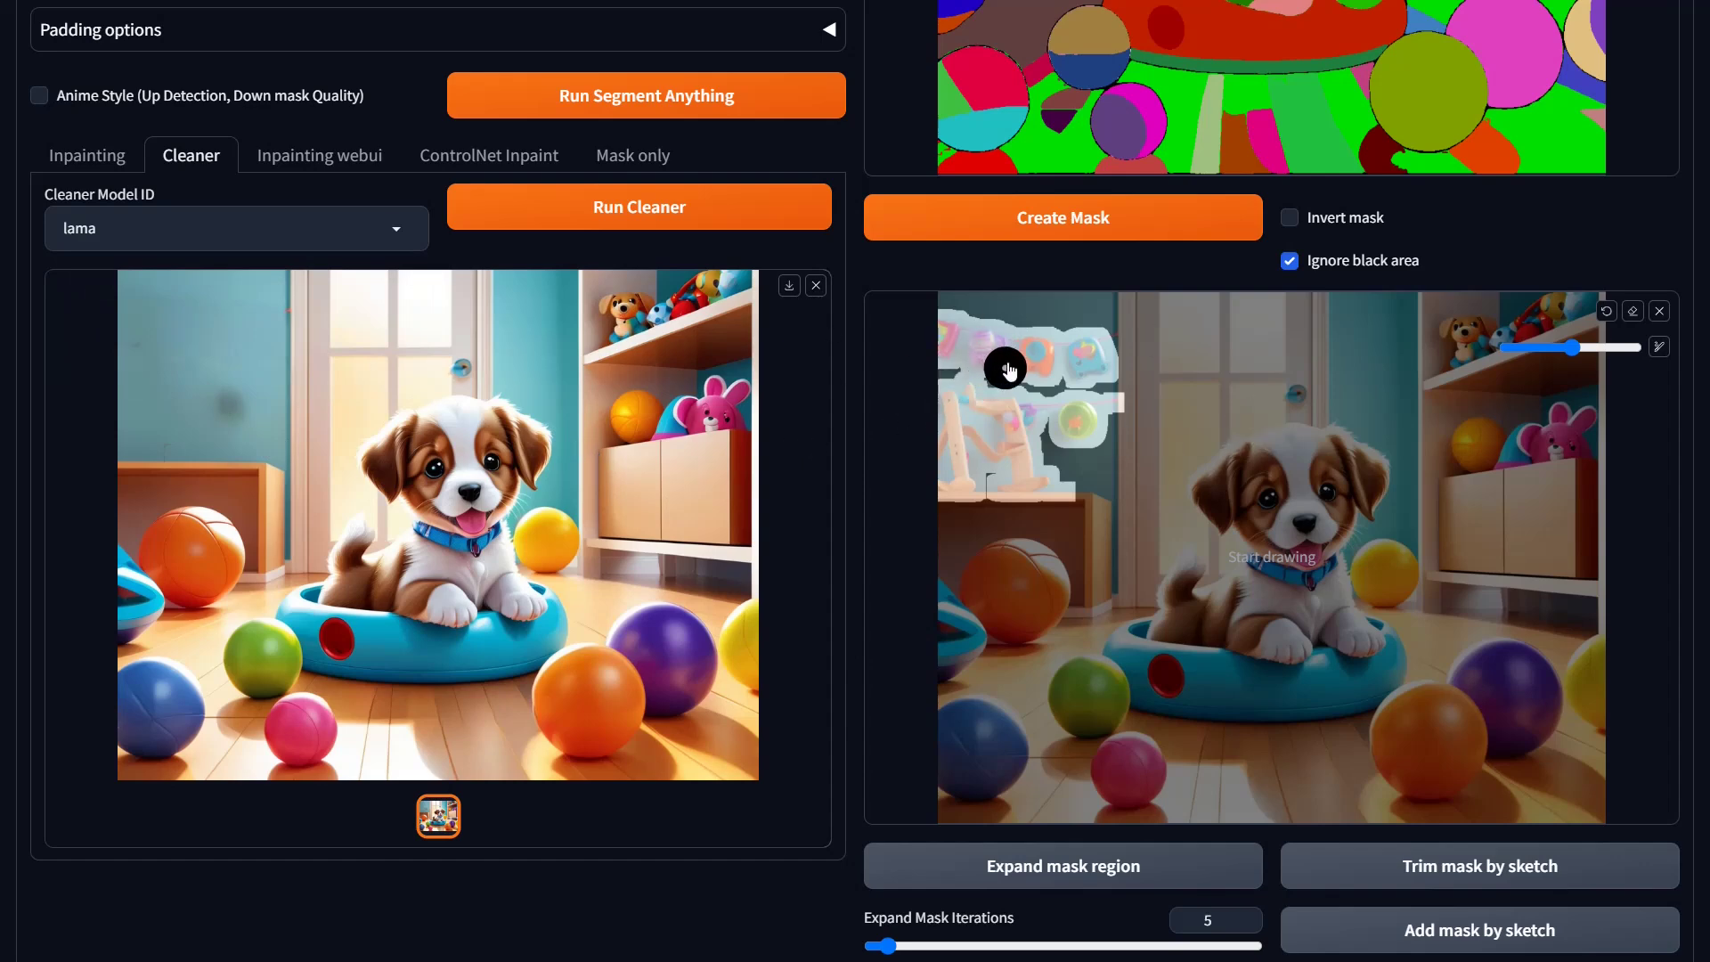
{"action": "left_click", "coordinate": [1077, 422]}
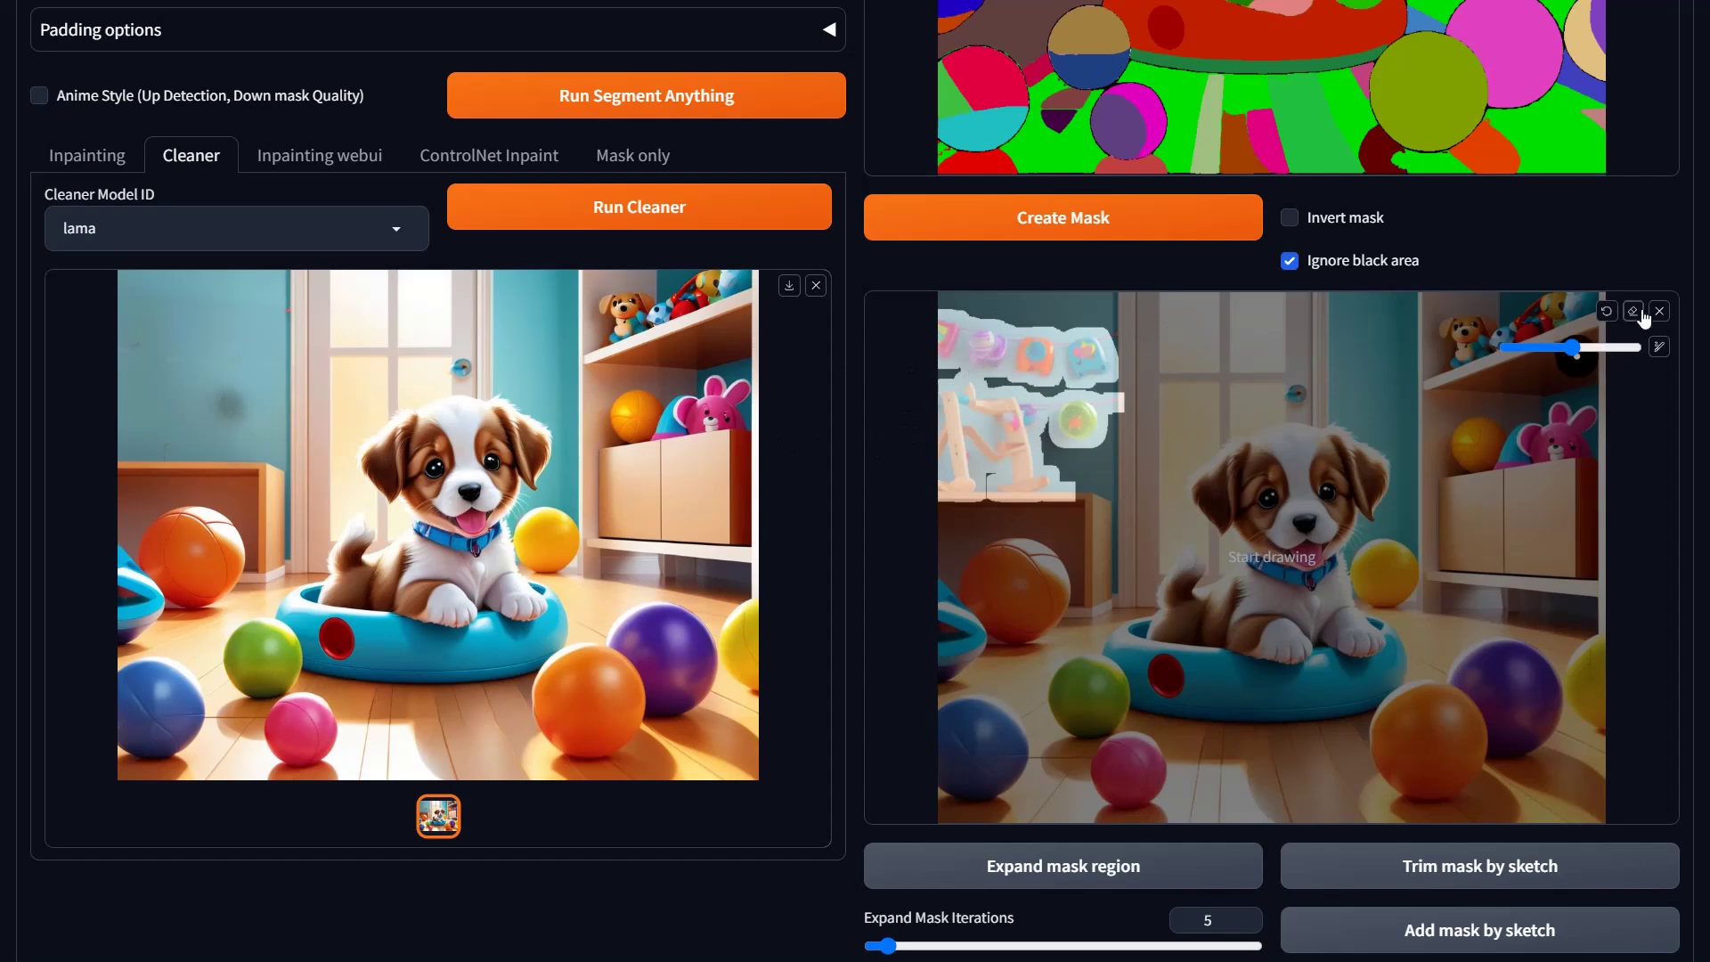
{"action": "scroll", "coordinate": [1256, 181], "scroll_direction": "up", "scroll_amount": 3}
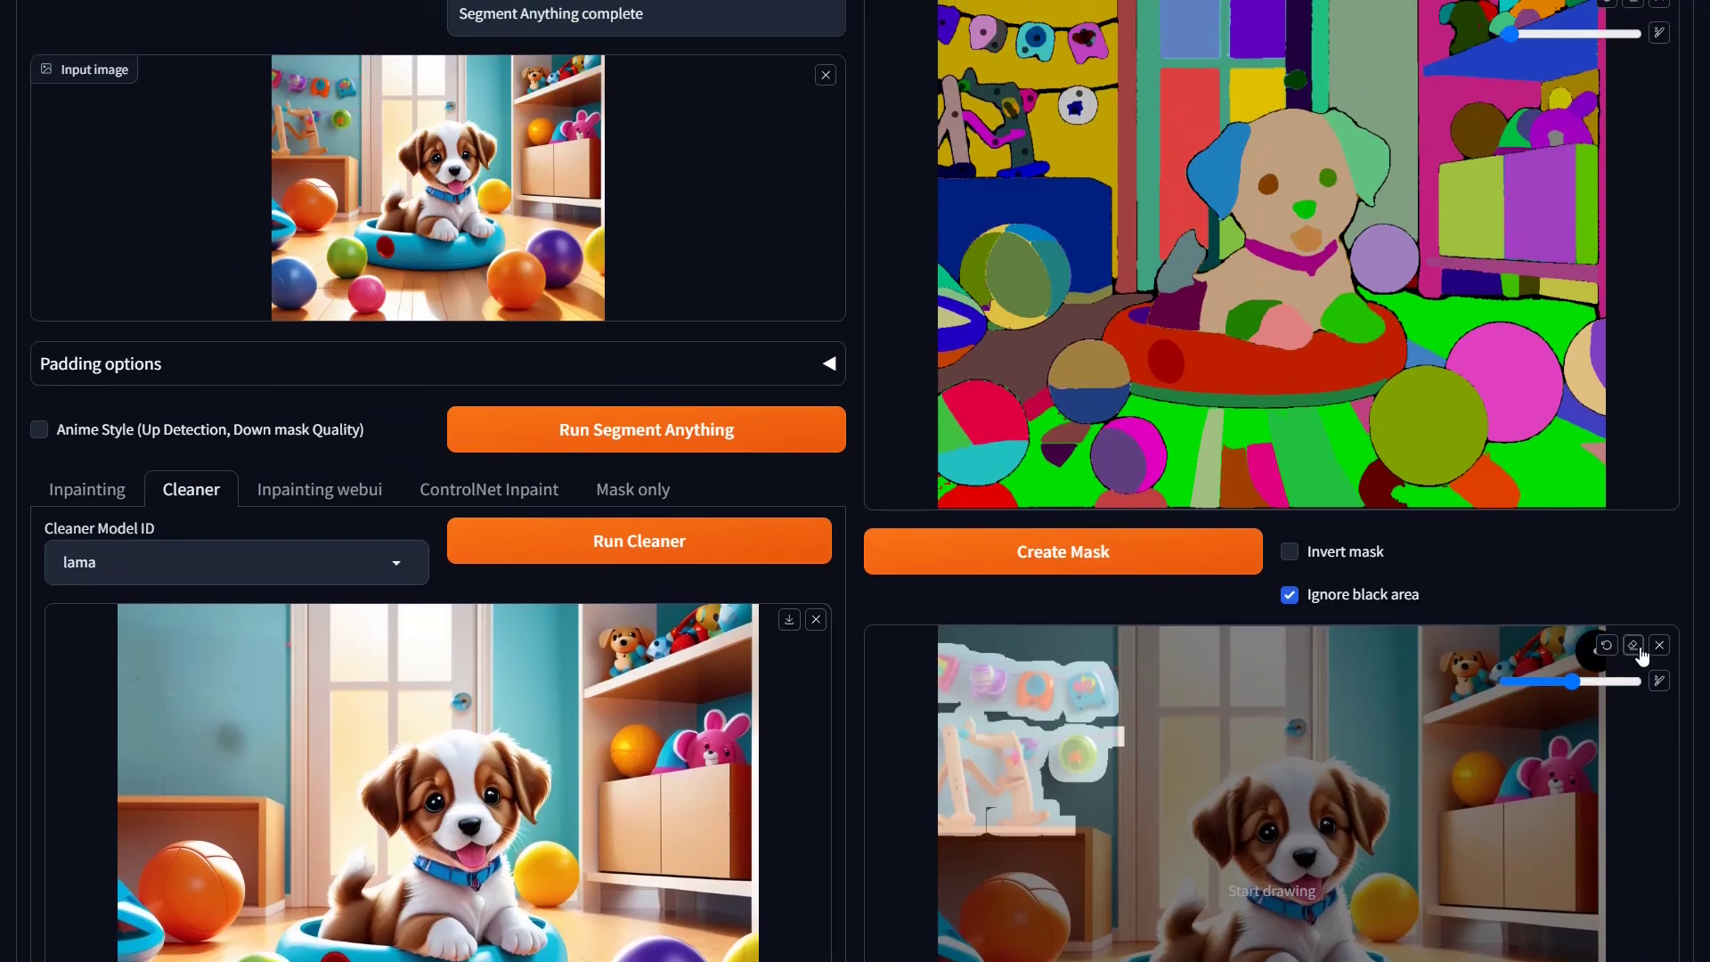
{"action": "scroll", "coordinate": [1644, 655], "scroll_direction": "down", "scroll_amount": 3}
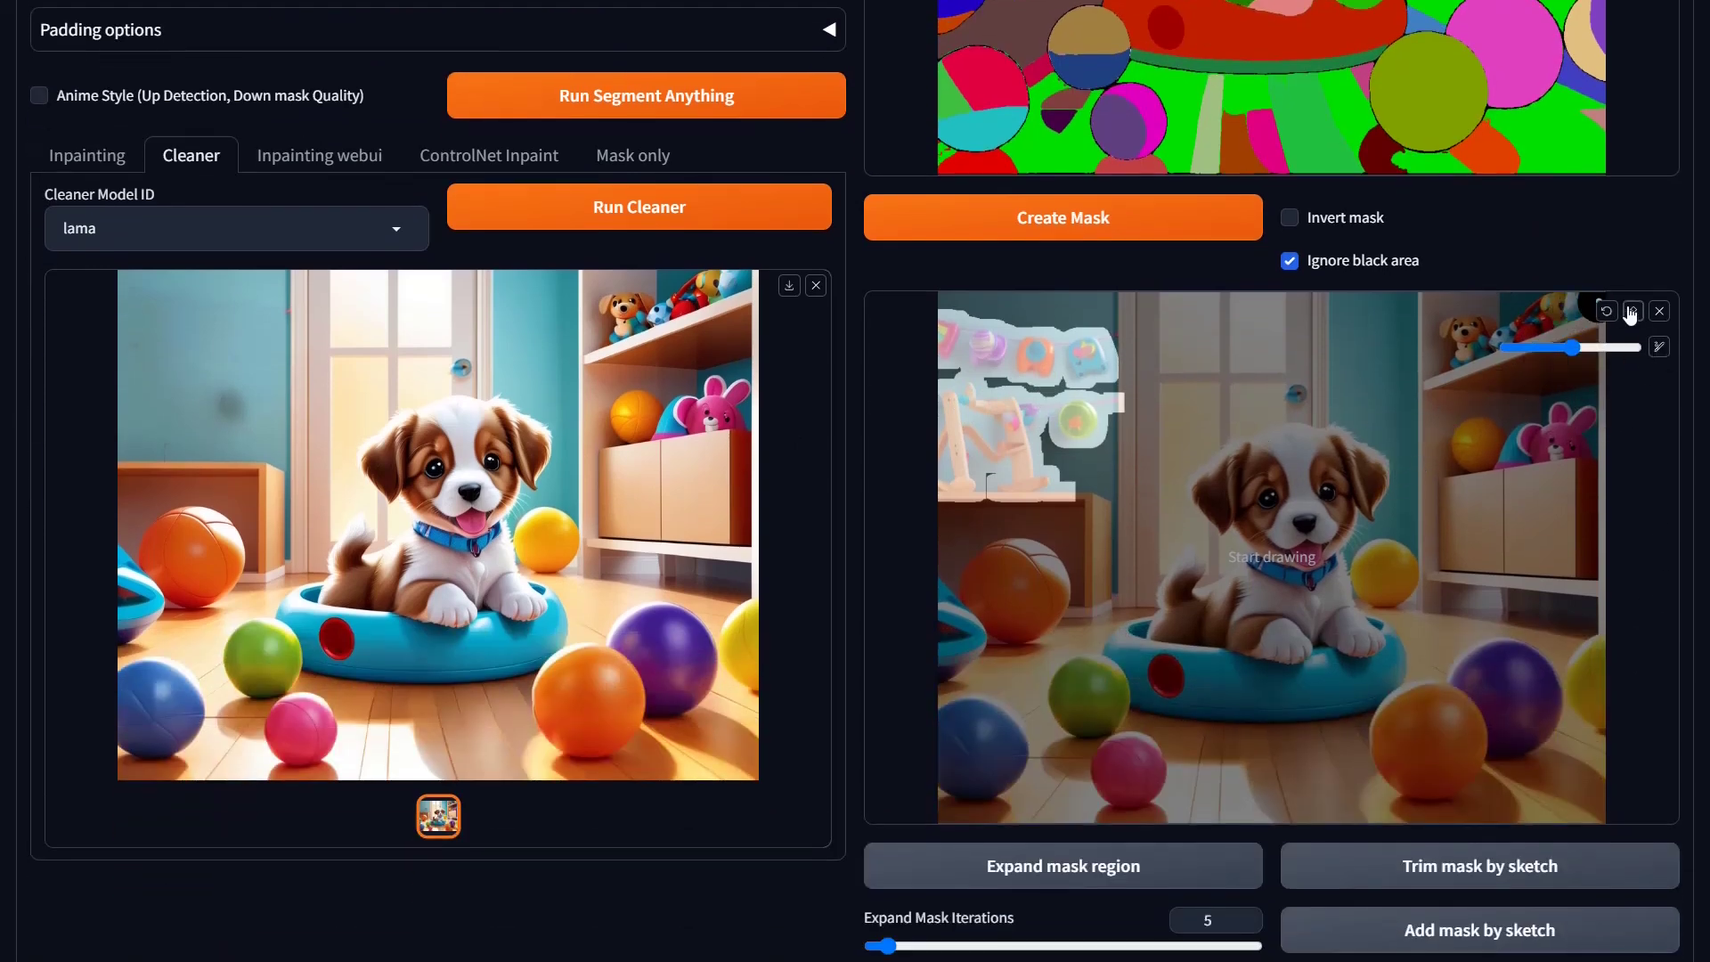
Step: Sketch over the toys, shelf and other unwanted masked areas and trim them from the mask
{"action": "mouse_move", "coordinate": [1118, 415]}
{"action": "left_mouse_down"}
{"action": "mouse_move", "coordinate": [1295, 565]}
{"action": "mouse_move", "coordinate": [1278, 590]}
{"action": "left_mouse_up"}
{"action": "left_click_drag", "start_coordinate": [961, 481], "coordinate": [1147, 481]}
{"action": "mouse_move", "coordinate": [1113, 418]}
{"action": "left_mouse_down"}
{"action": "mouse_move", "coordinate": [1063, 496]}
{"action": "mouse_move", "coordinate": [1085, 405]}
{"action": "mouse_move", "coordinate": [1059, 391]}
{"action": "mouse_move", "coordinate": [1100, 365]}
{"action": "mouse_move", "coordinate": [980, 356]}
{"action": "mouse_move", "coordinate": [1099, 340]}
{"action": "mouse_move", "coordinate": [948, 312]}
{"action": "left_mouse_up"}
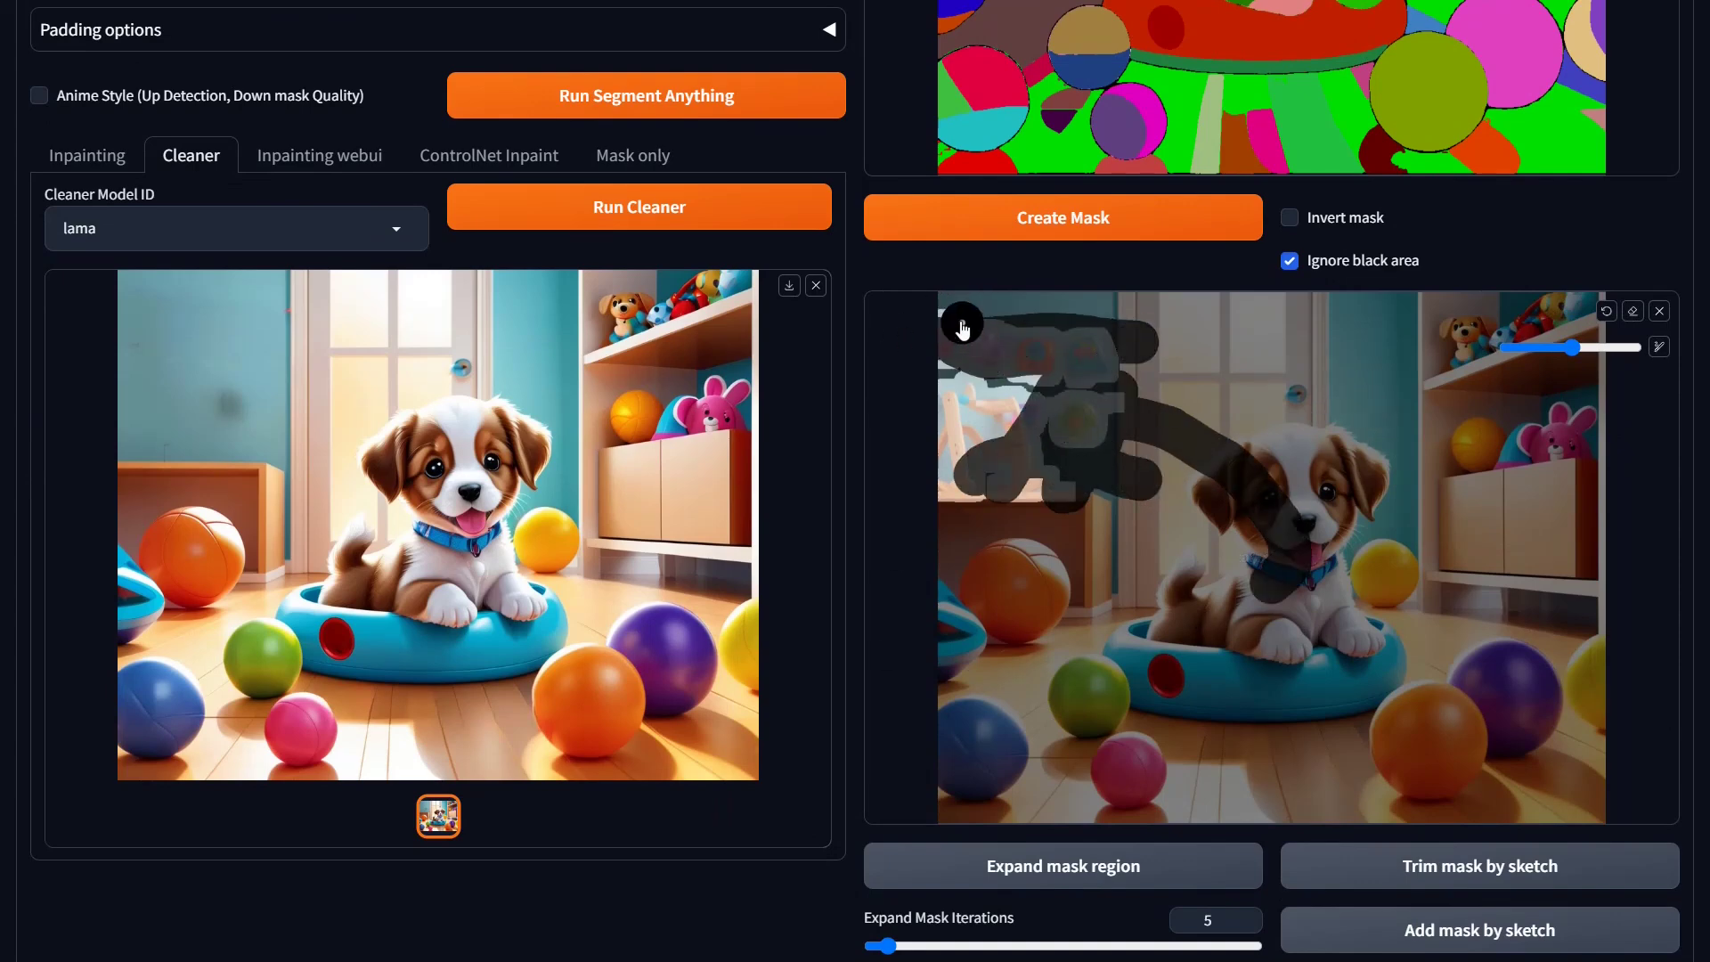
{"action": "mouse_move", "coordinate": [1024, 413]}
{"action": "left_mouse_down"}
{"action": "mouse_move", "coordinate": [961, 359]}
{"action": "mouse_move", "coordinate": [961, 462]}
{"action": "mouse_move", "coordinate": [948, 341]}
{"action": "mouse_move", "coordinate": [966, 511]}
{"action": "mouse_move", "coordinate": [1000, 370]}
{"action": "mouse_move", "coordinate": [970, 329]}
{"action": "mouse_move", "coordinate": [1022, 479]}
{"action": "mouse_move", "coordinate": [1064, 510]}
{"action": "mouse_move", "coordinate": [1092, 435]}
{"action": "mouse_move", "coordinate": [1039, 382]}
{"action": "left_mouse_up"}
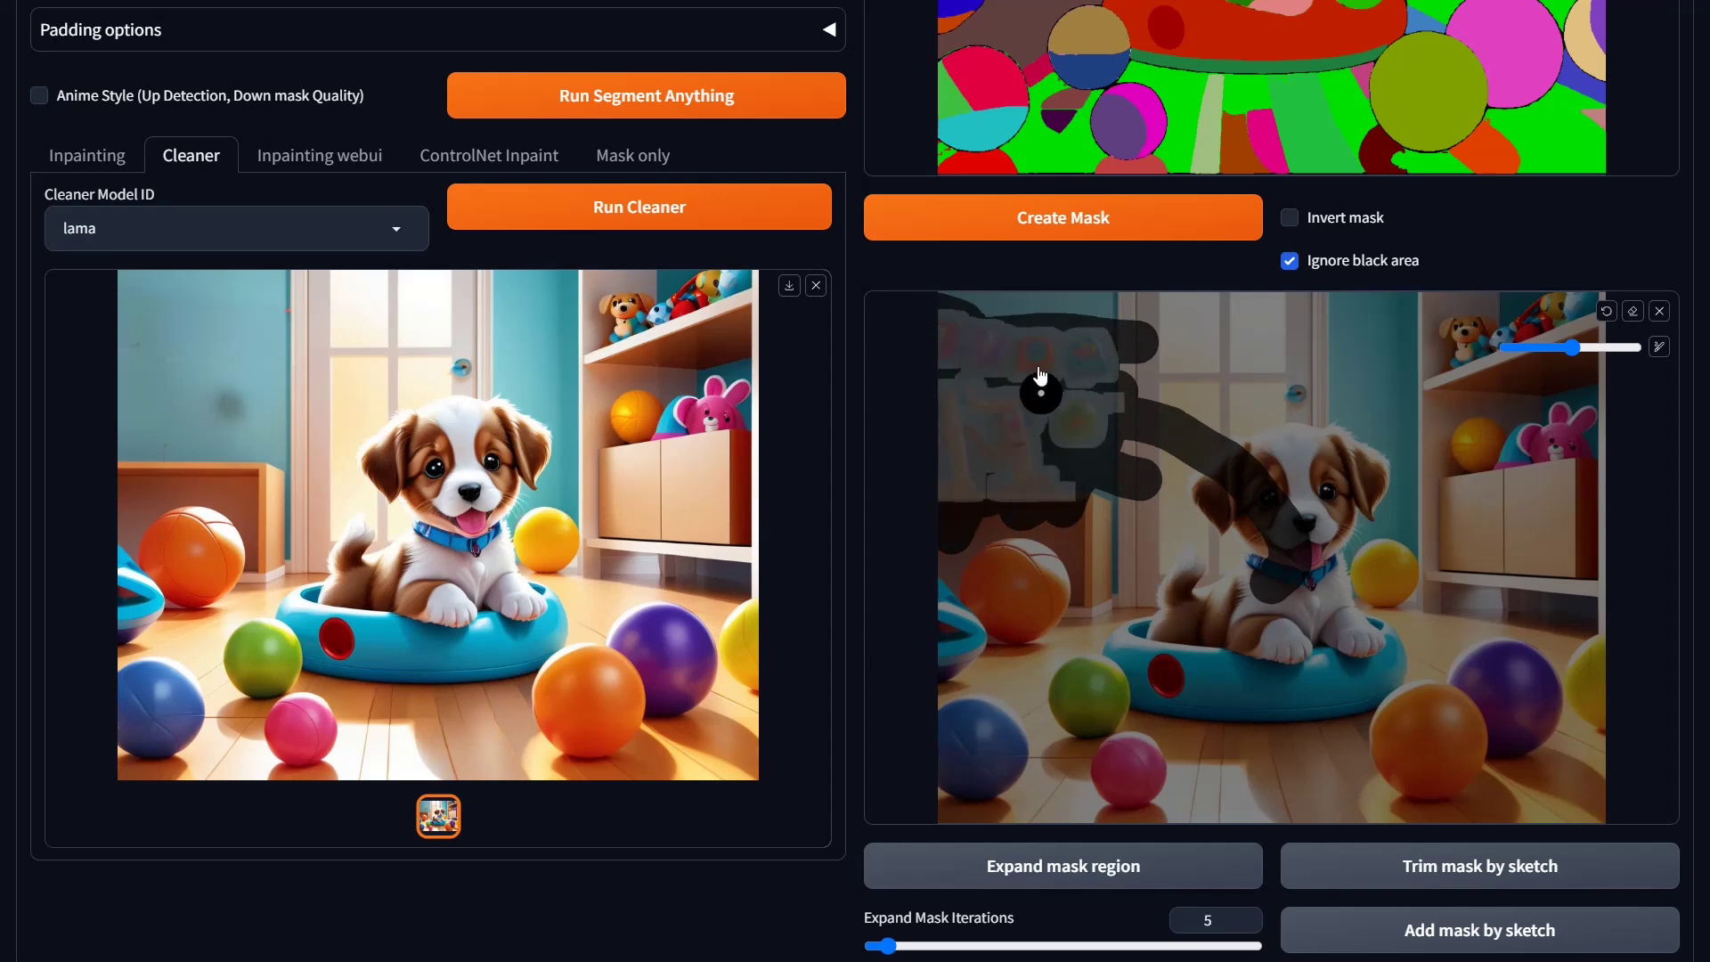
{"action": "left_click", "coordinate": [1469, 865]}
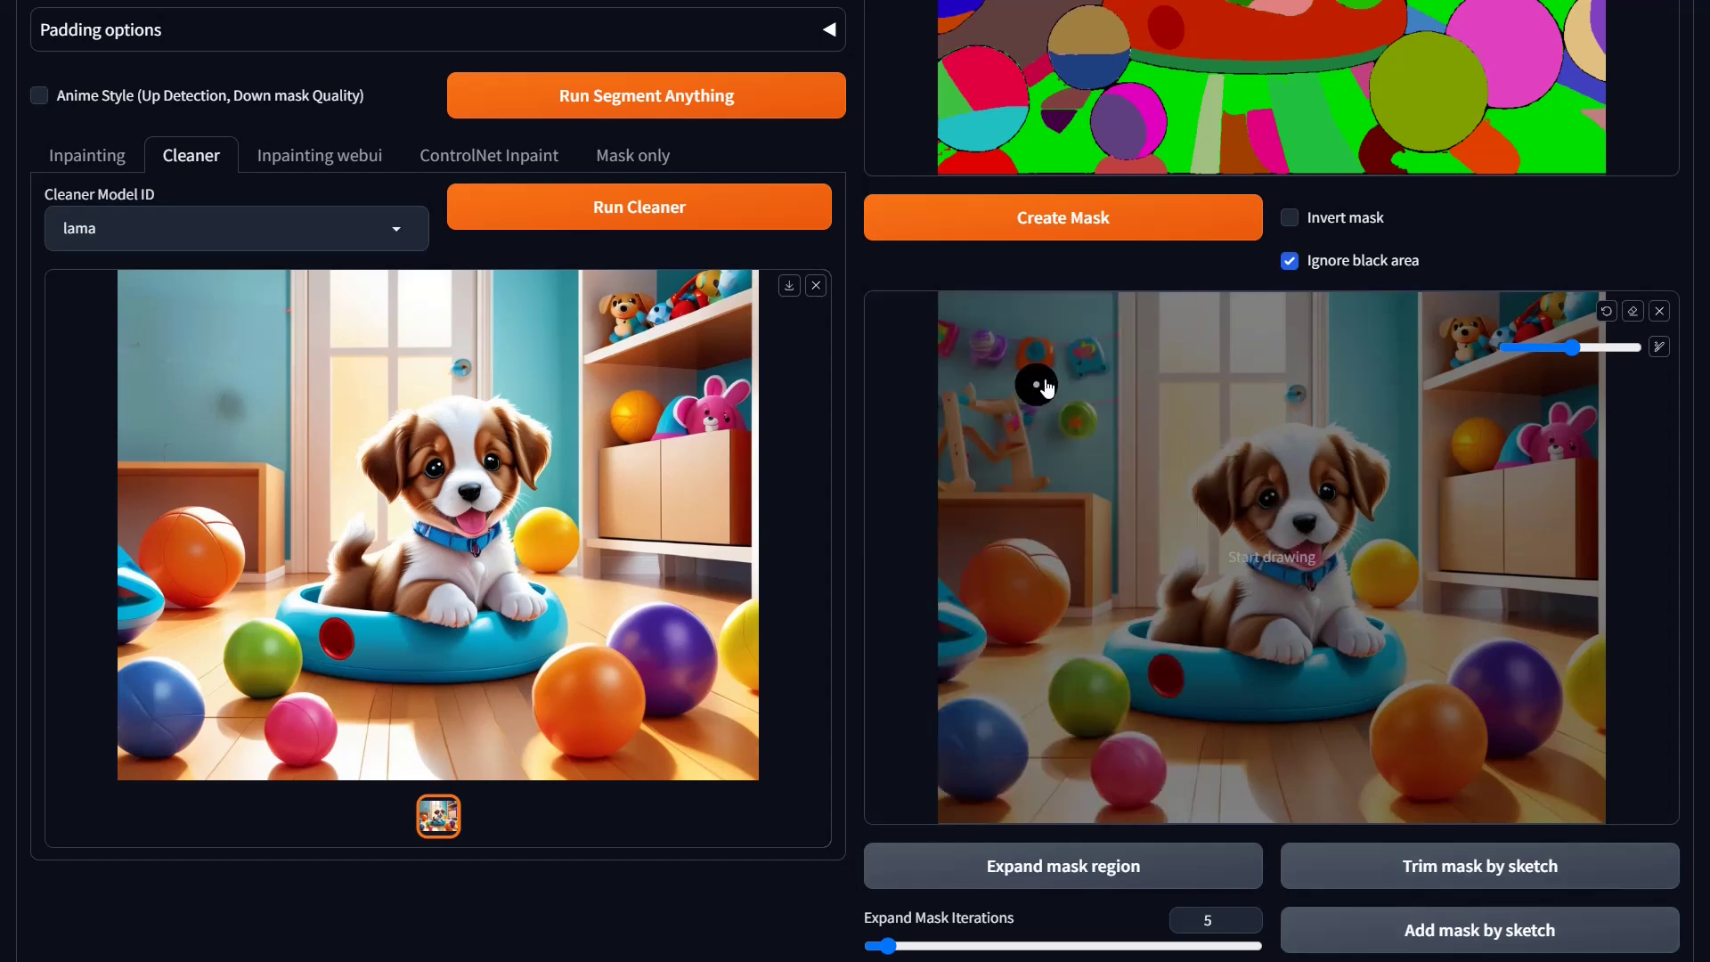
{"action": "left_click_drag", "start_coordinate": [1039, 385], "coordinate": [1015, 411]}
{"action": "left_click", "coordinate": [1545, 882]}
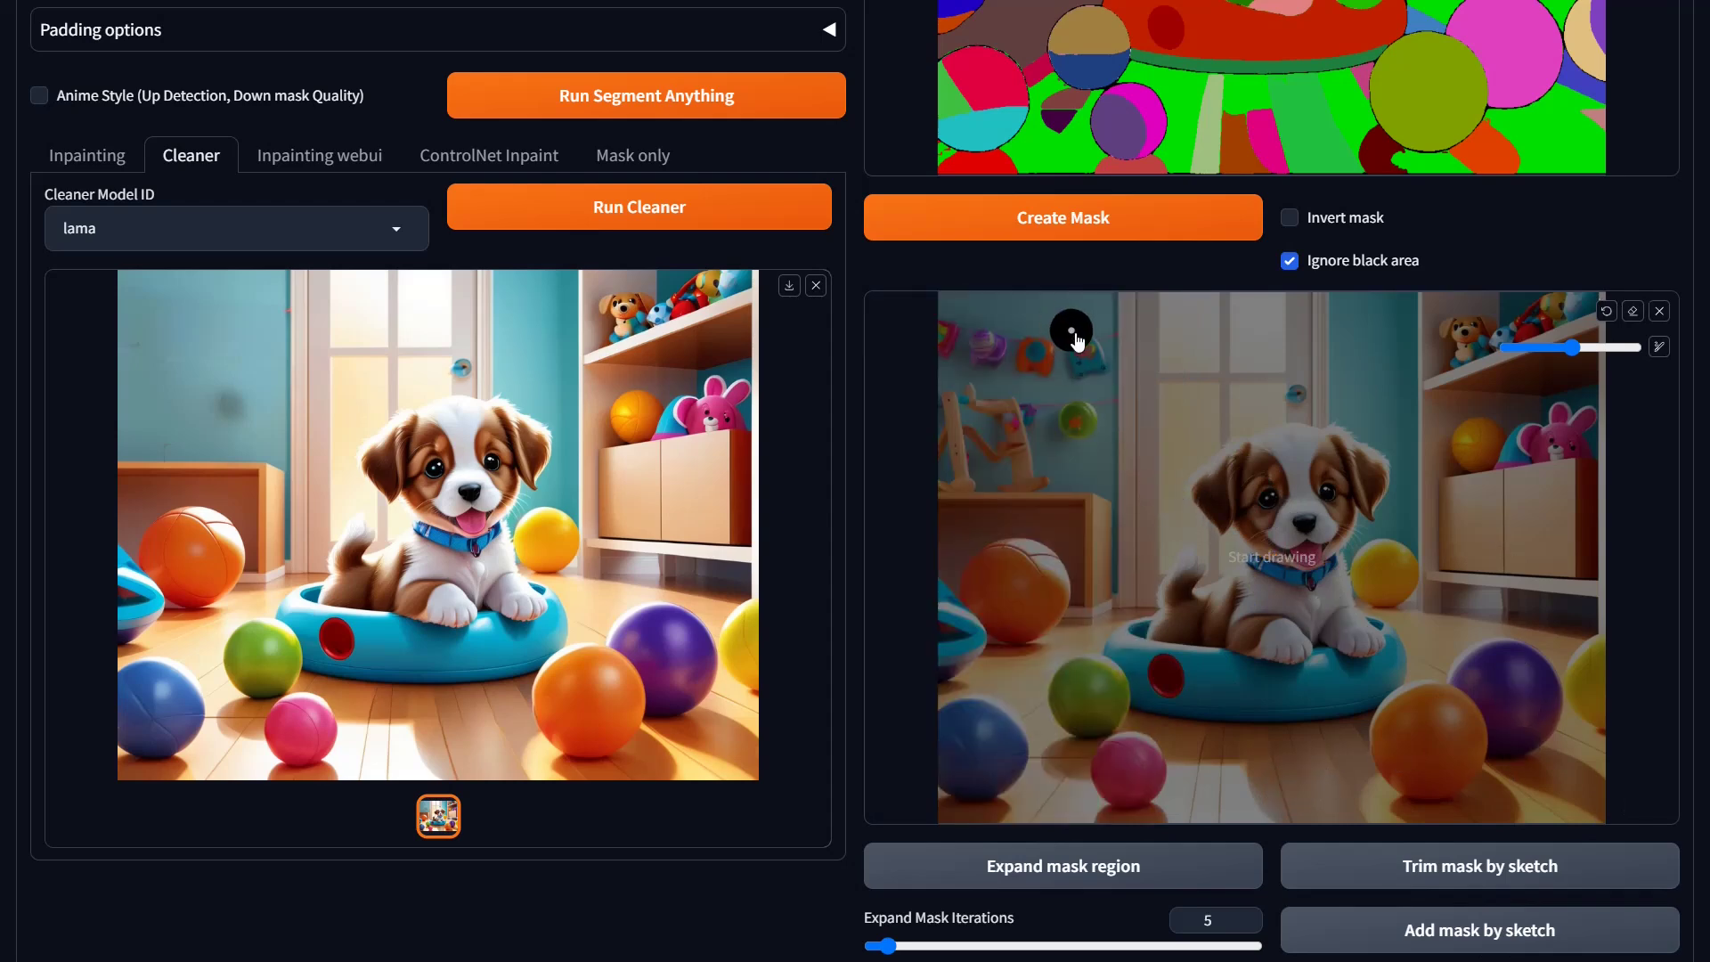
Step: Add the hanging bunting to the mask by sketch and run the lama Cleaner on it
{"action": "mouse_move", "coordinate": [1088, 341]}
{"action": "left_mouse_down"}
{"action": "mouse_move", "coordinate": [1103, 336]}
{"action": "mouse_move", "coordinate": [1099, 356]}
{"action": "mouse_move", "coordinate": [1068, 374]}
{"action": "mouse_move", "coordinate": [946, 341]}
{"action": "mouse_move", "coordinate": [979, 333]}
{"action": "left_mouse_up"}
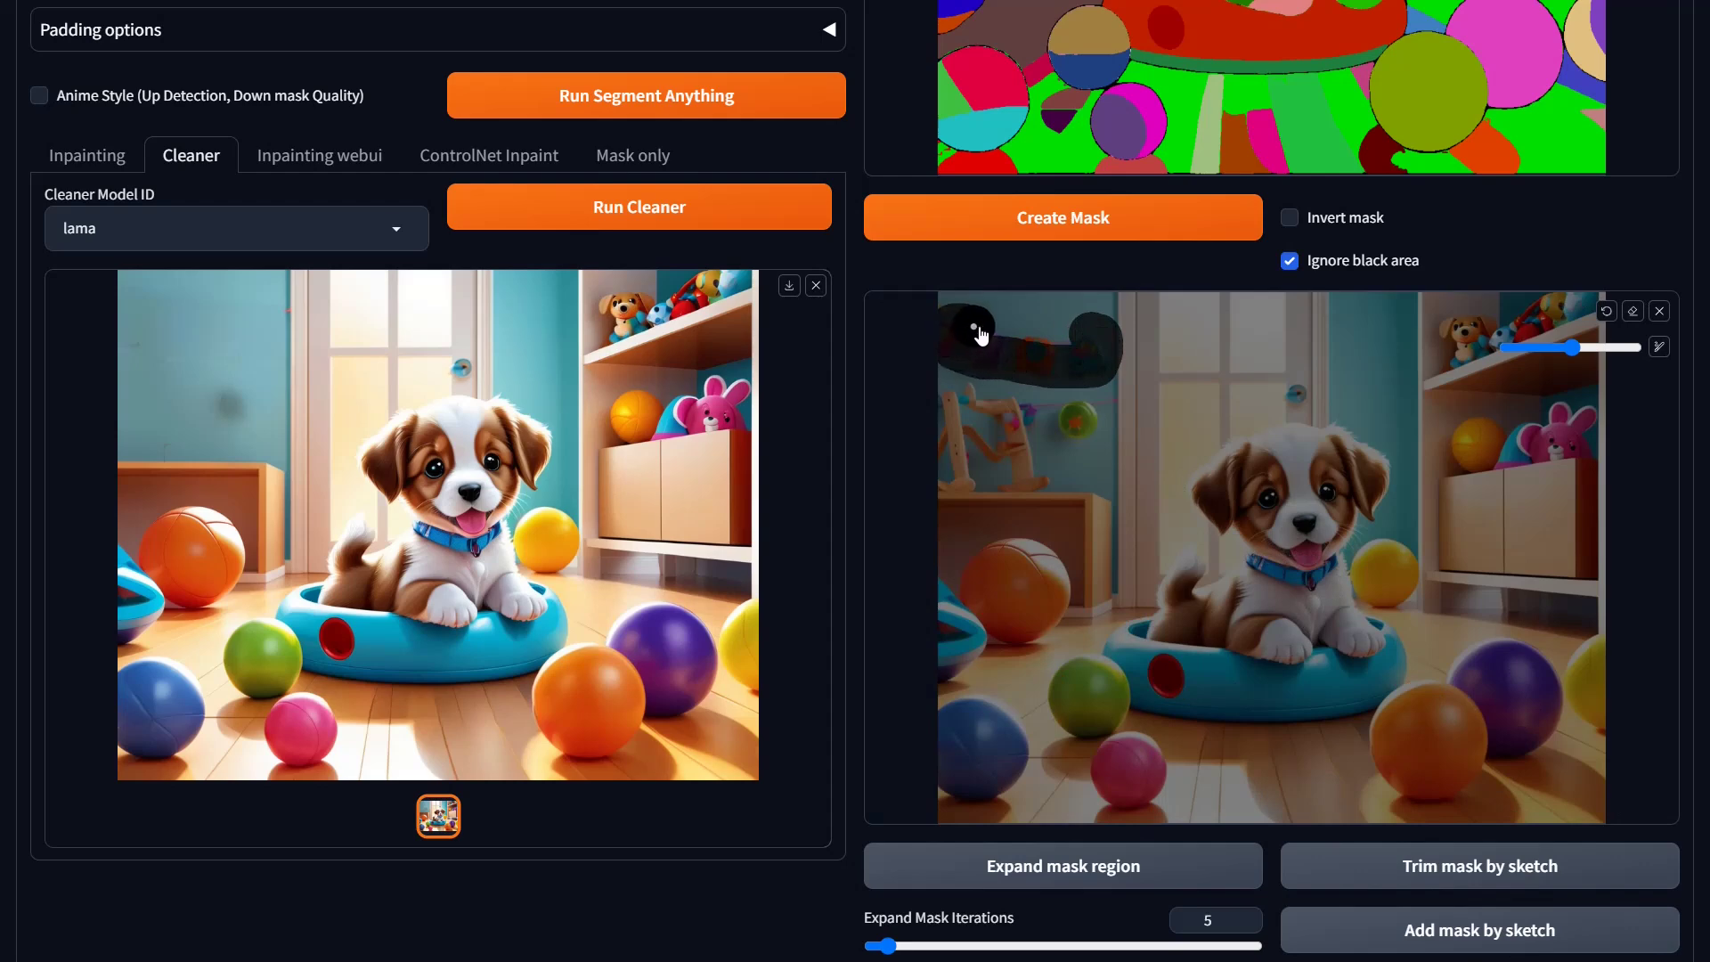
{"action": "left_click", "coordinate": [1478, 943]}
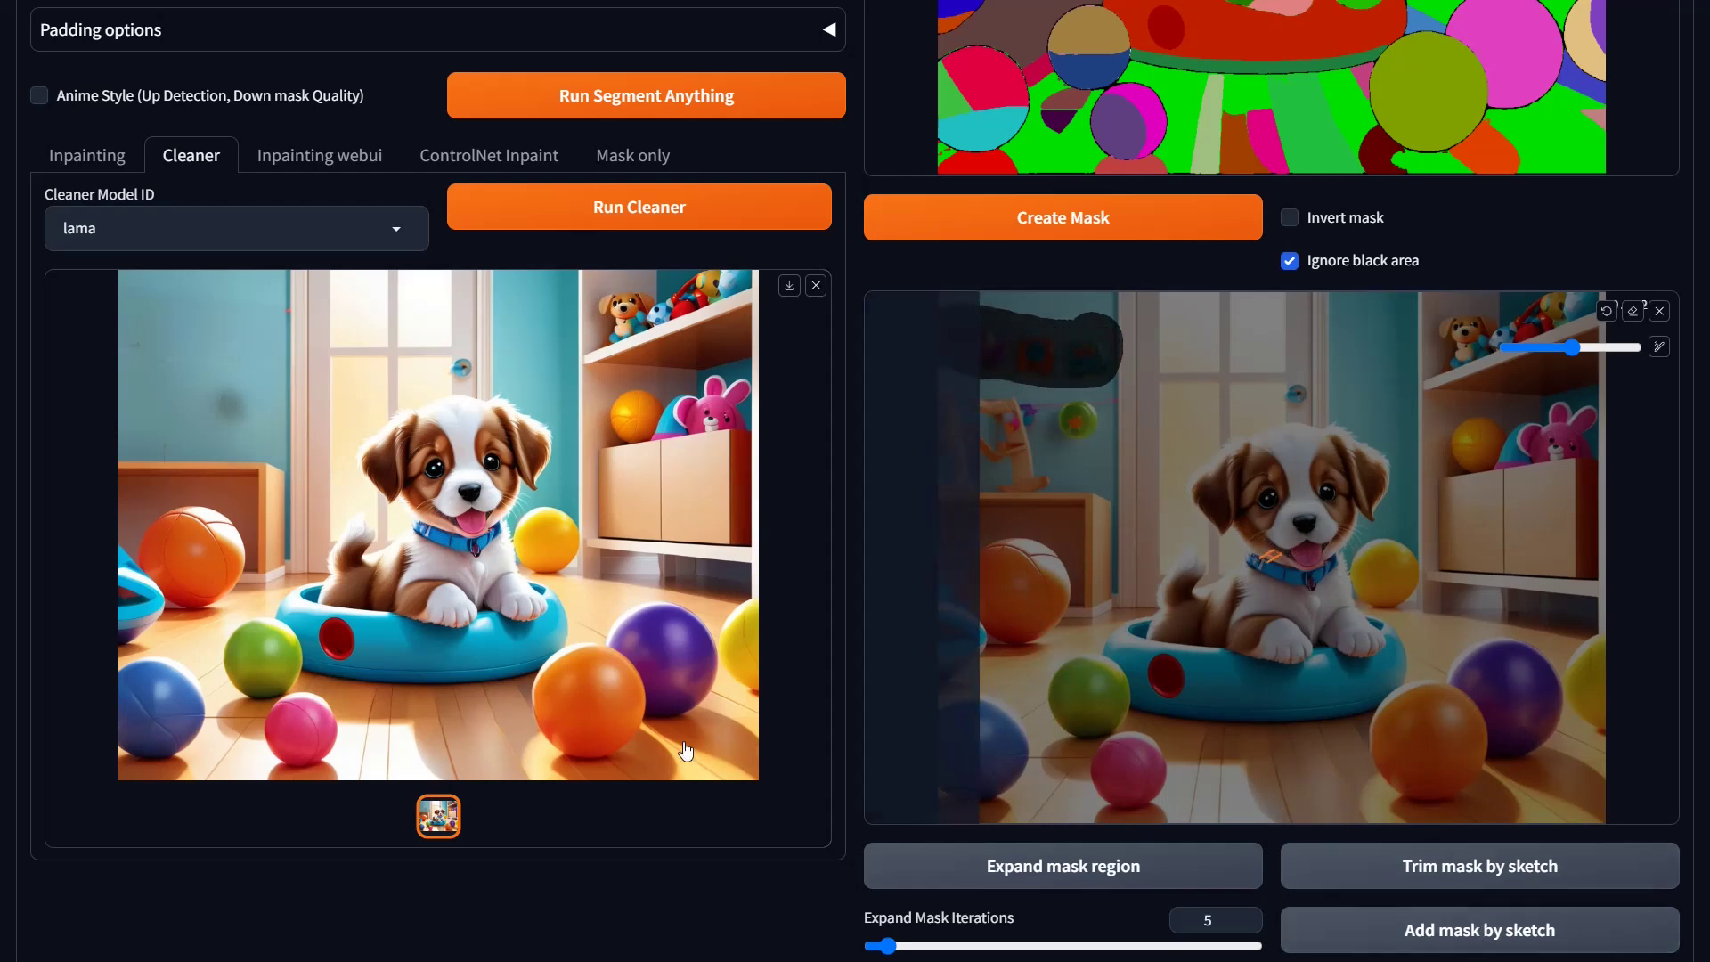
{"action": "left_click", "coordinate": [635, 223]}
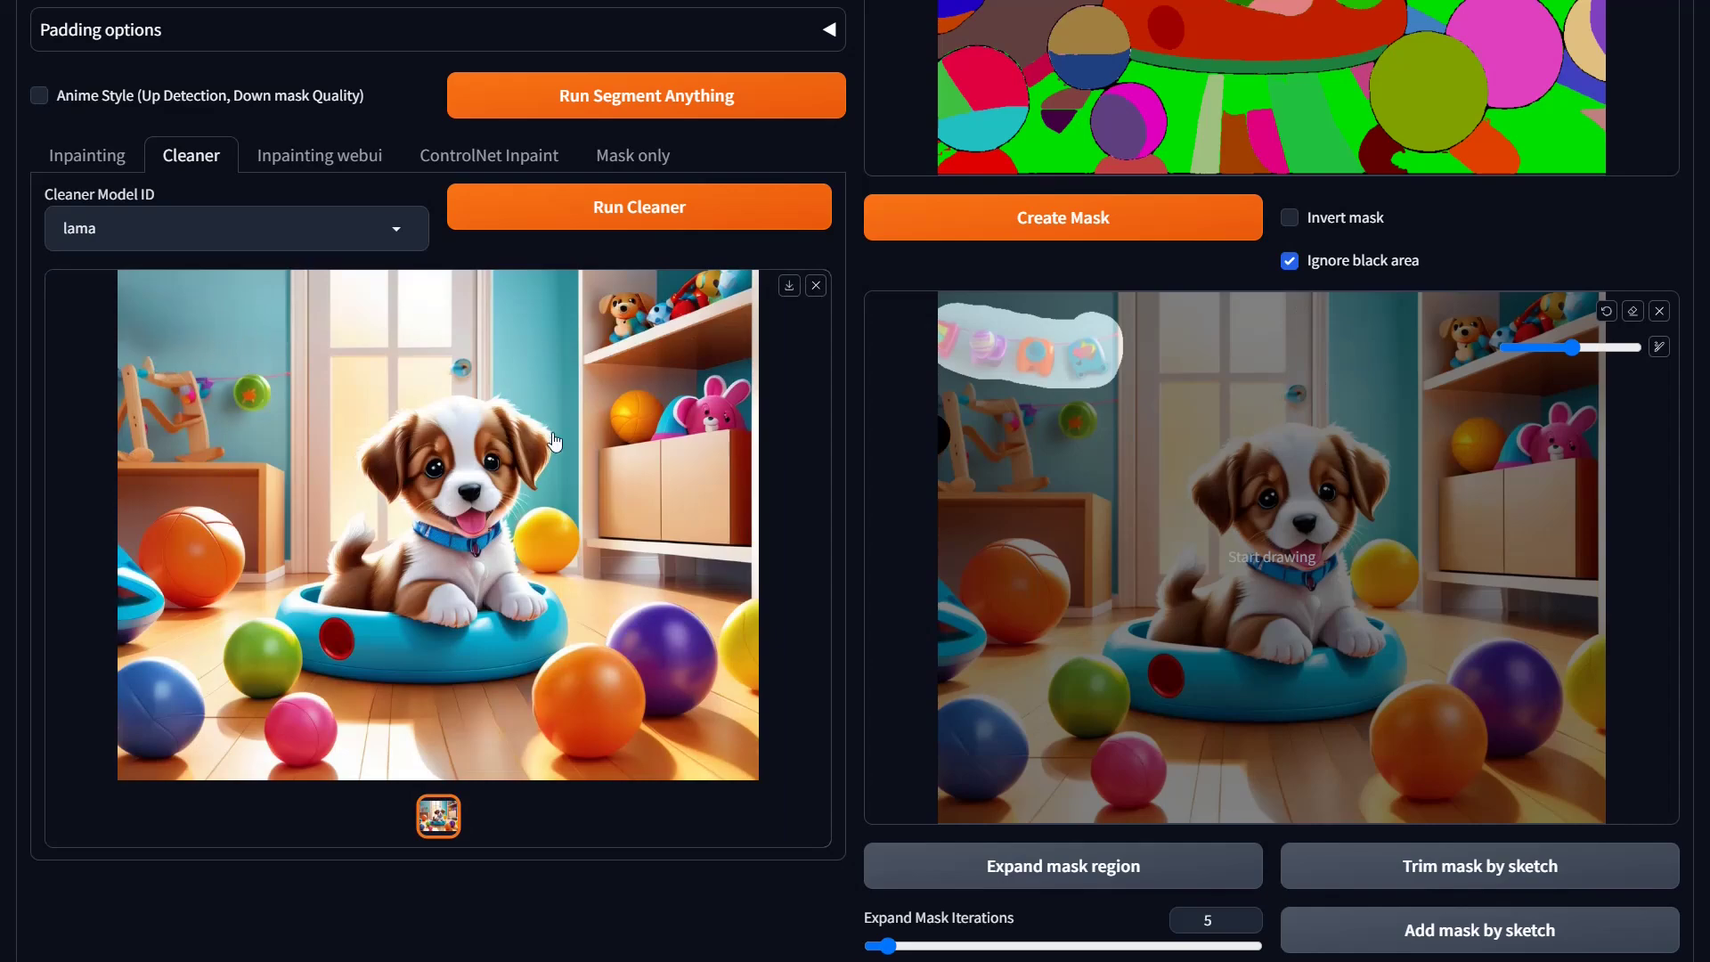
{"action": "scroll", "coordinate": [554, 442], "scroll_direction": "up", "scroll_amount": 6}
{"action": "scroll", "coordinate": [546, 440], "scroll_direction": "down", "scroll_amount": 3}
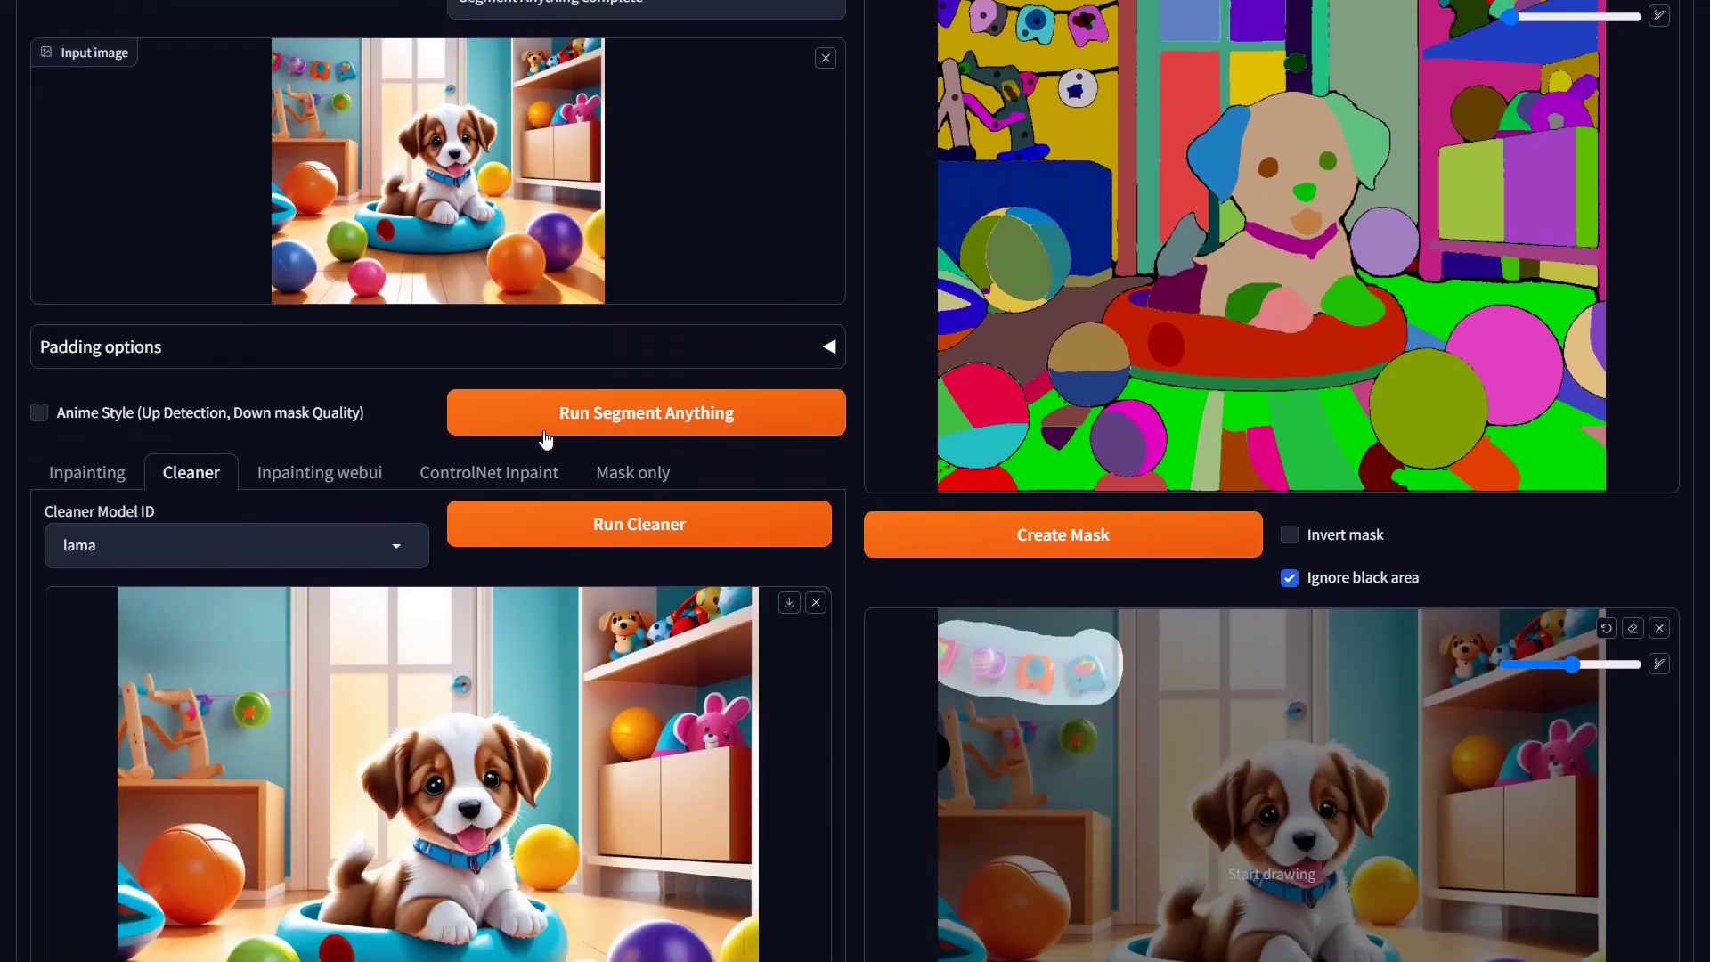
{"action": "scroll", "coordinate": [546, 440], "scroll_direction": "down", "scroll_amount": 2}
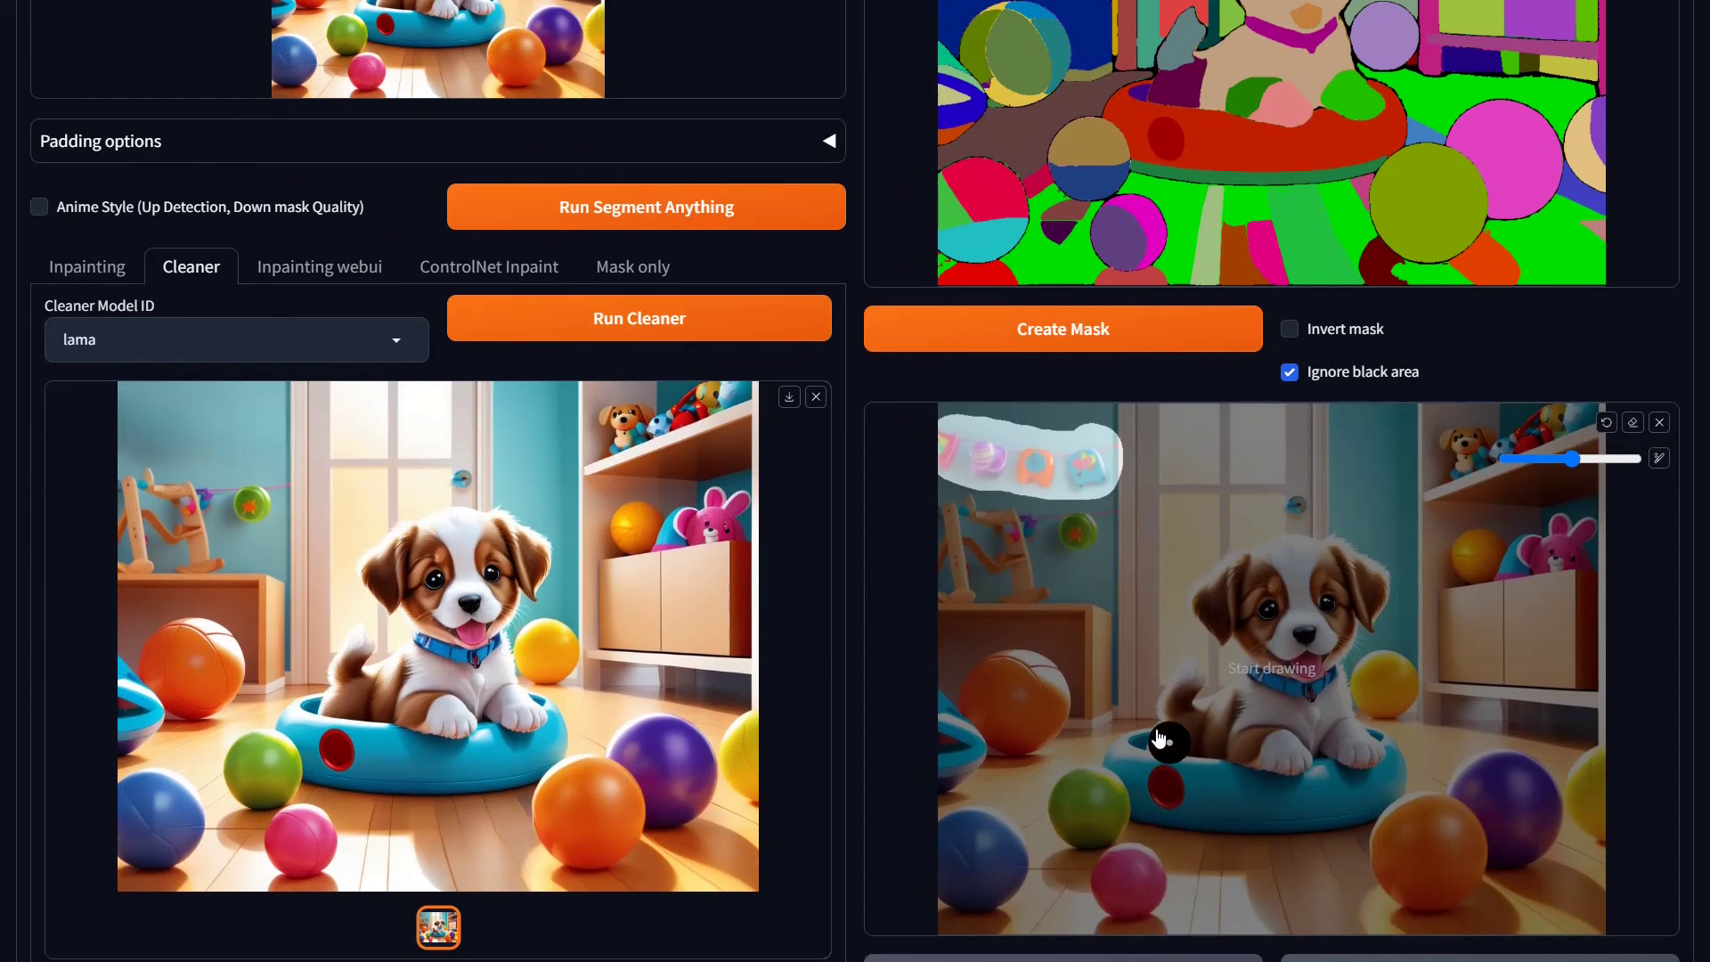
{"action": "scroll", "coordinate": [1176, 699], "scroll_direction": "up", "scroll_amount": 3}
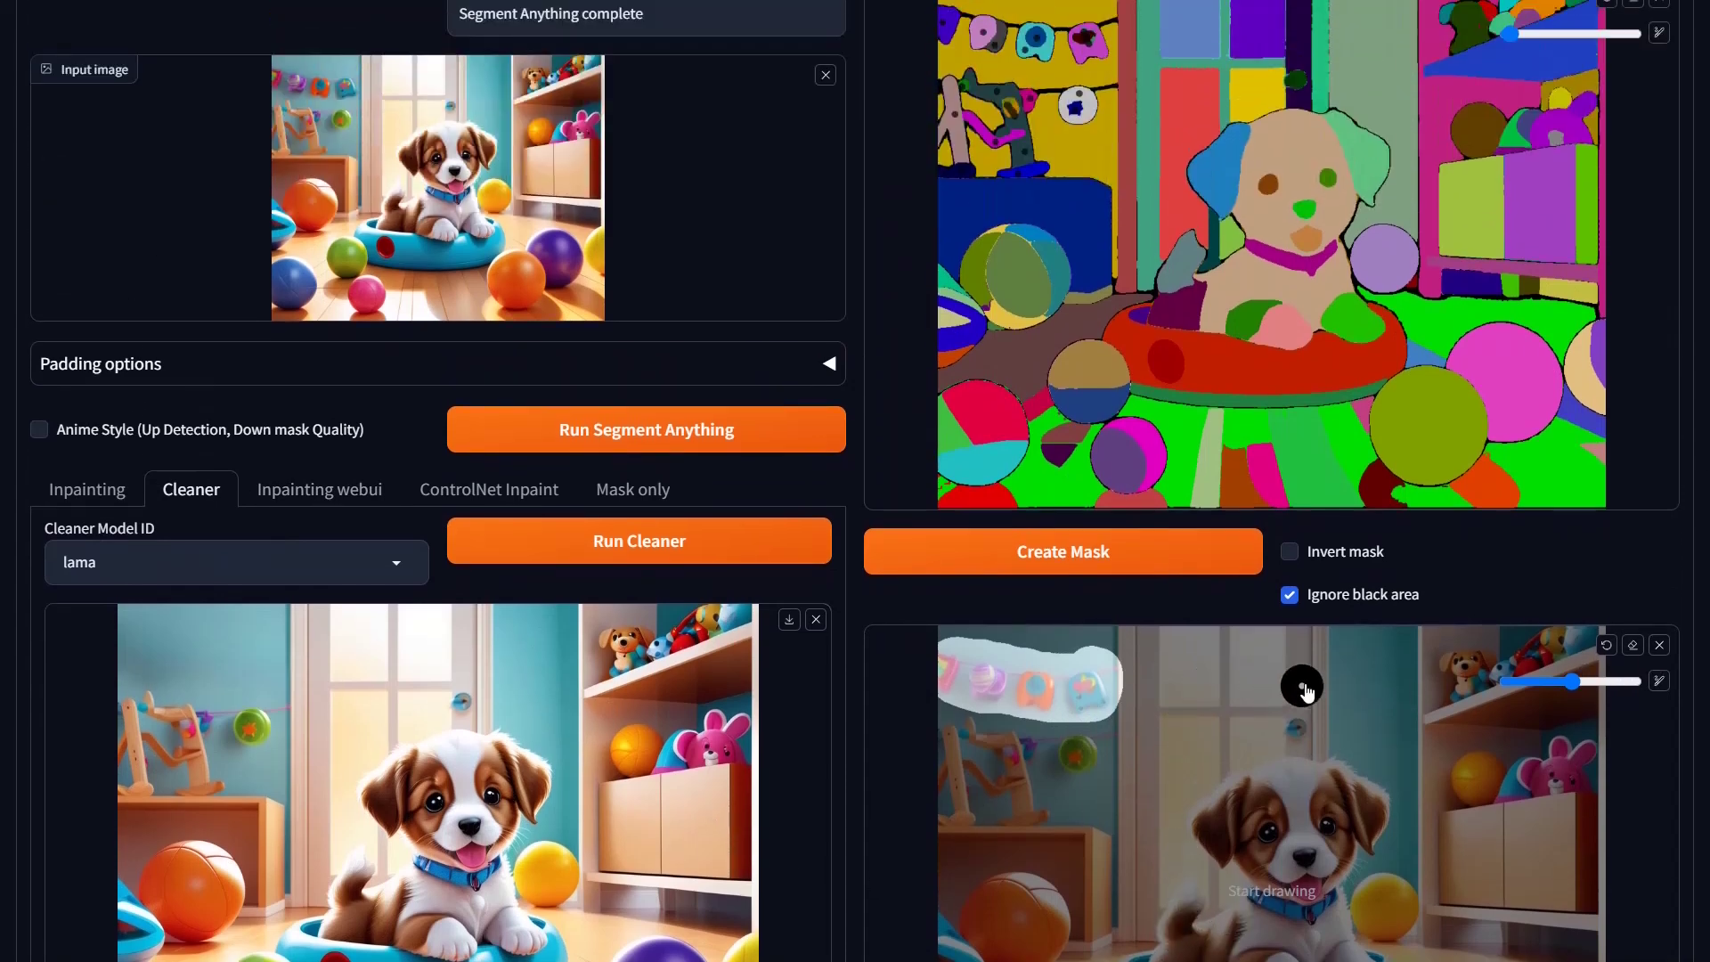
Step: Switch to the Inpainting options with the 'cute kitten' prompt and expand the Advanced options
{"action": "left_click", "coordinate": [103, 496]}
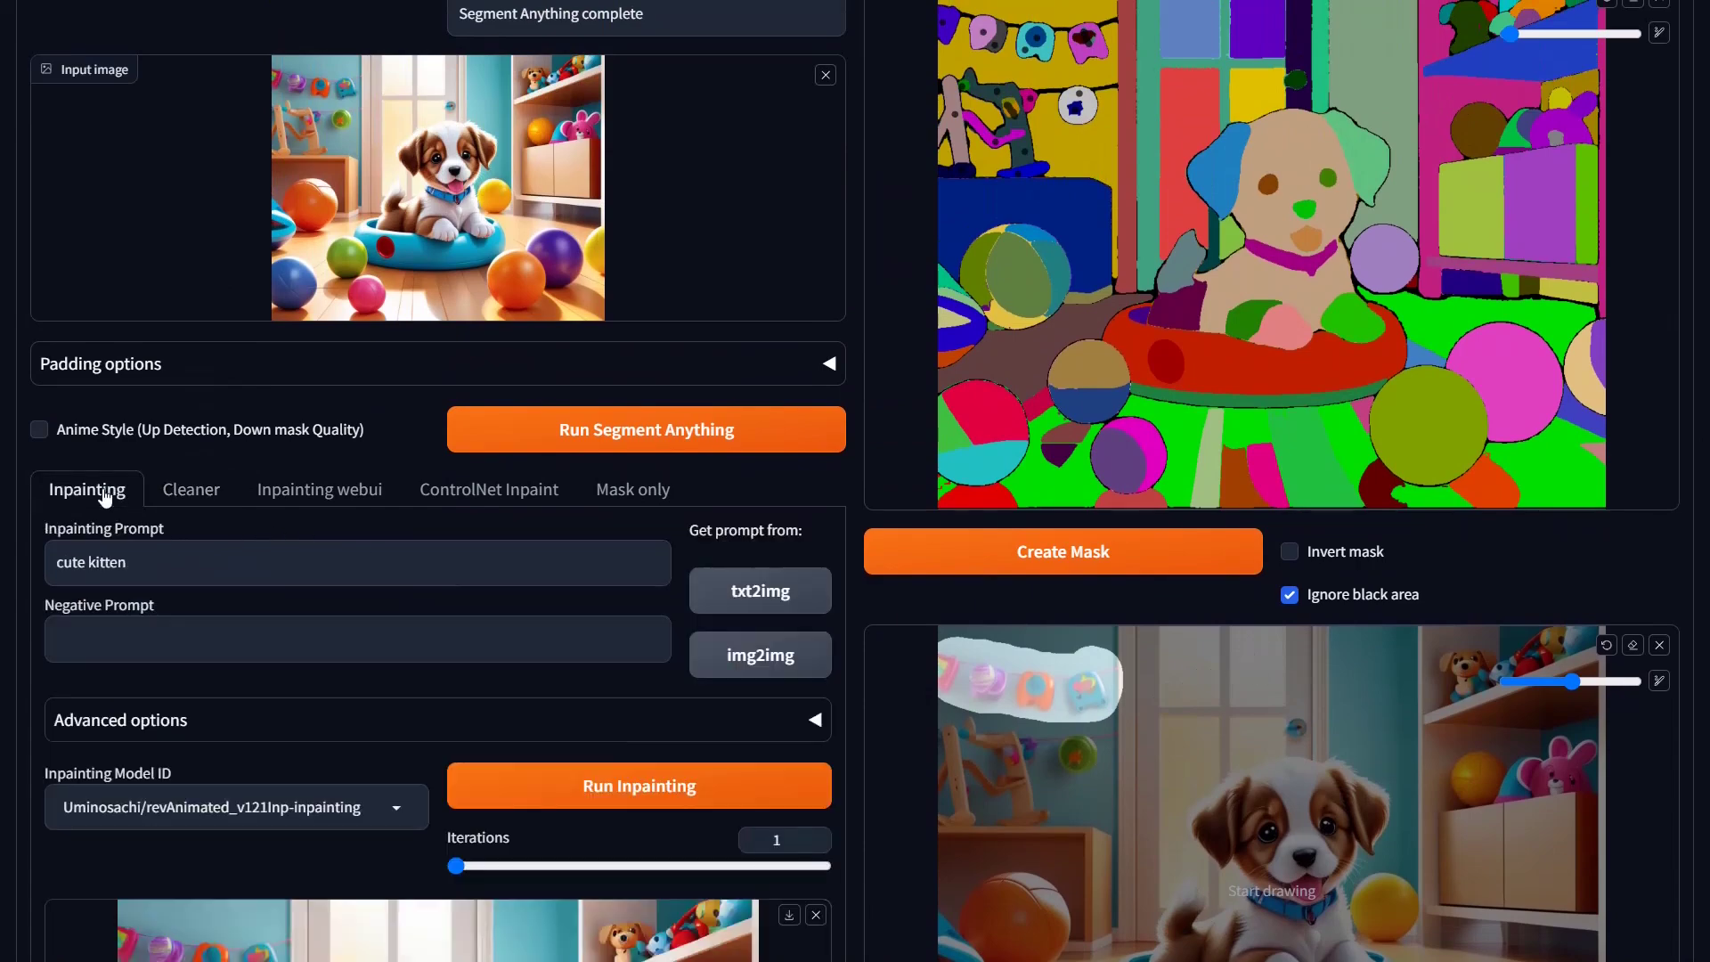
{"action": "left_click", "coordinate": [288, 732]}
{"action": "scroll", "coordinate": [285, 709], "scroll_direction": "down", "scroll_amount": 4}
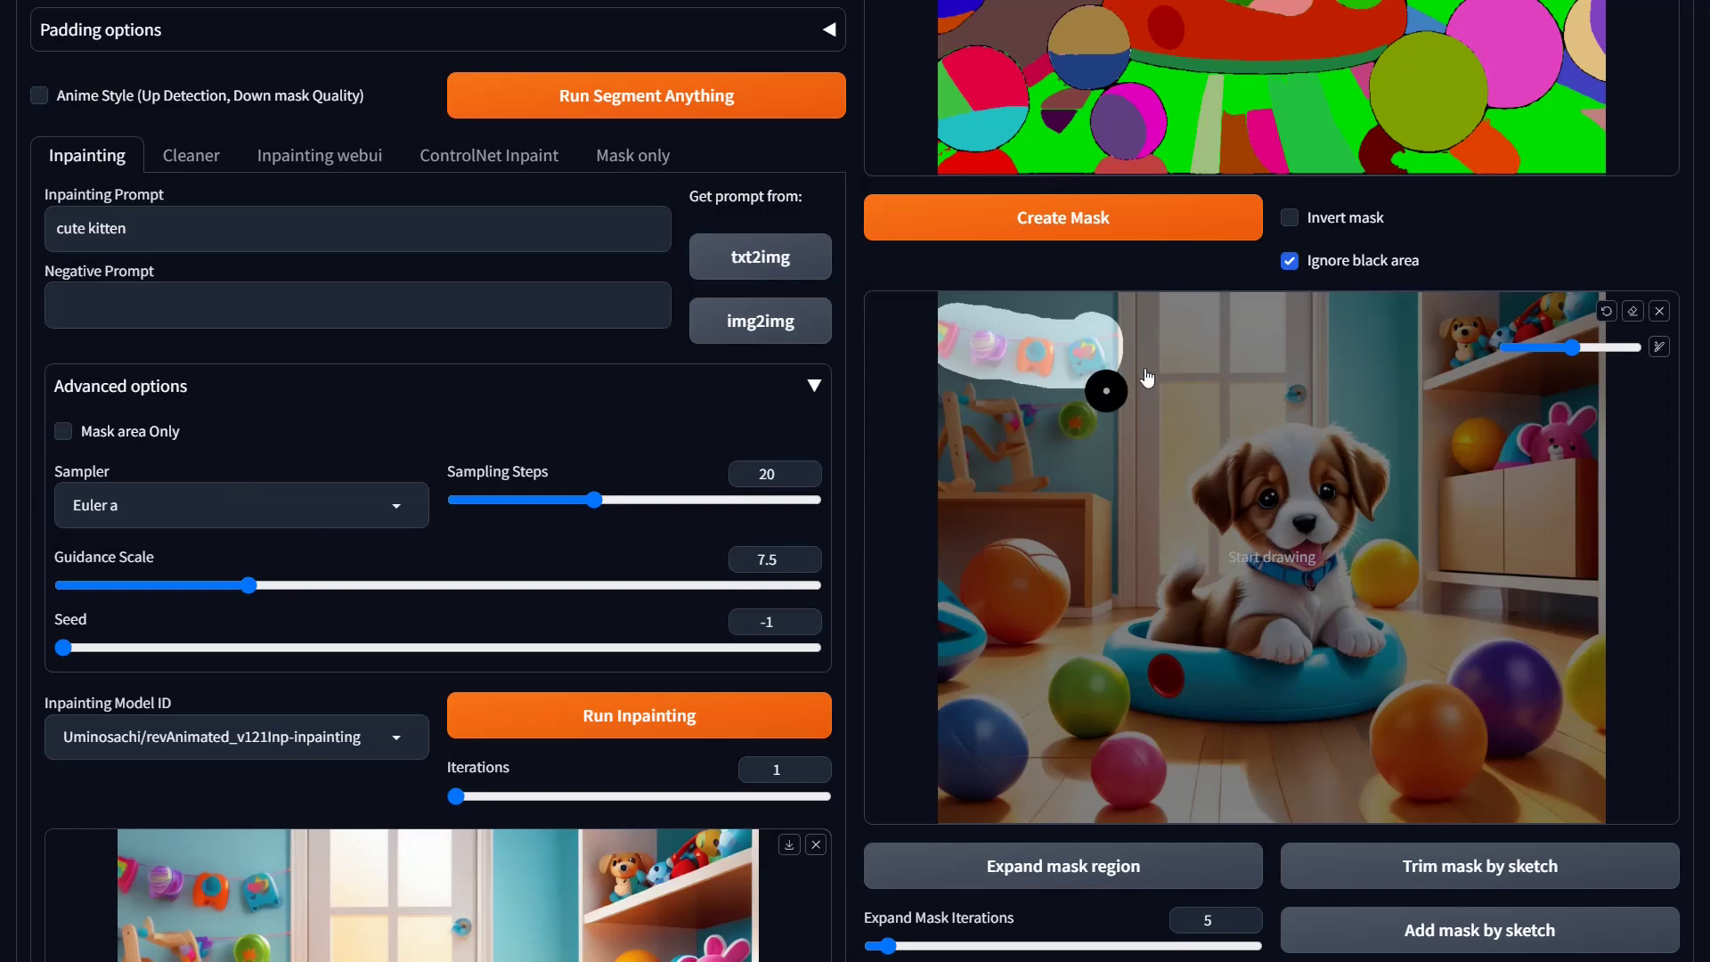
{"action": "scroll", "coordinate": [1220, 405], "scroll_direction": "down", "scroll_amount": 1}
{"action": "scroll", "coordinate": [1216, 427], "scroll_direction": "up", "scroll_amount": 2}
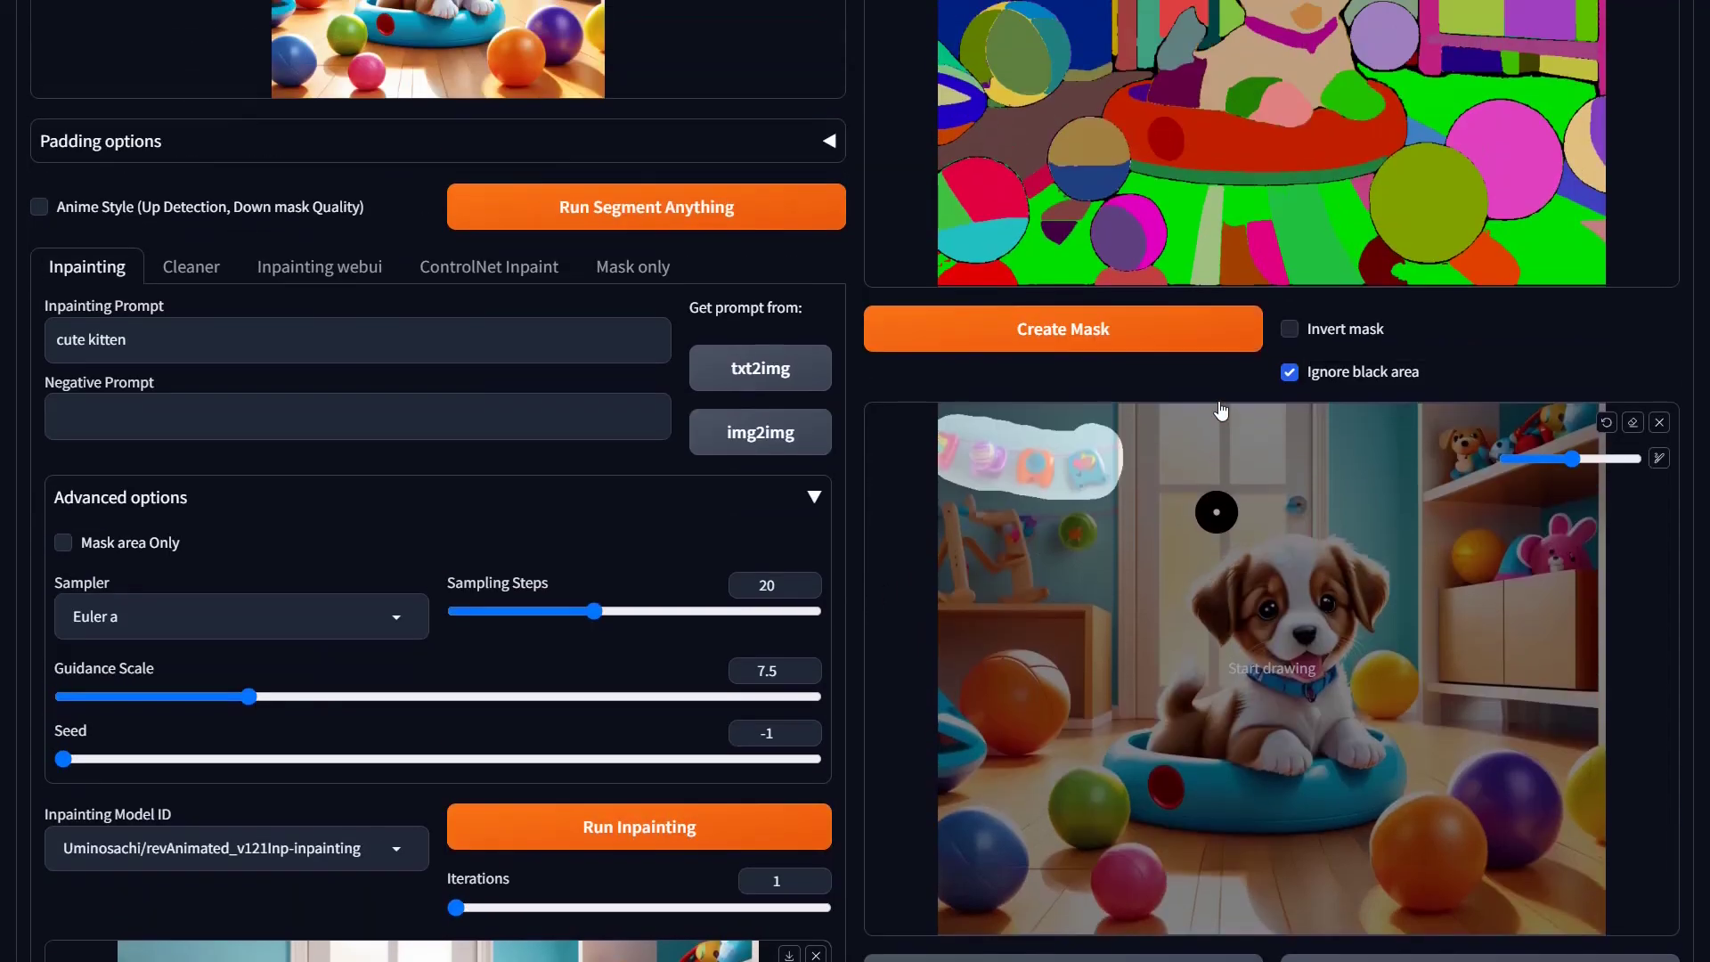
{"action": "scroll", "coordinate": [1194, 459], "scroll_direction": "up", "scroll_amount": 2}
{"action": "scroll", "coordinate": [1190, 464], "scroll_direction": "up", "scroll_amount": 3}
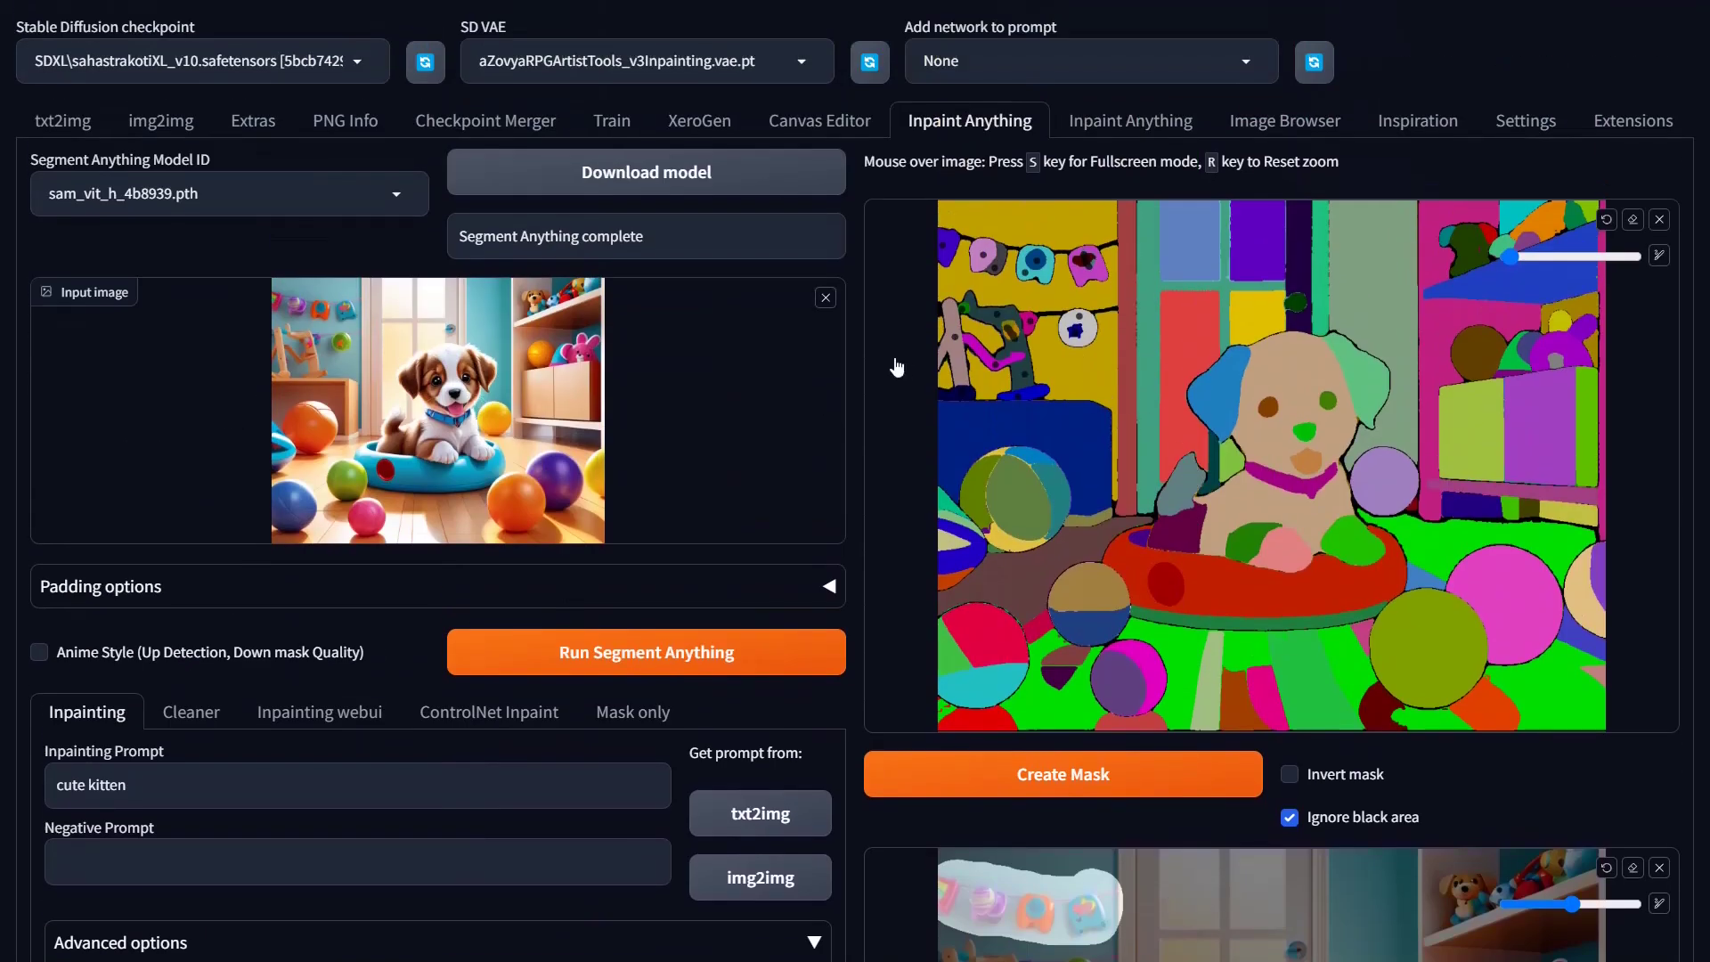